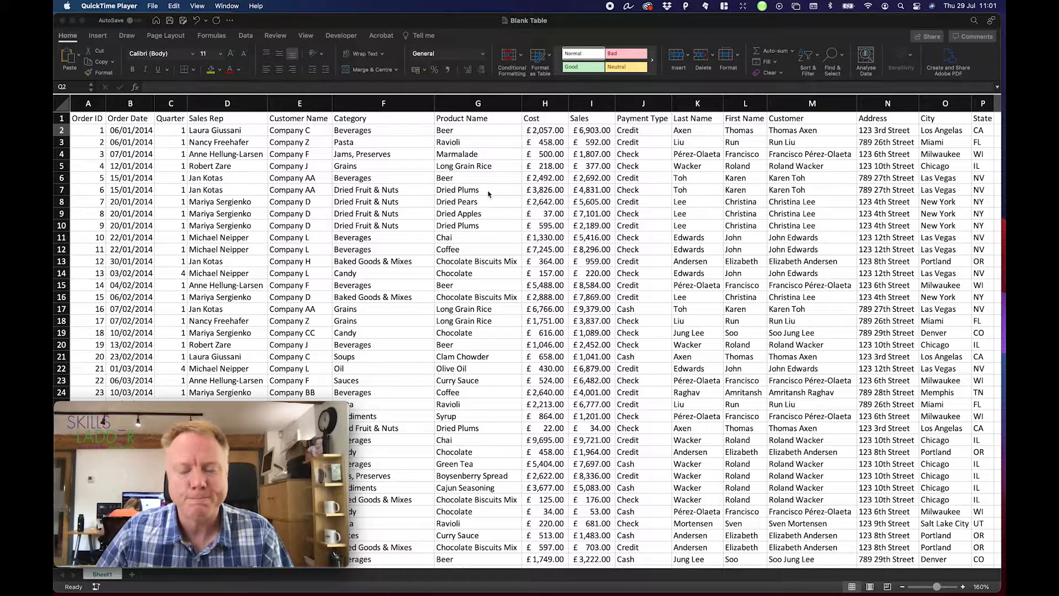
# - Format the data range A1:P439 as a table with headers, using the blue Medium table style with banded rows
pyautogui.click(545, 192)
pyautogui.click(536, 189)
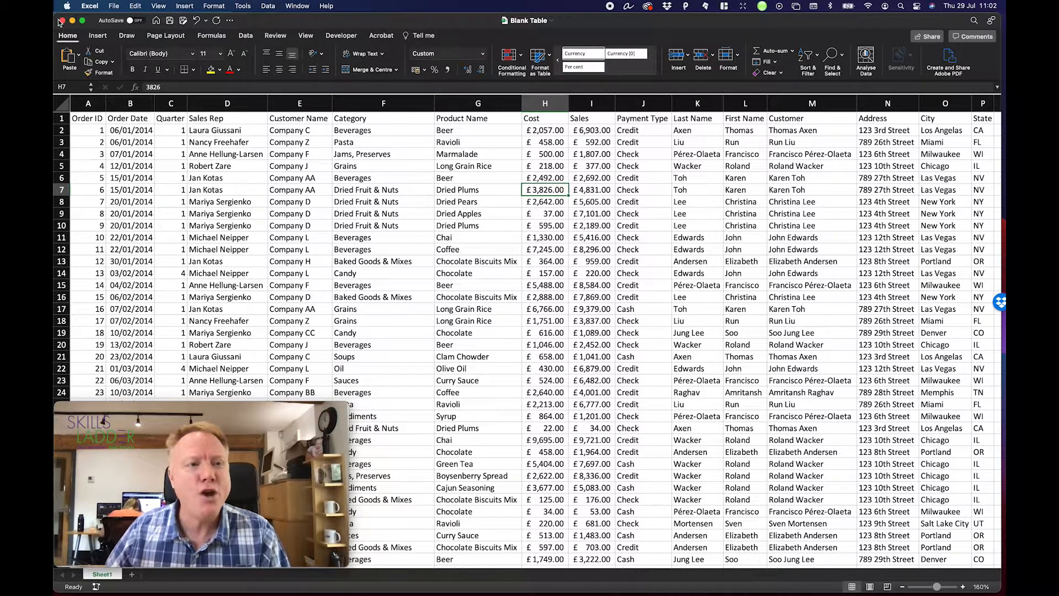
pyautogui.click(98, 37)
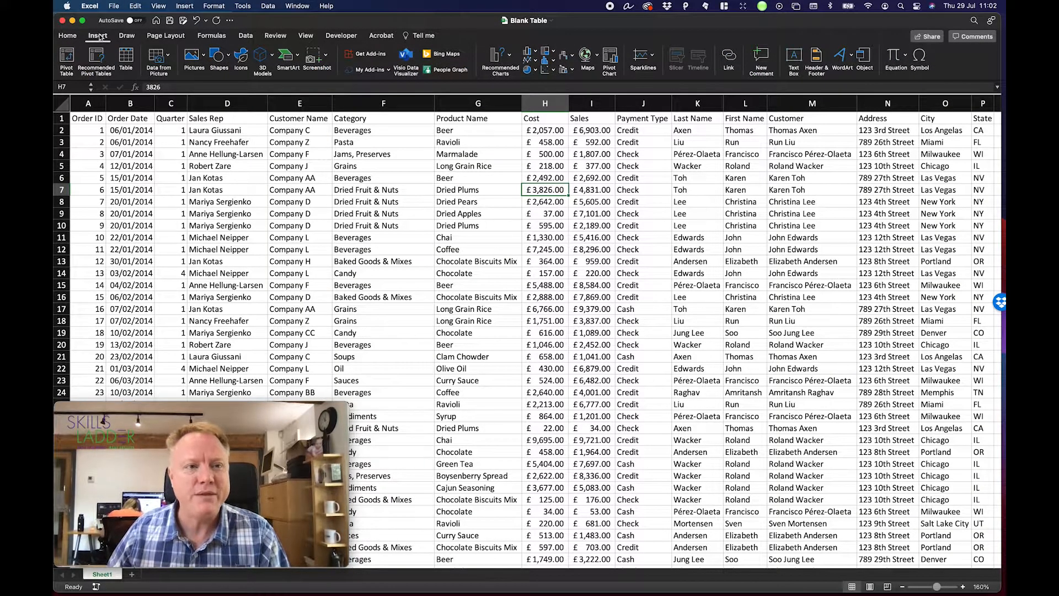
pyautogui.click(67, 37)
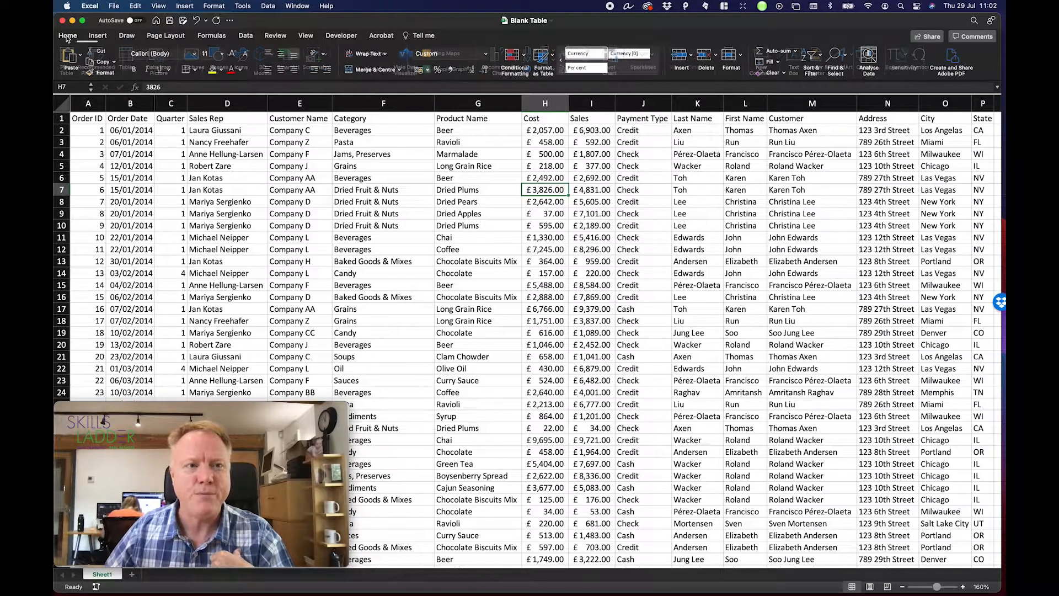
pyautogui.click(543, 57)
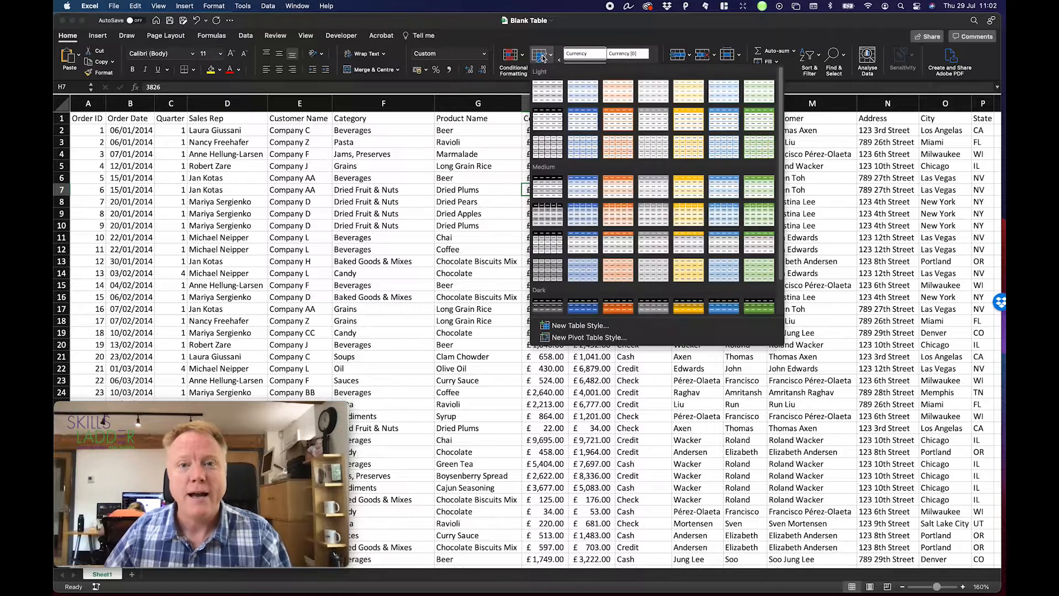
pyautogui.click(583, 193)
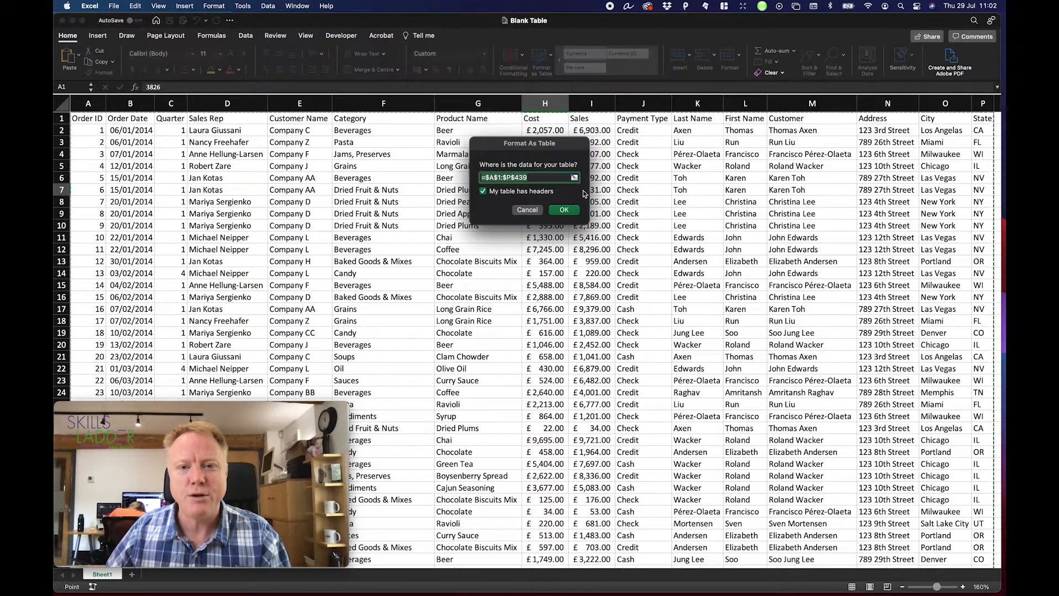
pyautogui.click(564, 211)
pyautogui.click(562, 213)
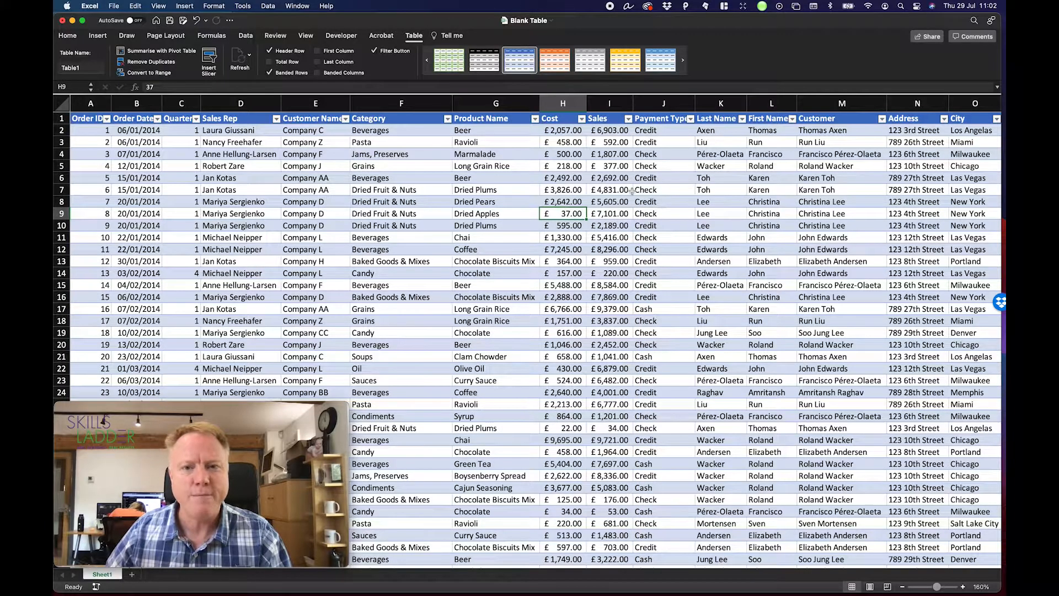
# - Add a total row to the table, sum the Sales column in it, and autofit that column's width
pyautogui.click(282, 63)
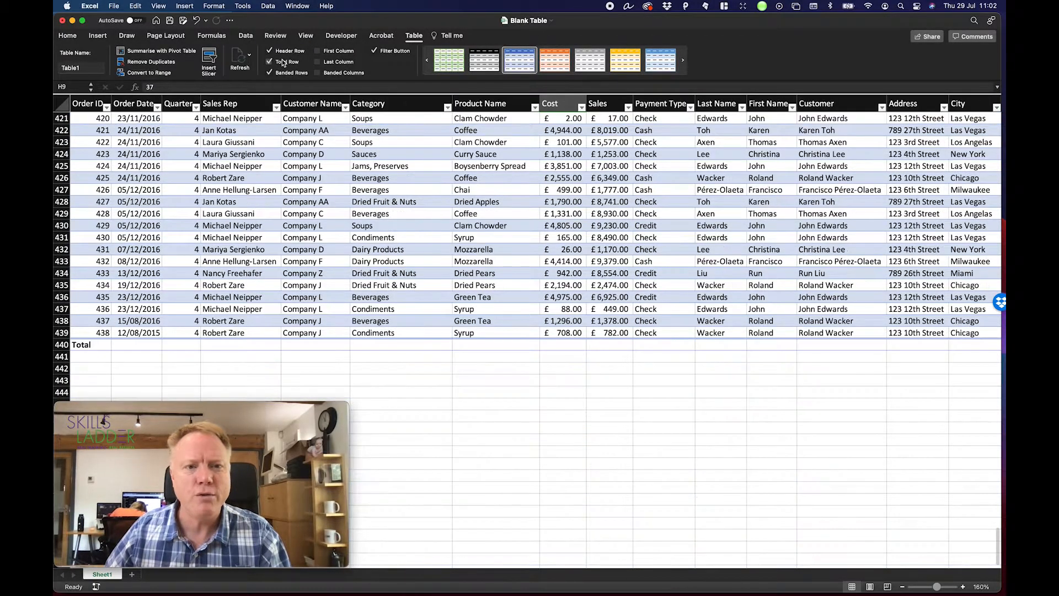
pyautogui.click(611, 346)
pyautogui.click(637, 345)
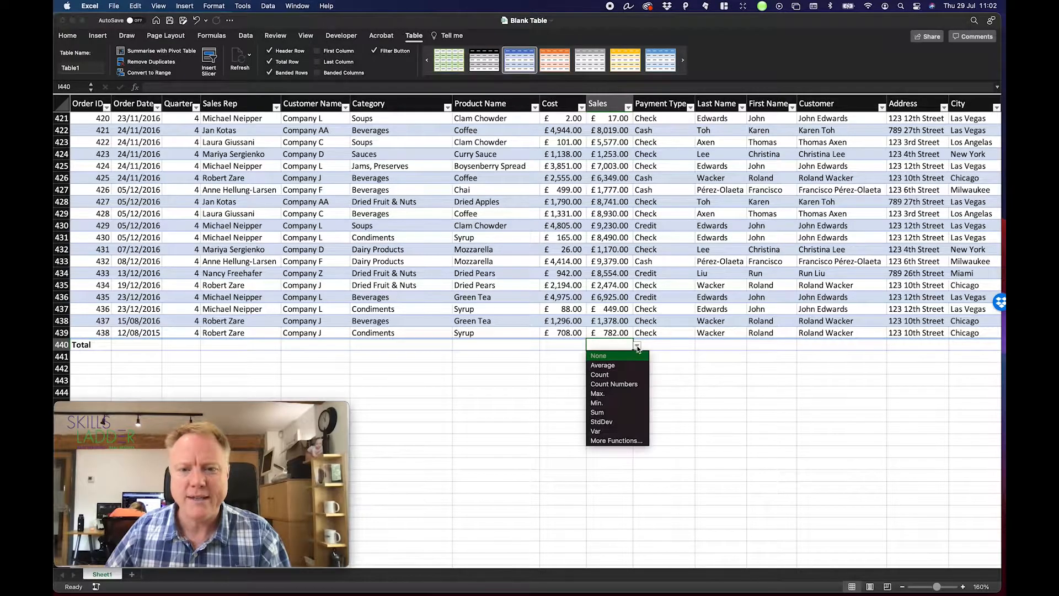
pyautogui.click(625, 412)
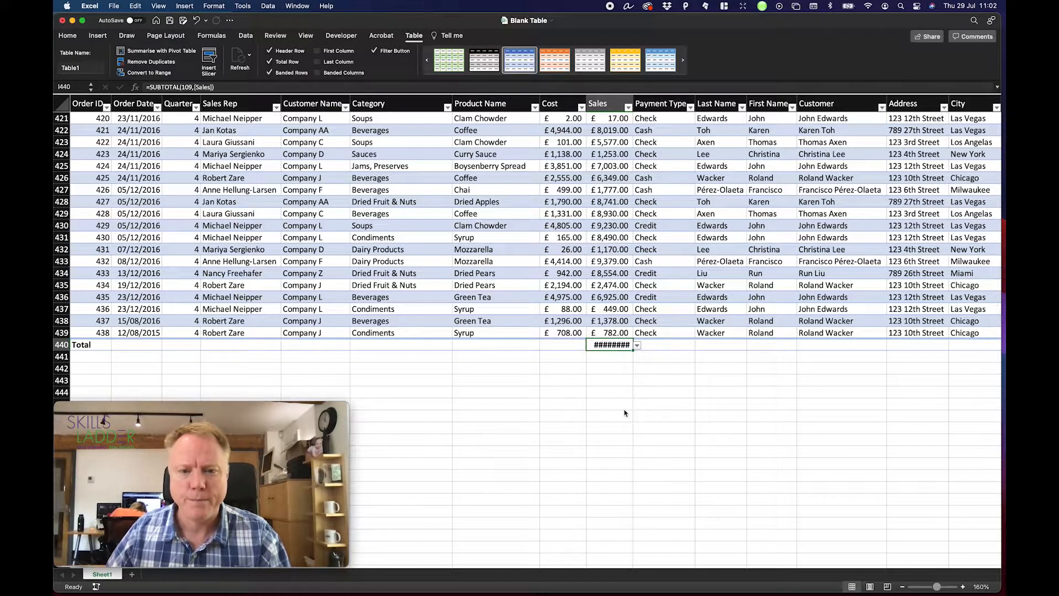
pyautogui.doubleClick(634, 100)
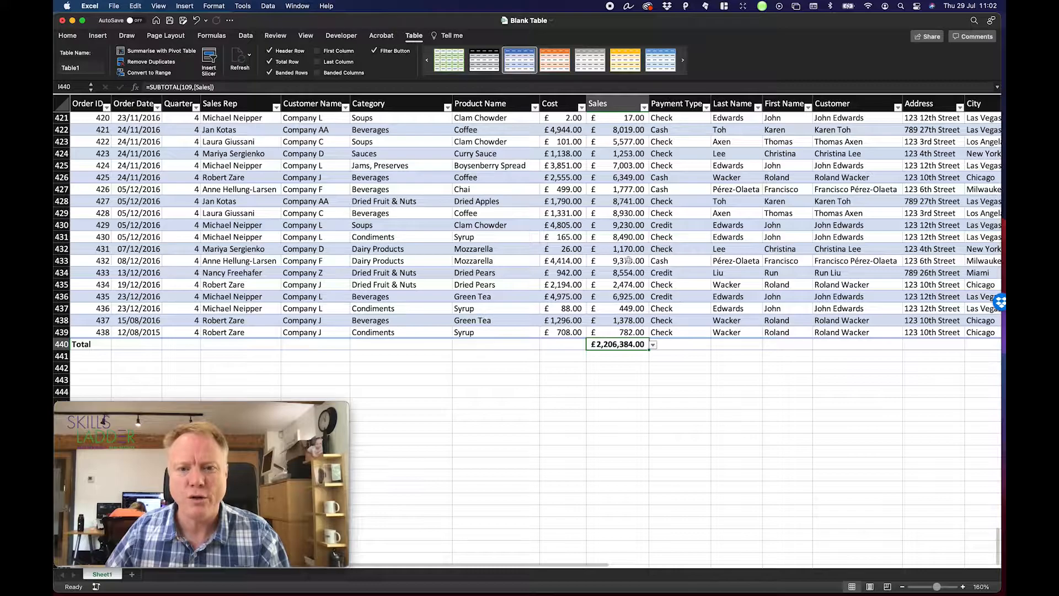
# - Create a pivot table from Table1 on a new worksheet and enlarge the sheet view to 150%
pyautogui.scroll(1, 610, 157)
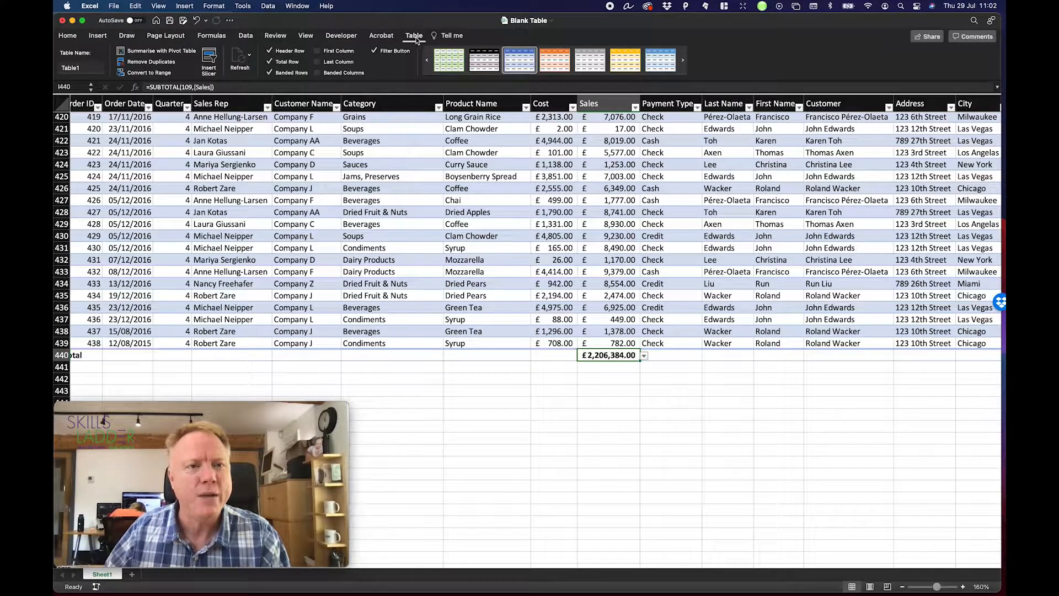
pyautogui.click(142, 52)
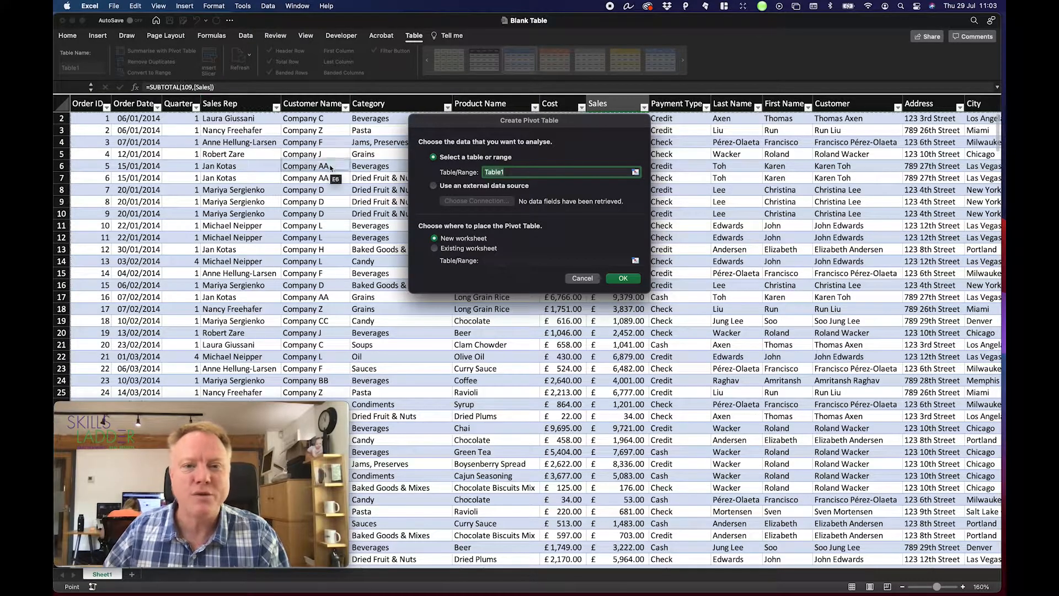
pyautogui.click(630, 280)
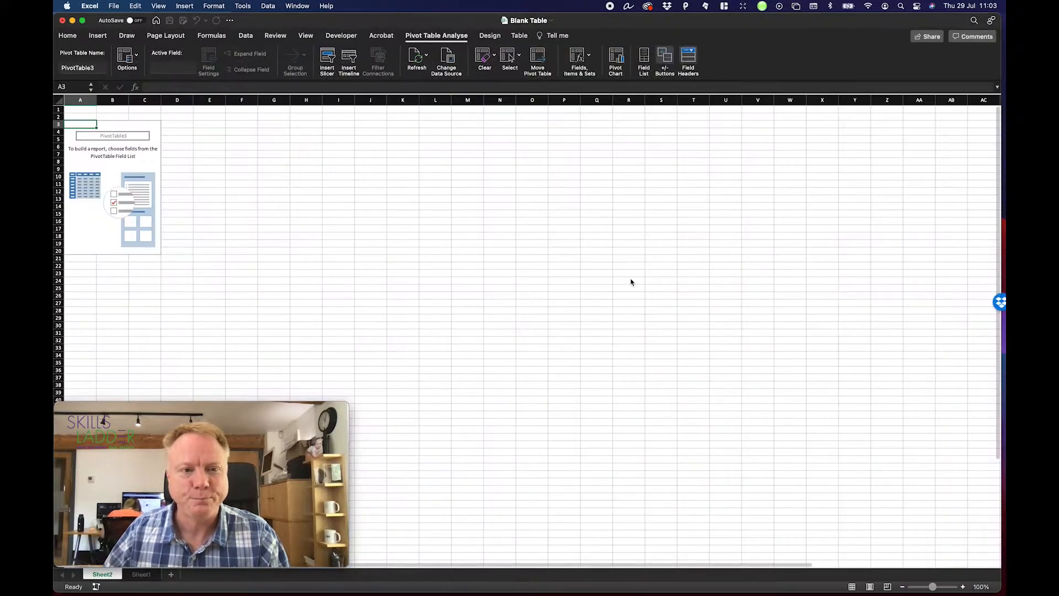
pyautogui.click(962, 586)
pyautogui.click(962, 586)
pyautogui.click(963, 586)
pyautogui.click(963, 586)
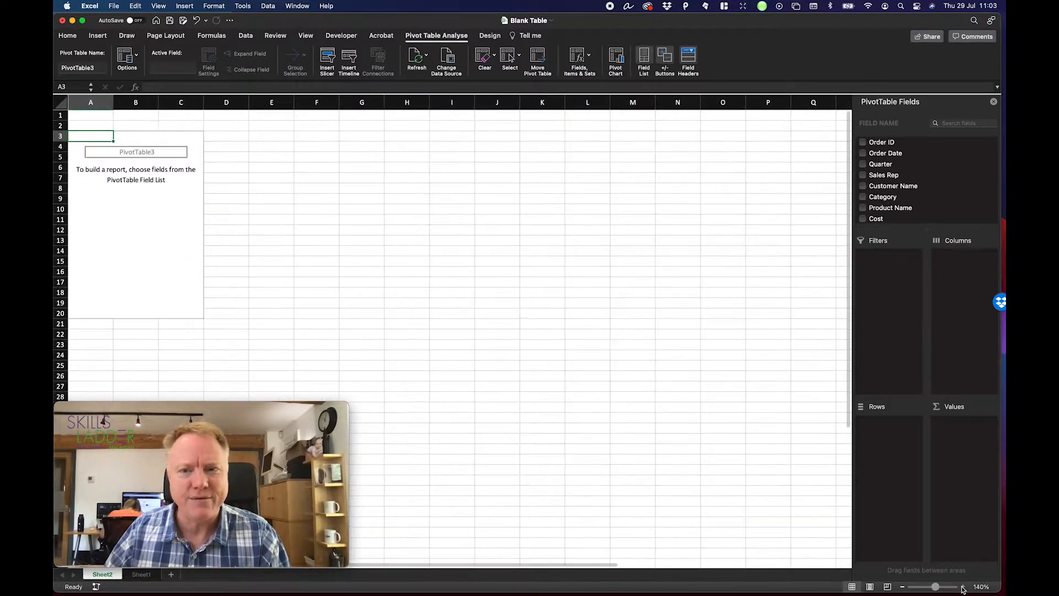
pyautogui.click(962, 586)
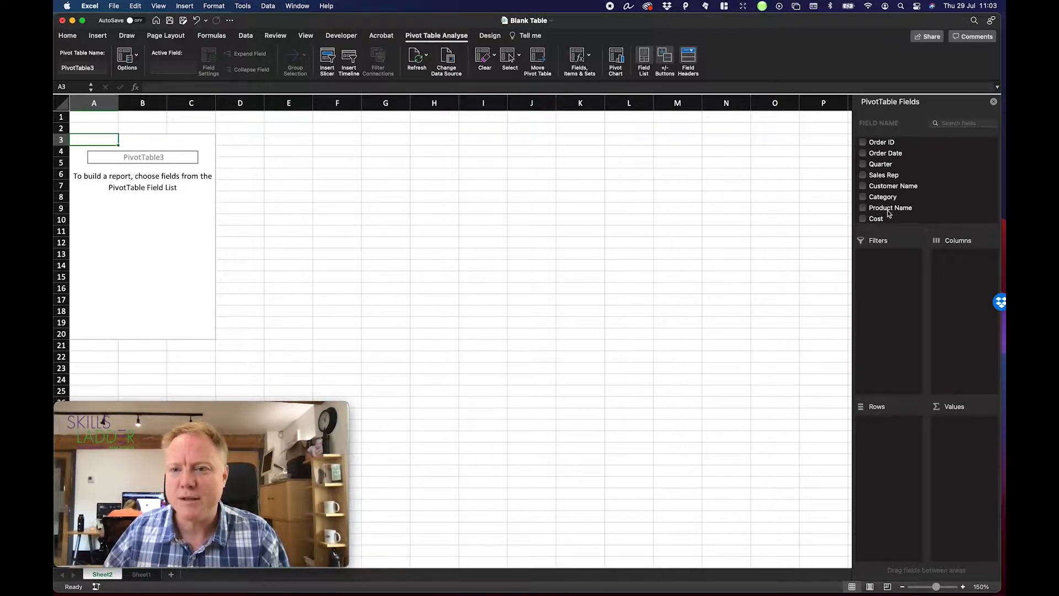
# - Compare the pivot table's field list with the source table on Sheet1, including its column headings, Customer Name filter options and total row
pyautogui.scroll(-3, 889, 171)
pyautogui.scroll(3, 889, 171)
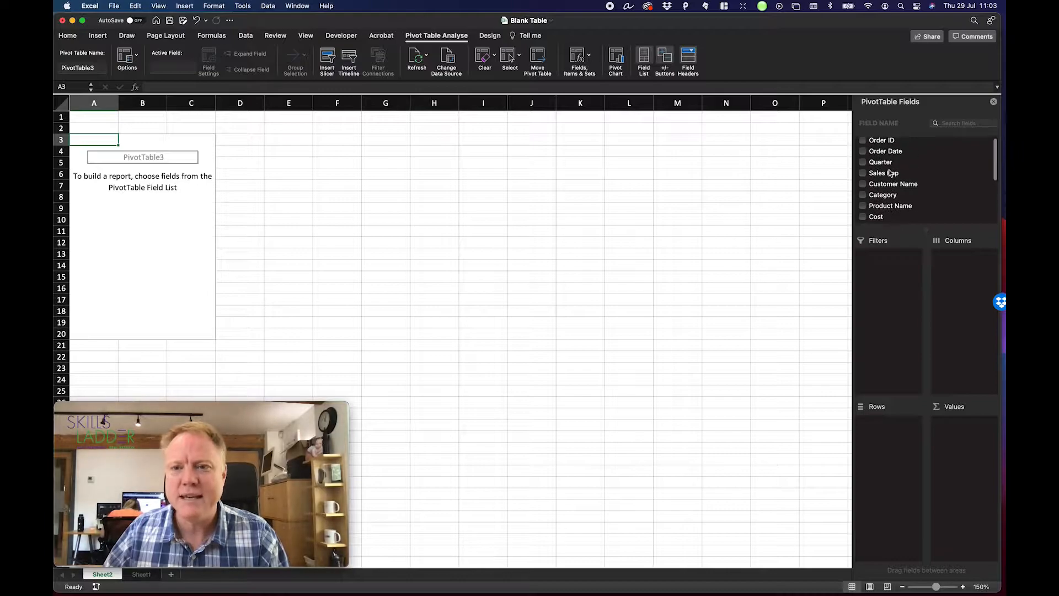
pyautogui.click(142, 574)
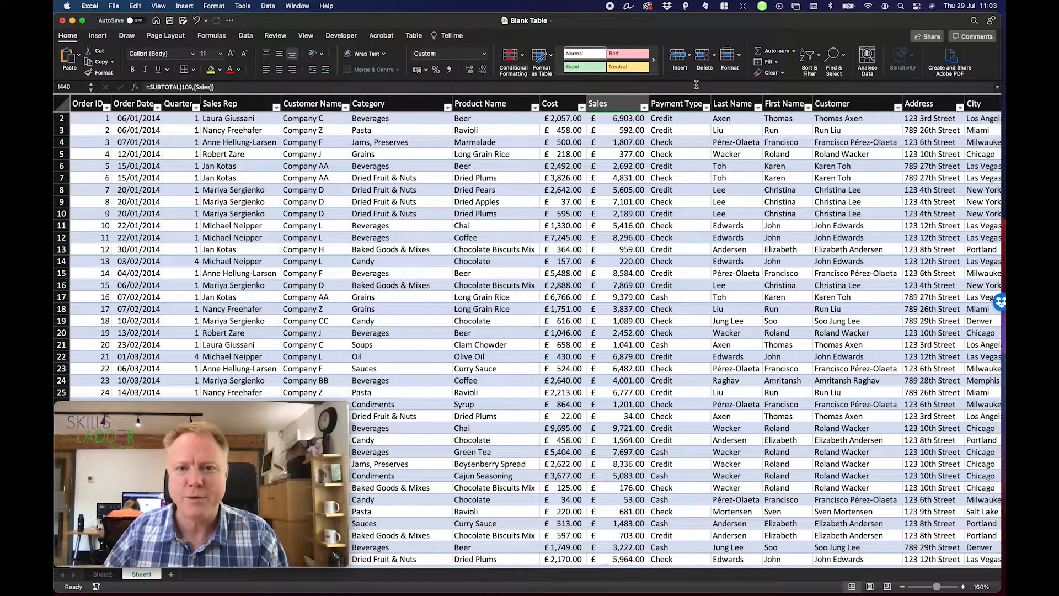
pyautogui.click(103, 574)
pyautogui.moveTo(903, 158)
pyautogui.mouseDown()
pyautogui.moveTo(924, 200)
pyautogui.moveTo(905, 158)
pyautogui.mouseUp()
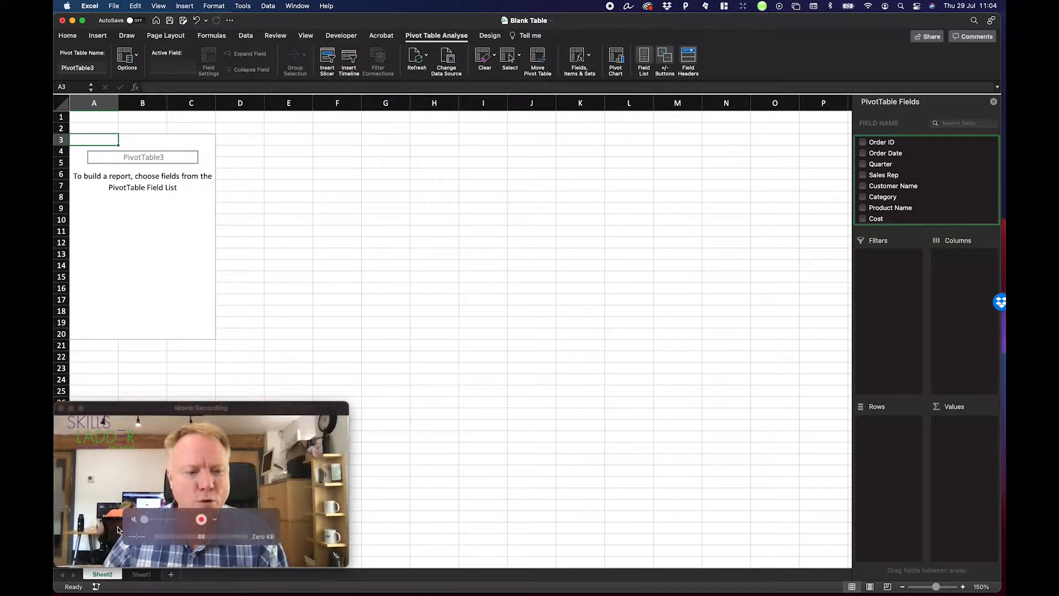
pyautogui.click(134, 575)
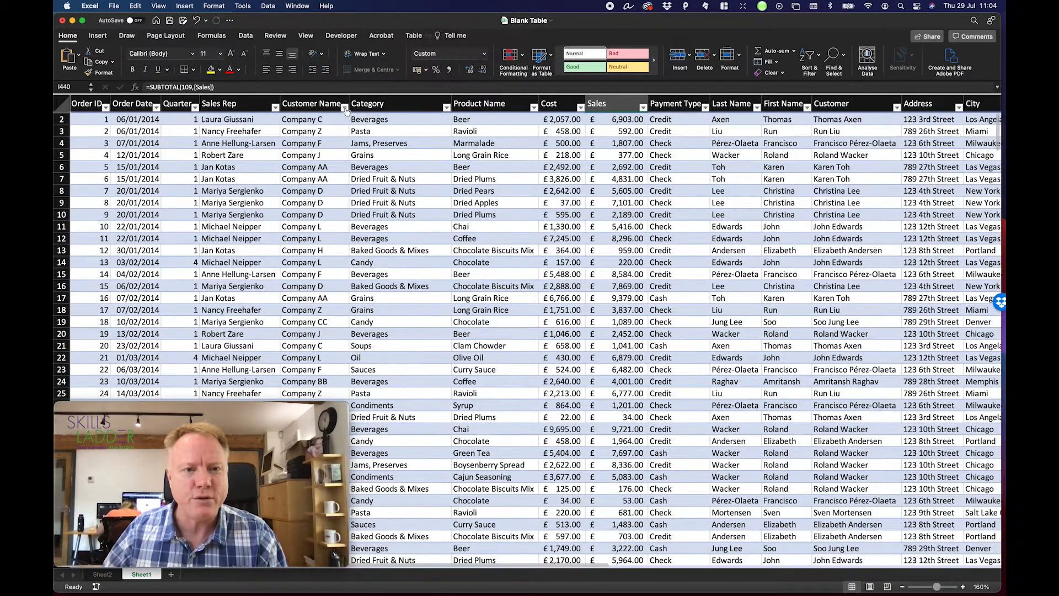
pyautogui.click(345, 107)
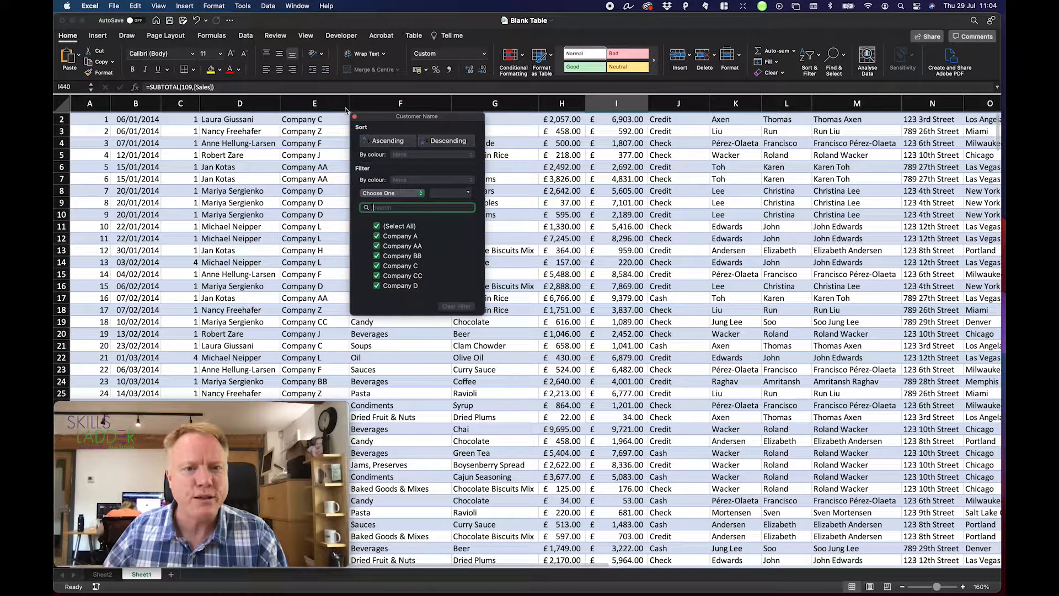
pyautogui.click(99, 577)
pyautogui.click(103, 574)
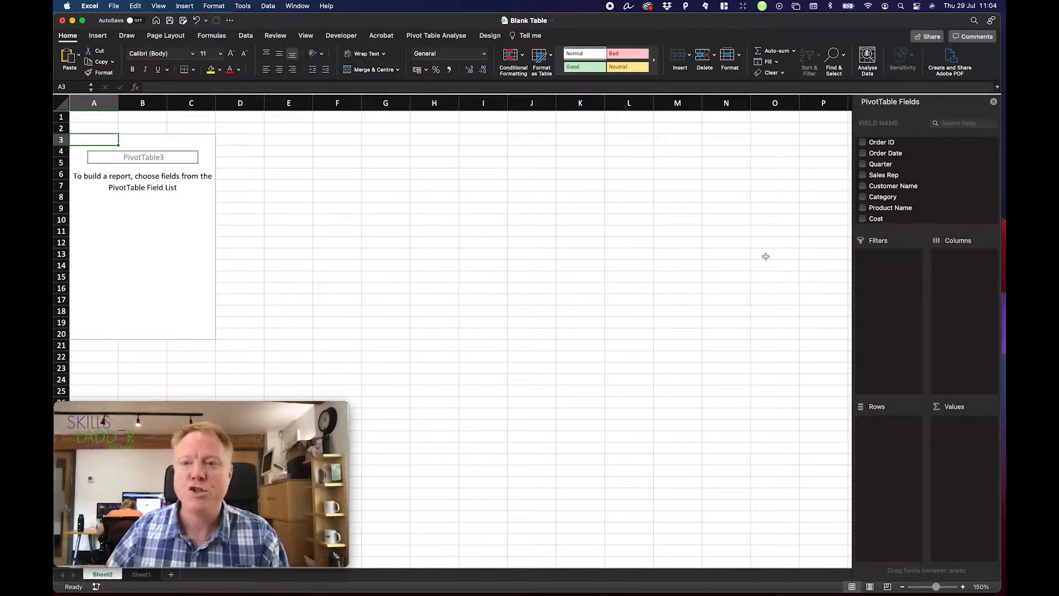
pyautogui.click(141, 576)
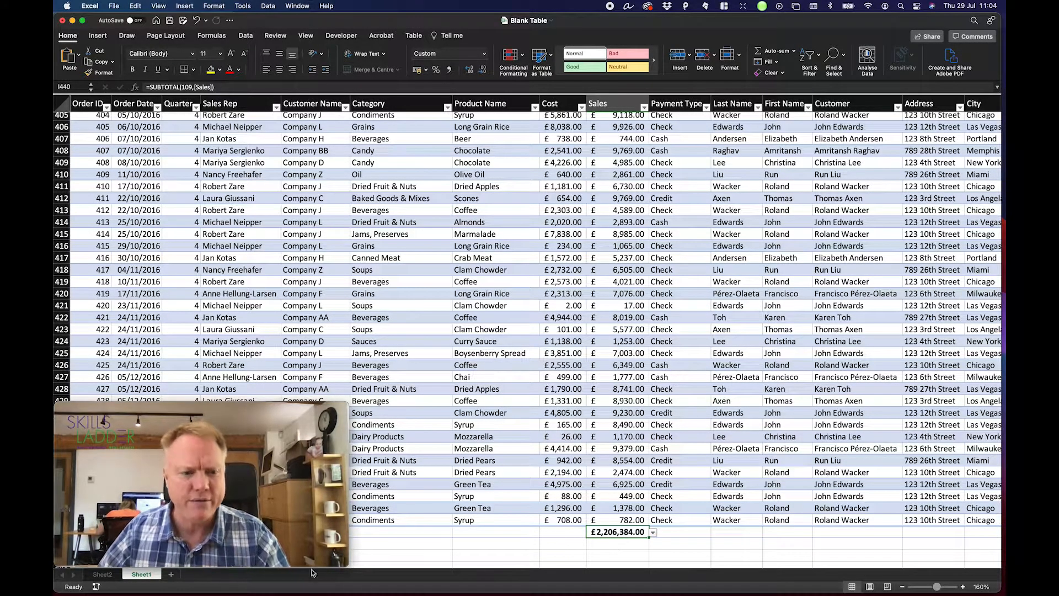
pyautogui.click(101, 574)
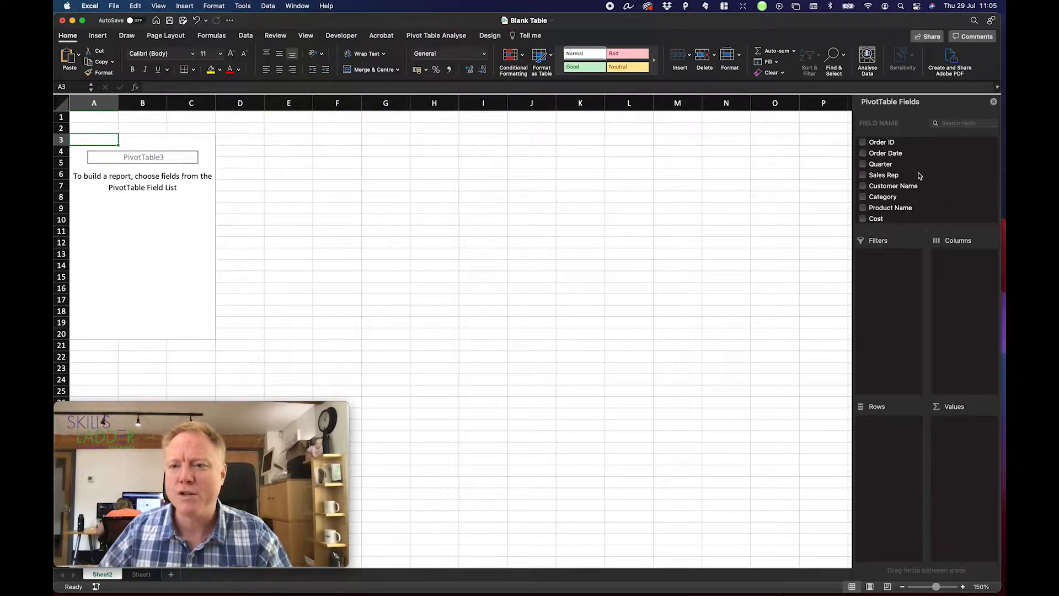
# - Select outside and back inside the empty pivot table report, and add the Sales field to its Values area
pyautogui.click(731, 231)
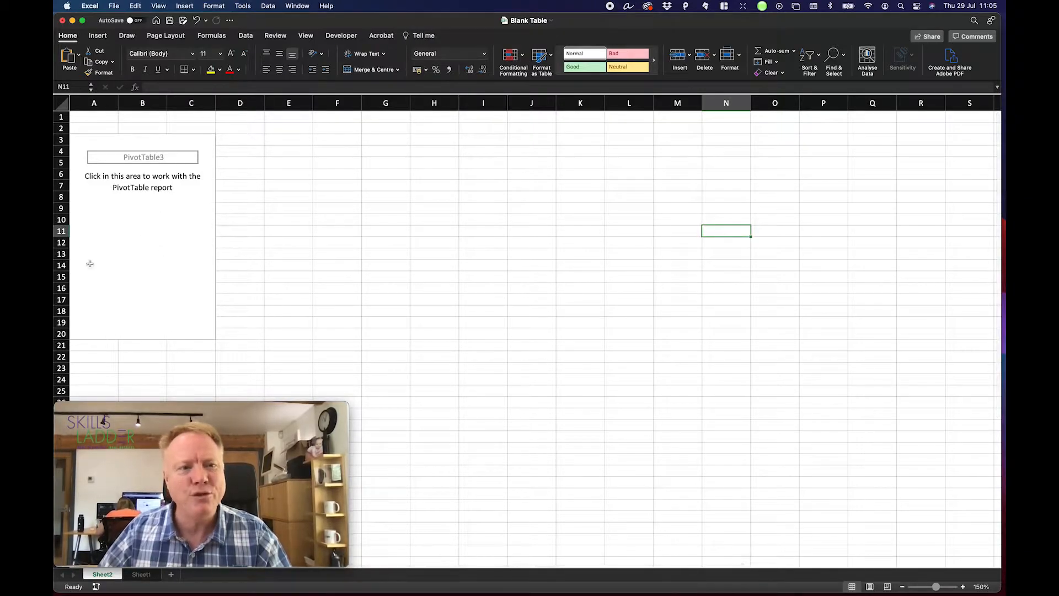
pyautogui.hscroll(1, 922, 187)
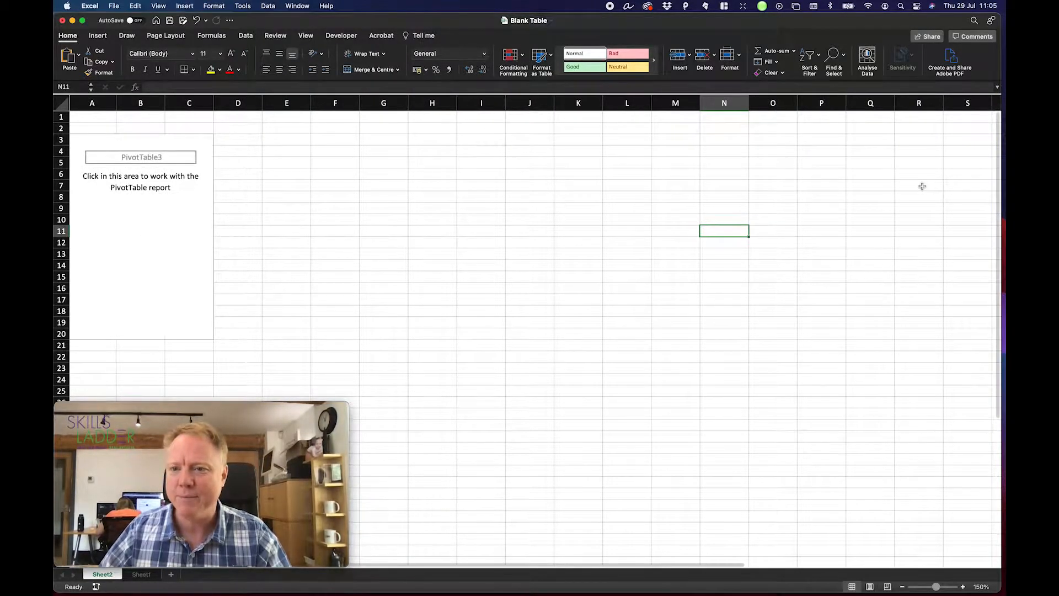
pyautogui.click(122, 257)
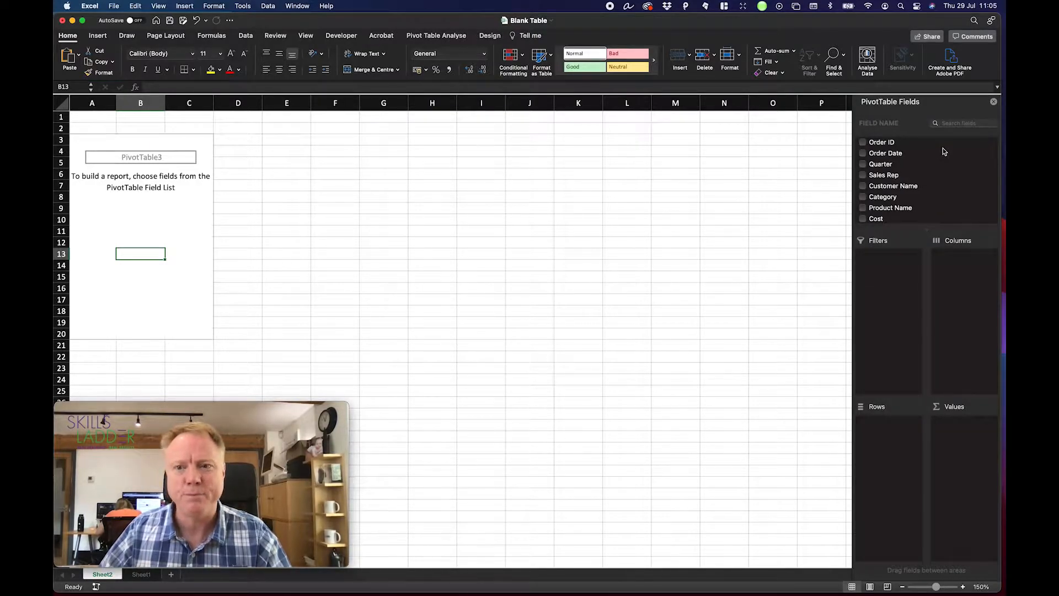
pyautogui.scroll(-2, 916, 199)
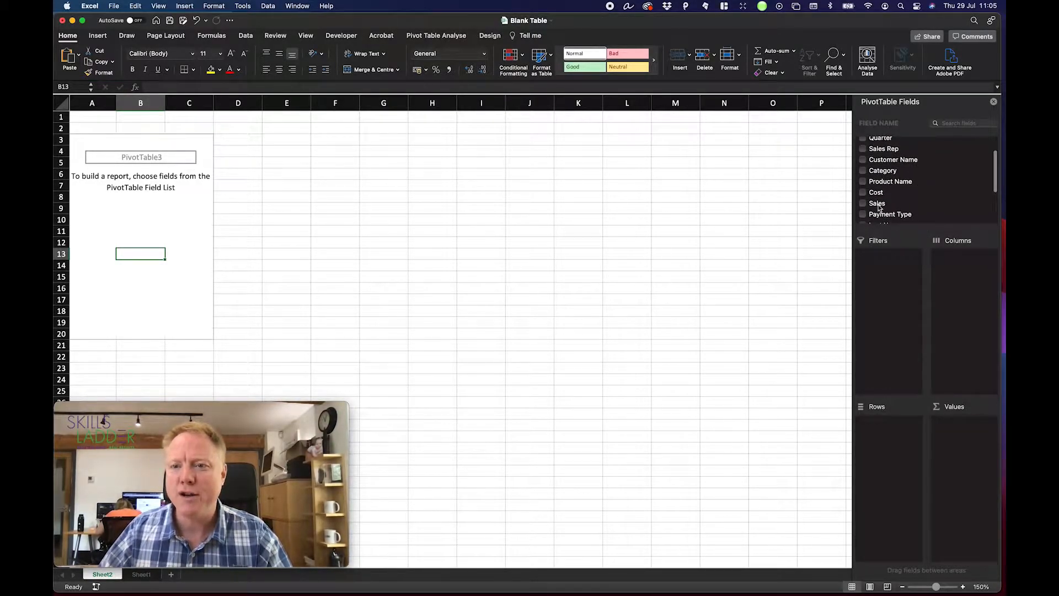
pyautogui.moveTo(880, 205); pyautogui.dragTo(950, 448)
# - Format the Sum of Sales value in A4 as Accounting with no decimal places
pyautogui.click(106, 154)
pyautogui.click(486, 54)
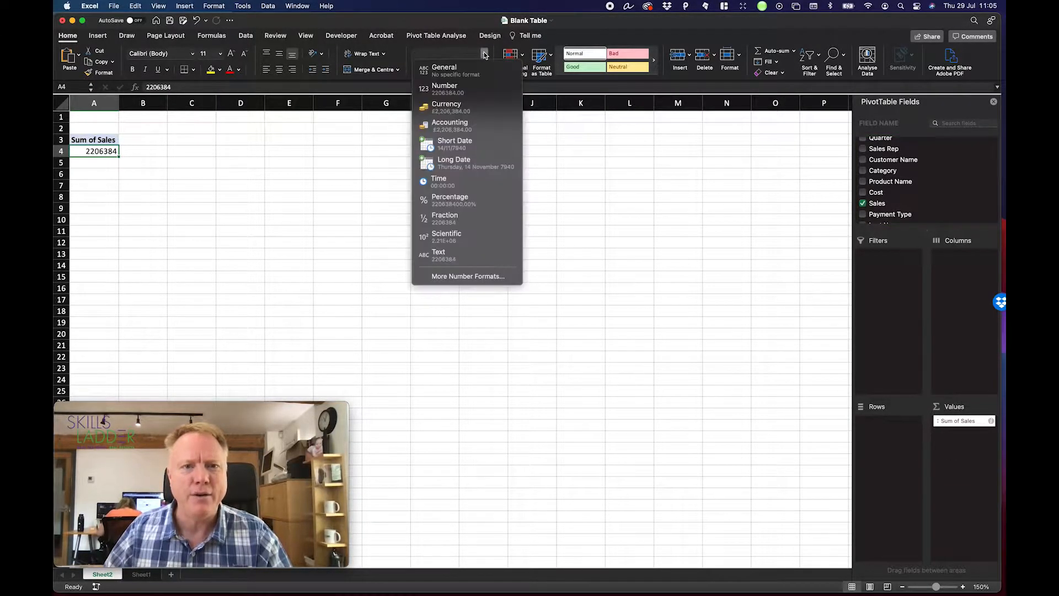
pyautogui.click(475, 123)
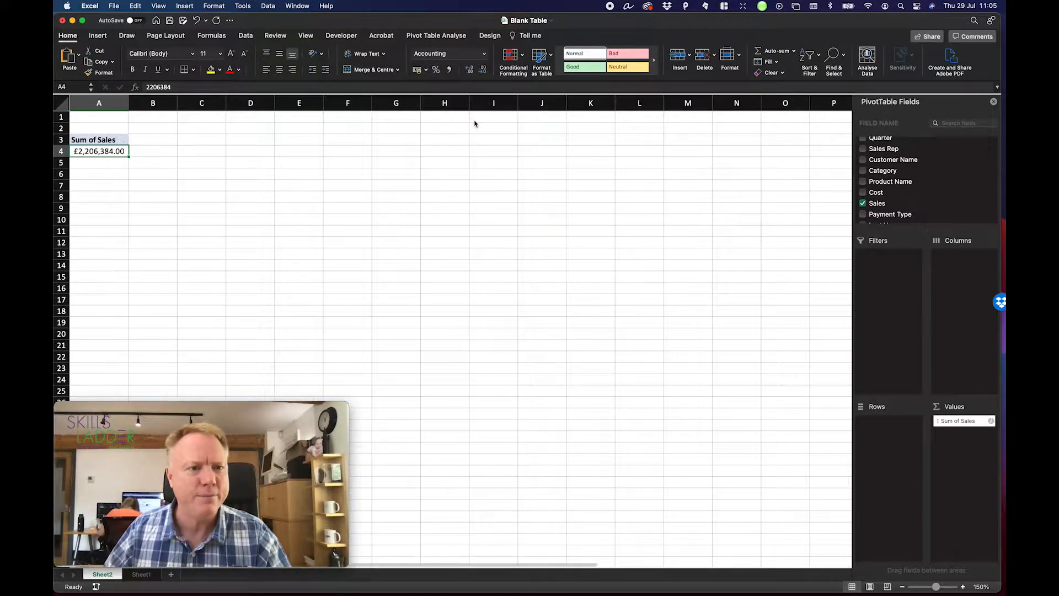
pyautogui.click(483, 74)
pyautogui.click(483, 74)
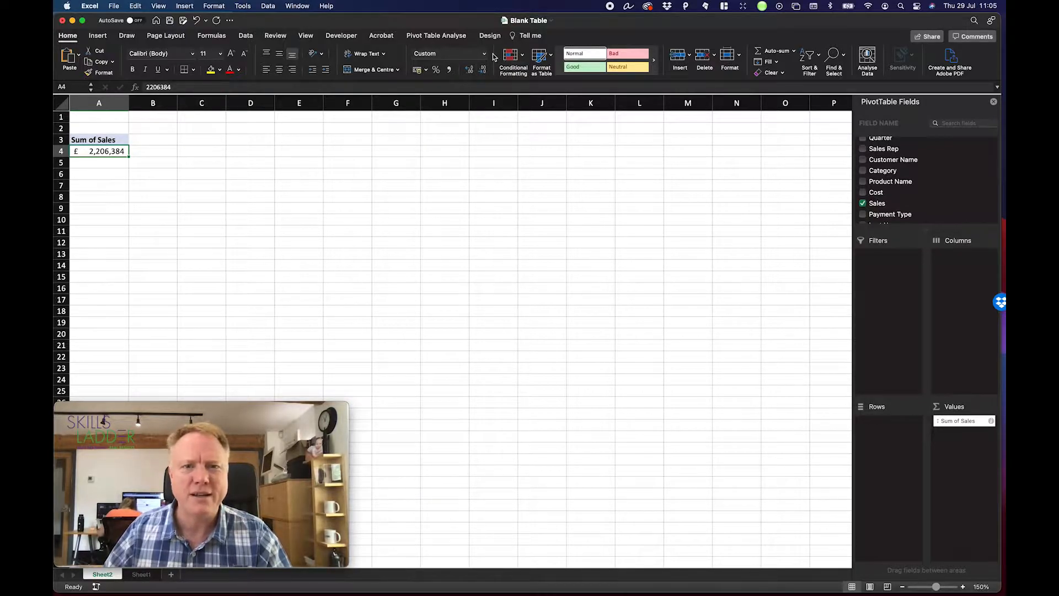
# - Format the Sum of Sales value as Currency with no decimal places
pyautogui.click(483, 54)
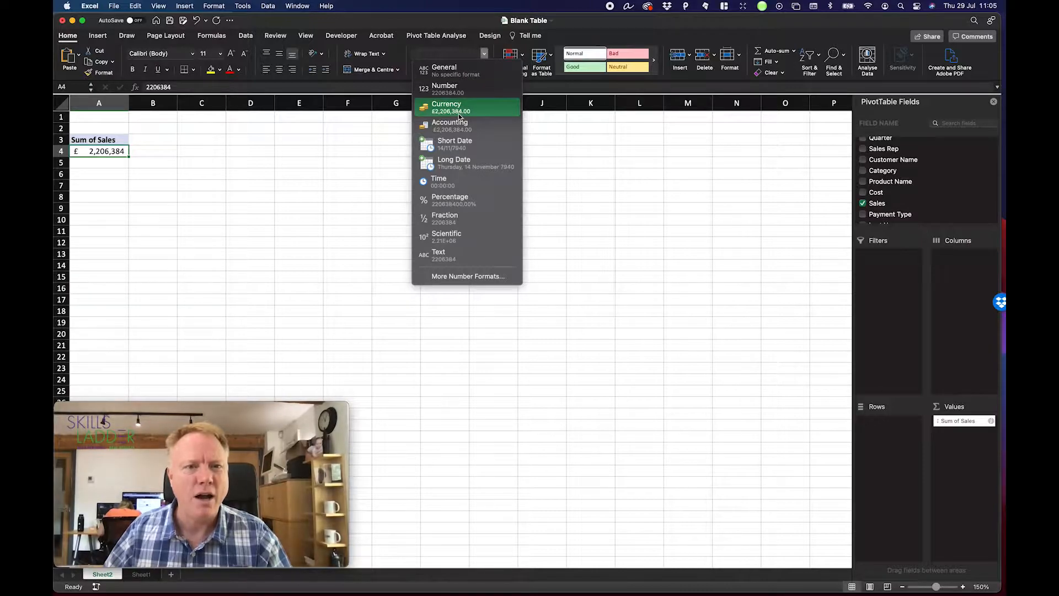
pyautogui.click(458, 113)
pyautogui.click(483, 69)
pyautogui.click(483, 68)
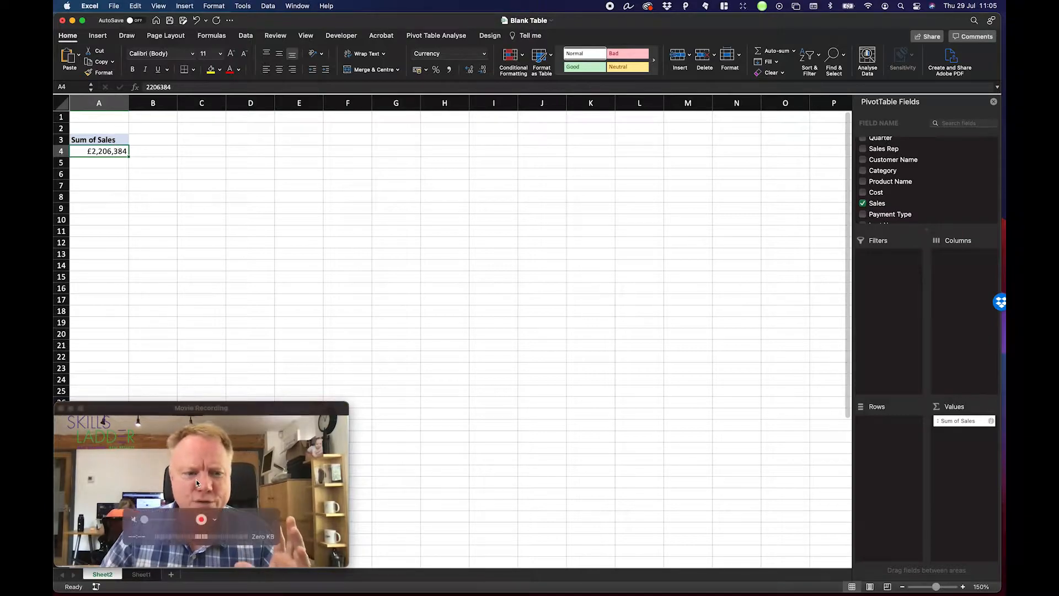
# - Filter the Category column of the source table on Sheet1 to show only Beverages
pyautogui.click(141, 574)
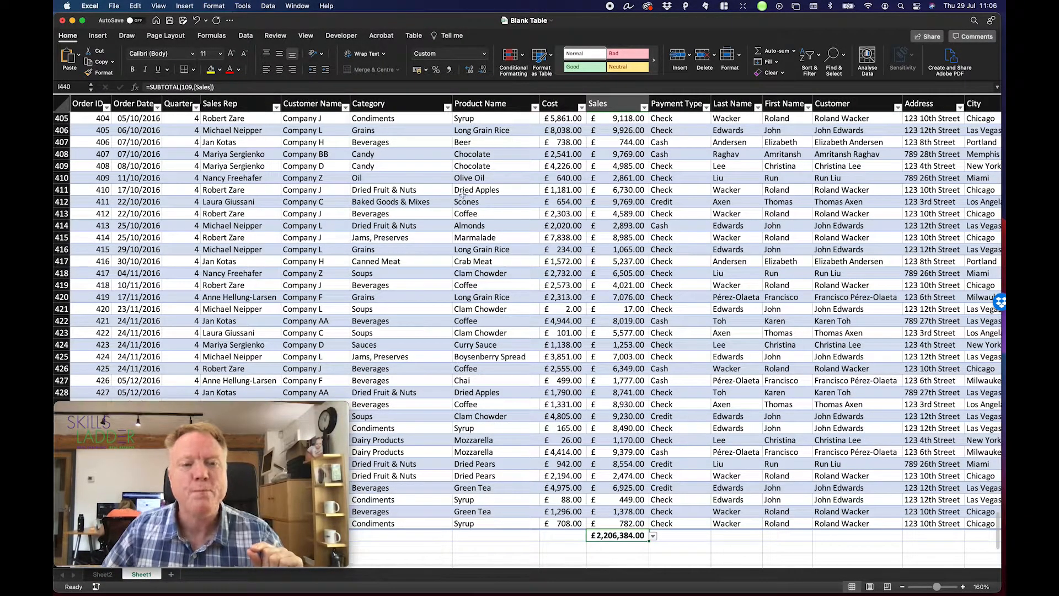
pyautogui.click(448, 107)
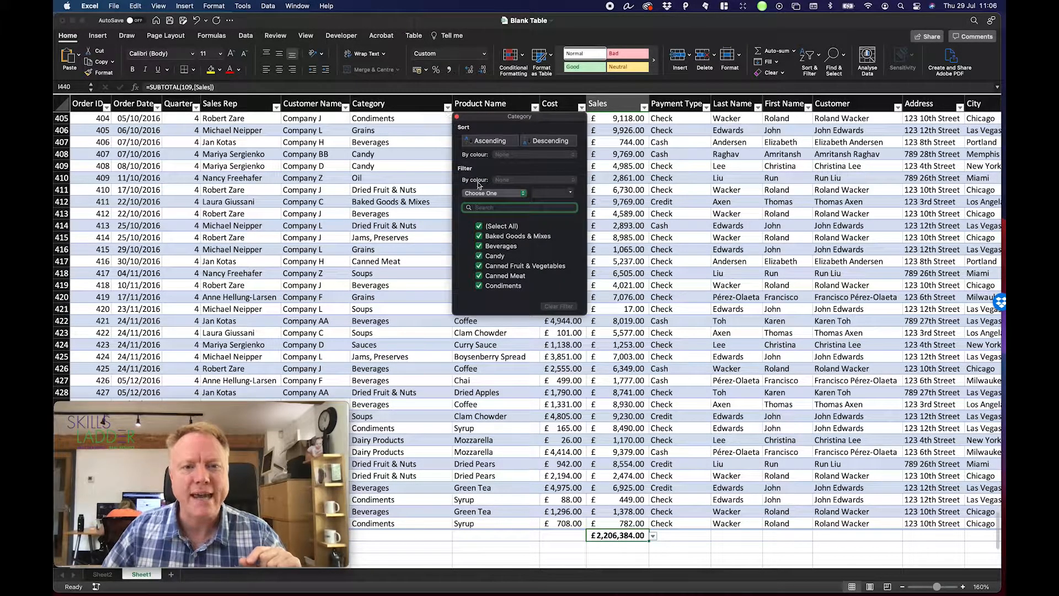
pyautogui.click(479, 226)
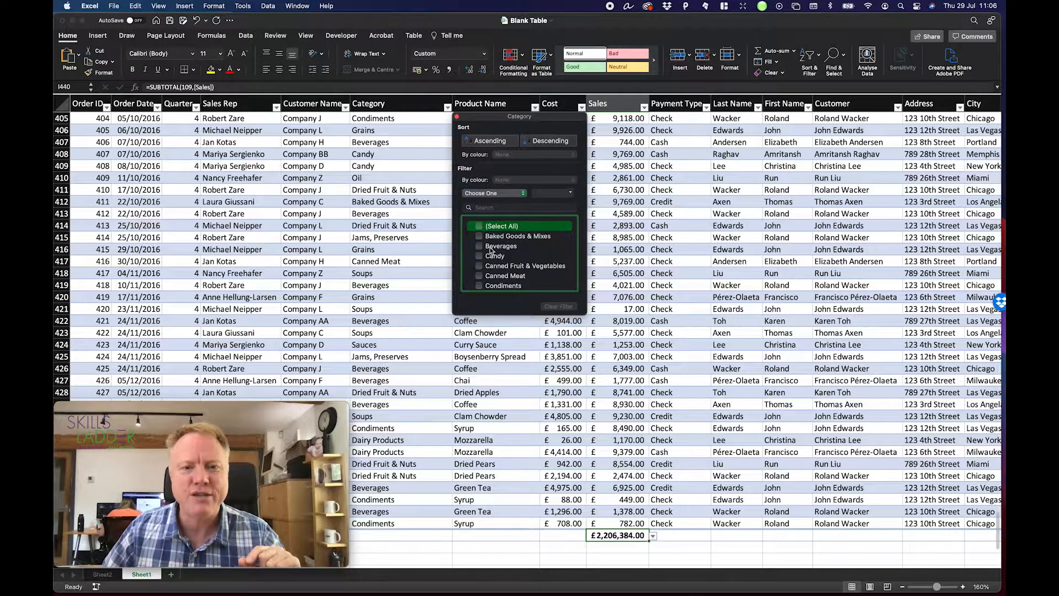
pyautogui.click(499, 247)
pyautogui.click(478, 247)
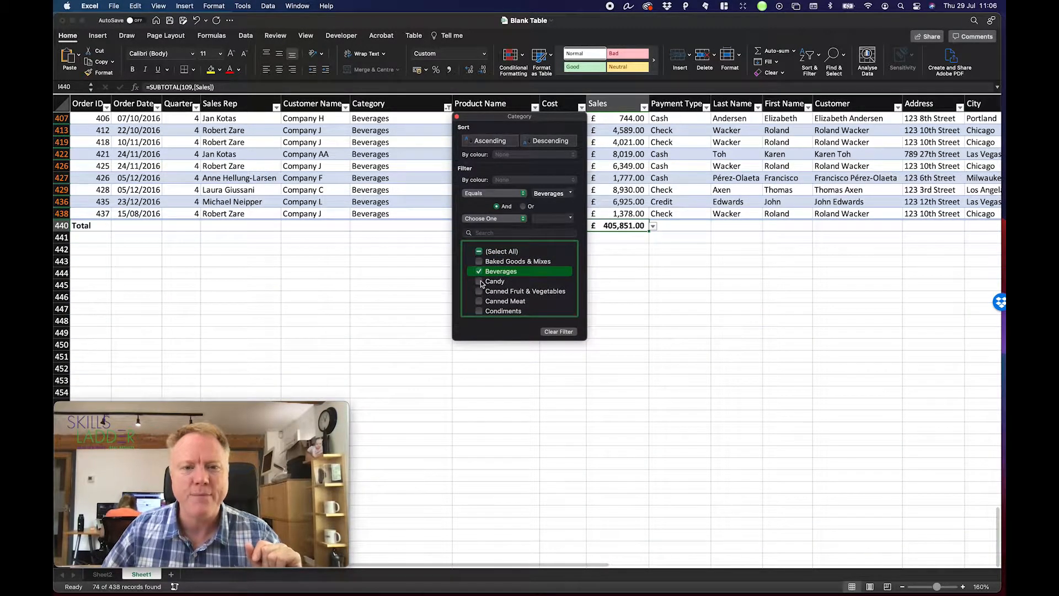
pyautogui.click(455, 117)
# - Examine the filtered Beverages rows on Sheet1, including their Category entries and the Sales total at the end of the table
pyautogui.scroll(15, 536, 241)
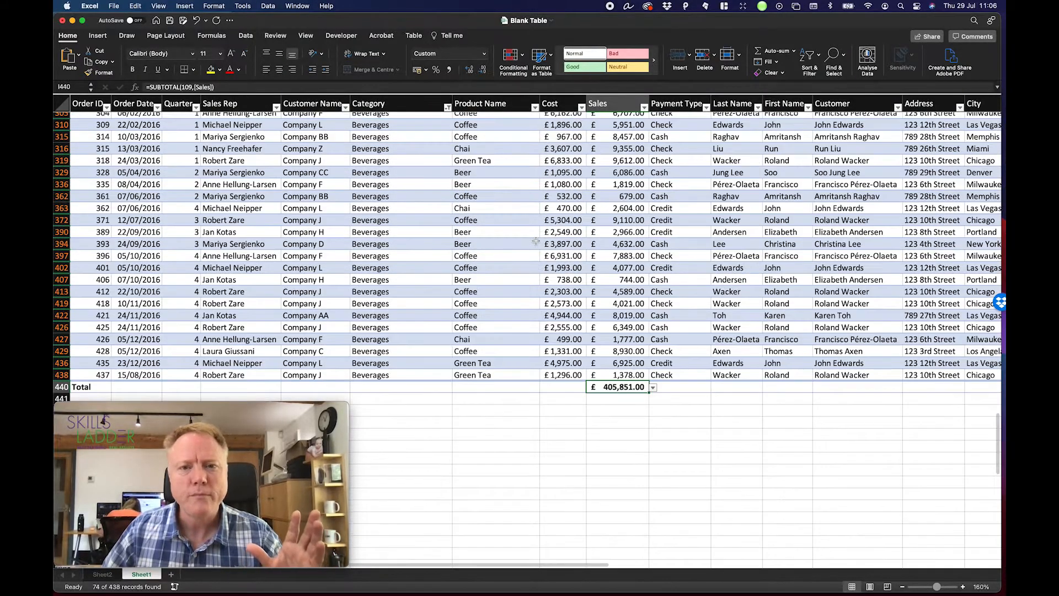
pyautogui.scroll(-15, 535, 240)
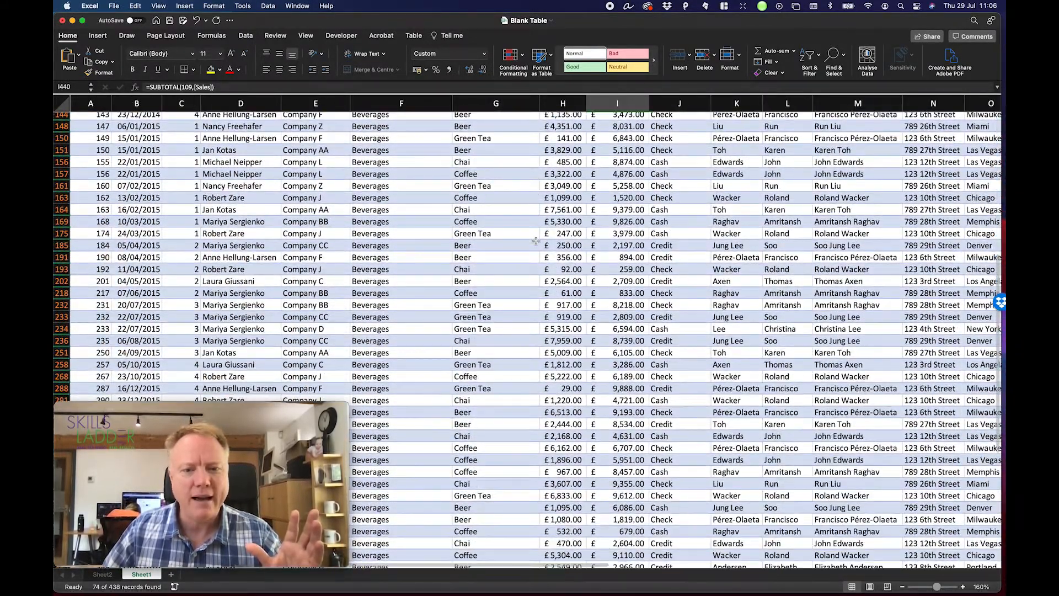
pyautogui.scroll(8, 535, 241)
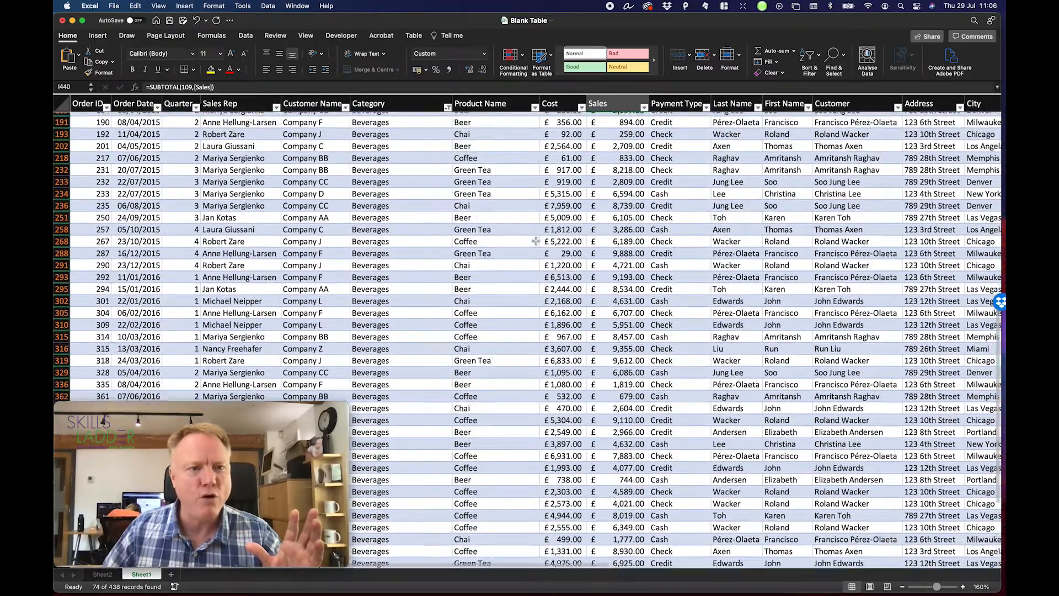
pyautogui.scroll(-10, 535, 241)
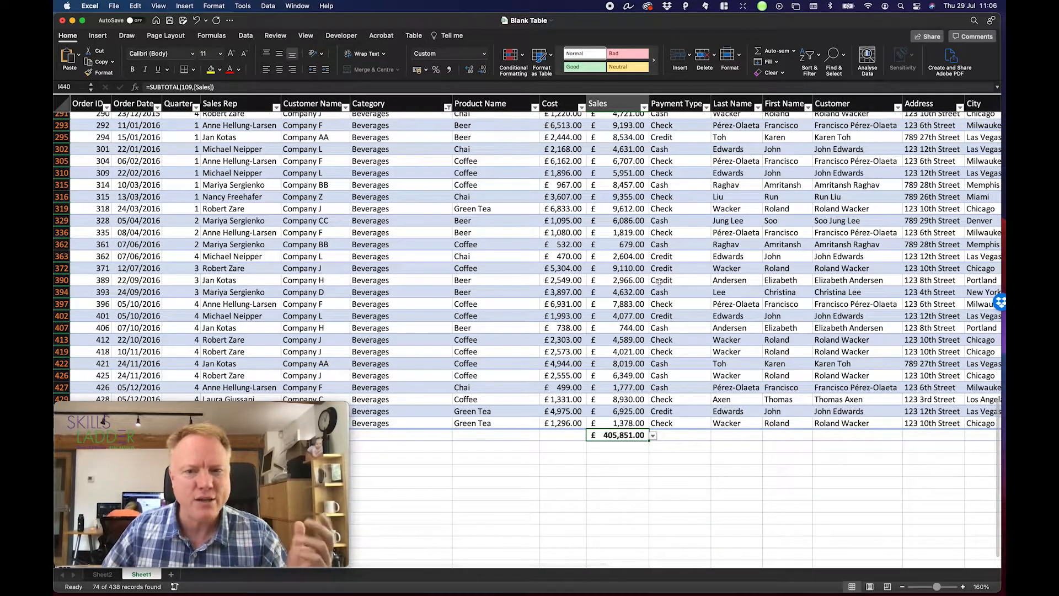
pyautogui.scroll(15, 658, 280)
pyautogui.scroll(-8, 659, 281)
pyautogui.scroll(-3, 659, 281)
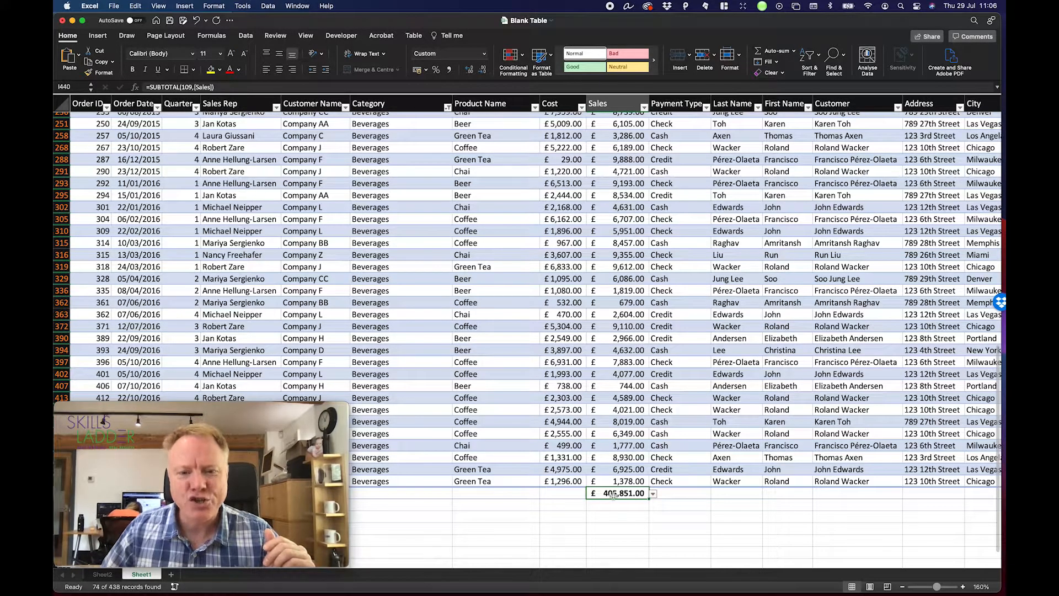
pyautogui.scroll(1, 615, 185)
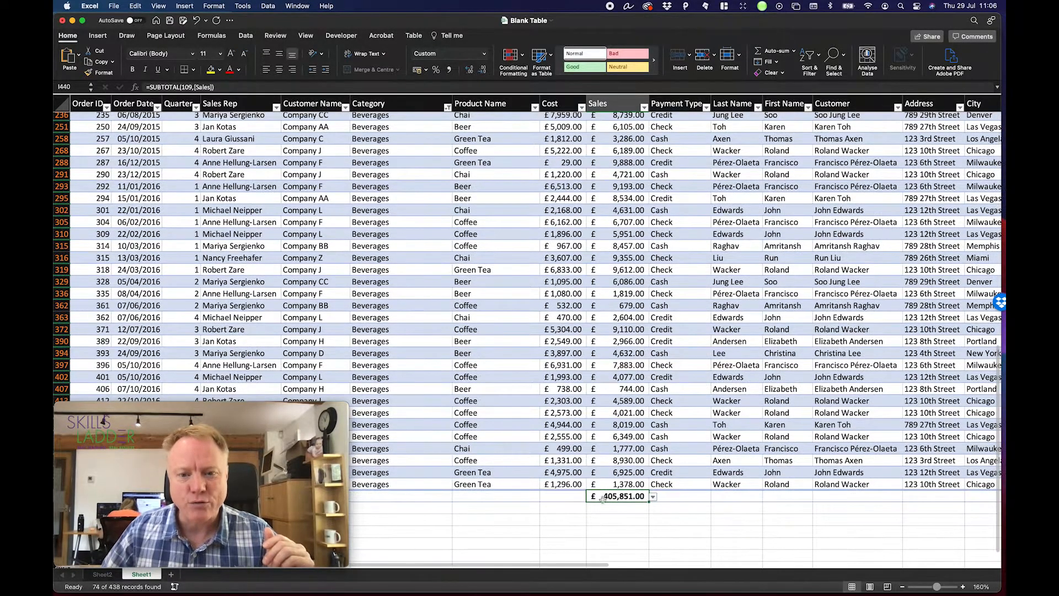
pyautogui.scroll(1, 609, 498)
pyautogui.scroll(1, 610, 499)
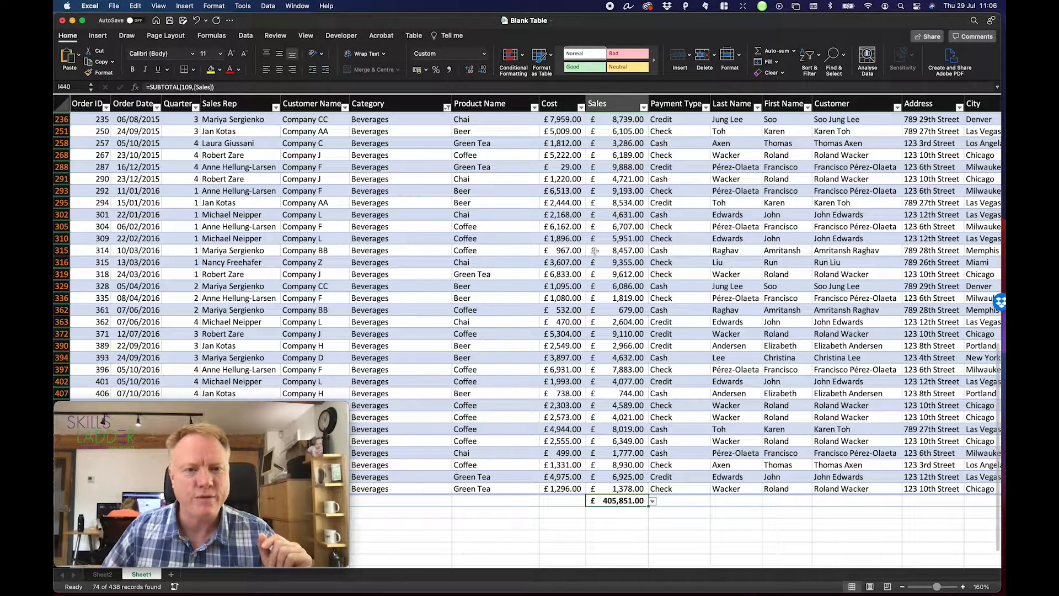
pyautogui.click(388, 143)
pyautogui.click(393, 214)
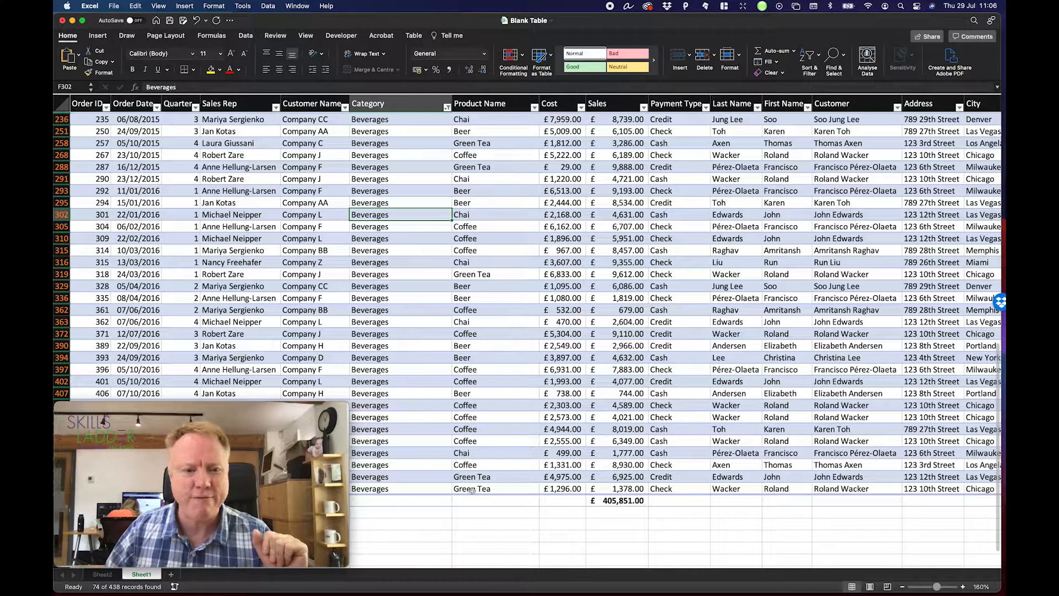
# - Add the Category field to the Rows area of the pivot table on Sheet2 and inspect the first three categories' sales sums
pyautogui.click(102, 574)
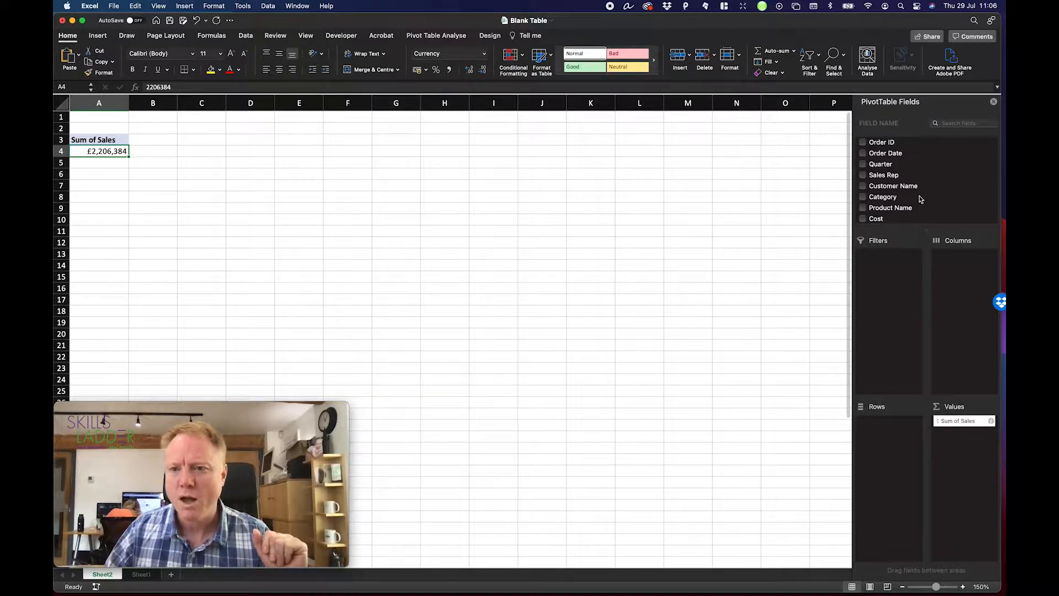
pyautogui.moveTo(884, 197); pyautogui.dragTo(891, 454)
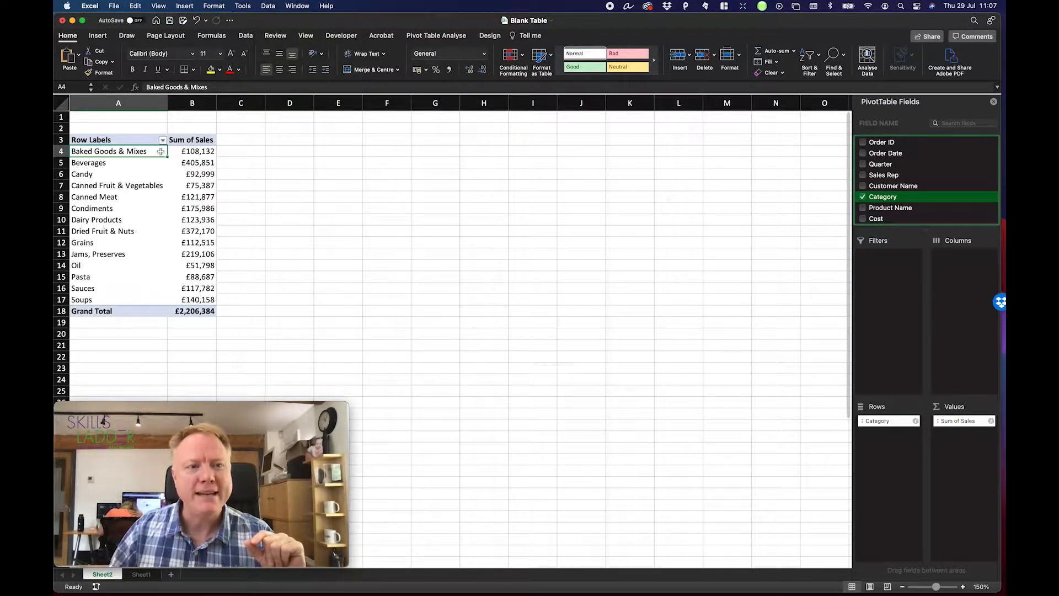
pyautogui.click(190, 152)
pyautogui.click(189, 164)
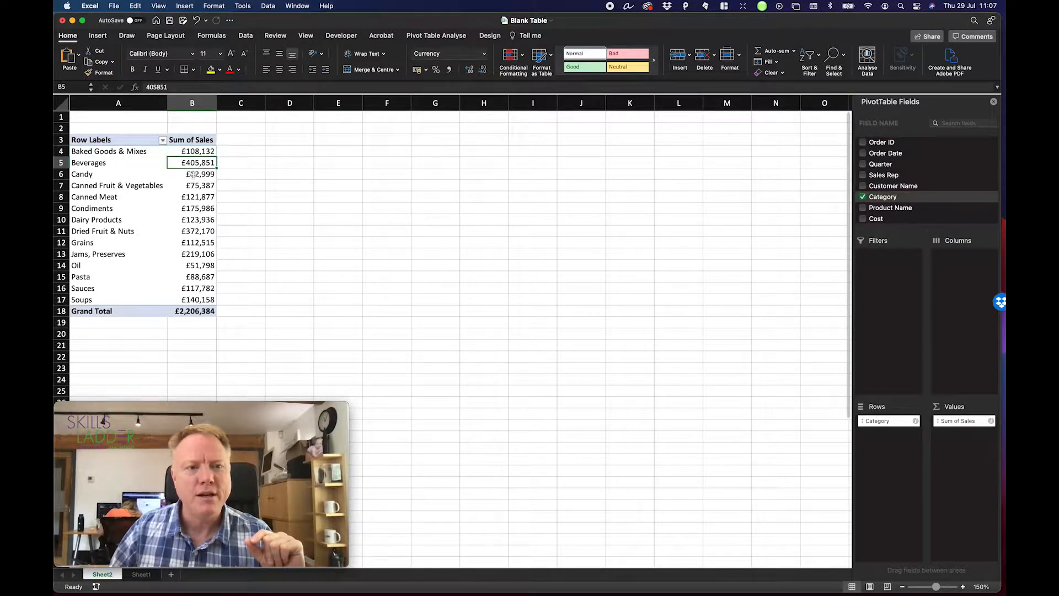
pyautogui.click(189, 175)
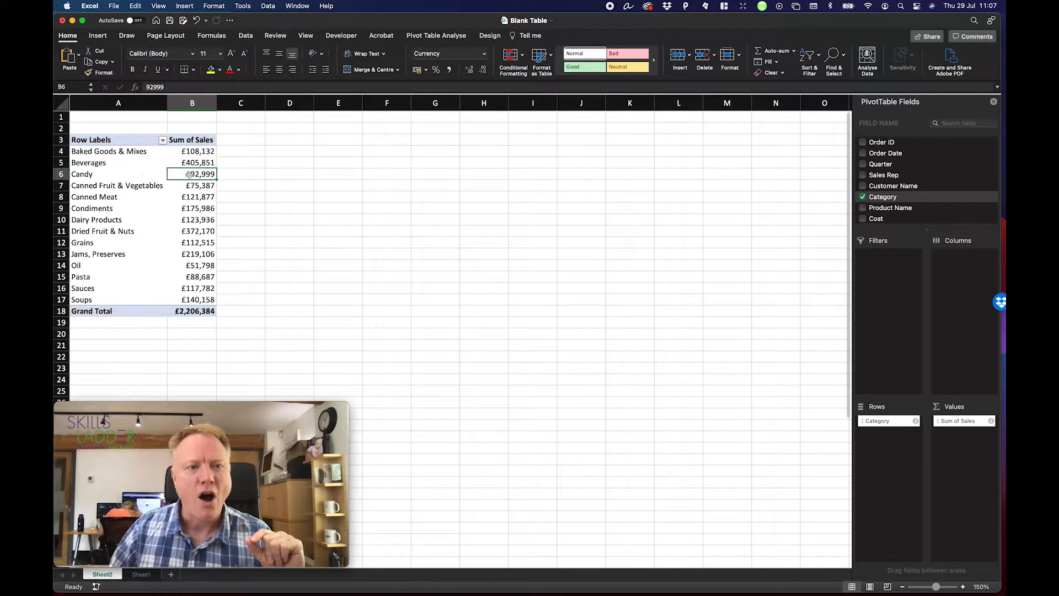
# - Review the pivot table's category labels and compare its Beverages sales figure with the filtered table total on Sheet1
pyautogui.click(105, 151)
pyautogui.click(104, 164)
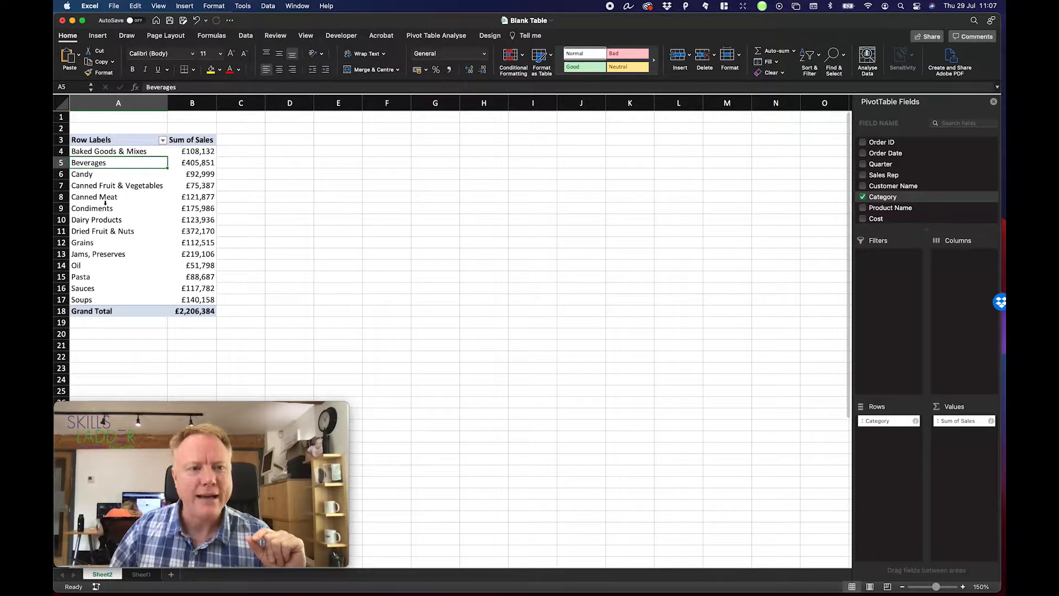
pyautogui.click(104, 203)
pyautogui.click(118, 159)
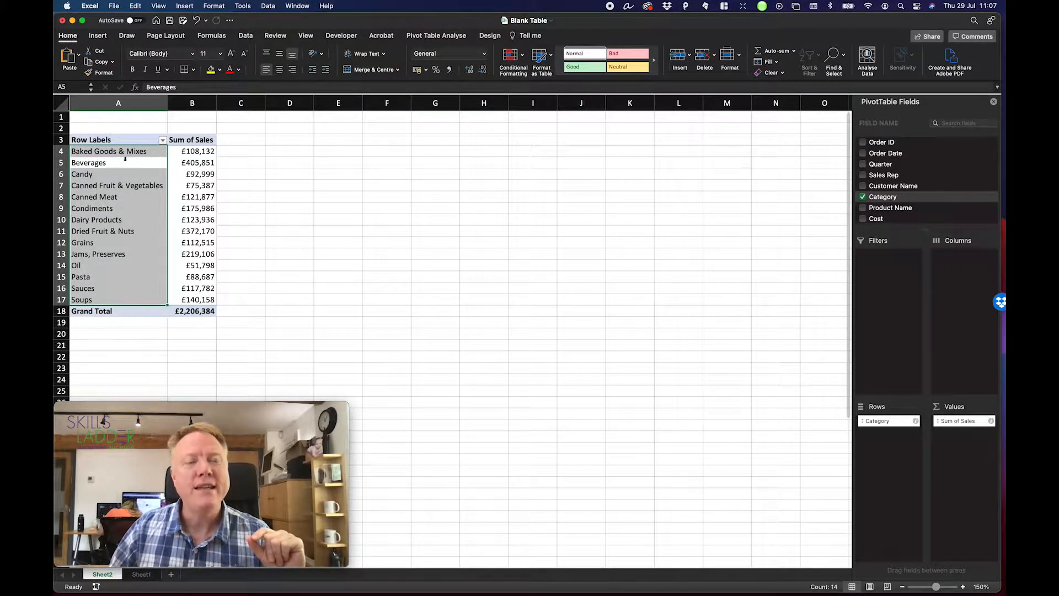
pyautogui.click(175, 161)
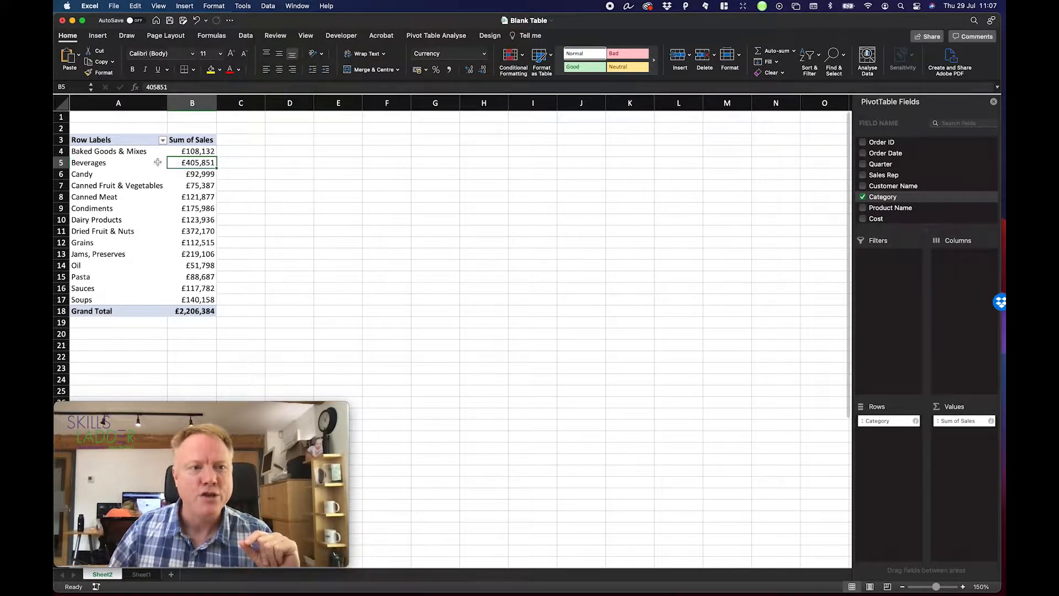
pyautogui.click(150, 576)
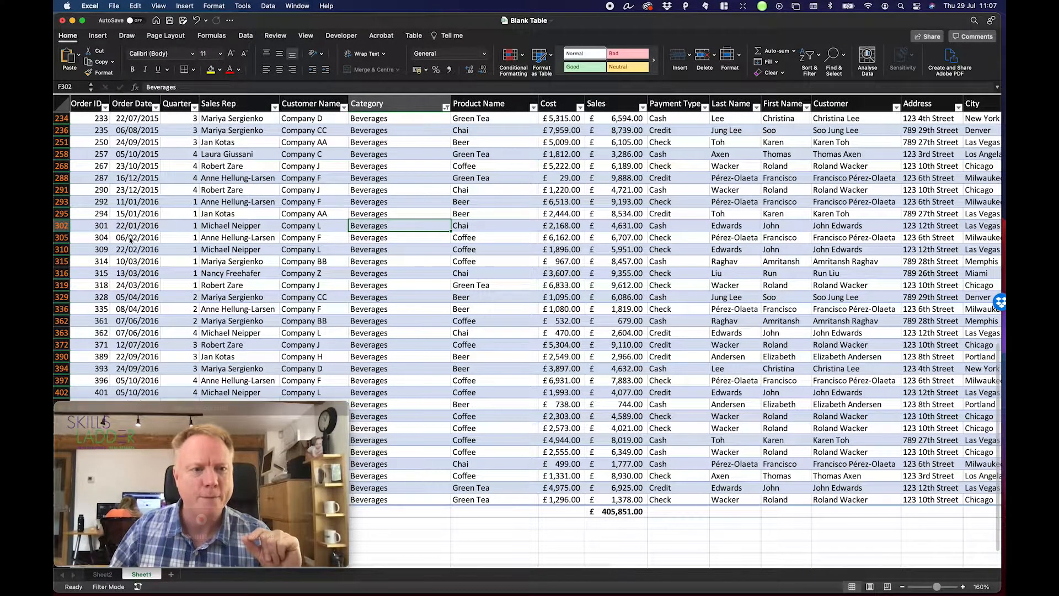
pyautogui.click(102, 575)
pyautogui.moveTo(82, 164); pyautogui.dragTo(201, 165)
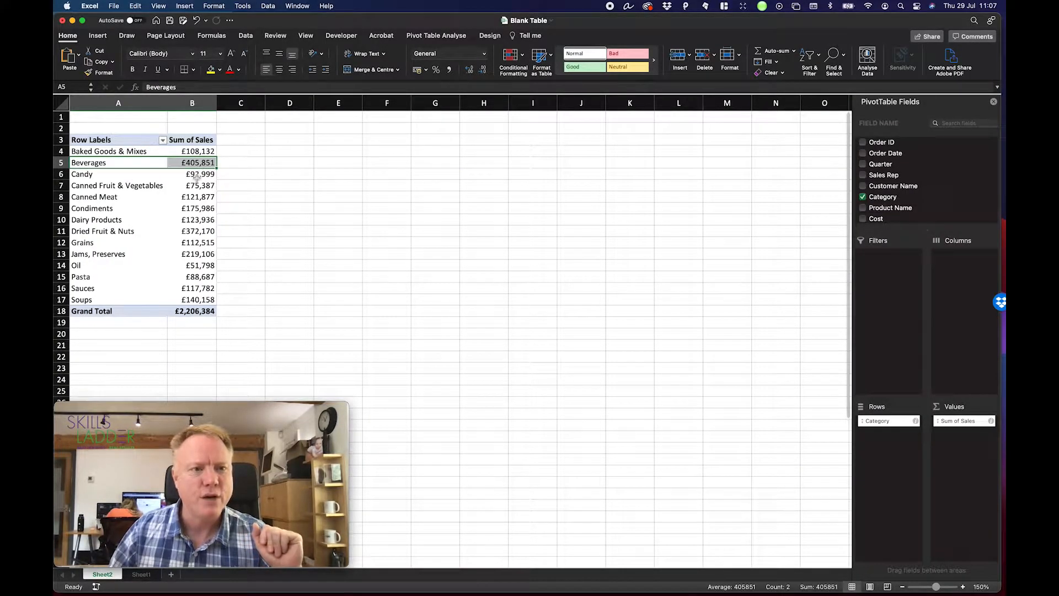
pyautogui.click(112, 153)
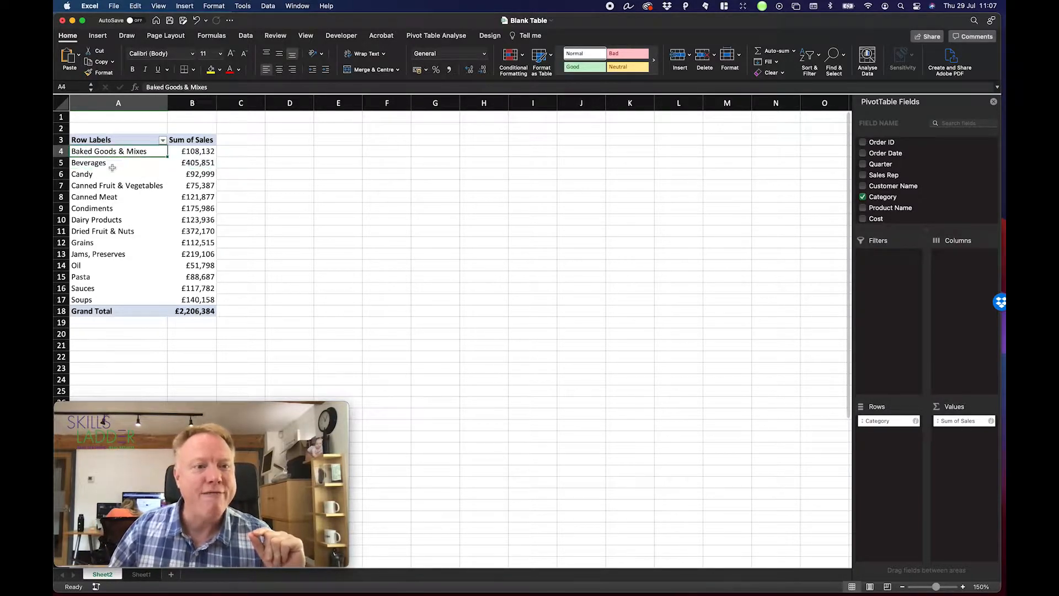
# - Remove the Beverages filter from the Category column on Sheet1 by selecting all categories again
pyautogui.click(137, 575)
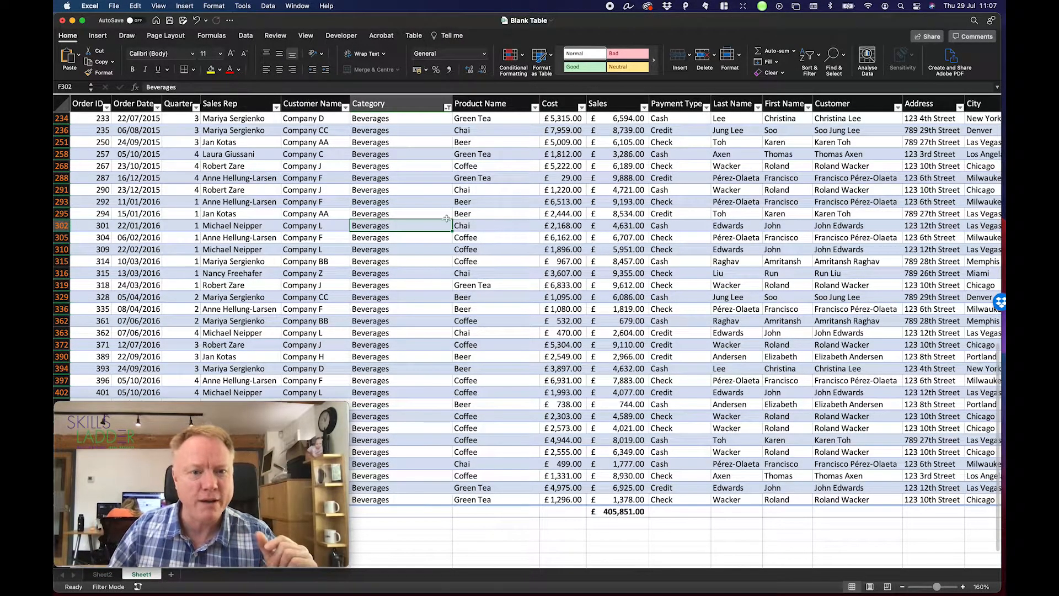
pyautogui.moveTo(401, 154); pyautogui.dragTo(401, 298)
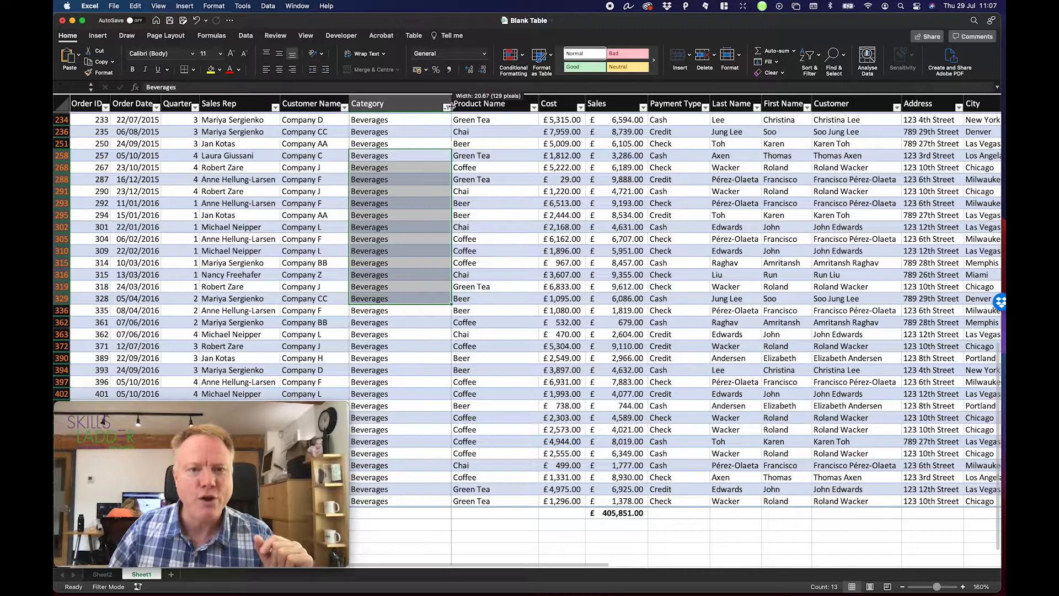
pyautogui.click(446, 107)
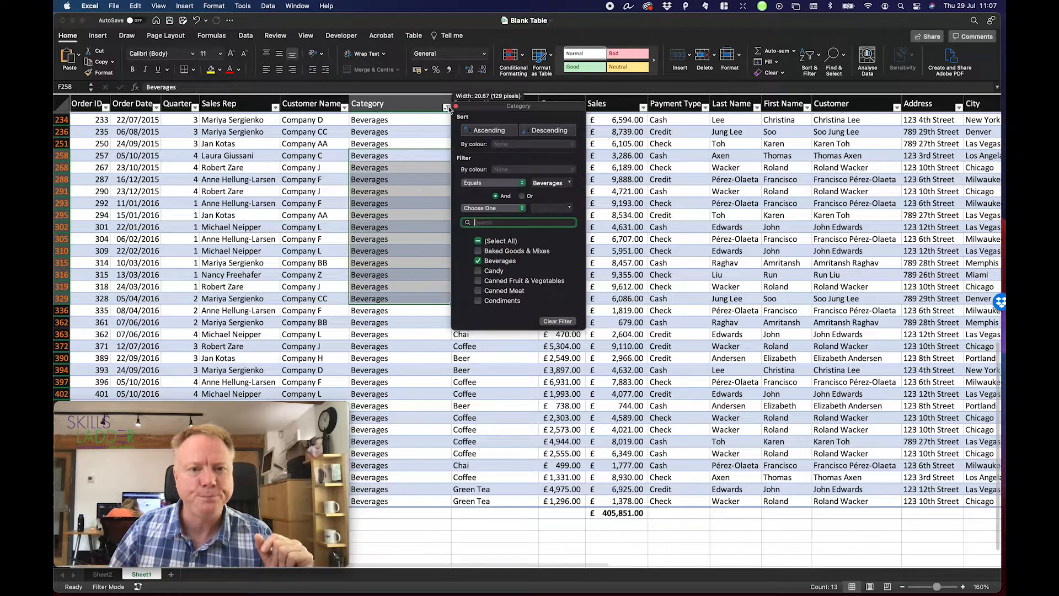
pyautogui.click(478, 243)
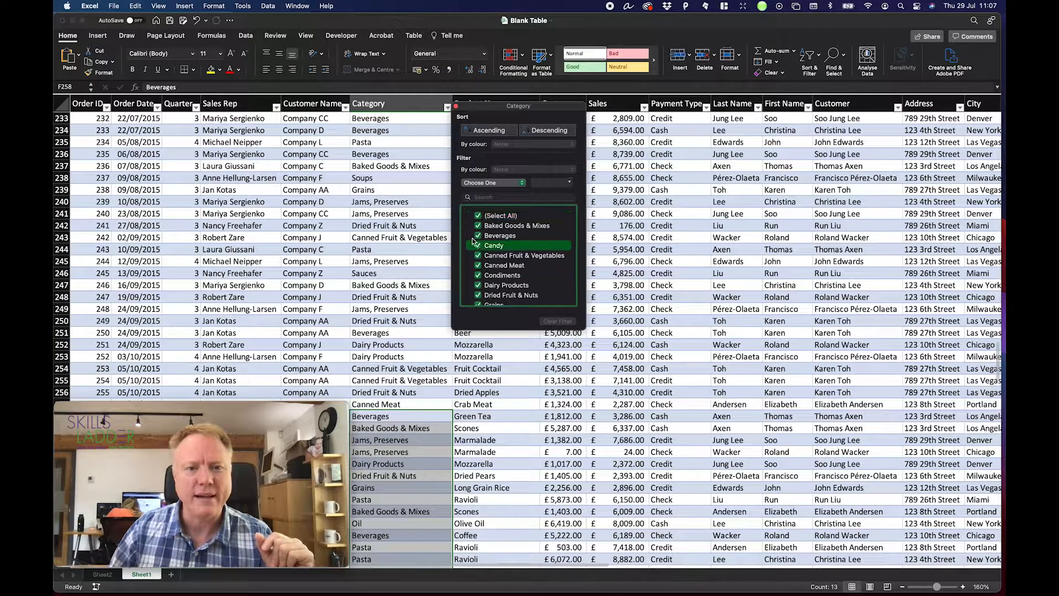
pyautogui.click(418, 285)
pyautogui.click(409, 238)
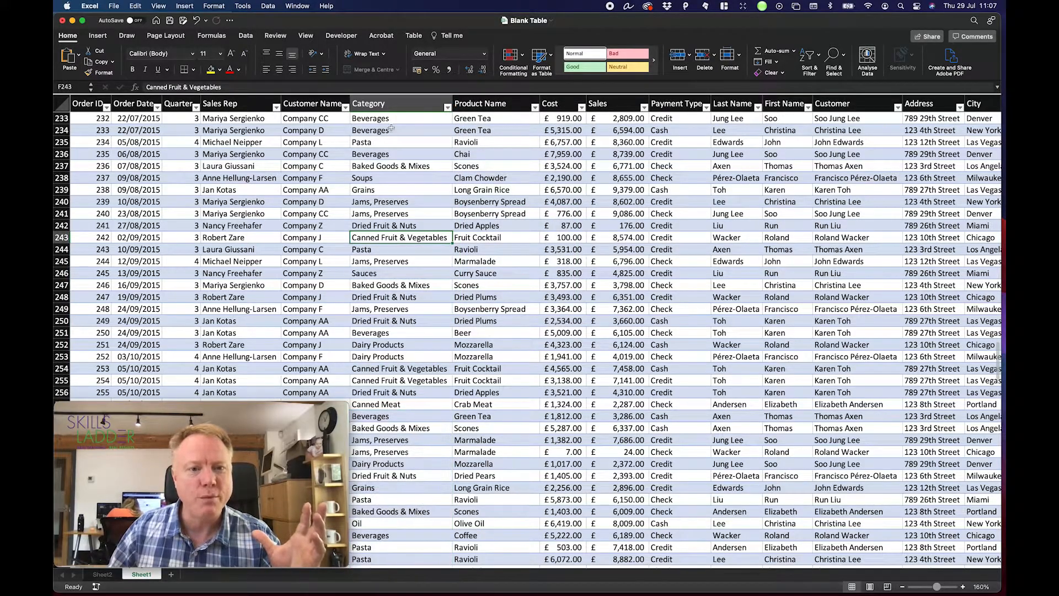
# - Compare the repeated Category entries in the Sheet1 table with the list of category row labels in the Sheet2 pivot table
pyautogui.moveTo(391, 130); pyautogui.dragTo(392, 225)
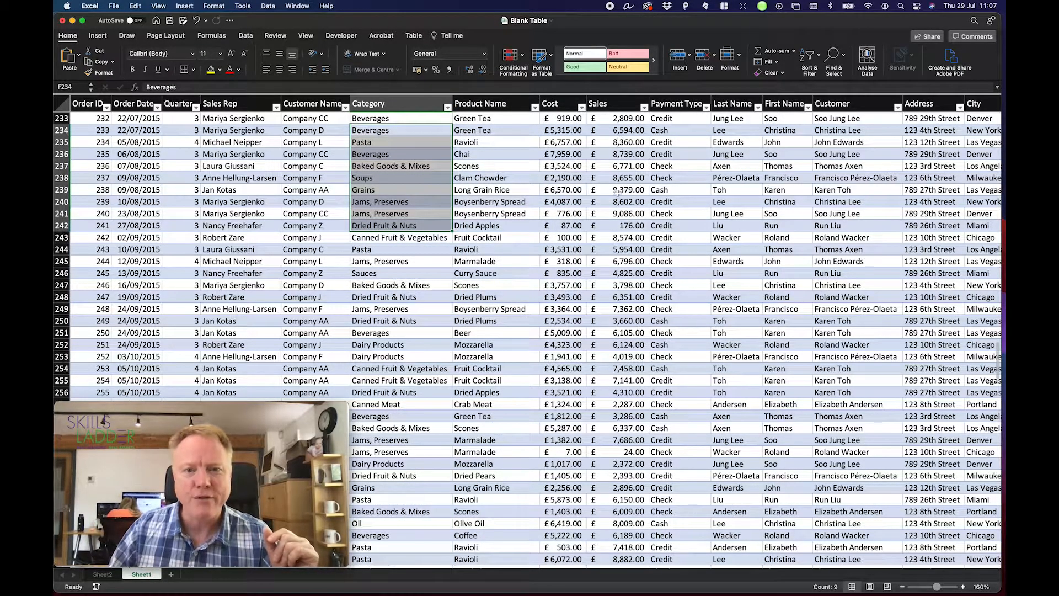
pyautogui.click(387, 138)
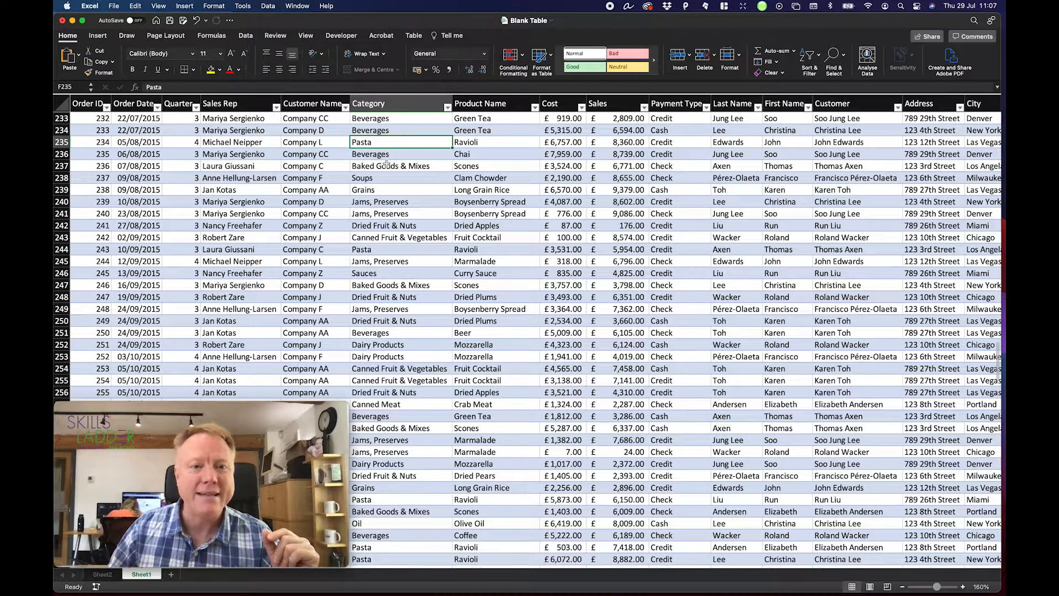
pyautogui.click(378, 189)
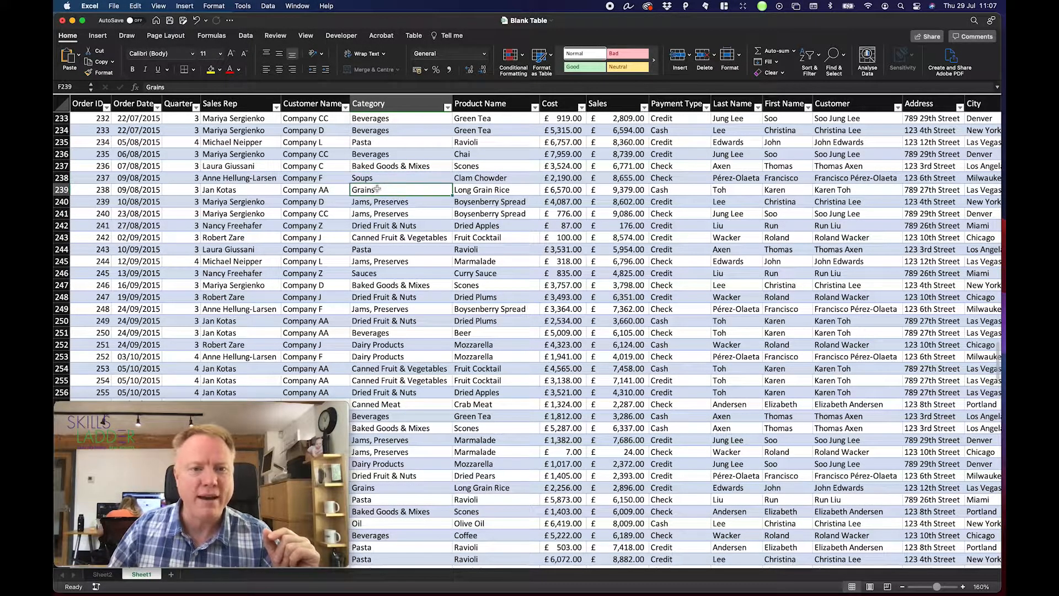
pyautogui.click(105, 574)
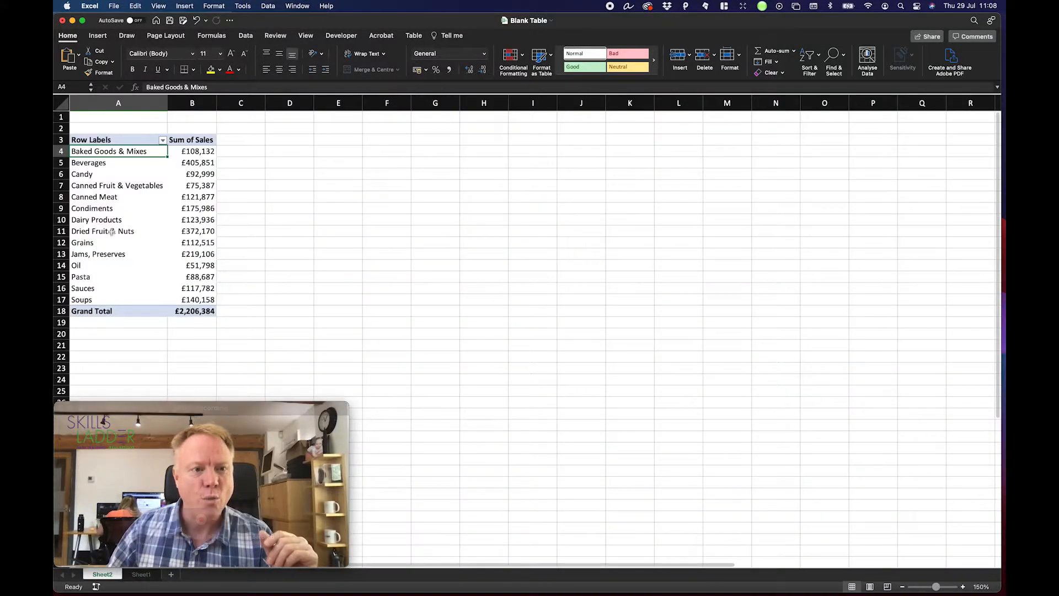
pyautogui.click(110, 152)
pyautogui.moveTo(117, 287); pyautogui.dragTo(116, 299)
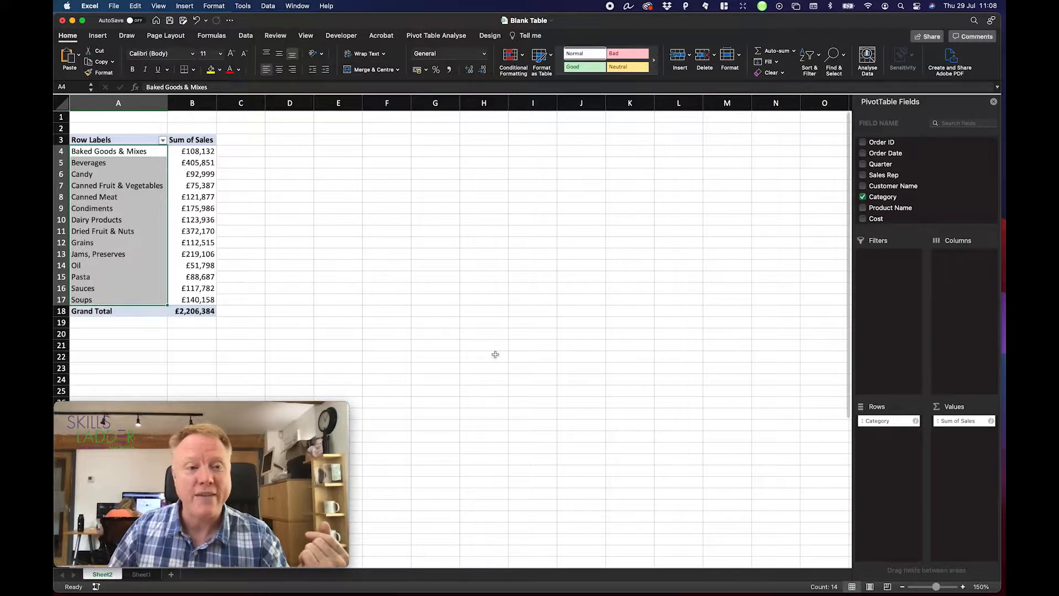
# - Examine the pivot table's Sum of Sales values for each category in B4:B17 alongside the Grand Total row
pyautogui.click(188, 154)
pyautogui.moveTo(194, 150); pyautogui.dragTo(191, 302)
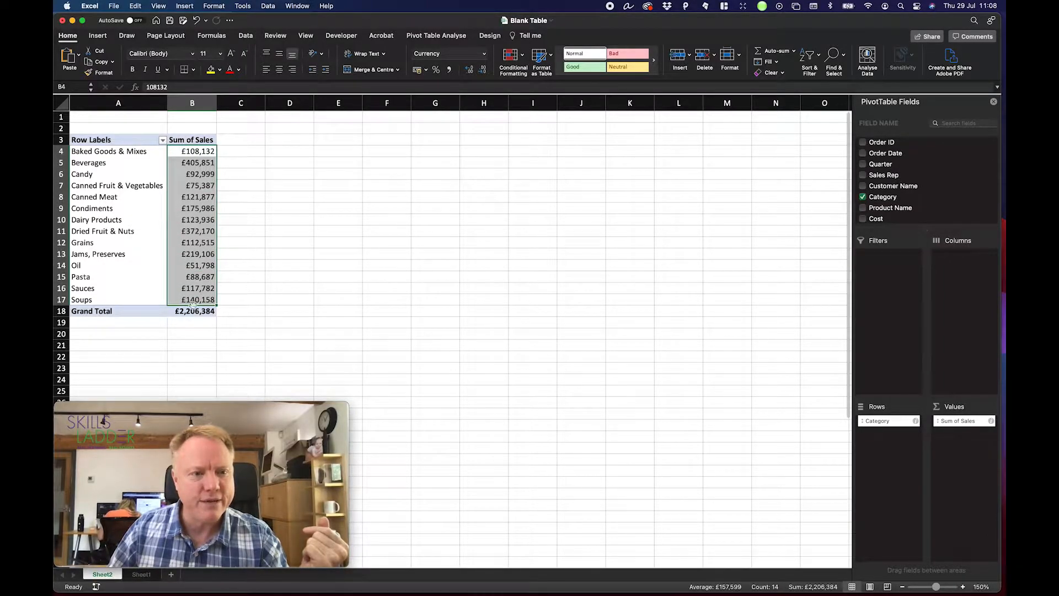
pyautogui.click(111, 313)
pyautogui.click(186, 312)
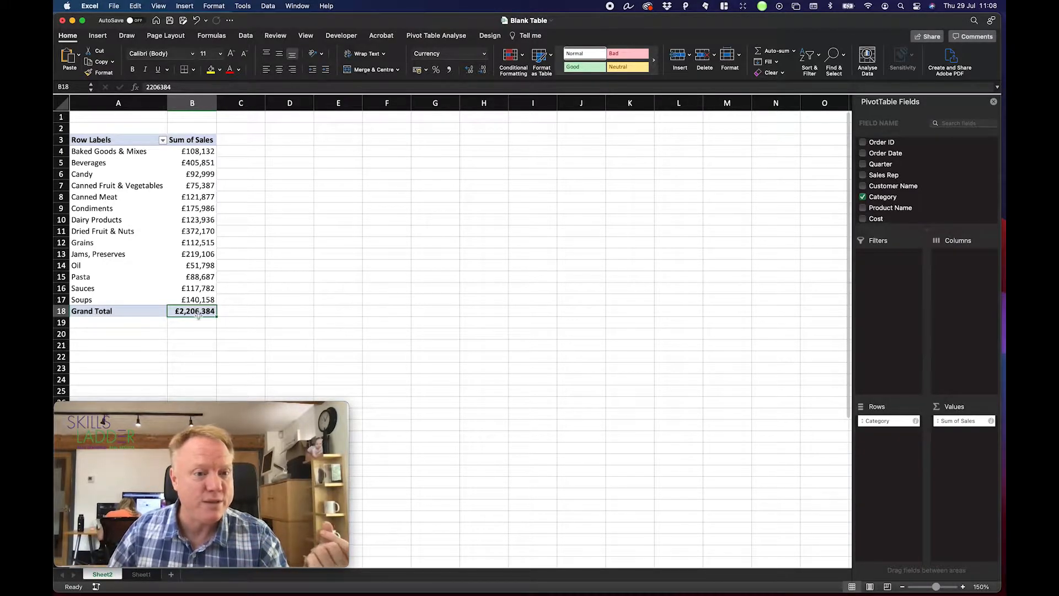
pyautogui.moveTo(191, 151); pyautogui.dragTo(197, 300)
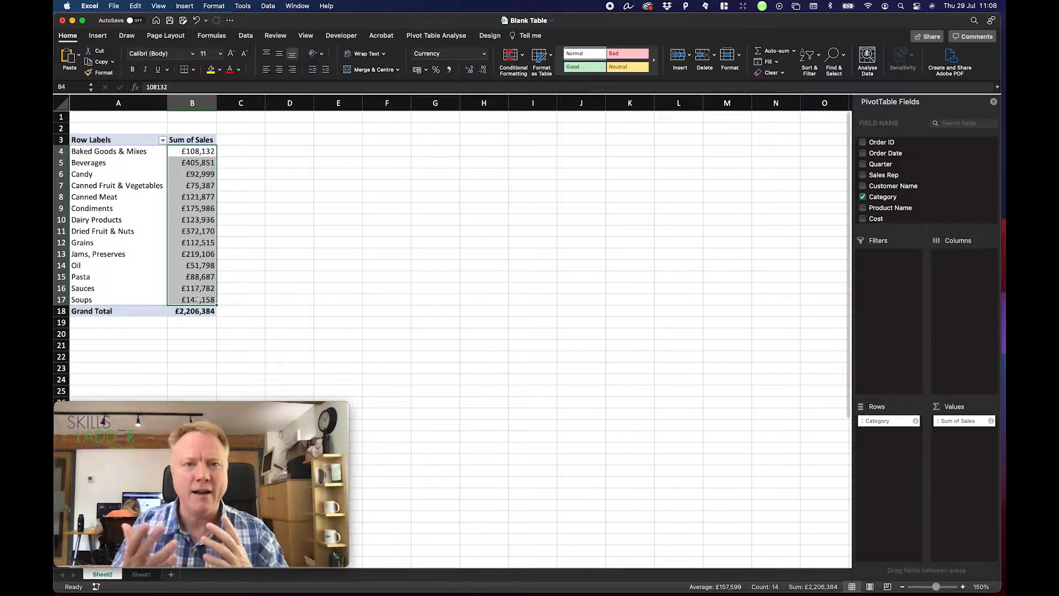
# - Check the pivot table's individual Sum of Sales figures for Condiments, Beverages and Oil
pyautogui.click(192, 208)
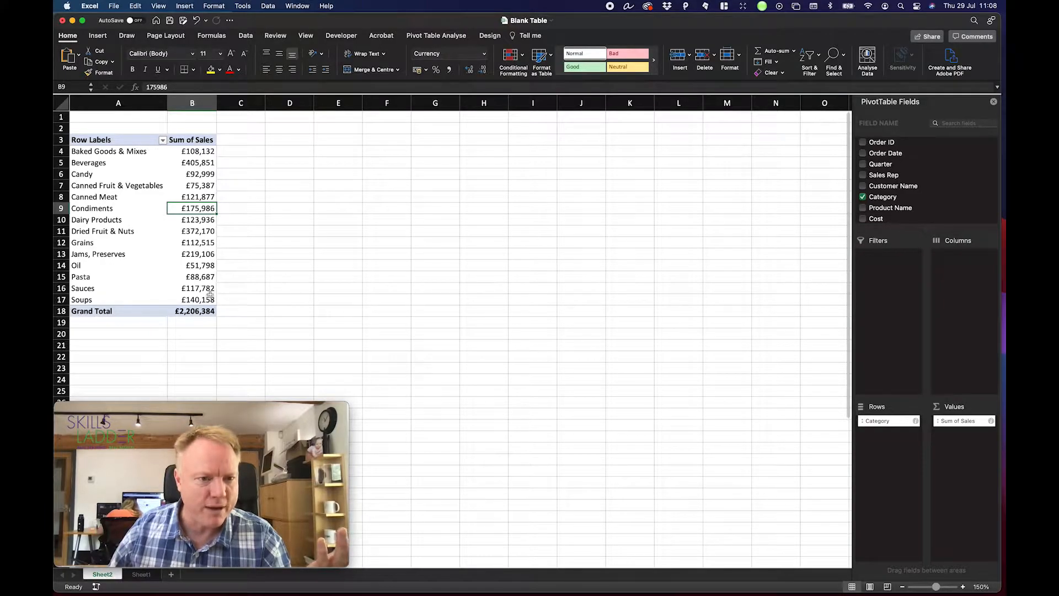
pyautogui.click(188, 162)
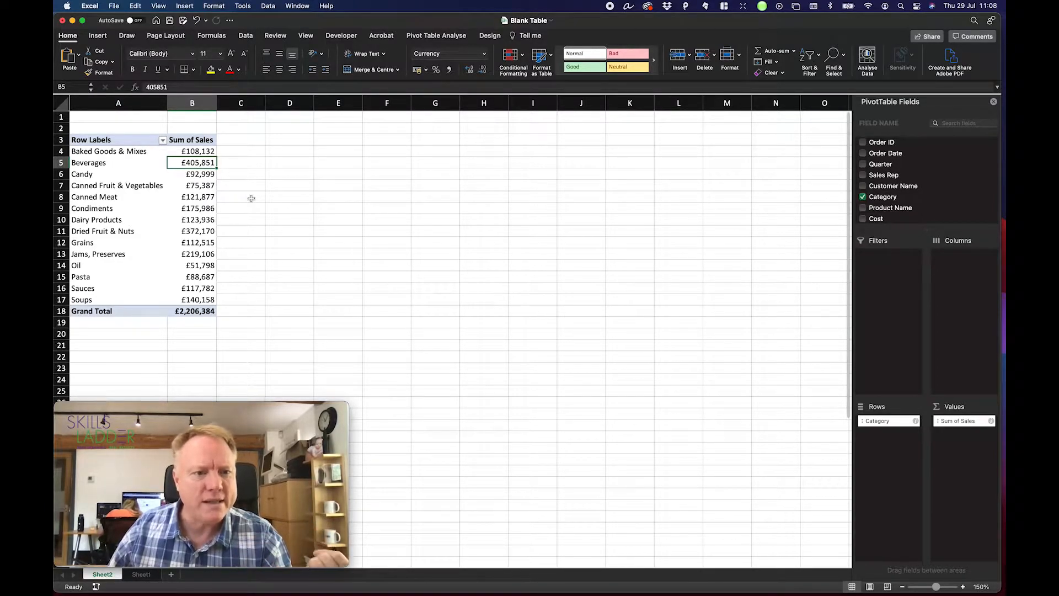
pyautogui.click(192, 265)
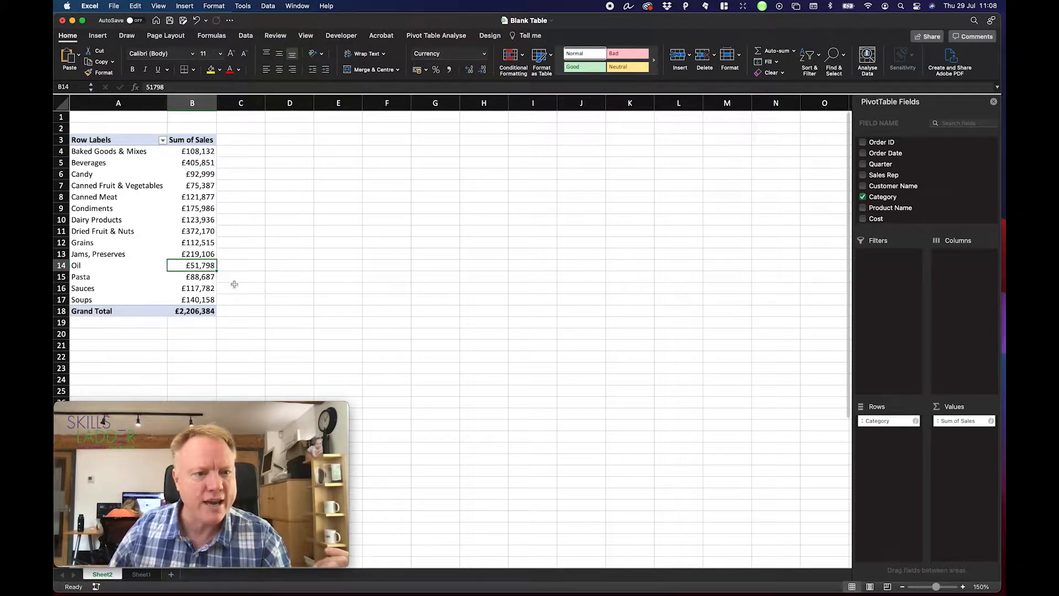
pyautogui.hscroll(1, 210, 276)
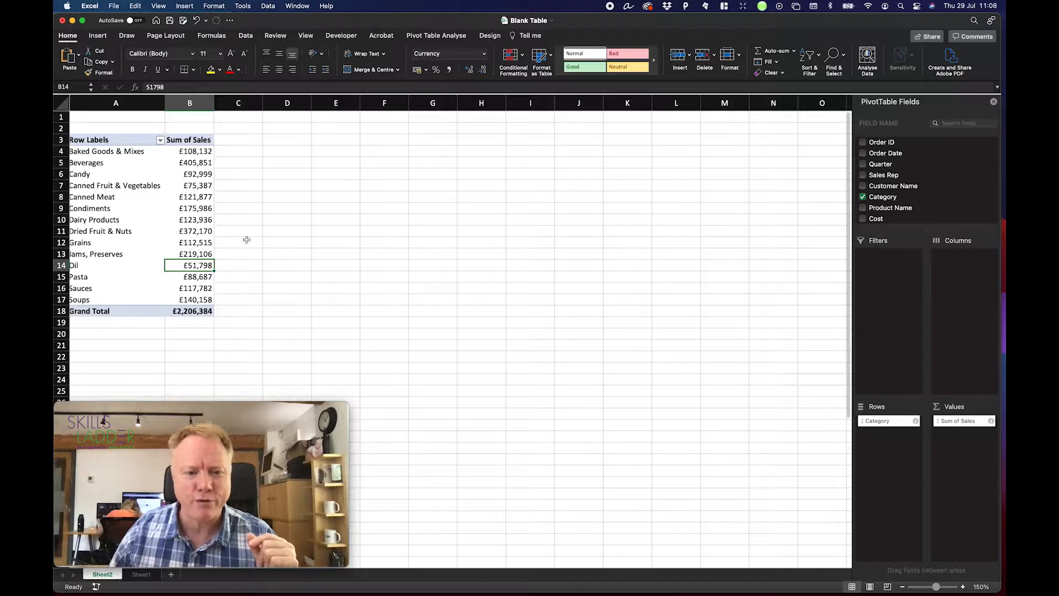
pyautogui.moveTo(146, 554)
pyautogui.hscroll(-1, 161, 360)
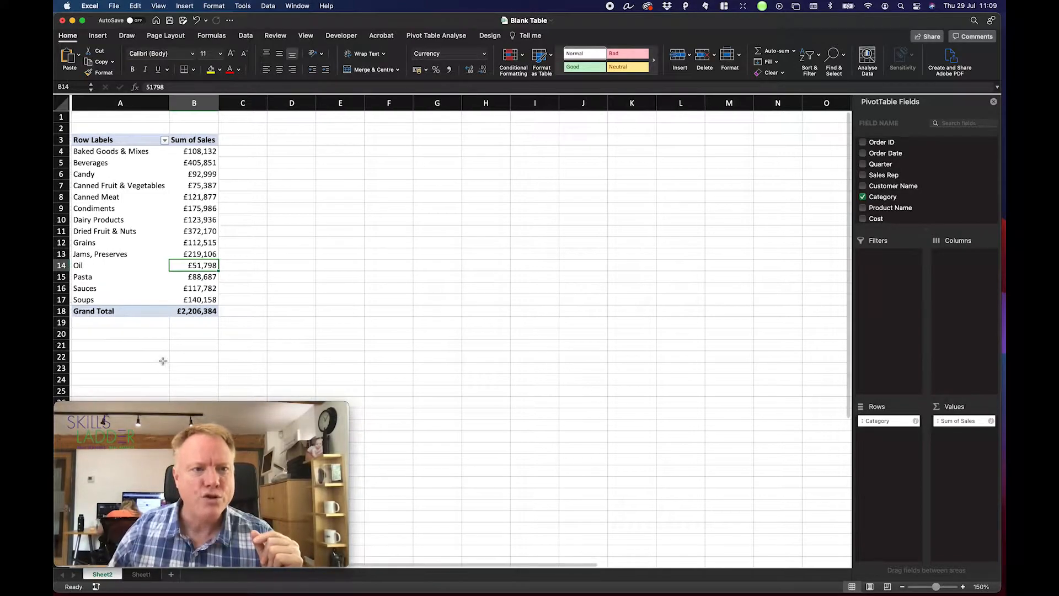
# - Filter the Category column of the Sheet1 table to show only Beverages
pyautogui.click(141, 574)
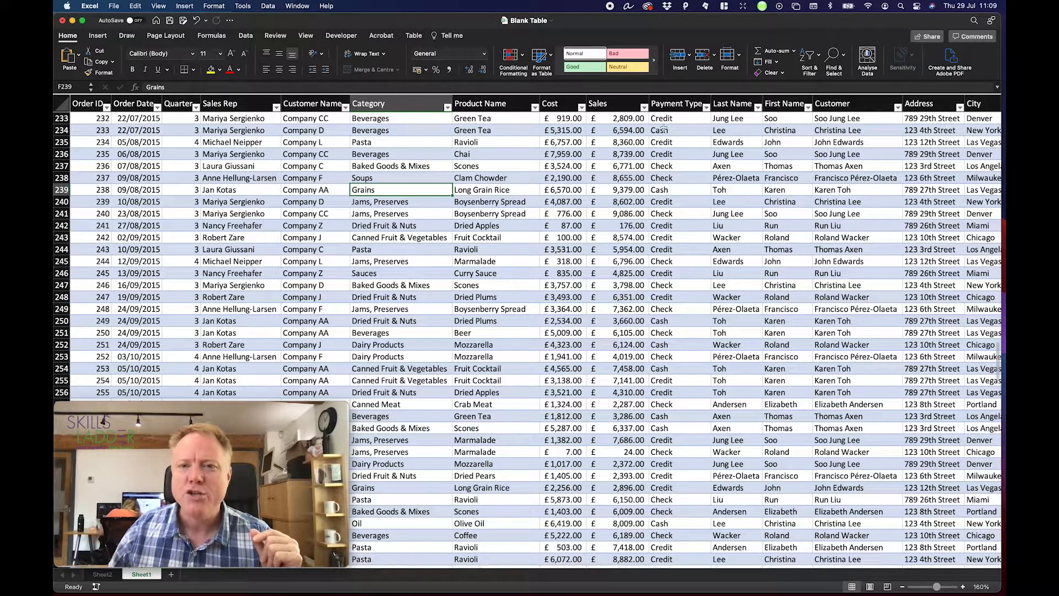
pyautogui.scroll(1, 660, 136)
pyautogui.hscroll(1, 660, 137)
pyautogui.click(448, 108)
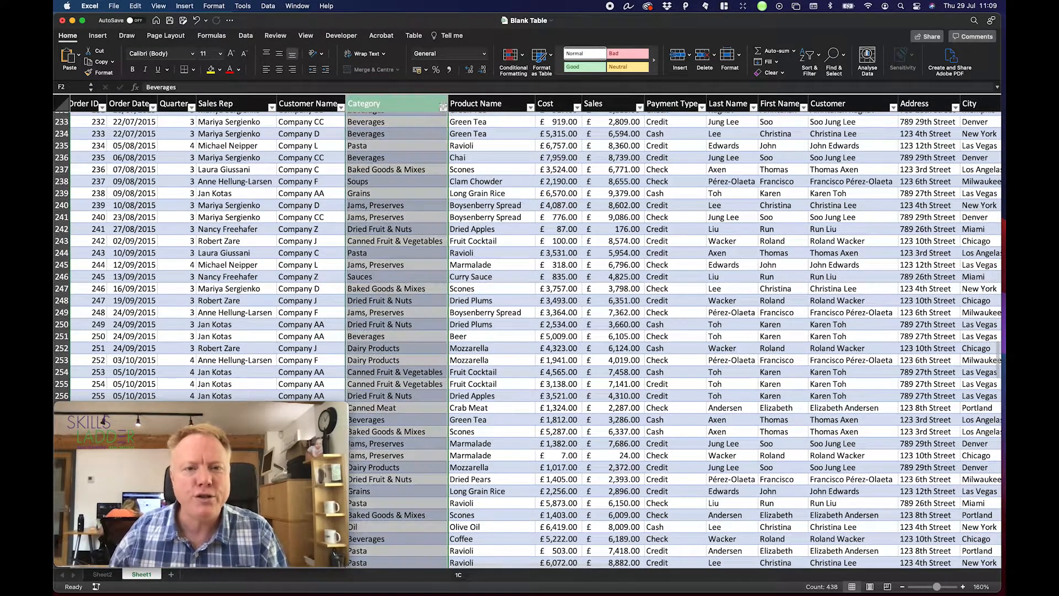
pyautogui.click(443, 107)
pyautogui.click(476, 217)
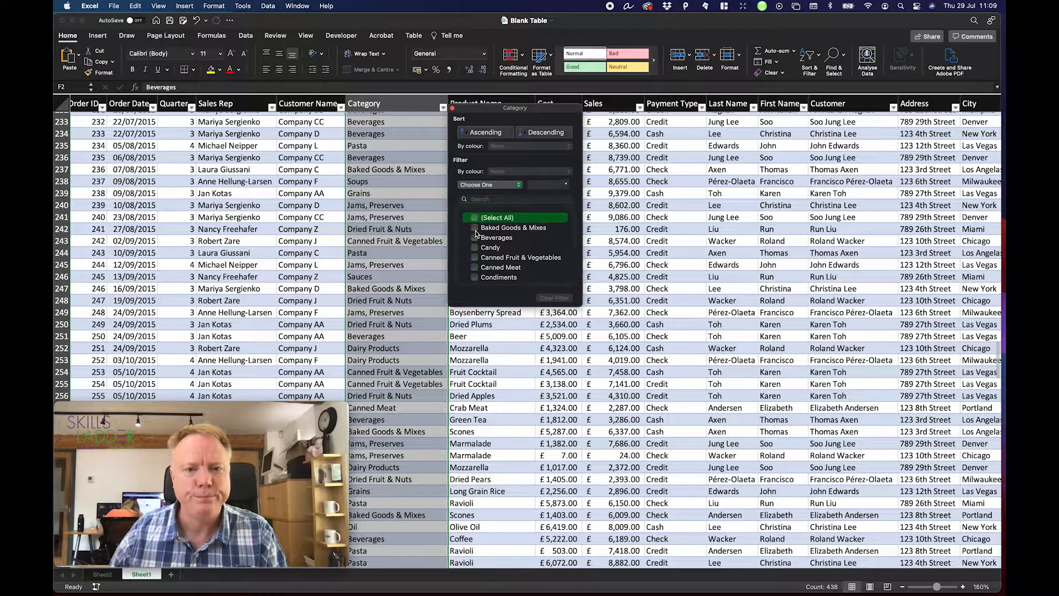
pyautogui.click(475, 238)
pyautogui.click(474, 239)
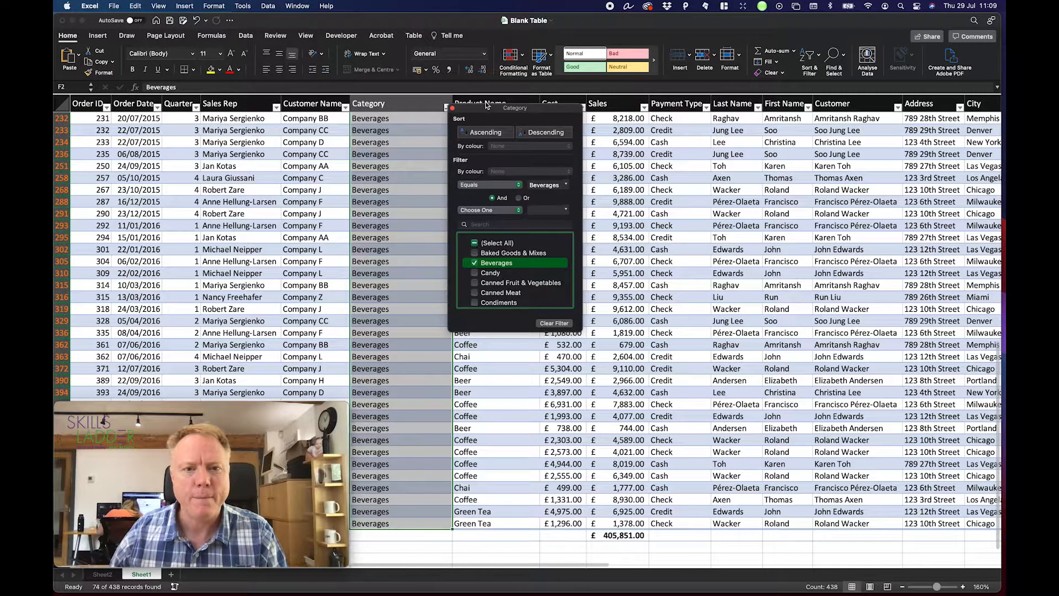
pyautogui.click(453, 108)
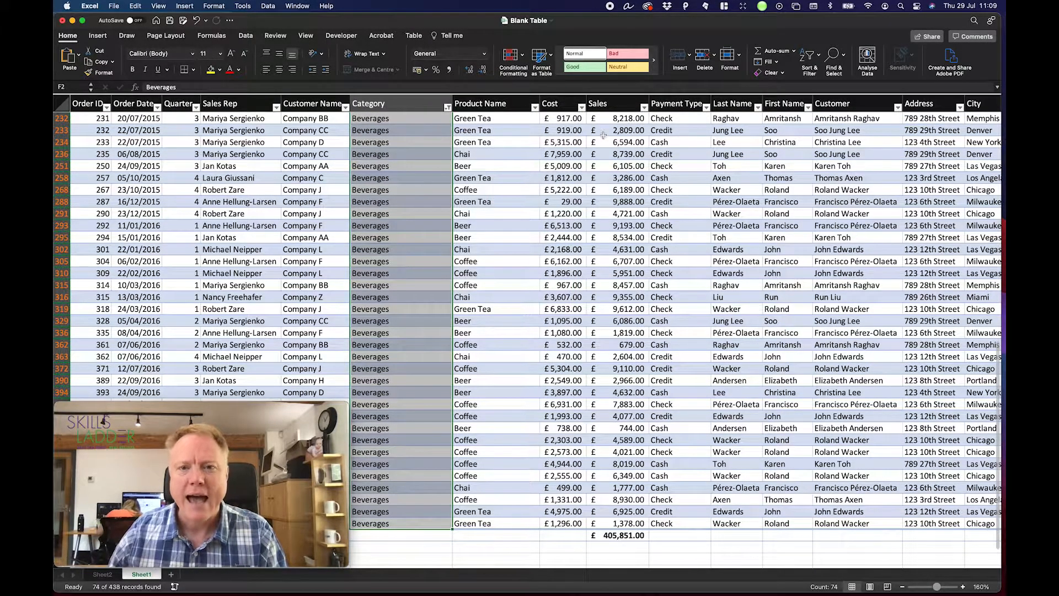
# - Filter the table's Payment Type column to show only Cash, keeping the Beverages filter in place
pyautogui.click(683, 153)
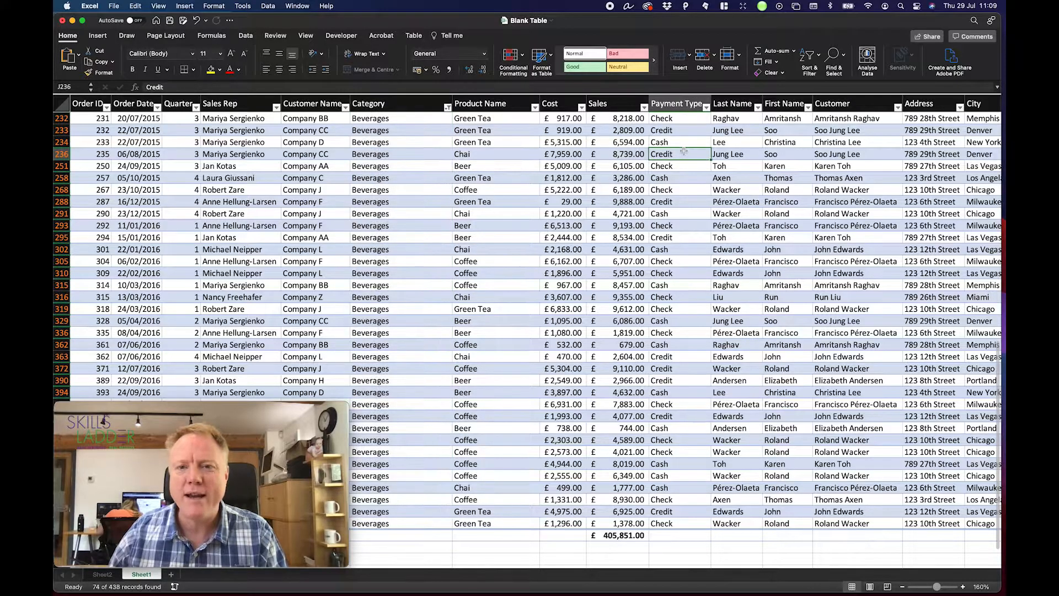
pyautogui.click(706, 108)
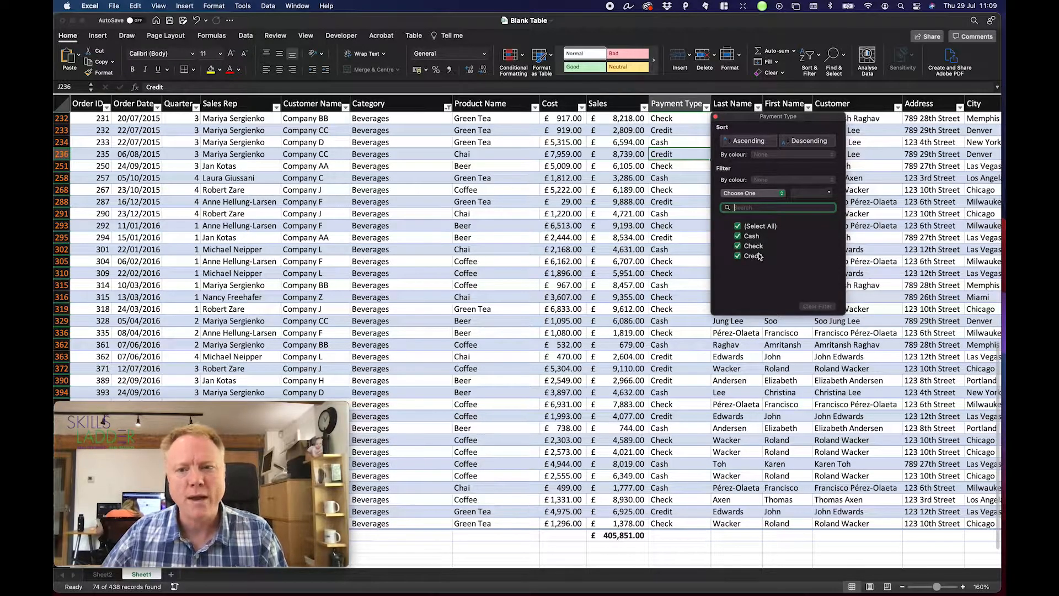
pyautogui.click(739, 226)
pyautogui.click(738, 236)
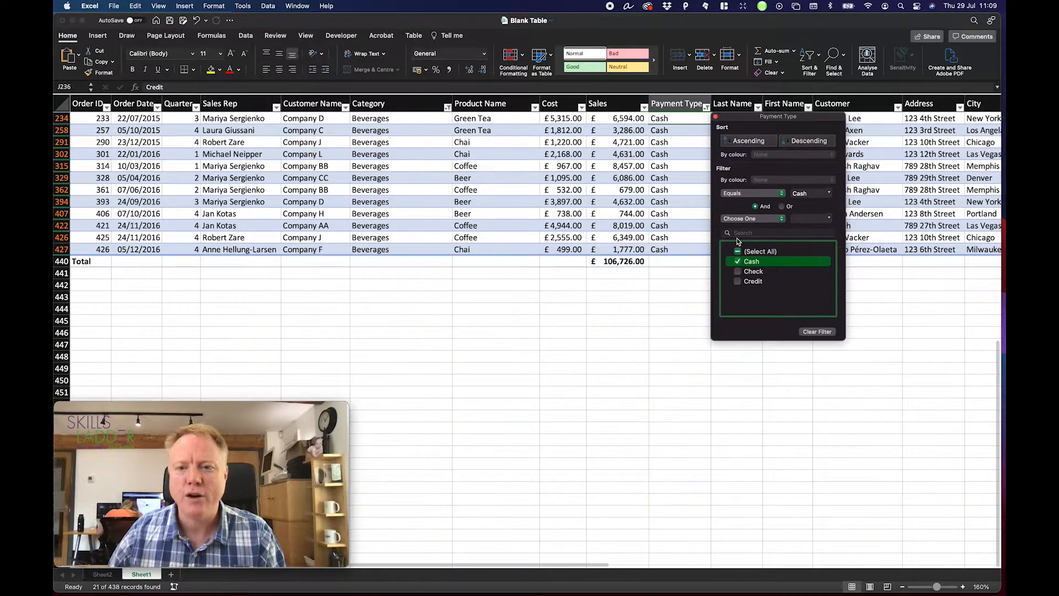
pyautogui.scroll(5, 612, 194)
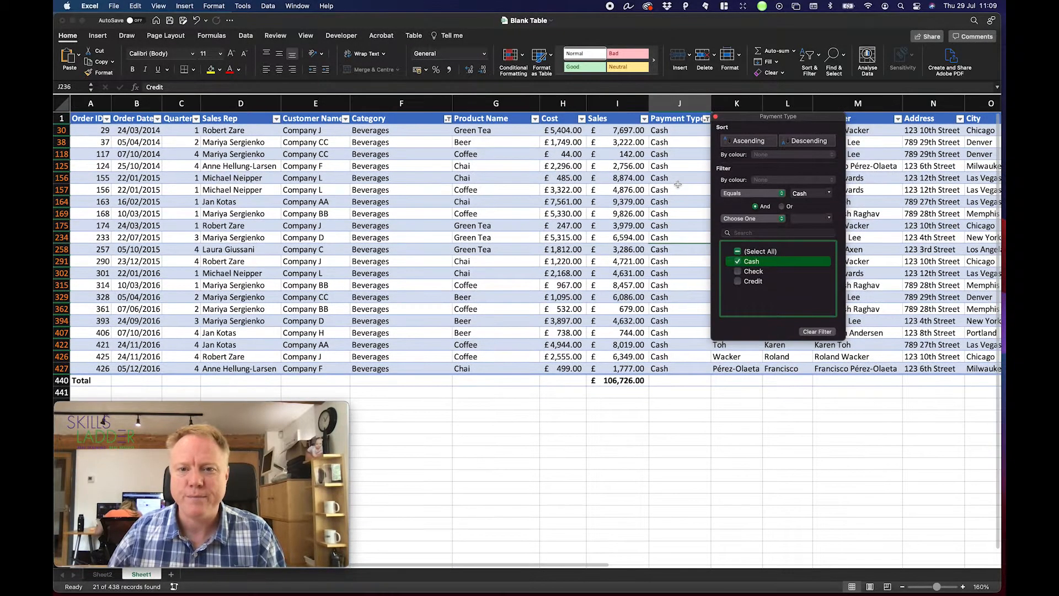
pyautogui.click(716, 117)
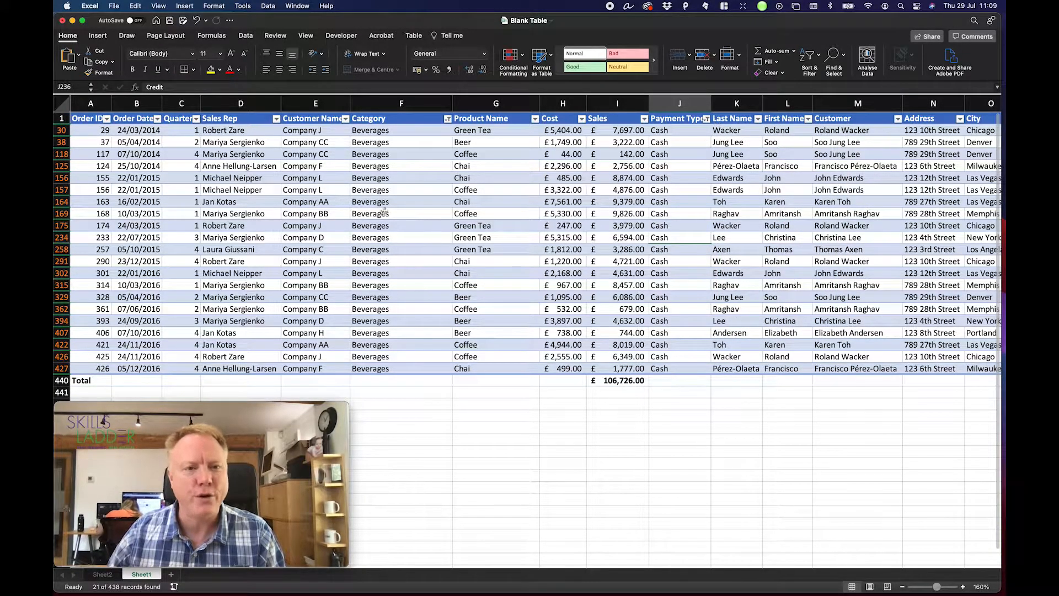
# - Examine the filtered table's Sales total and the Sales, Category and Payment Type entries behind it
pyautogui.click(629, 380)
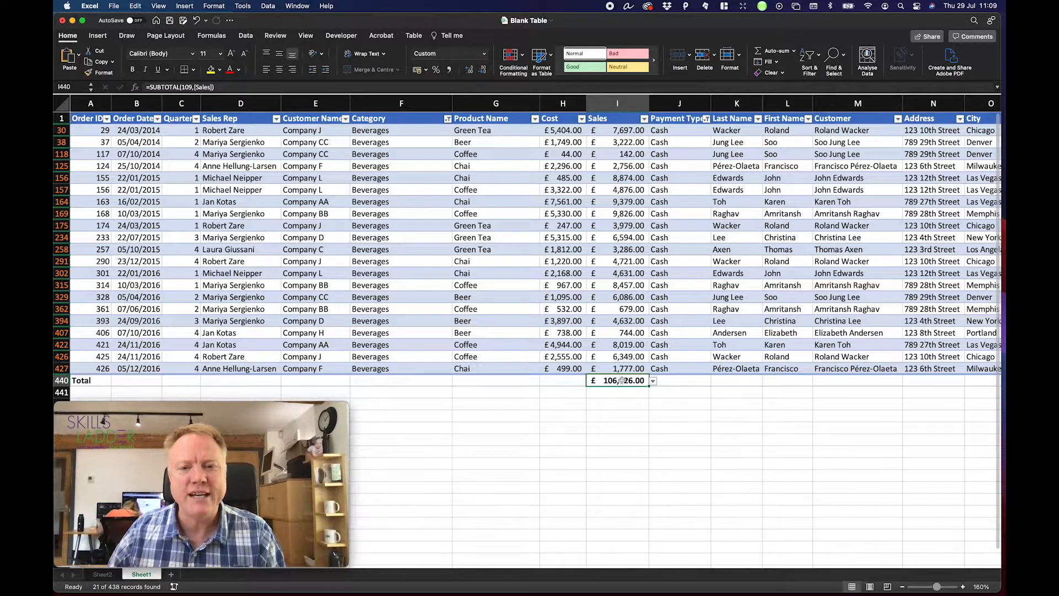
pyautogui.moveTo(611, 131); pyautogui.dragTo(617, 364)
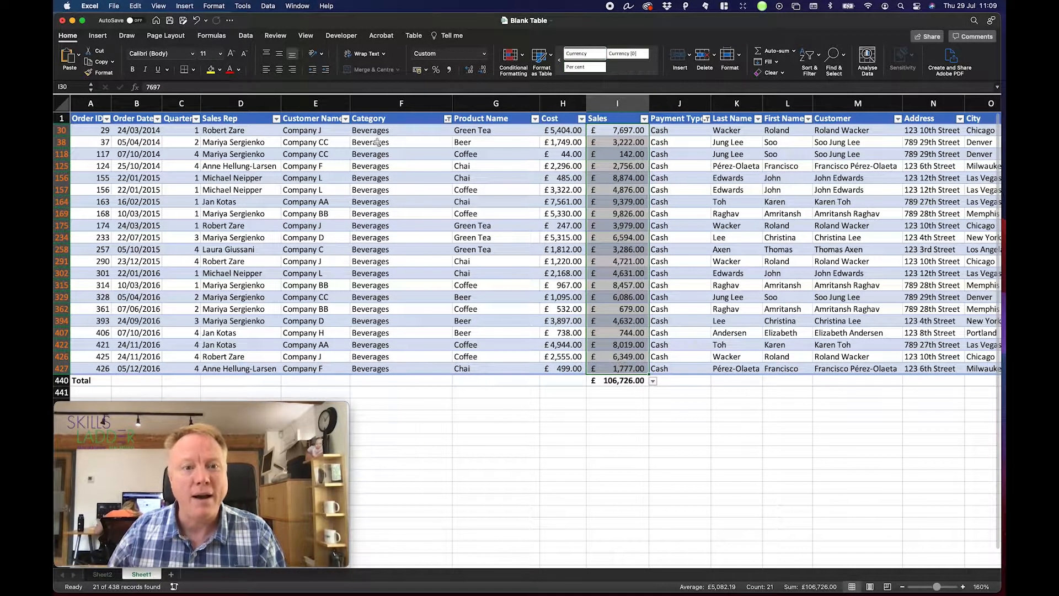
pyautogui.moveTo(377, 130); pyautogui.dragTo(388, 345)
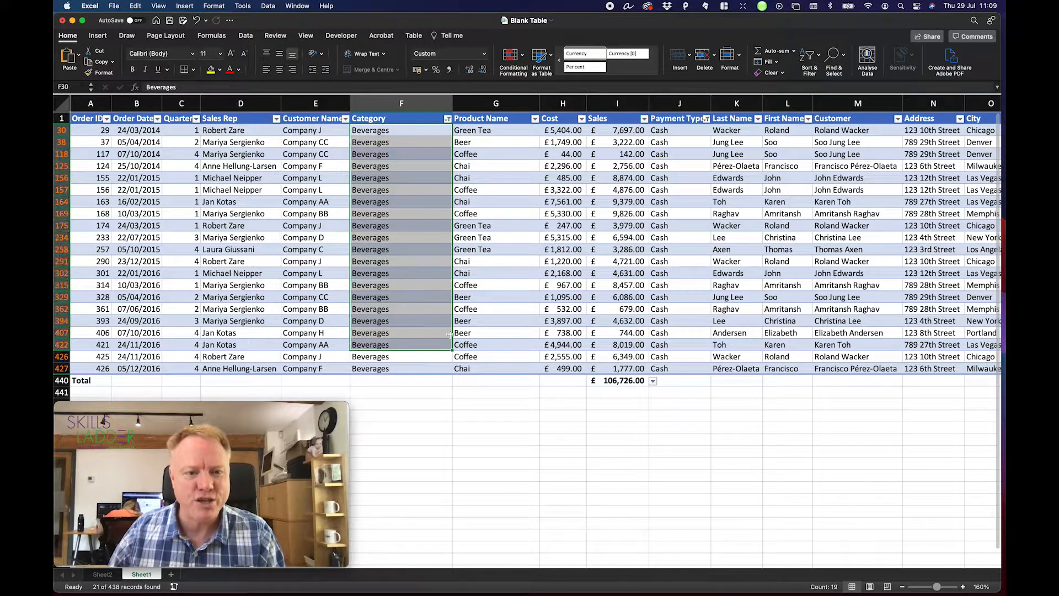
pyautogui.moveTo(674, 136); pyautogui.dragTo(665, 309)
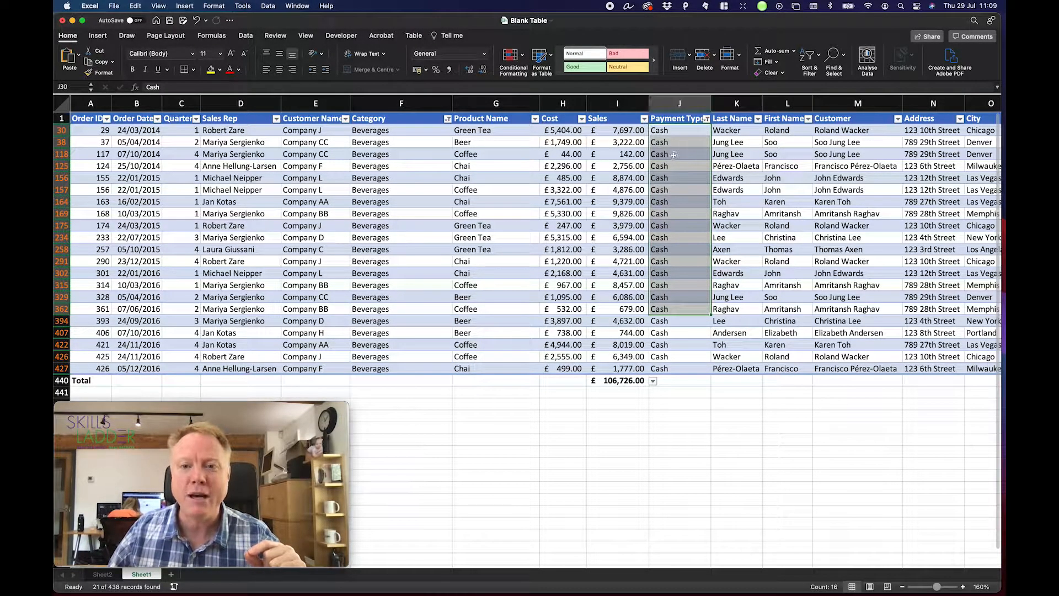
# - Add the Payment Type field to the columns of the Sheet2 pivot table
pyautogui.click(106, 576)
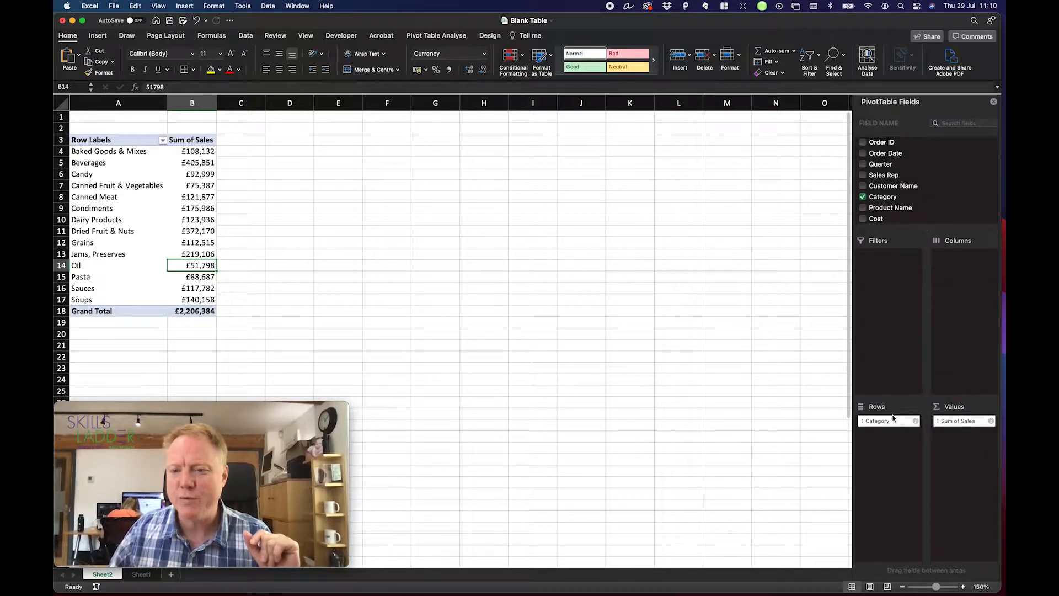
pyautogui.scroll(-1, 915, 174)
pyautogui.scroll(-4, 914, 174)
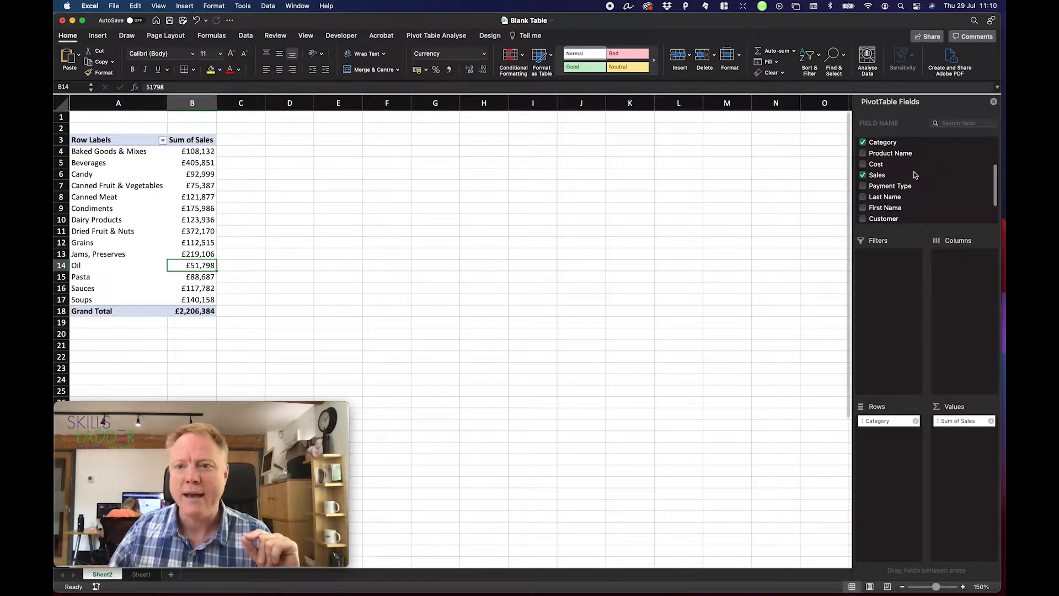
pyautogui.moveTo(872, 189); pyautogui.dragTo(958, 294)
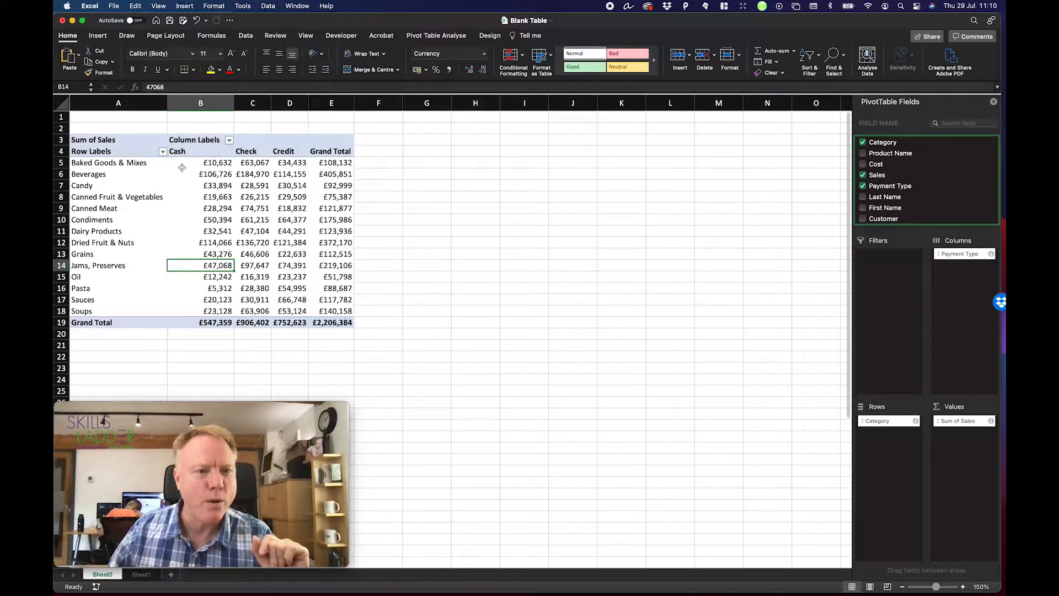
# - Compare the pivot table's Beverages Cash figure with the filtered Sales total on Sheet1
pyautogui.click(199, 174)
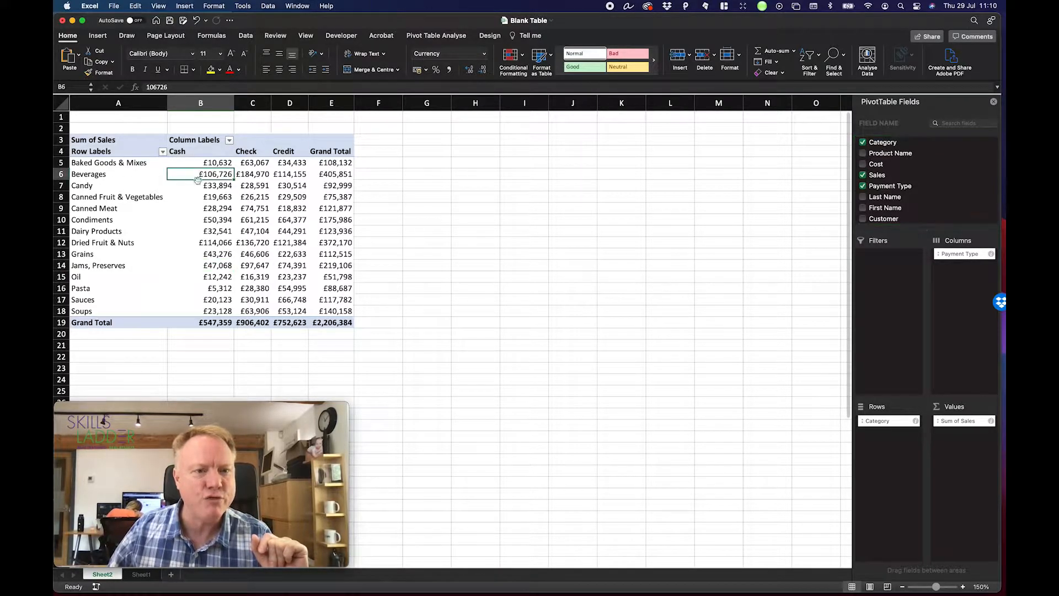
pyautogui.click(141, 574)
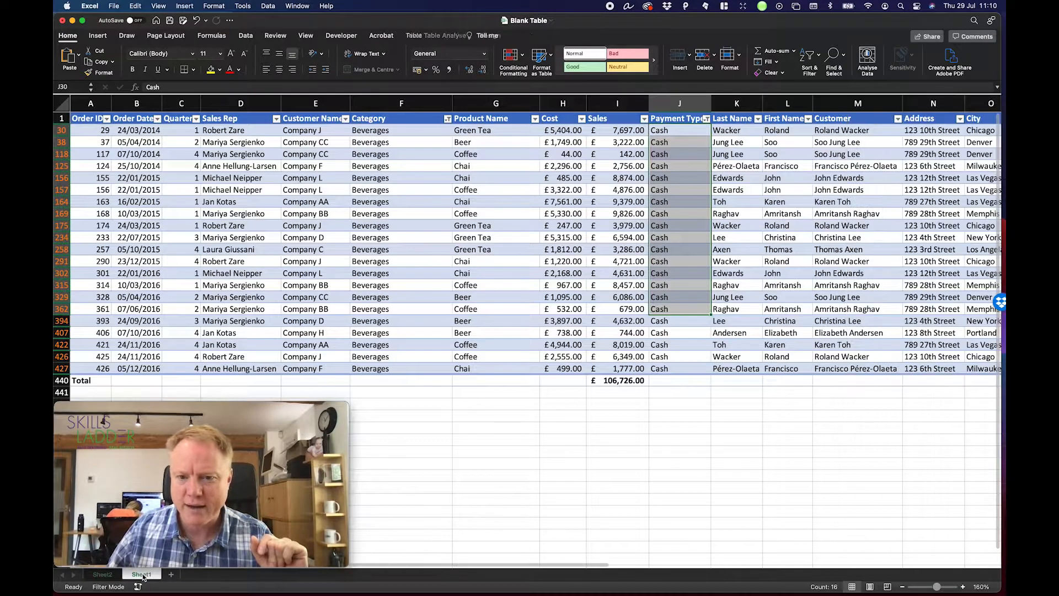
pyautogui.click(102, 575)
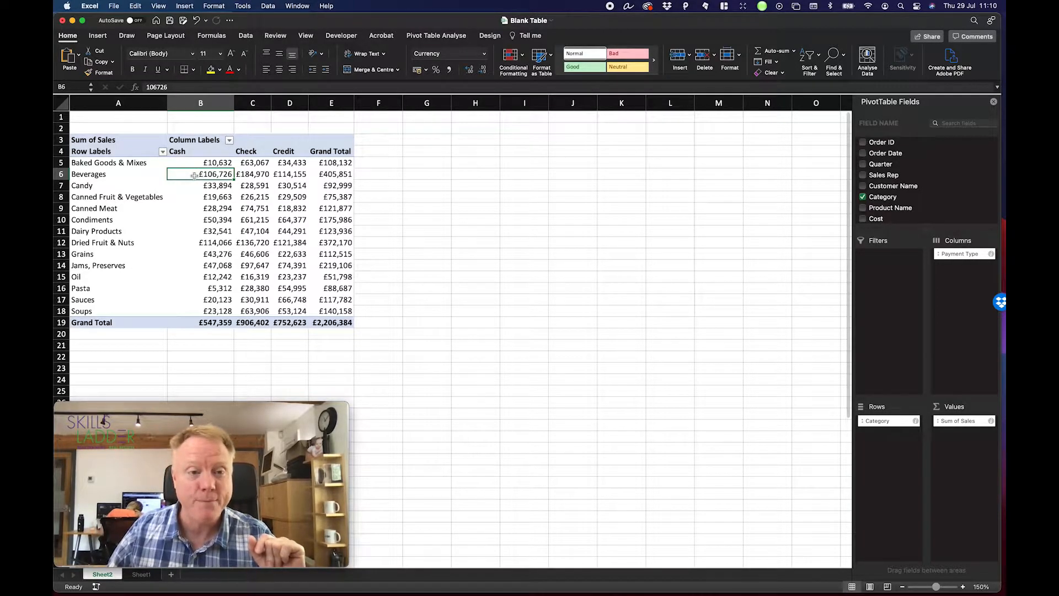
# - Examine the pivot table's sales values by category across the Cash, Check and Credit columns
pyautogui.moveTo(198, 163); pyautogui.dragTo(289, 311)
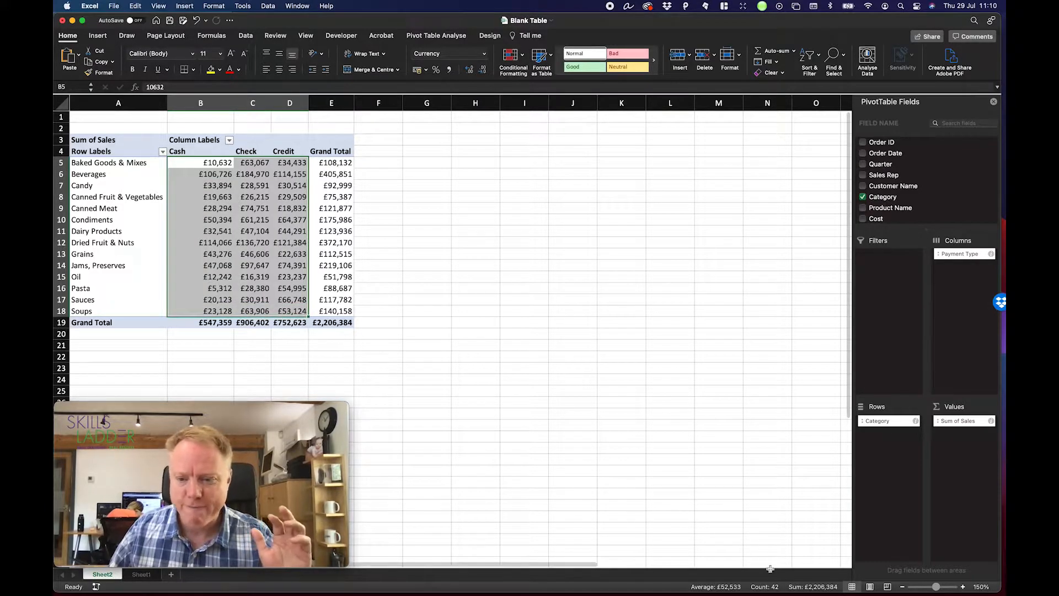
pyautogui.click(210, 163)
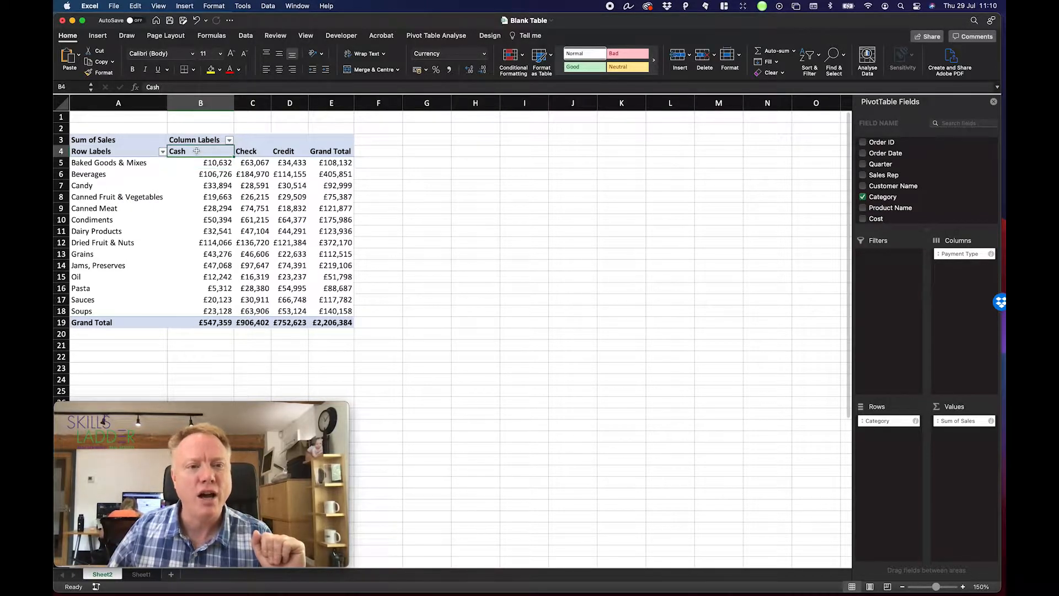
pyautogui.click(276, 148)
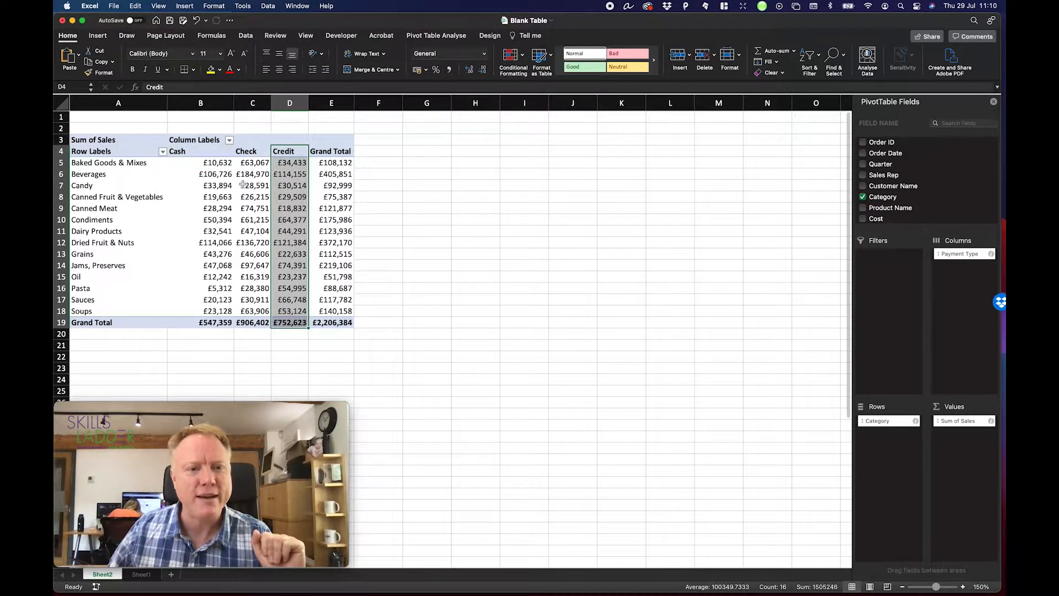
pyautogui.click(217, 173)
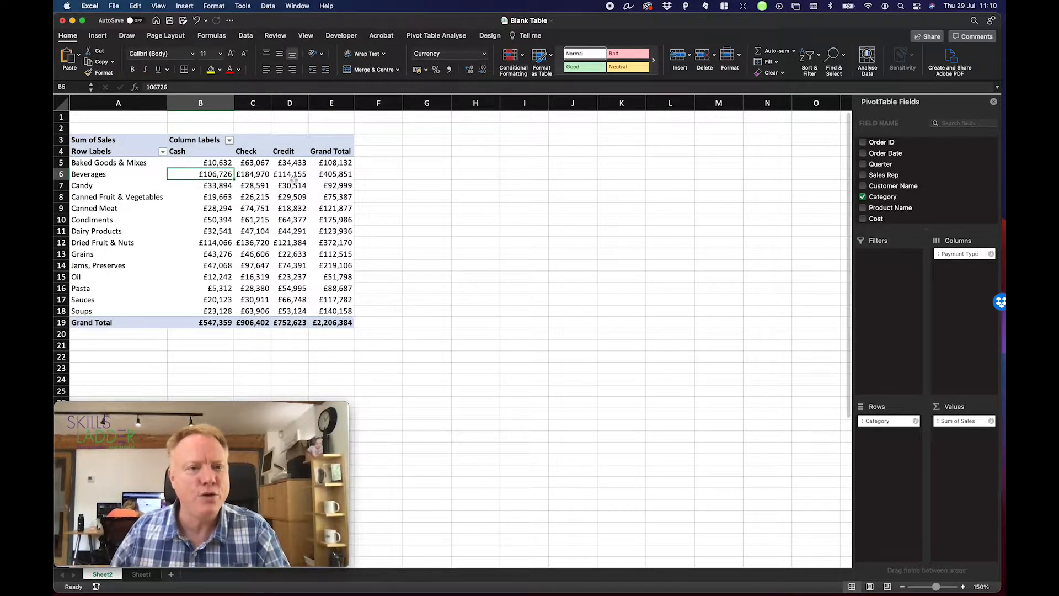
pyautogui.click(216, 164)
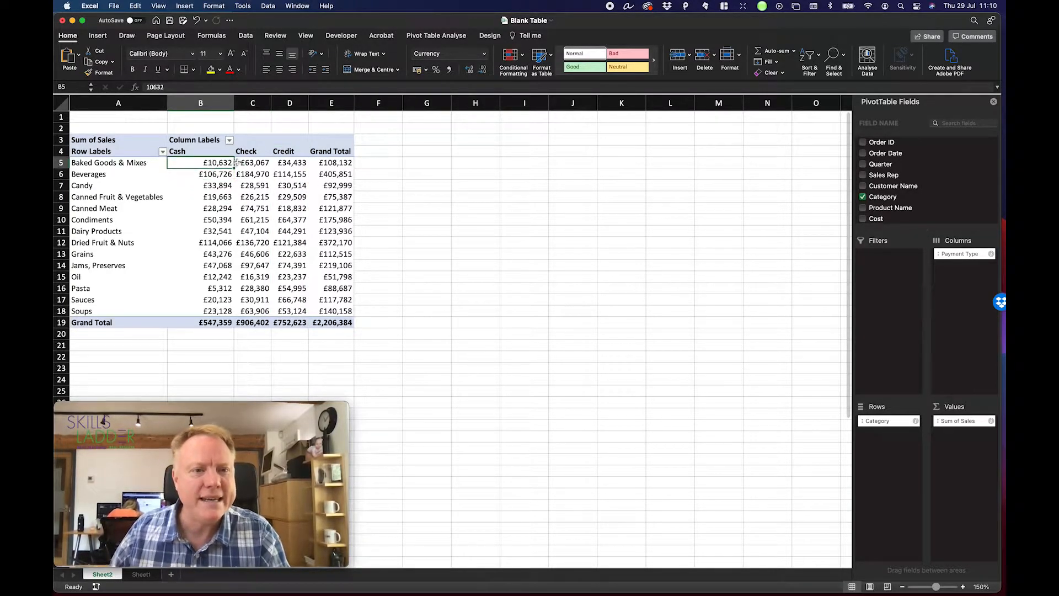
# - Review the Grand Total row for each payment type and overall, along with the Beverages Cash figure
pyautogui.click(213, 324)
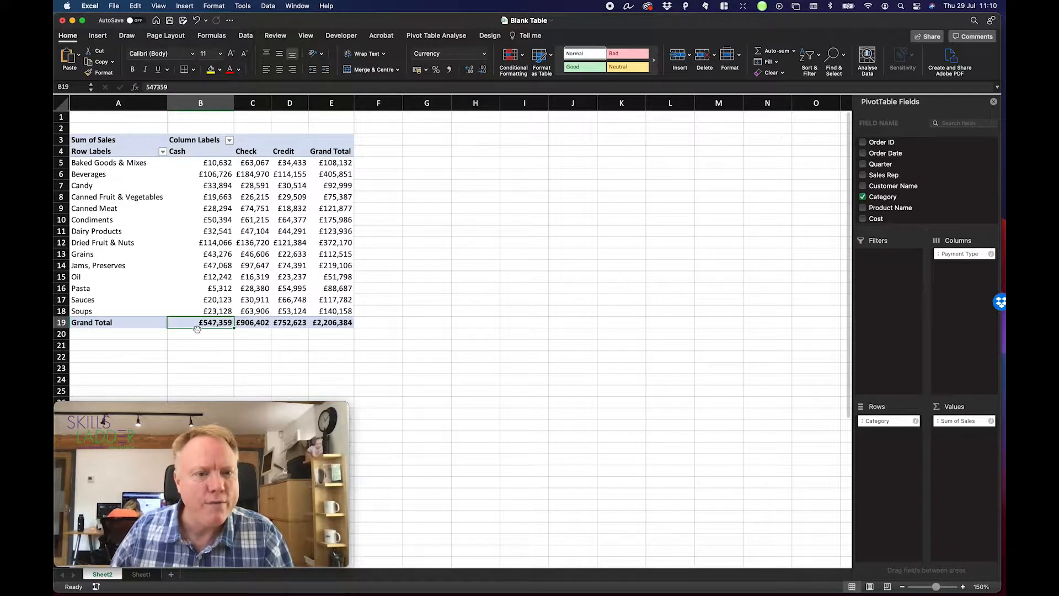
pyautogui.click(329, 323)
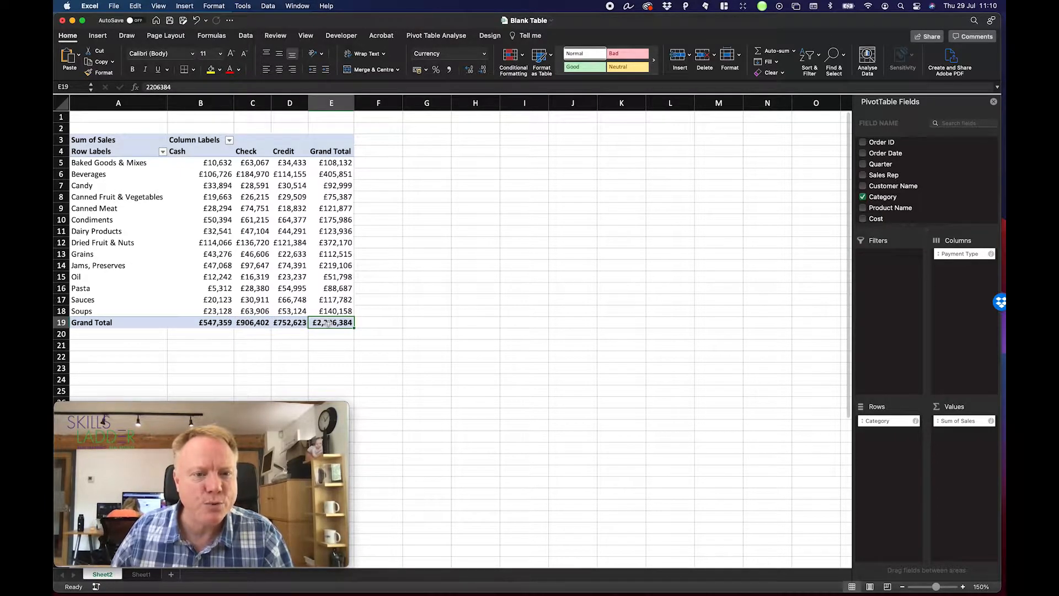
pyautogui.click(293, 323)
pyautogui.click(258, 322)
pyautogui.click(214, 326)
pyautogui.click(263, 321)
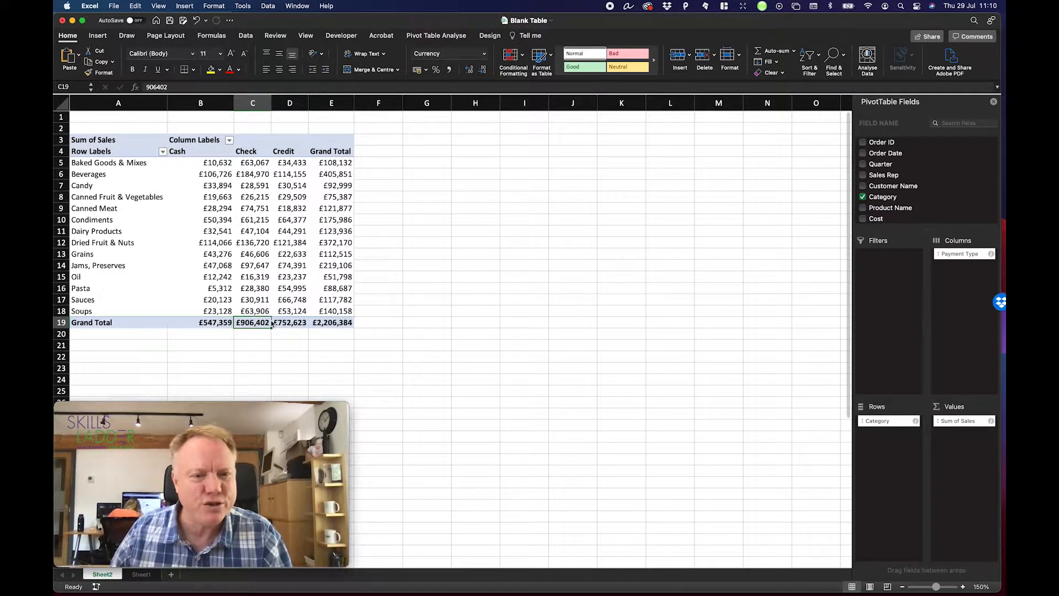
pyautogui.click(215, 322)
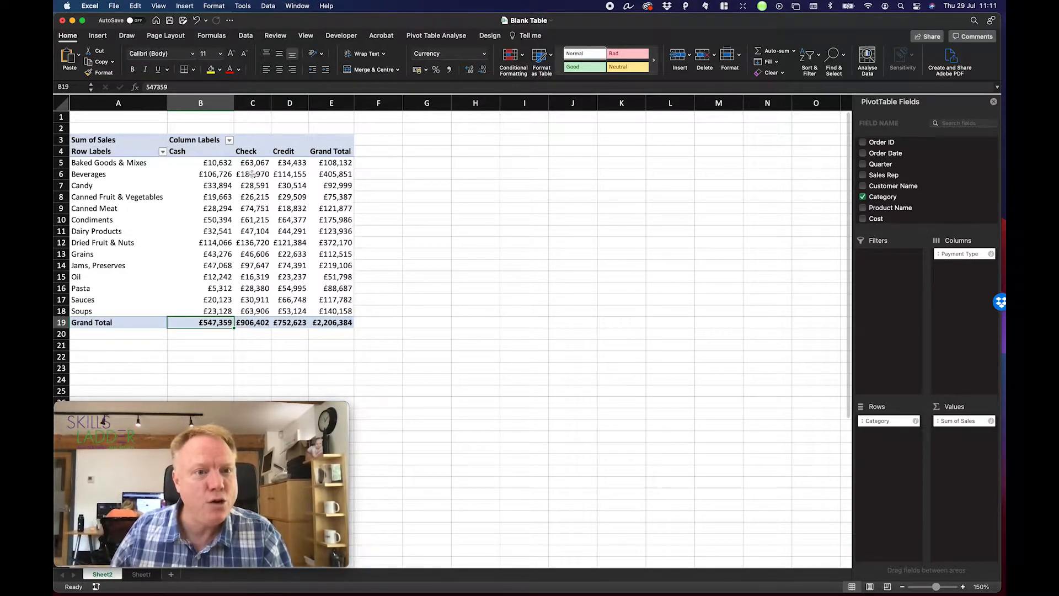
pyautogui.click(226, 175)
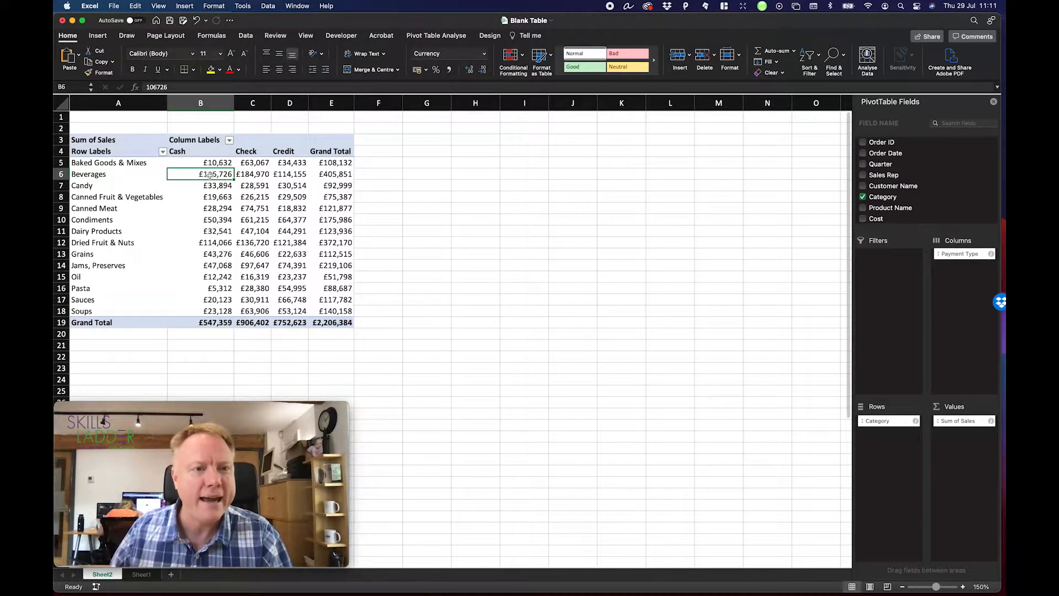
# - Filter the Sheet1 order table by Quarter to show only quarter 1, keeping the existing category and payment type filters
pyautogui.moveTo(210, 163); pyautogui.dragTo(290, 311)
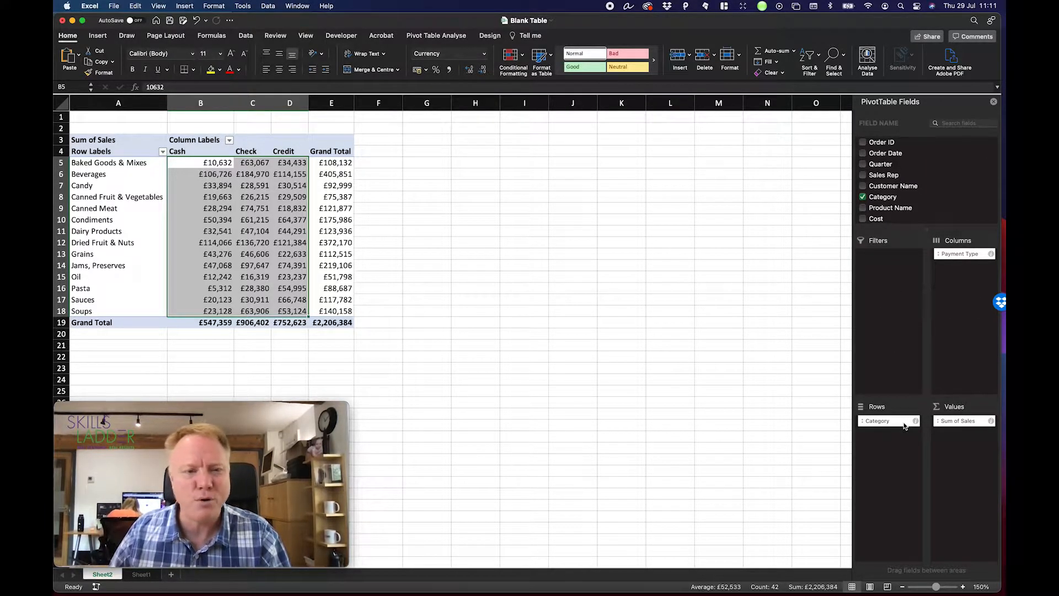
pyautogui.click(316, 236)
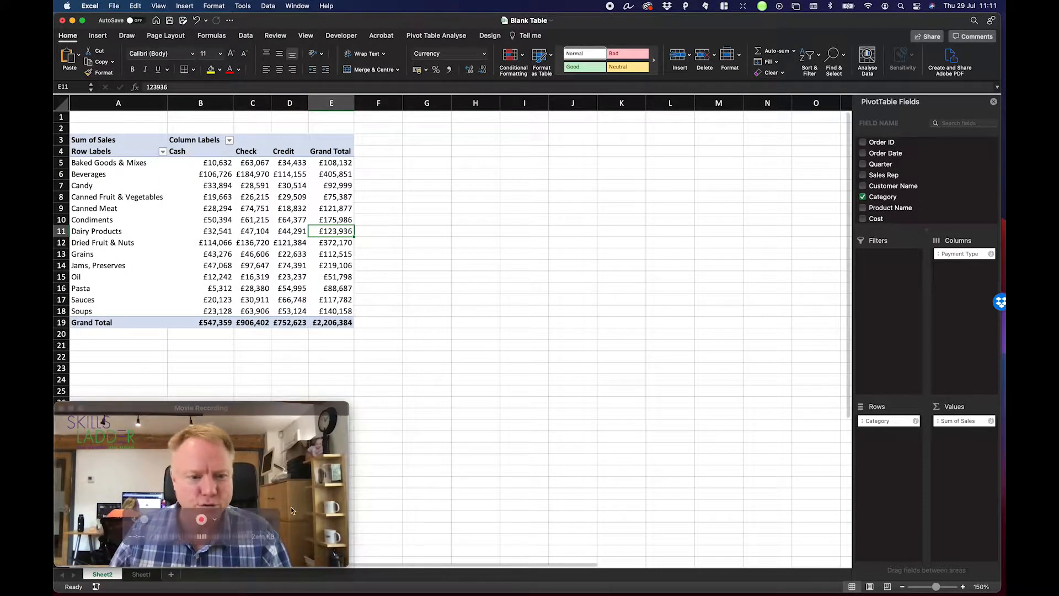
pyautogui.click(141, 574)
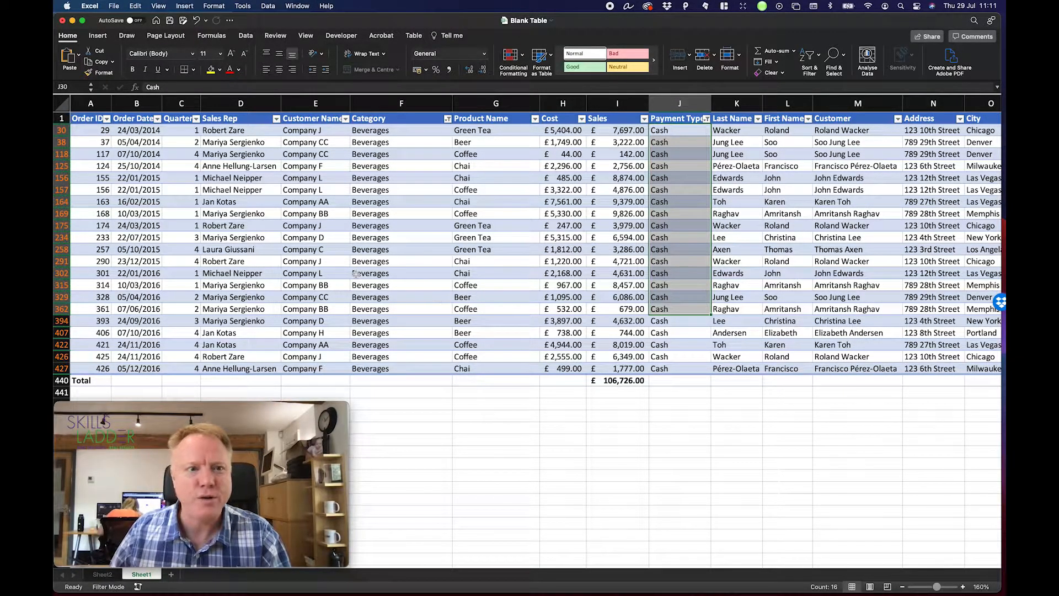
pyautogui.click(195, 119)
pyautogui.click(228, 238)
pyautogui.click(227, 248)
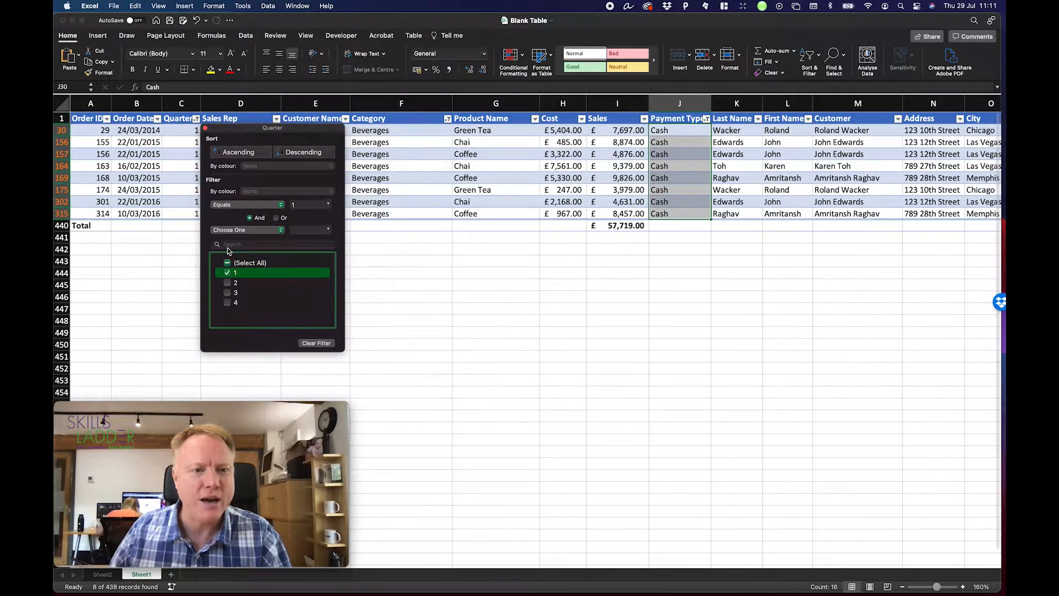
pyautogui.click(204, 130)
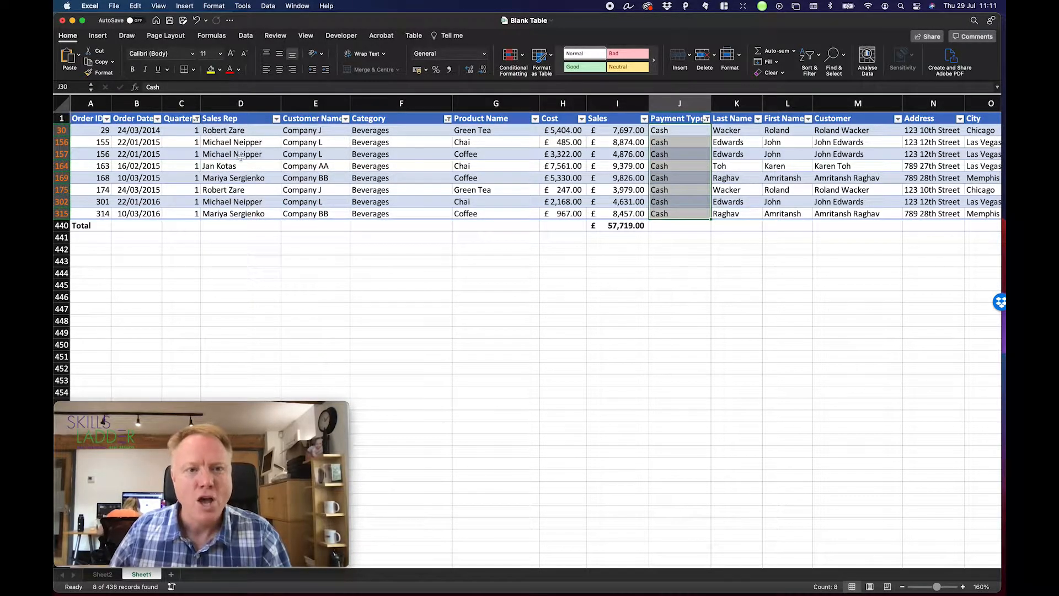
# - Check the Quarter, Category and Payment Type of the filtered rows on Sheet1, along with the Sales total
pyautogui.hscroll(1, 661, 264)
pyautogui.hscroll(-1, 660, 263)
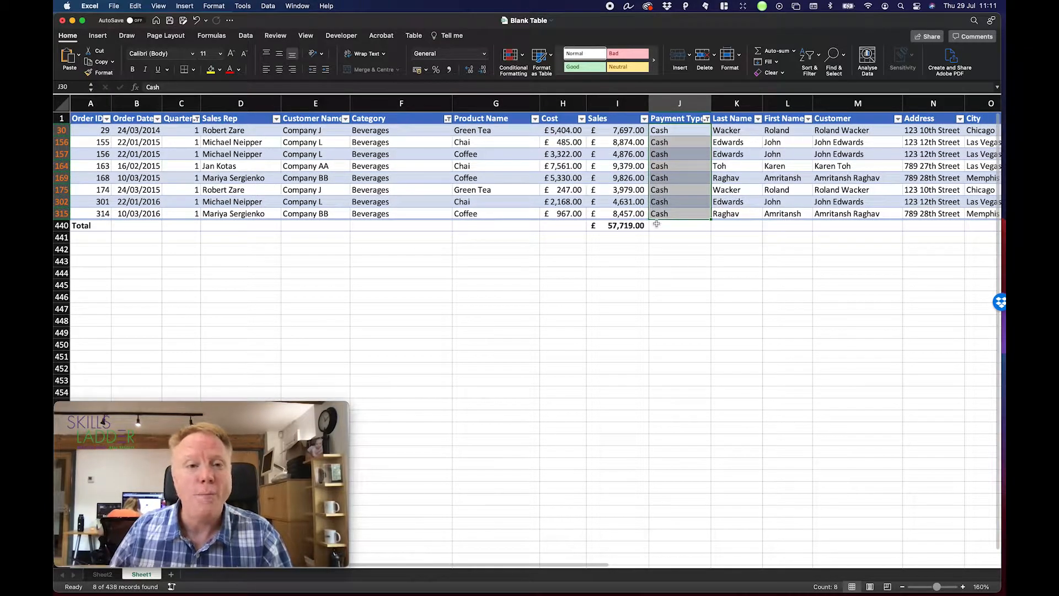
pyautogui.moveTo(180, 131); pyautogui.dragTo(179, 177)
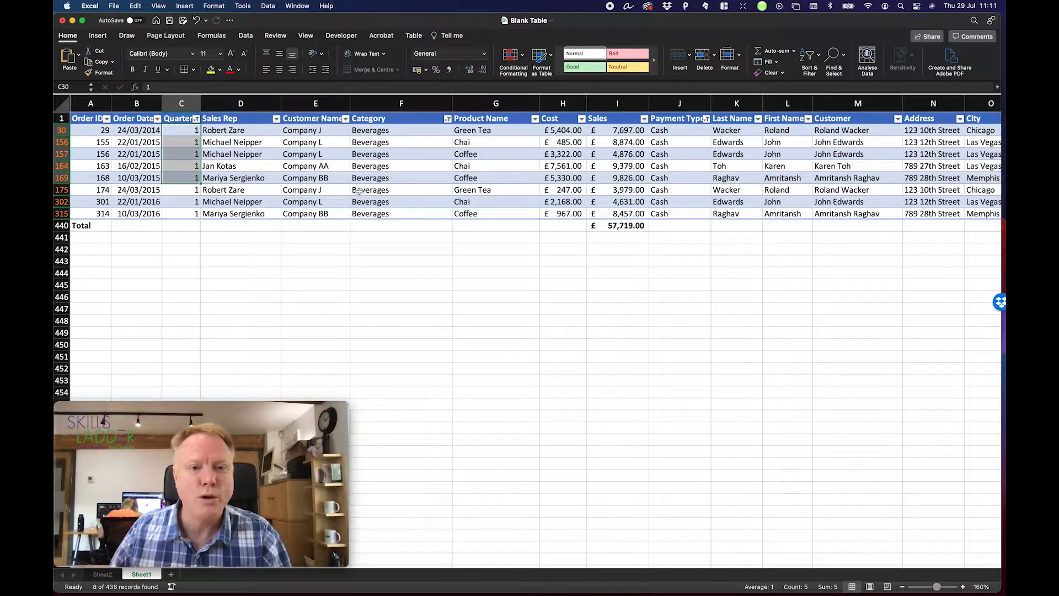
pyautogui.moveTo(382, 154); pyautogui.dragTo(392, 193)
pyautogui.moveTo(667, 142); pyautogui.dragTo(668, 178)
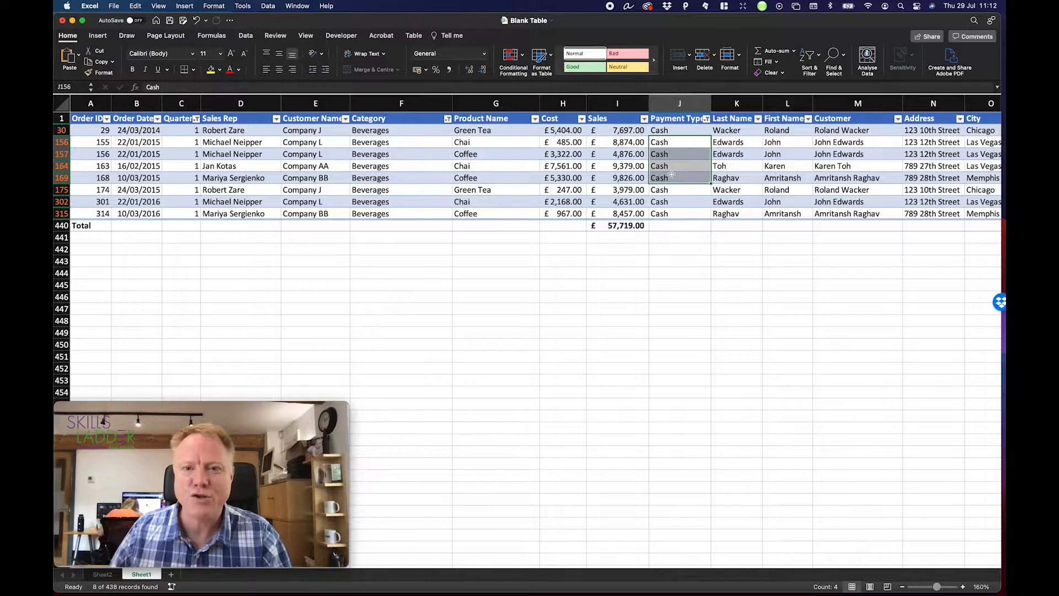
pyautogui.click(634, 226)
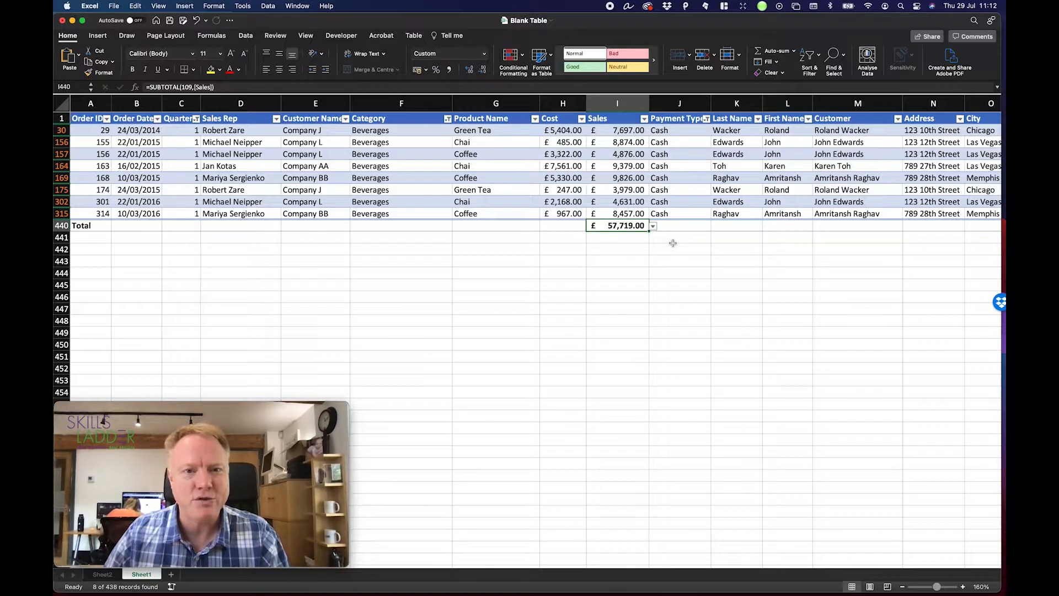
# - Add the Quarter field to the filters of the Sheet2 pivot table
pyautogui.click(101, 575)
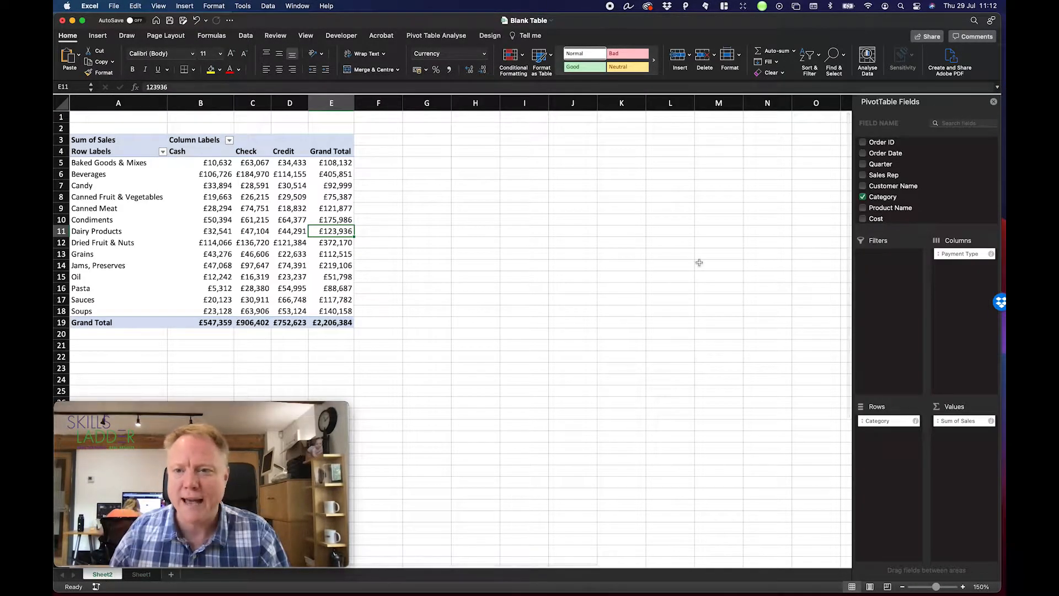
pyautogui.scroll(-5, 956, 191)
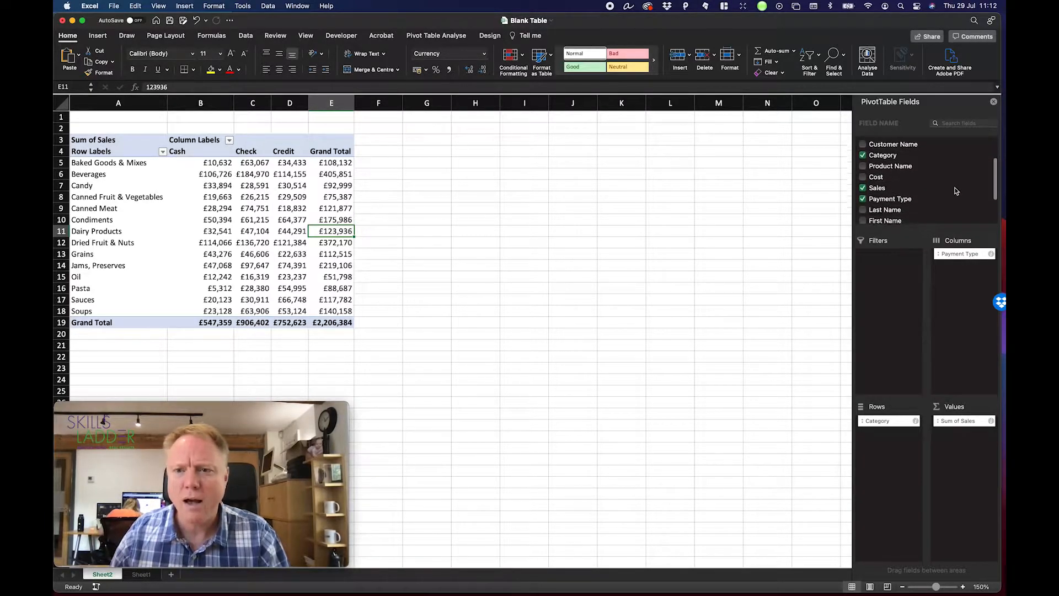
pyautogui.scroll(5, 956, 191)
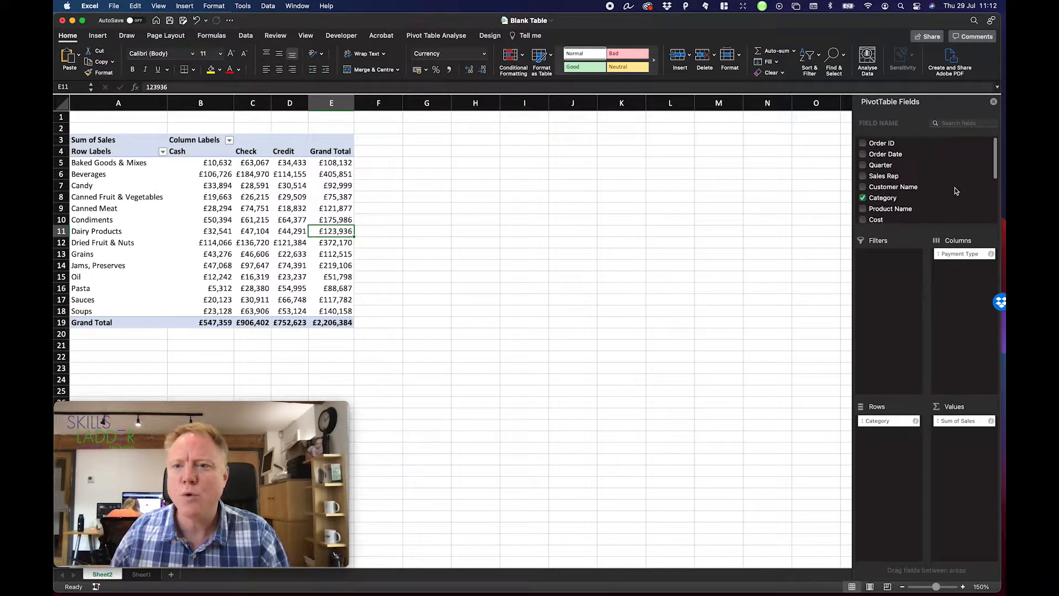
pyautogui.moveTo(883, 167); pyautogui.dragTo(884, 294)
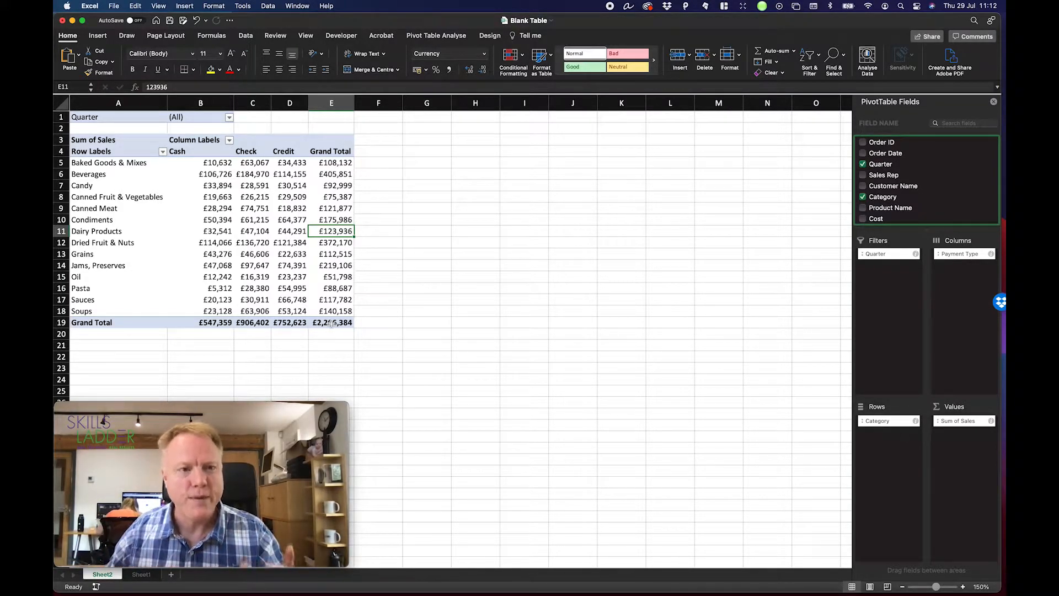
# - Filter the pivot table by Quarter so only quarter 1 is included
pyautogui.click(228, 118)
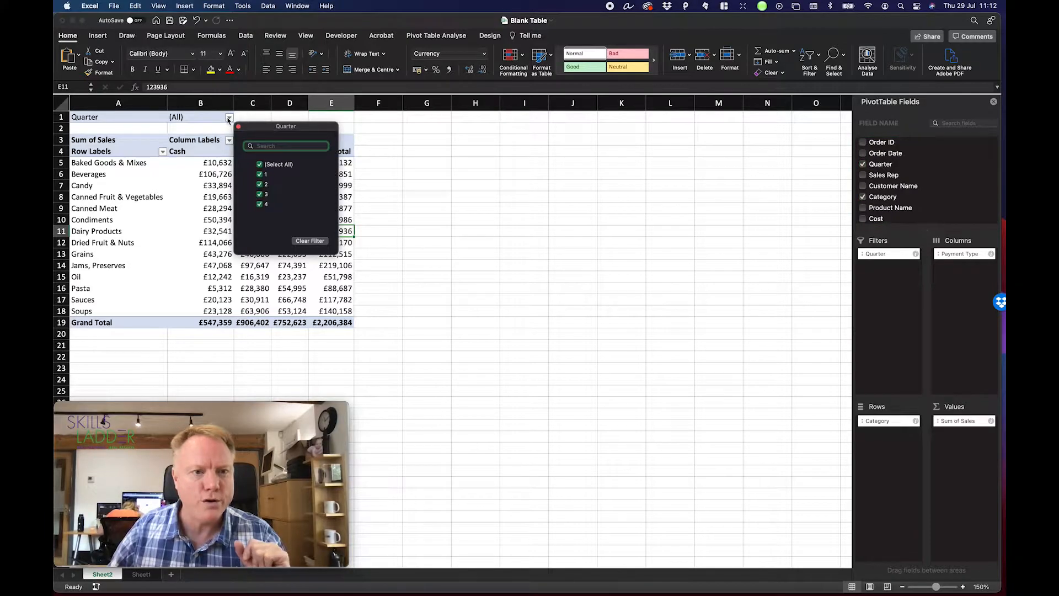
pyautogui.click(261, 165)
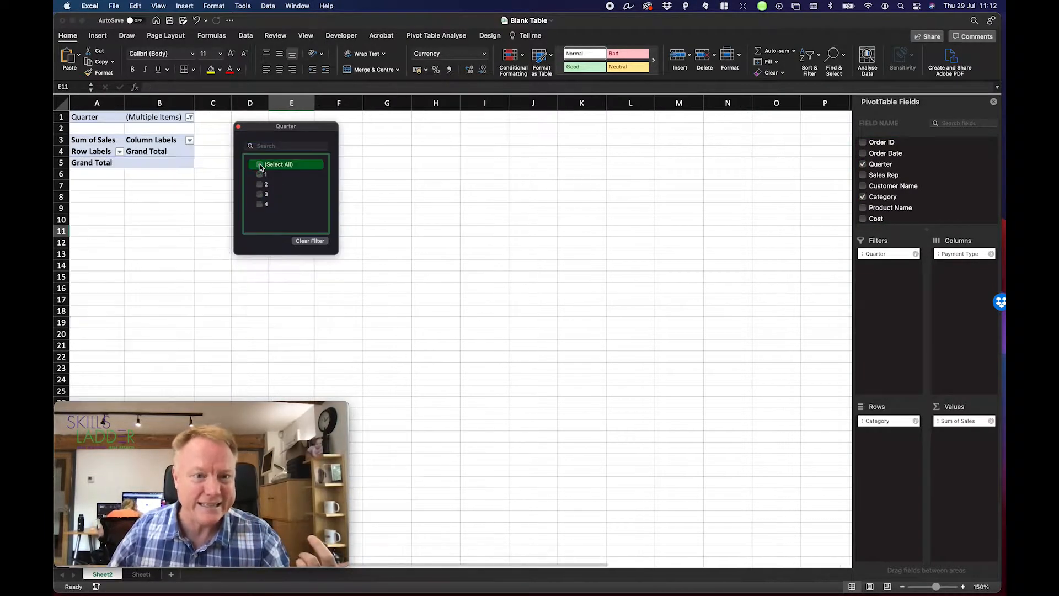
pyautogui.click(190, 118)
pyautogui.click(221, 175)
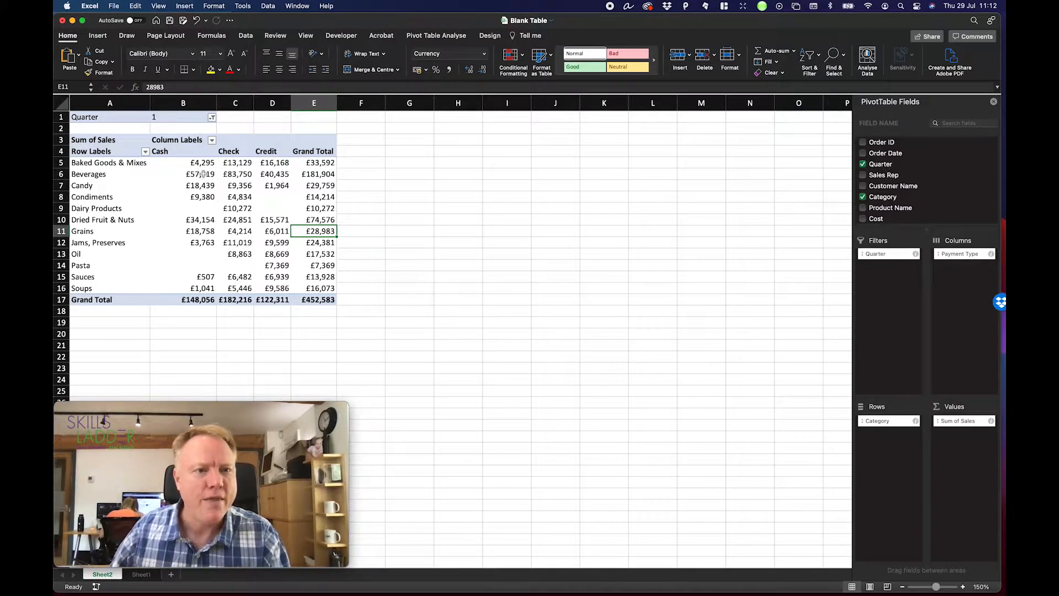
# - Compare the pivot table's quarter 1 Beverages Cash figure with the filtered Sales total on Sheet1
pyautogui.click(203, 174)
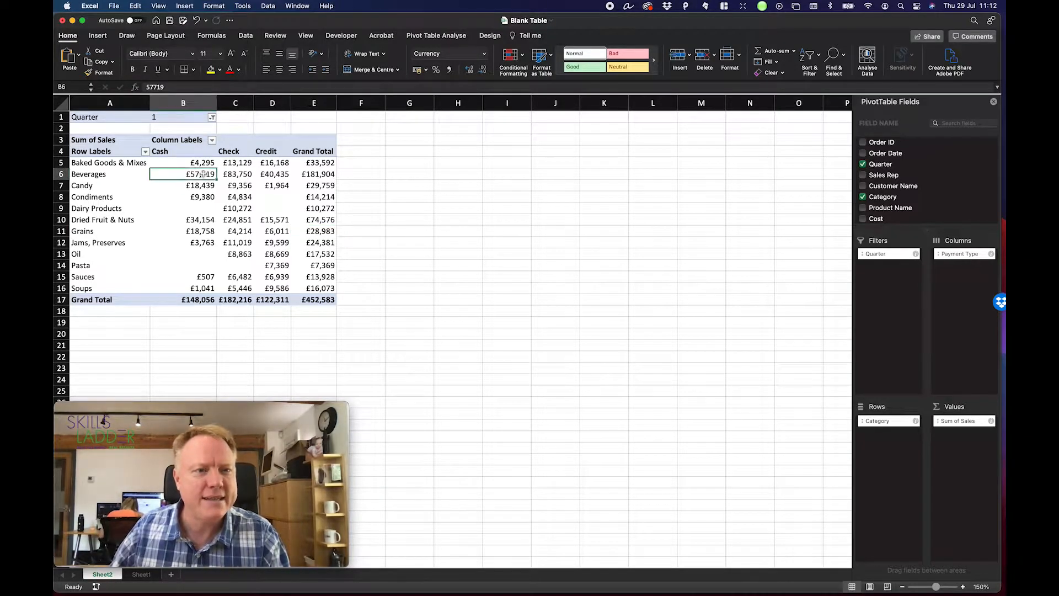
pyautogui.click(141, 575)
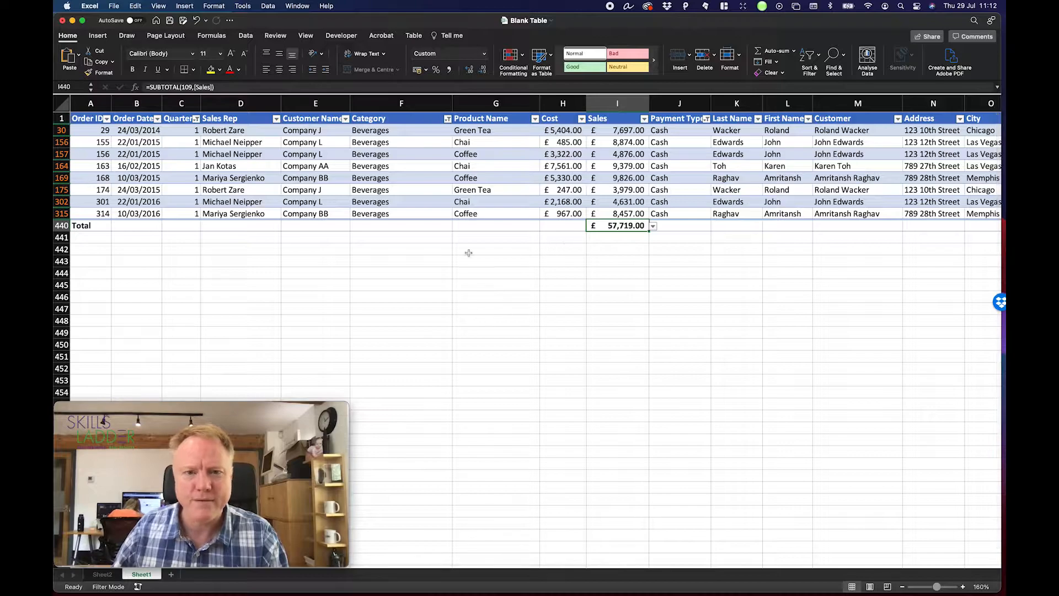
pyautogui.click(102, 575)
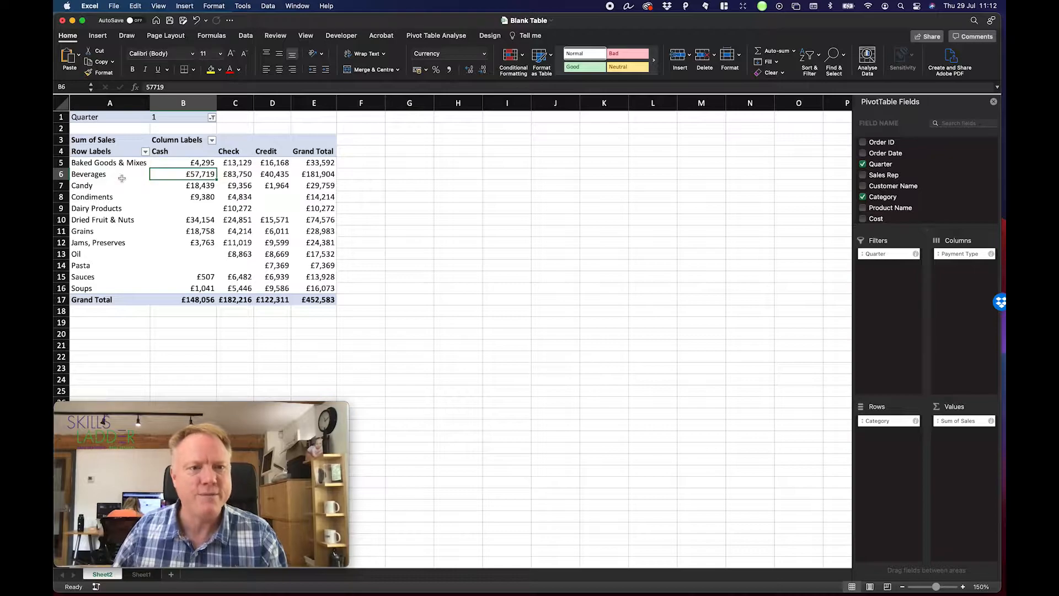
# - Review the pivot table's quarter 1 sales values for all categories and payment types
pyautogui.hscroll(1, 198, 170)
pyautogui.hscroll(-1, 197, 167)
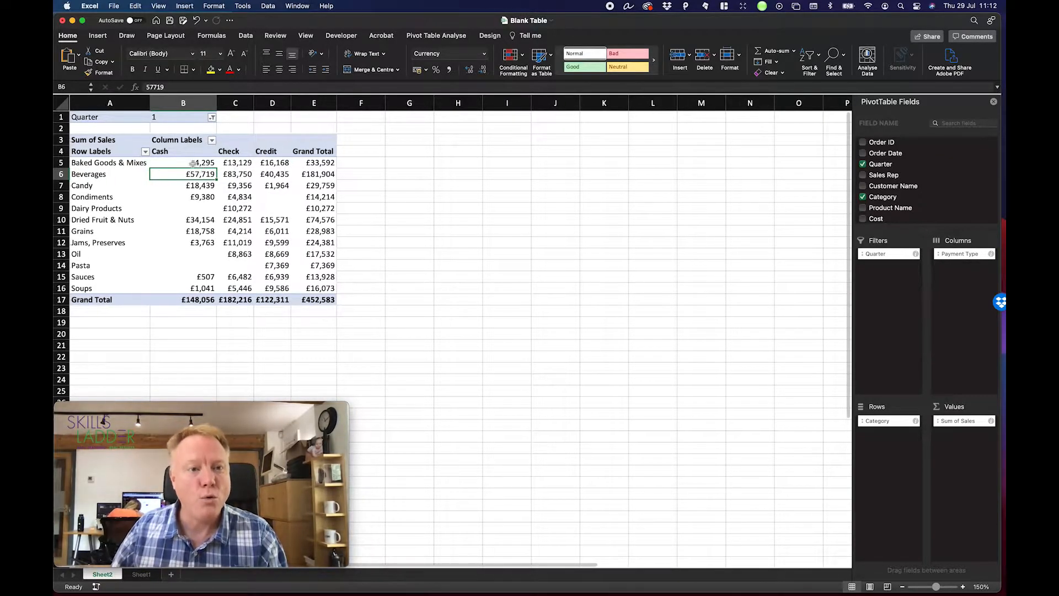
pyautogui.moveTo(190, 161); pyautogui.dragTo(278, 288)
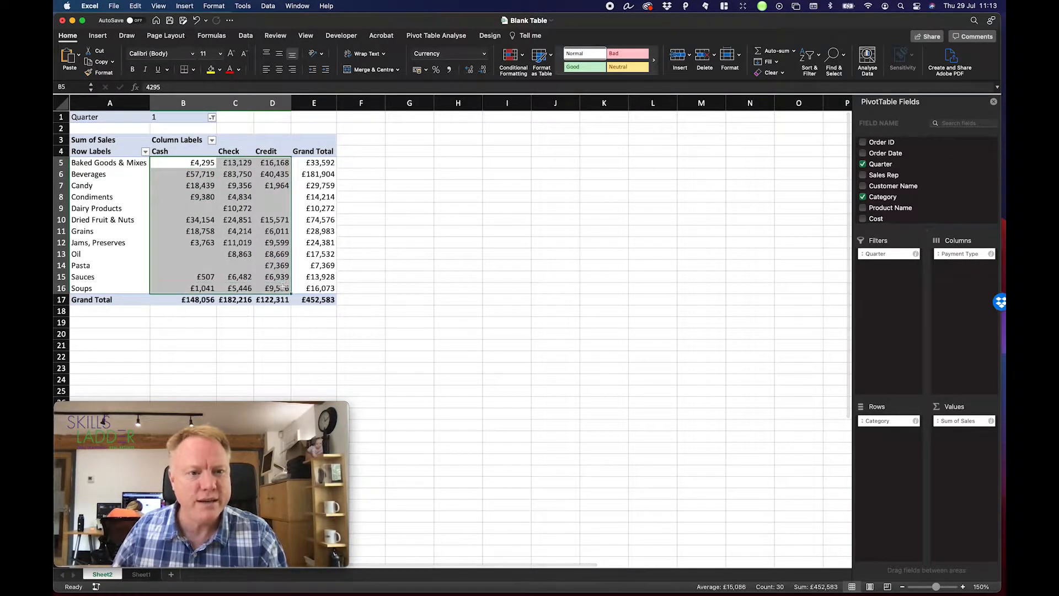
pyautogui.click(199, 162)
pyautogui.scroll(-1, 209, 119)
pyautogui.scroll(1, 209, 119)
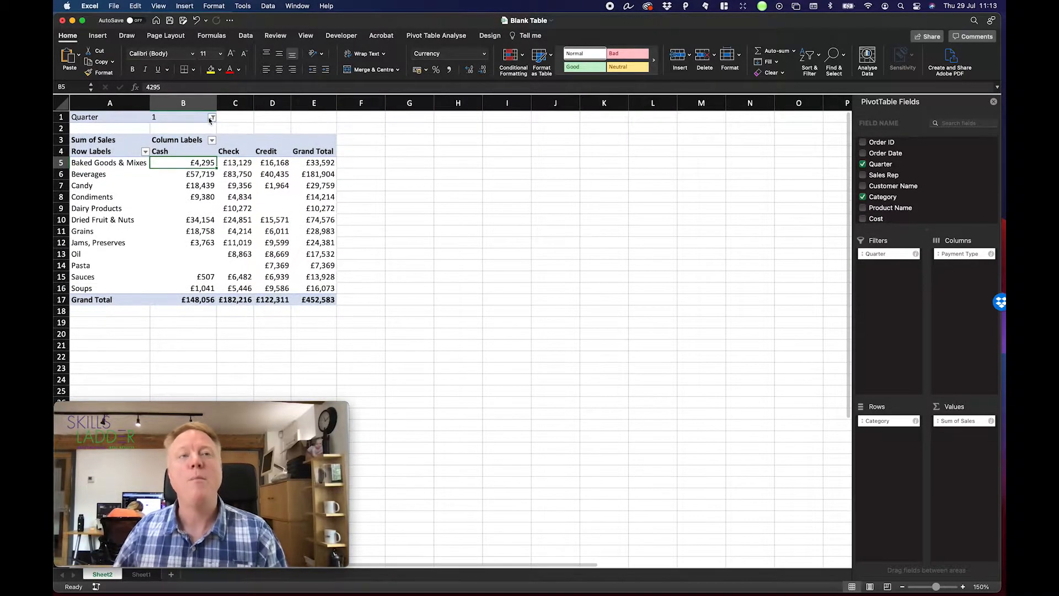
# - Switch the pivot table's Quarter filter to include only quarter 2
pyautogui.click(211, 118)
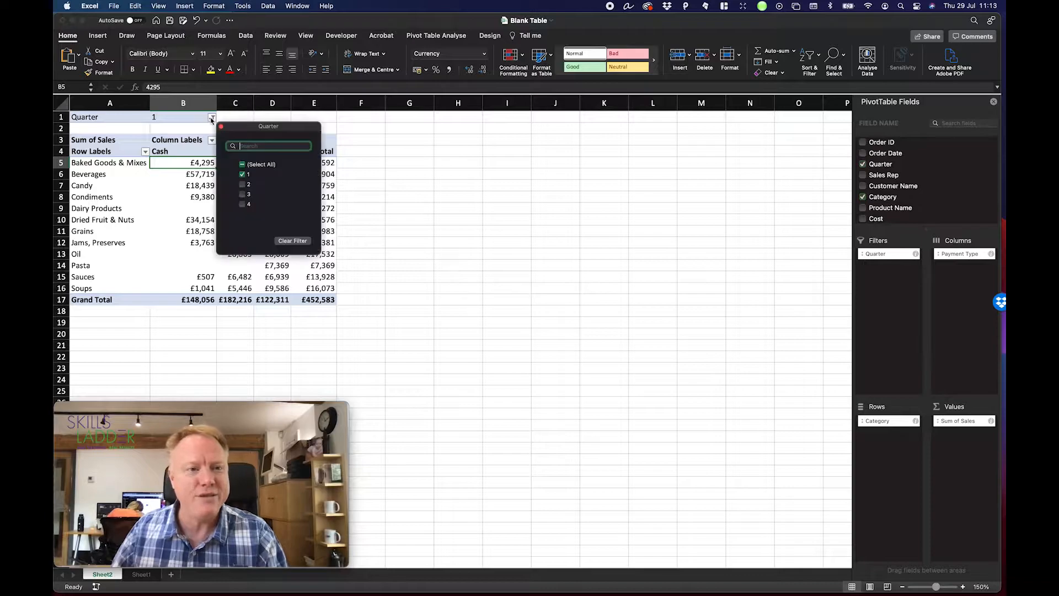
pyautogui.click(242, 184)
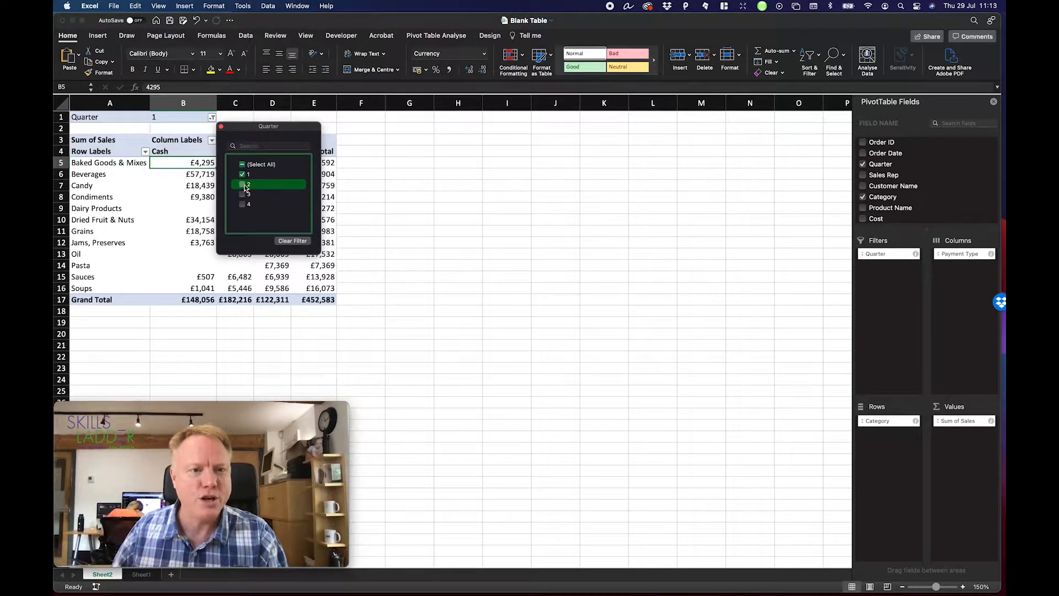
pyautogui.click(242, 175)
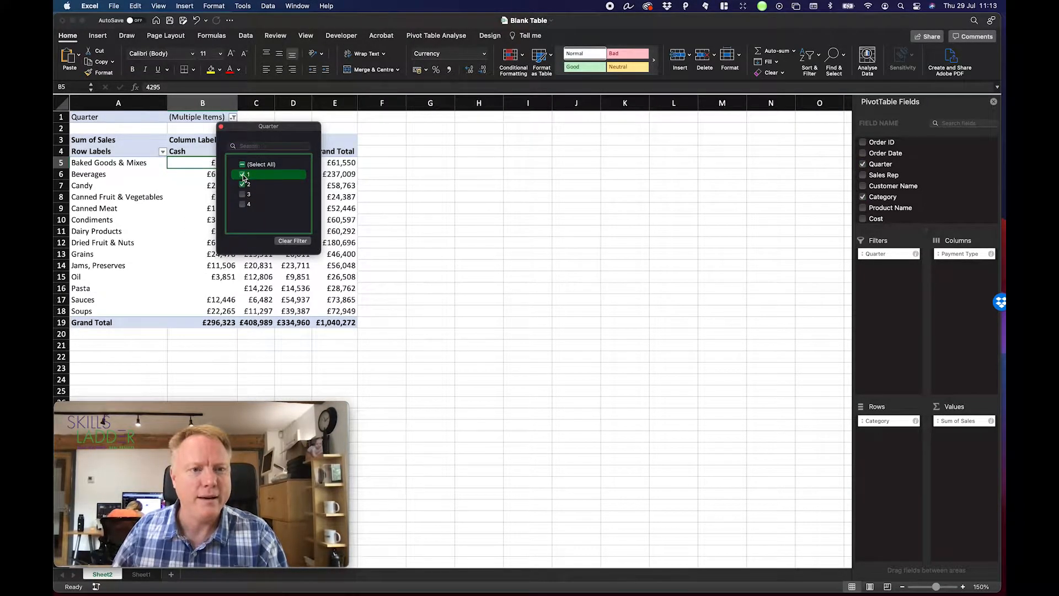
pyautogui.click(218, 125)
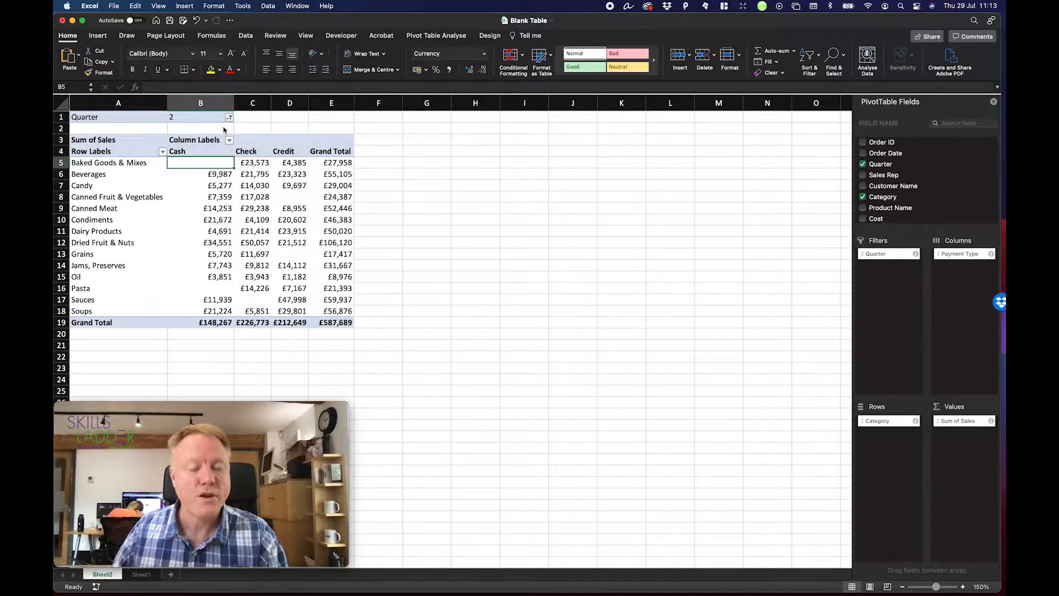
# - Examine the Canned Fruit & Vegetables row in the quarter 2 pivot table, including its Check and Credit cells
pyautogui.click(261, 193)
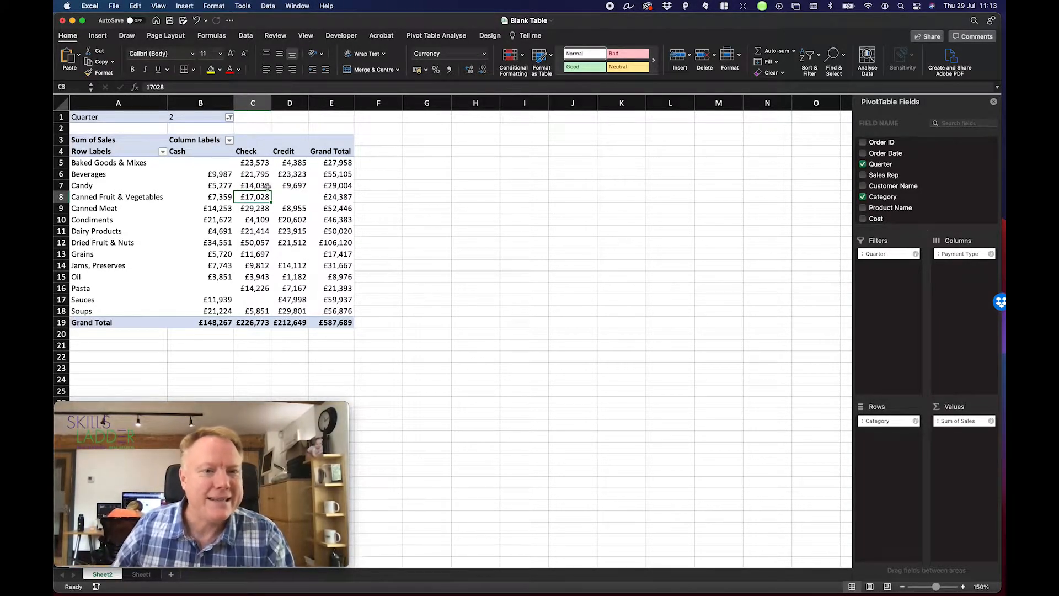
pyautogui.click(297, 199)
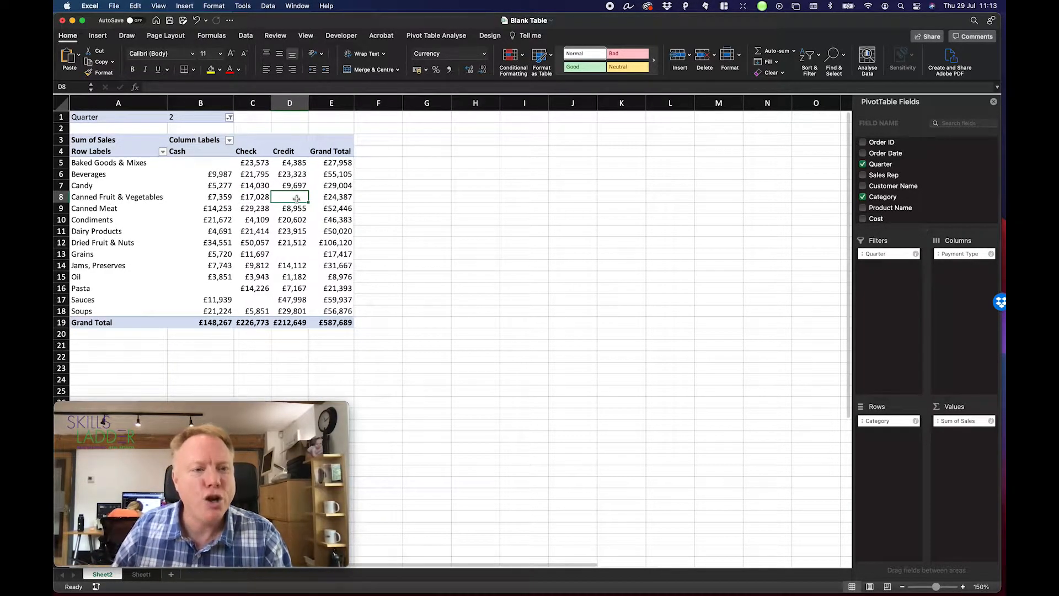
pyautogui.click(101, 200)
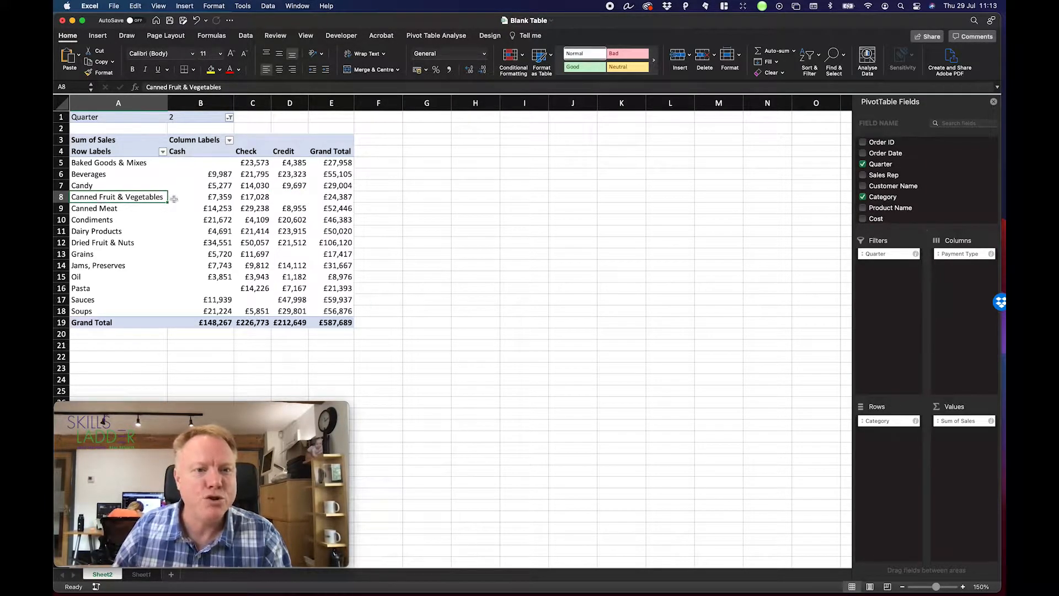
pyautogui.click(287, 197)
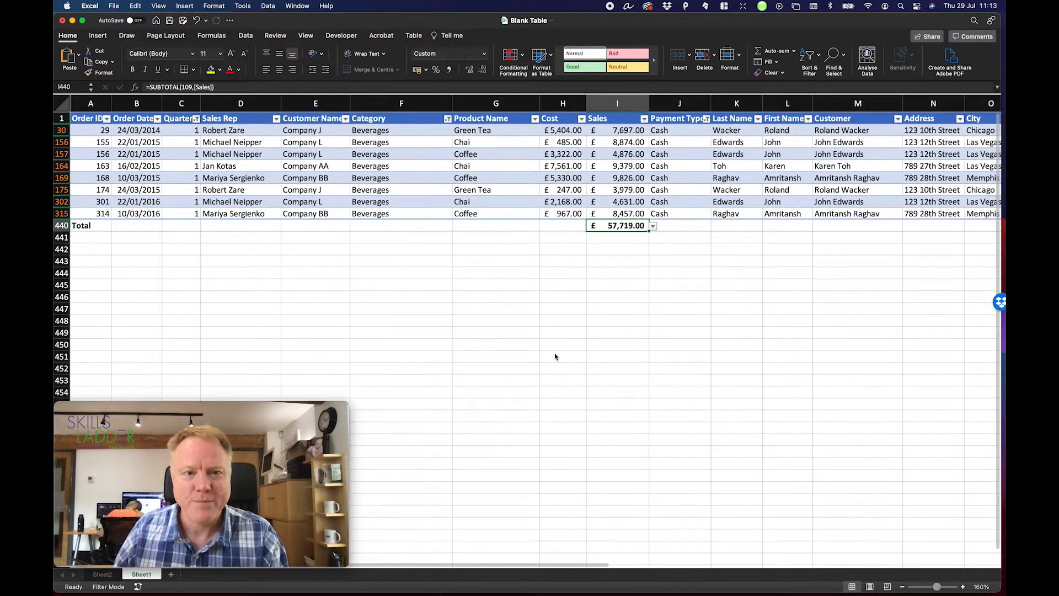
# - Reset the Quarter filter on Sheet1 to all quarters and turn filtering off so the table shows every order
pyautogui.click(195, 119)
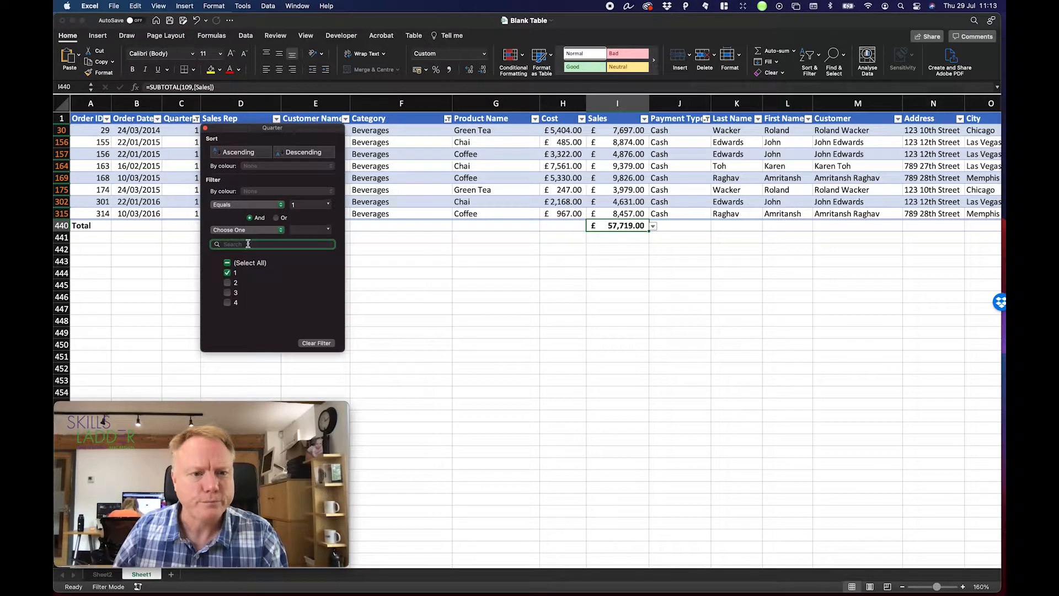
pyautogui.click(228, 263)
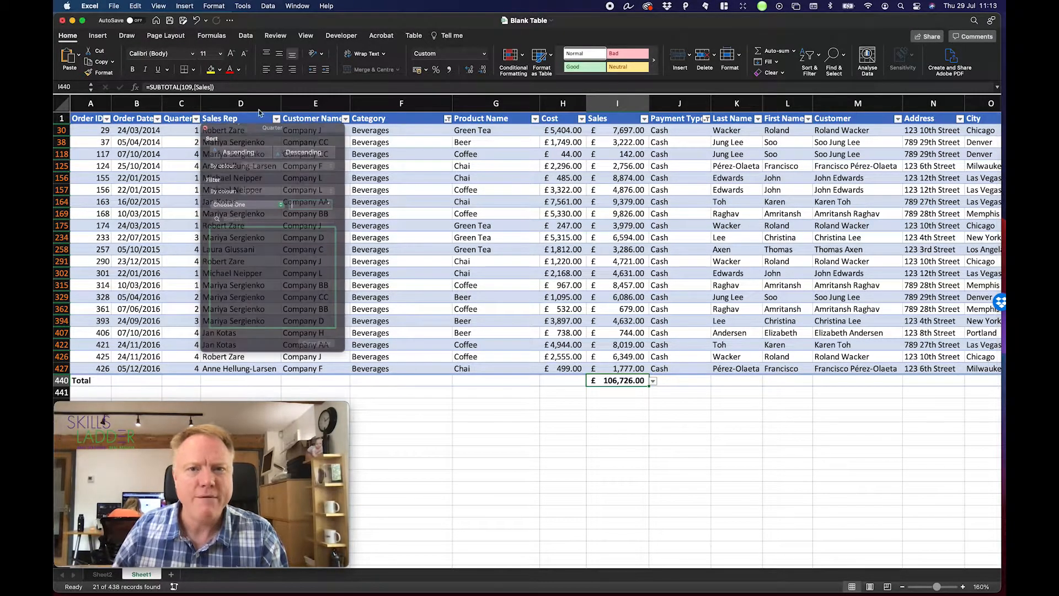
pyautogui.click(811, 61)
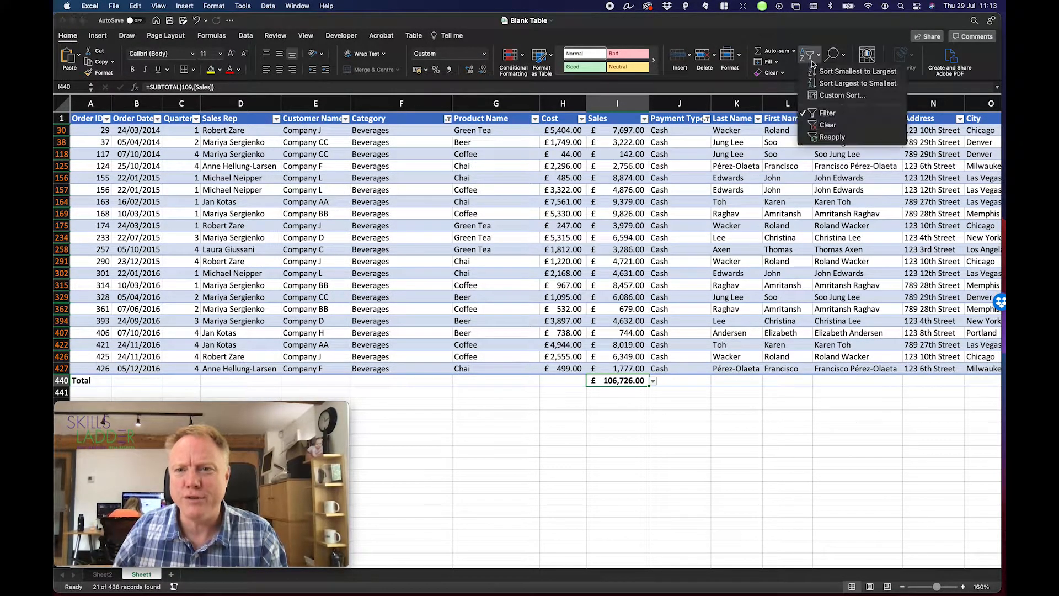
pyautogui.click(826, 113)
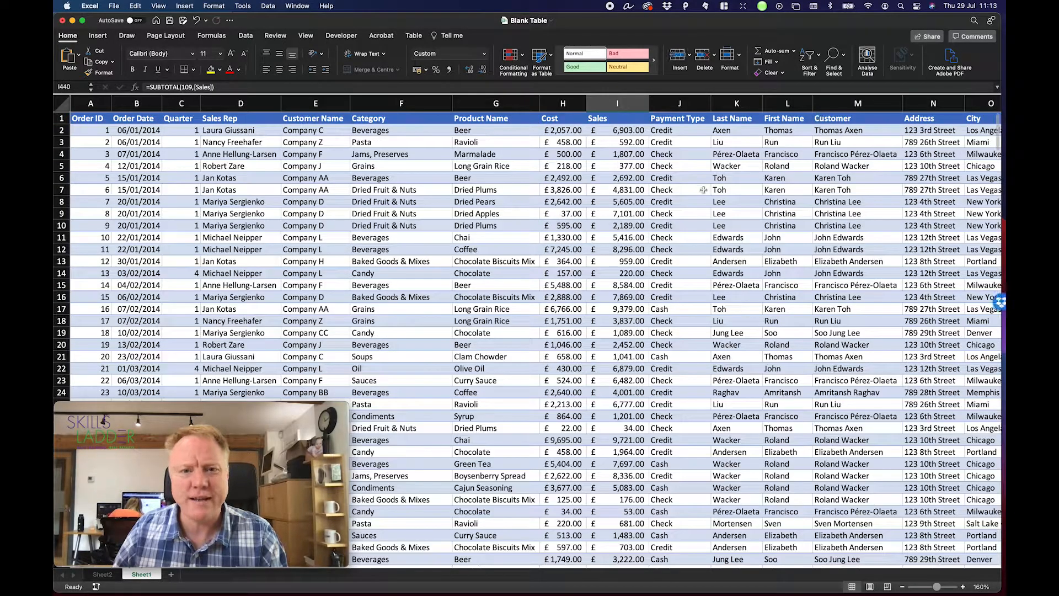
pyautogui.scroll(-20, 692, 189)
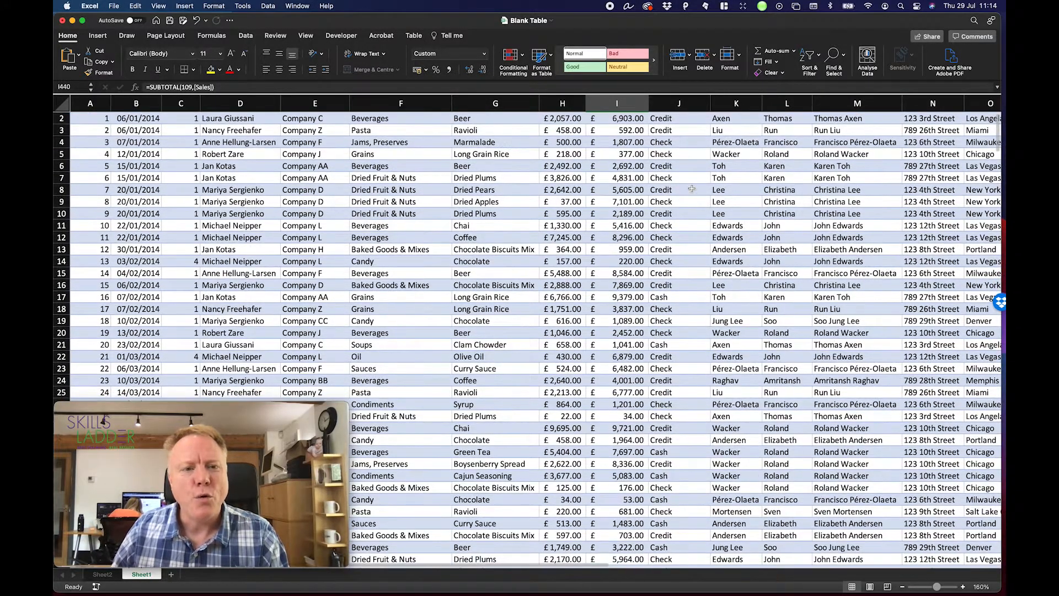
# - Look through the unfiltered order rows in the Sheet1 table down to the 2015 orders
pyautogui.scroll(-20, 692, 189)
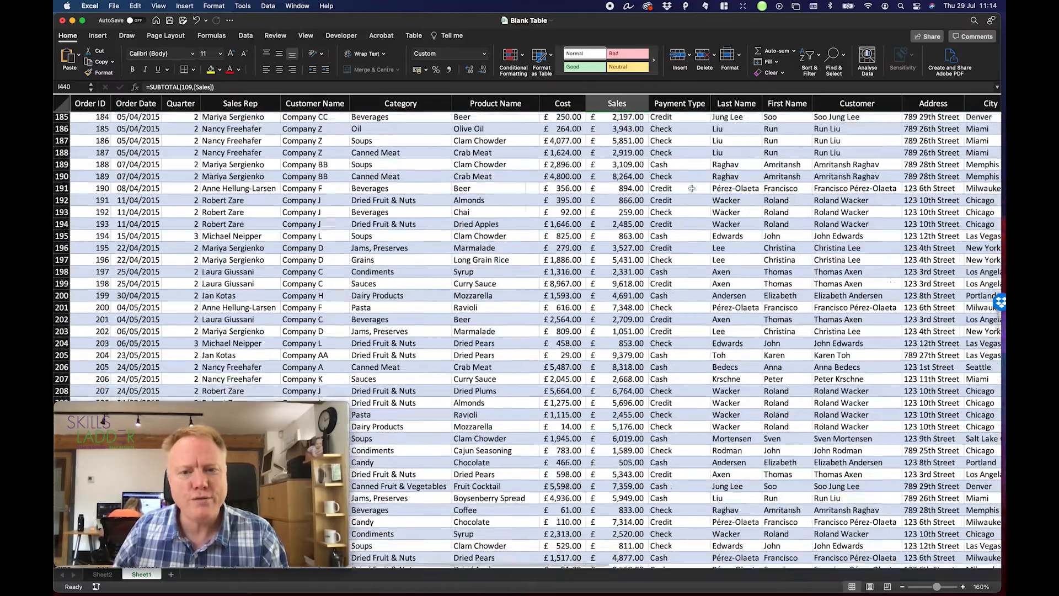
pyautogui.scroll(-2, 692, 189)
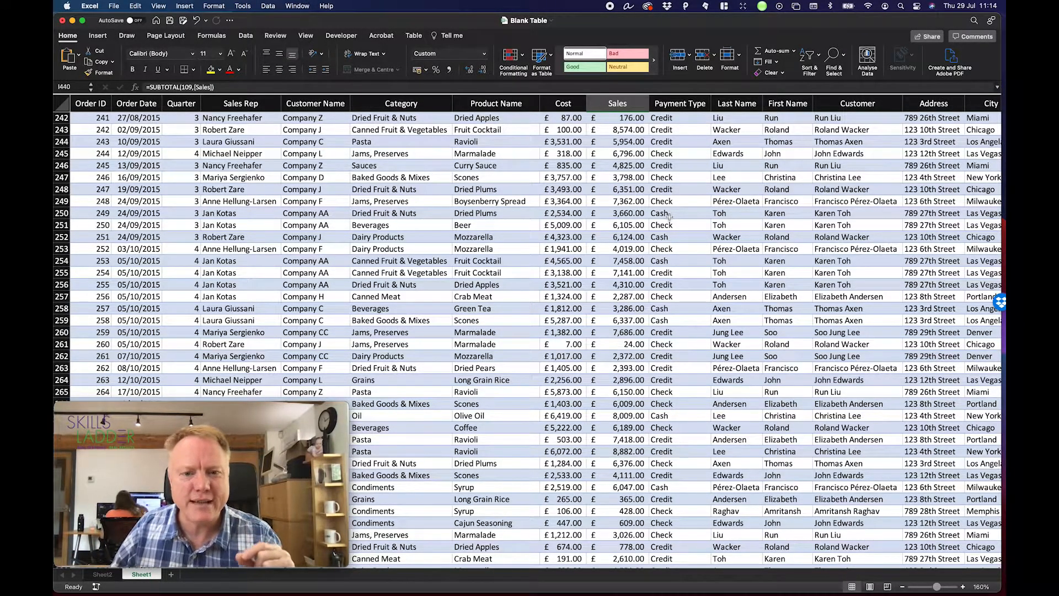
pyautogui.scroll(-1, 668, 215)
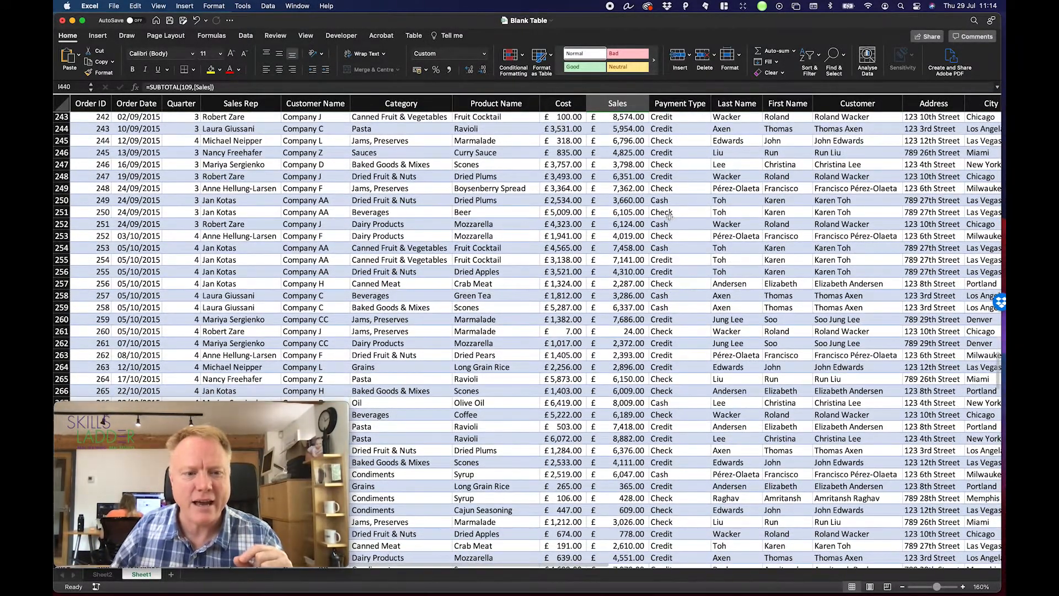
# - Examine the empty cells in Sheet2's quarter 2 pivot table, such as Credit for Grains and for Canned Fruit & Vegetables
pyautogui.click(108, 575)
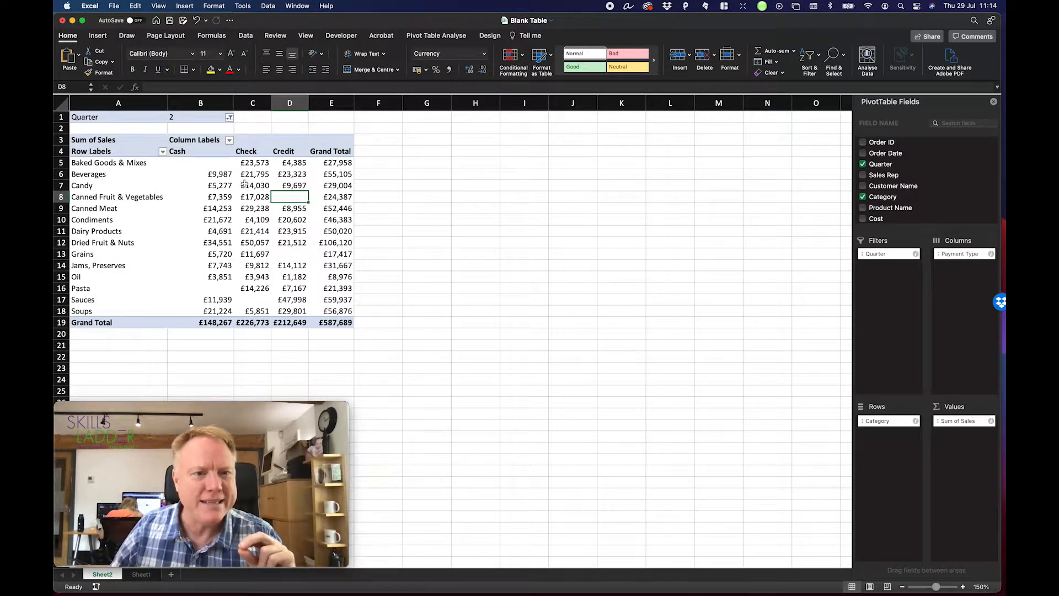
pyautogui.click(211, 165)
pyautogui.click(212, 289)
pyautogui.click(260, 302)
pyautogui.click(294, 253)
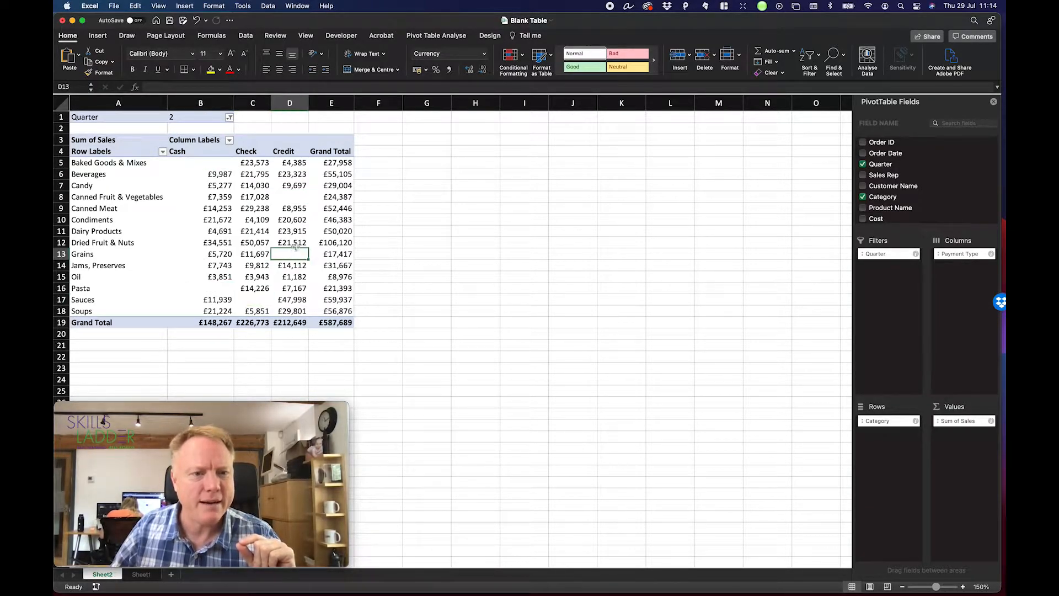
pyautogui.click(291, 191)
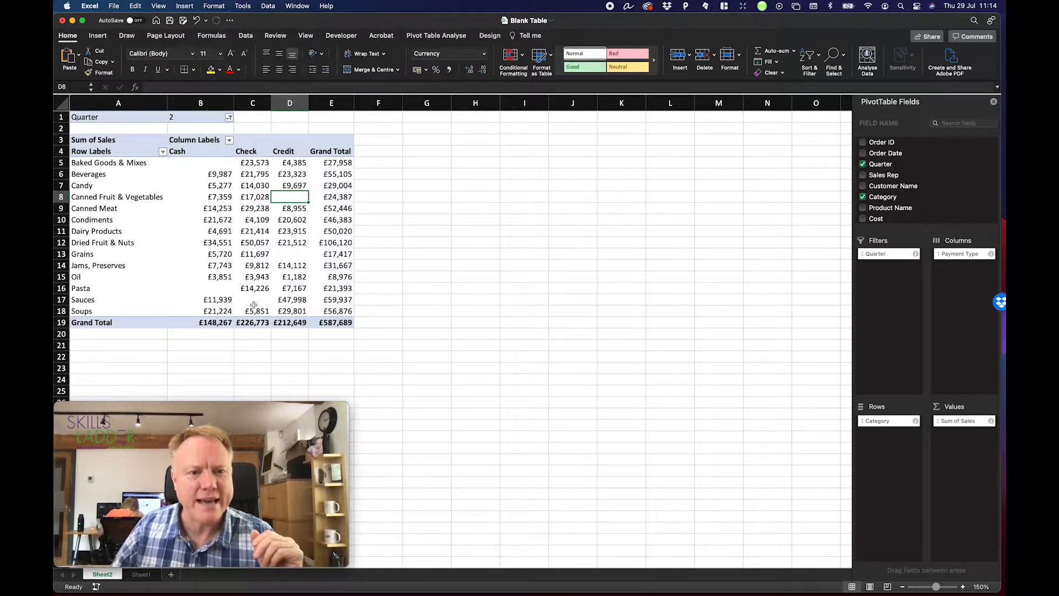
pyautogui.click(221, 243)
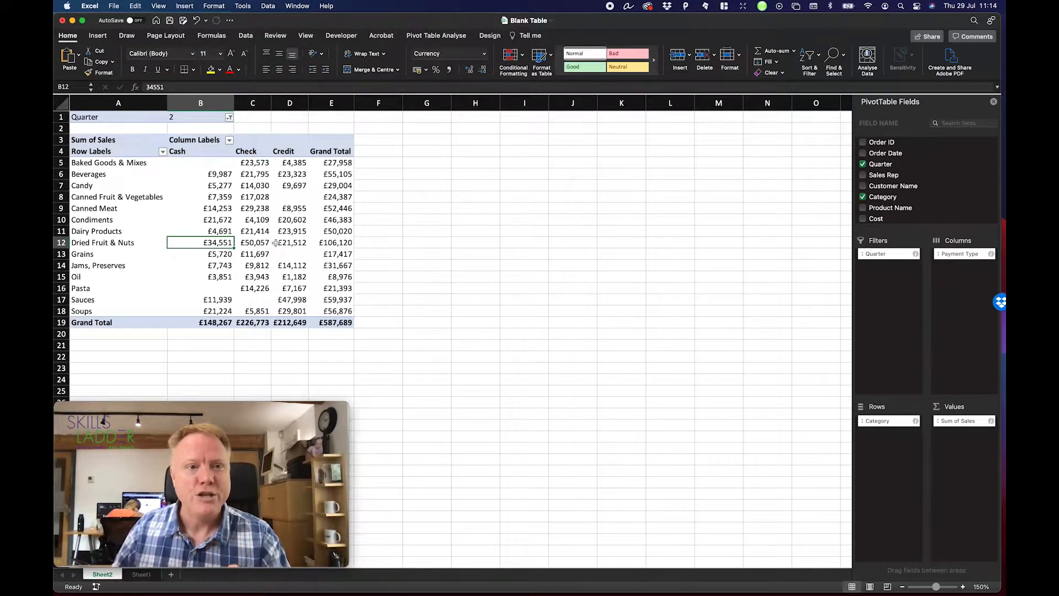
# - Remove the Quarter, Payment Type and Category fields from the pivot table, leaving only Sum of Sales
pyautogui.click(884, 255)
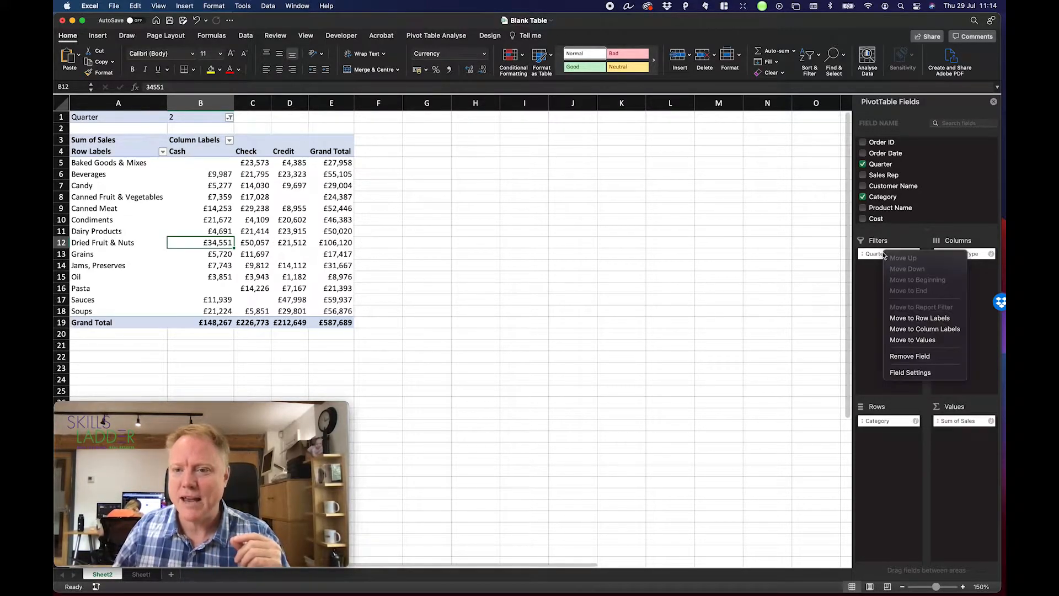
pyautogui.click(919, 356)
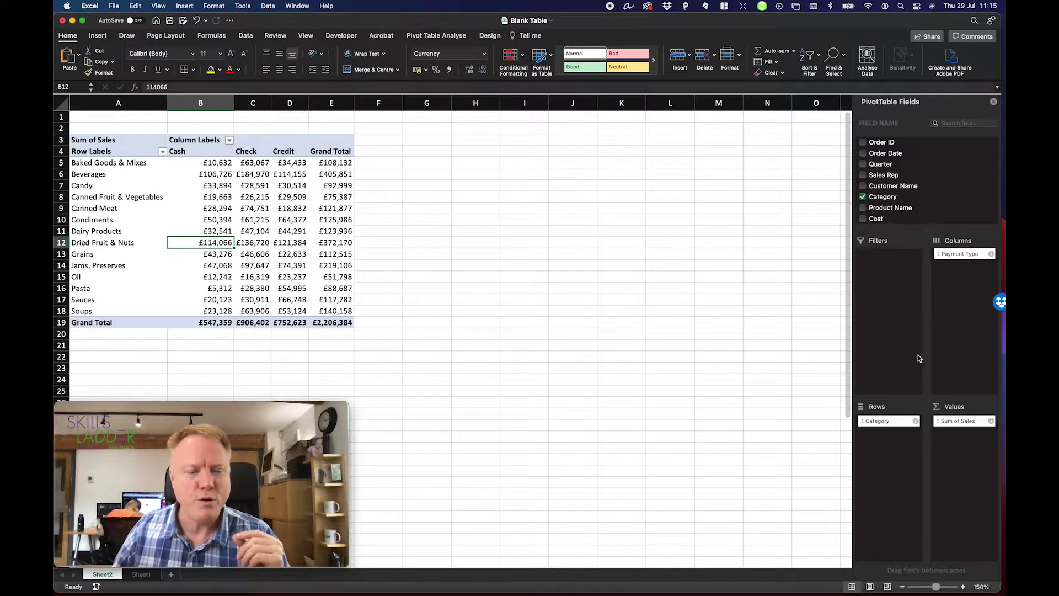
pyautogui.rightClick(962, 256)
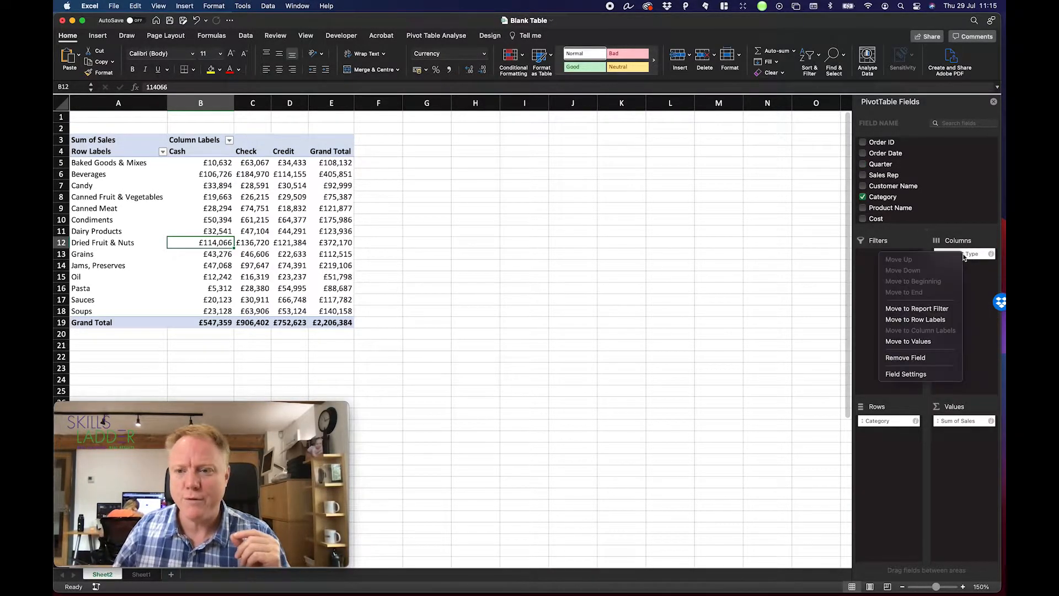
pyautogui.click(937, 358)
pyautogui.rightClick(888, 422)
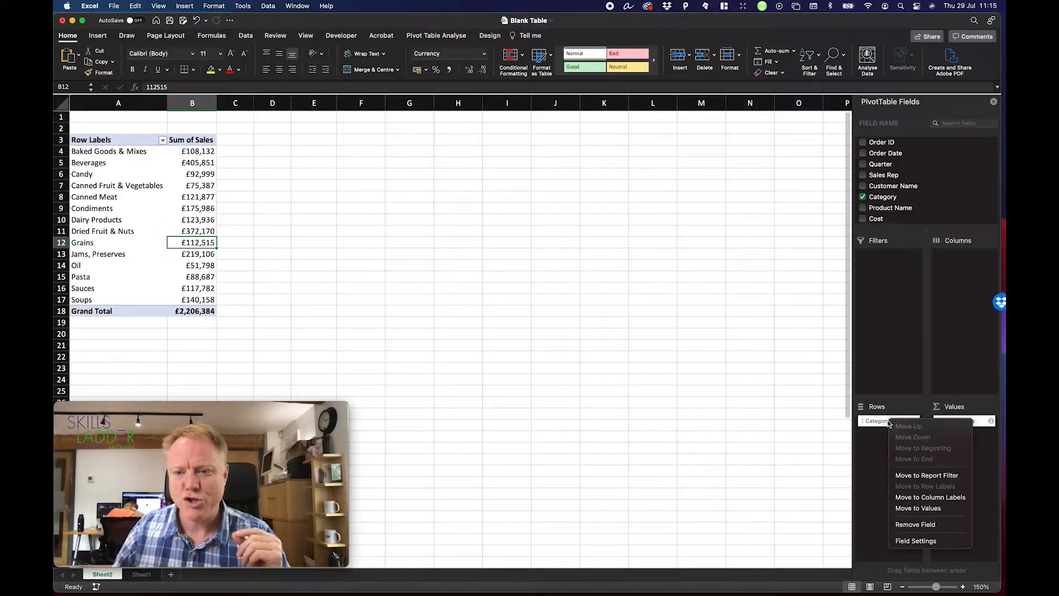
pyautogui.click(928, 529)
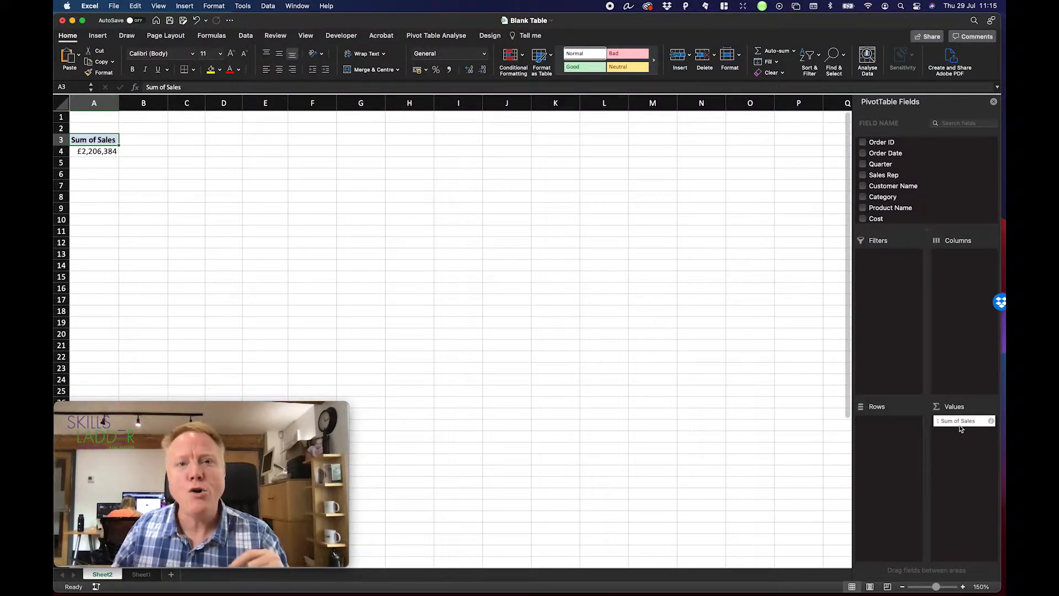
# - Compare numeric and text data on Sheet1 by selecting Sales cells I250:I256, followed by Category cells F248:F257
pyautogui.moveTo(138, 508)
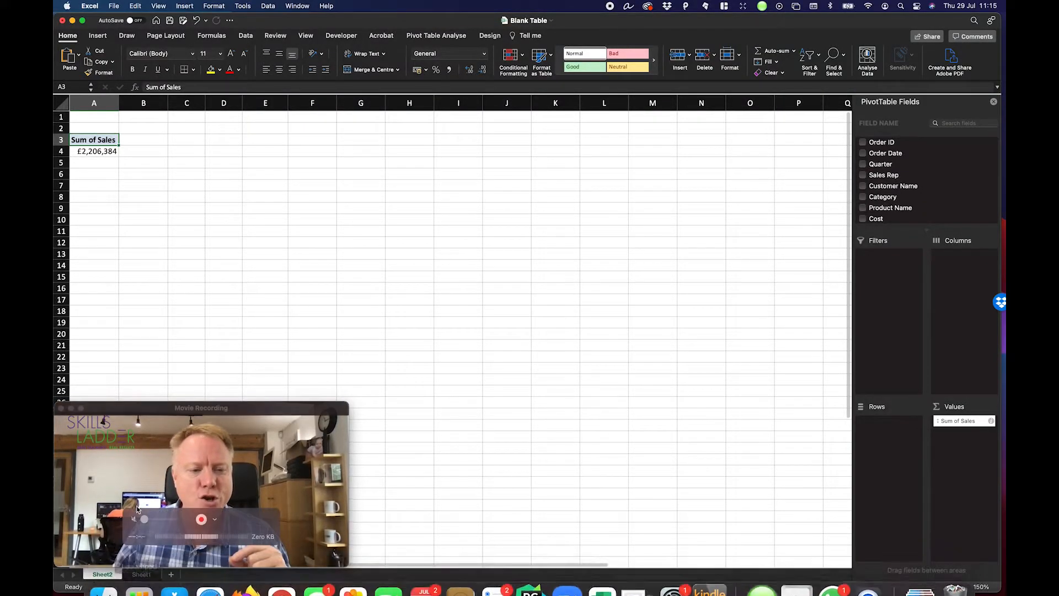
pyautogui.click(141, 574)
pyautogui.moveTo(613, 201); pyautogui.dragTo(609, 279)
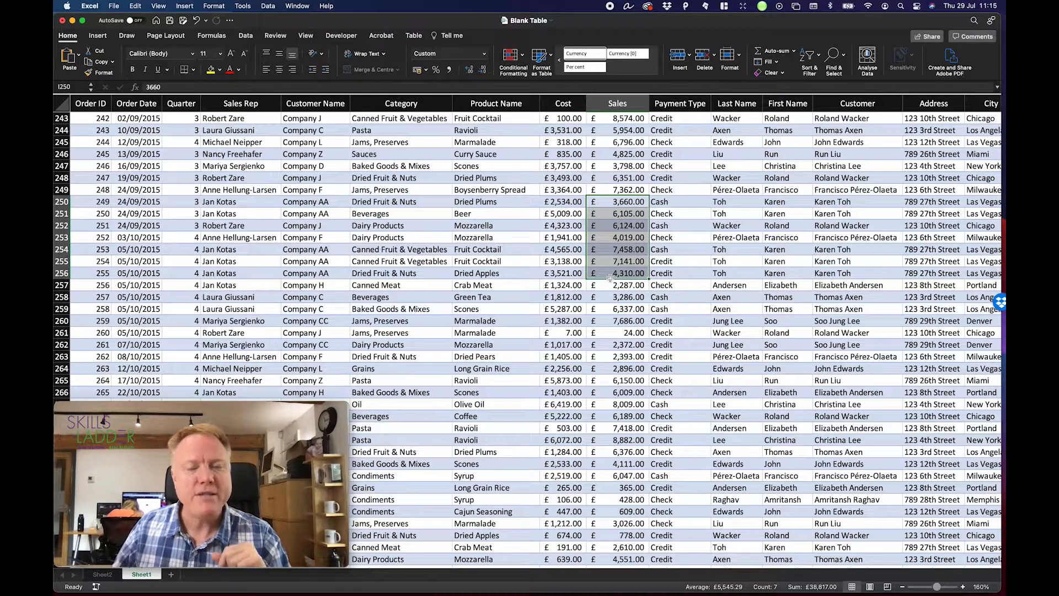
pyautogui.moveTo(401, 178); pyautogui.dragTo(404, 283)
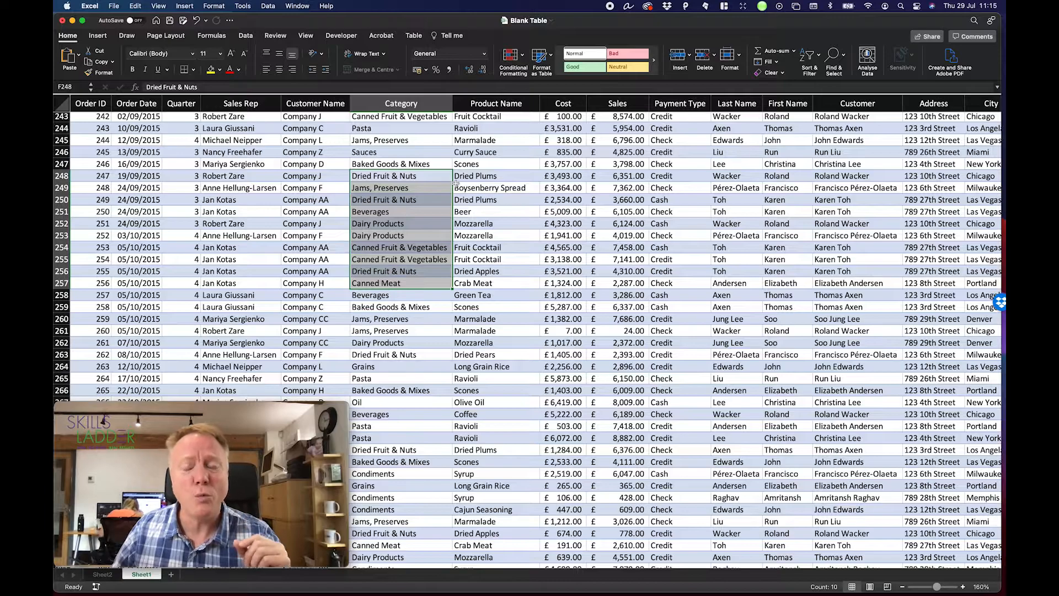
# - Replace Sum of Sales in the Sheet2 pivot table's values with a count of Sales Rep
pyautogui.click(102, 574)
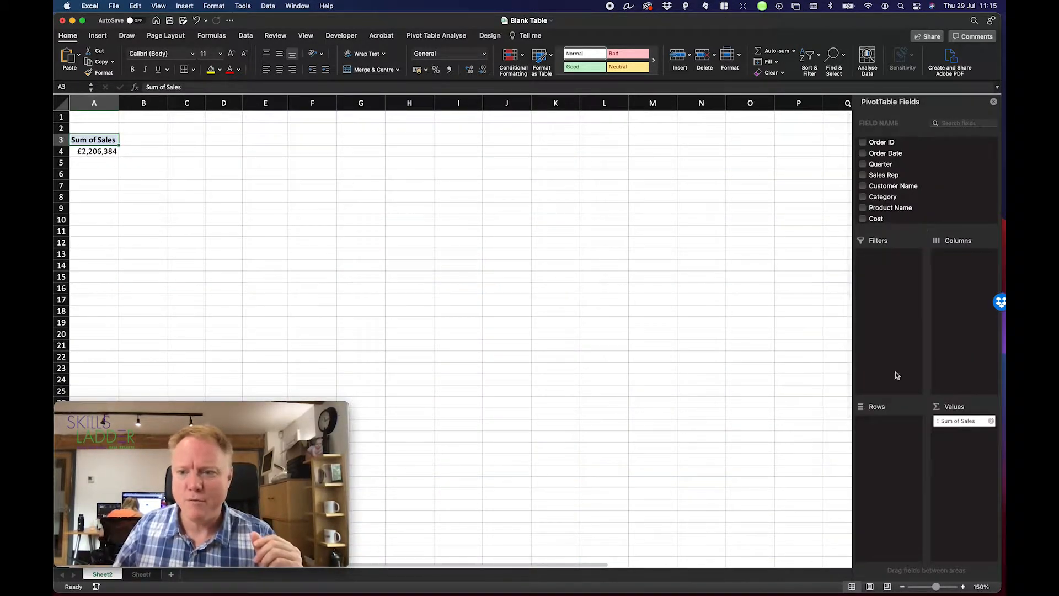
pyautogui.click(977, 422)
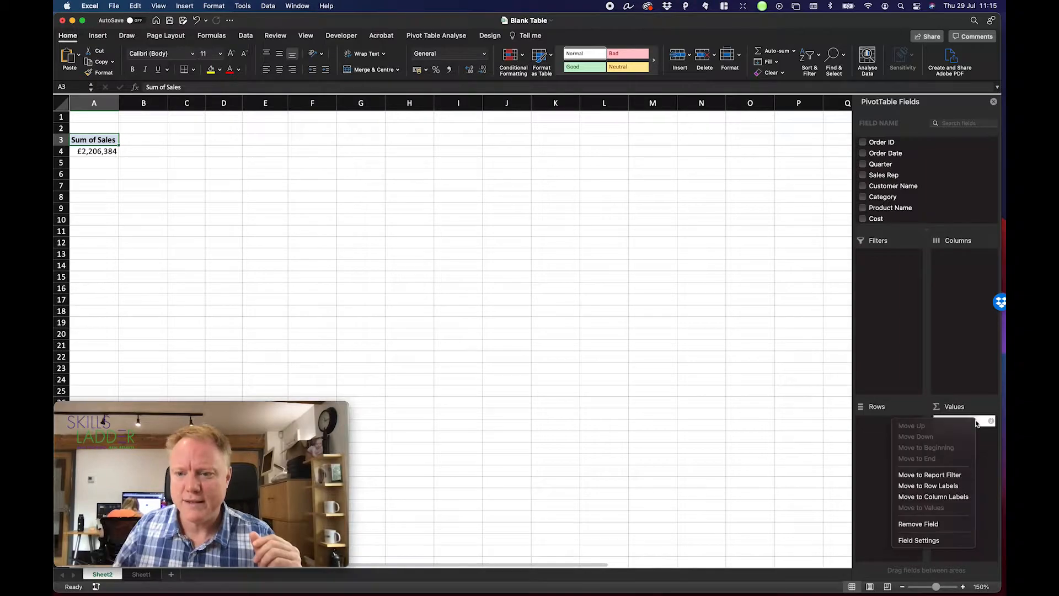
pyautogui.click(931, 525)
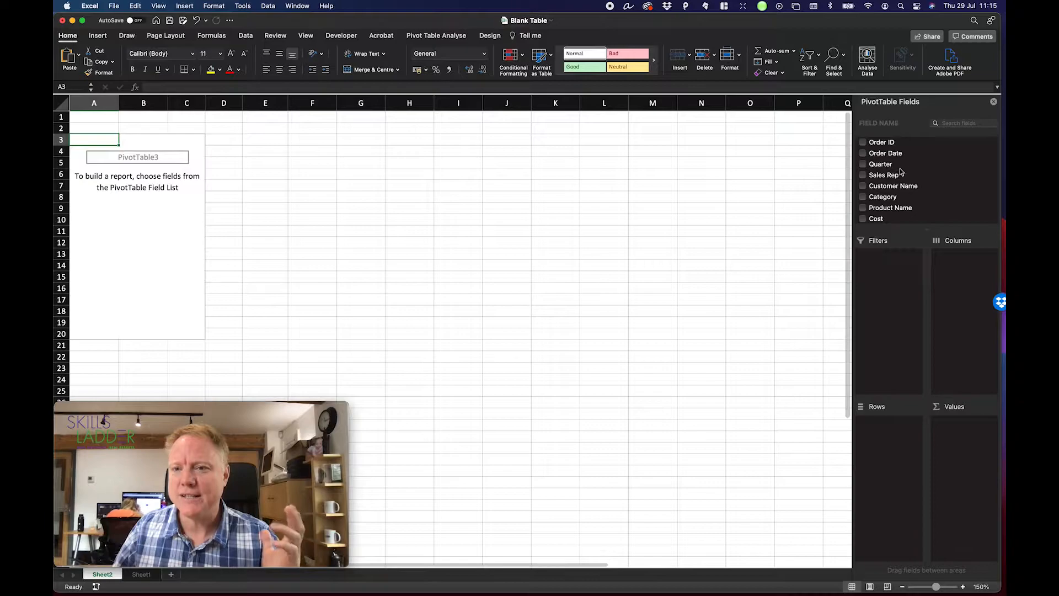
pyautogui.moveTo(874, 176); pyautogui.dragTo(954, 443)
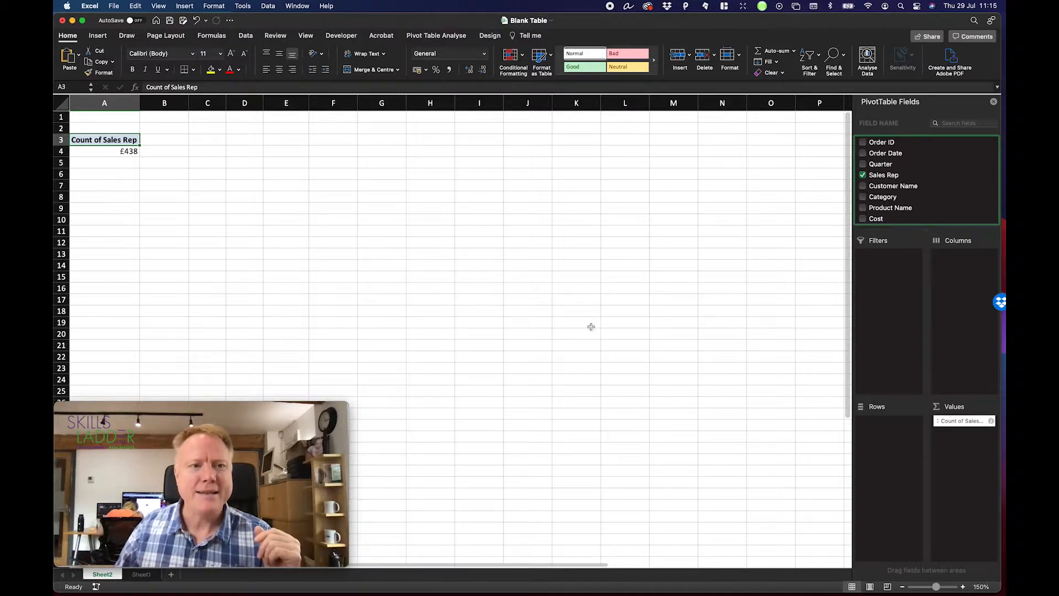
# - Change the number format of the Count of Sales Rep result in cell A4 to General
pyautogui.click(122, 155)
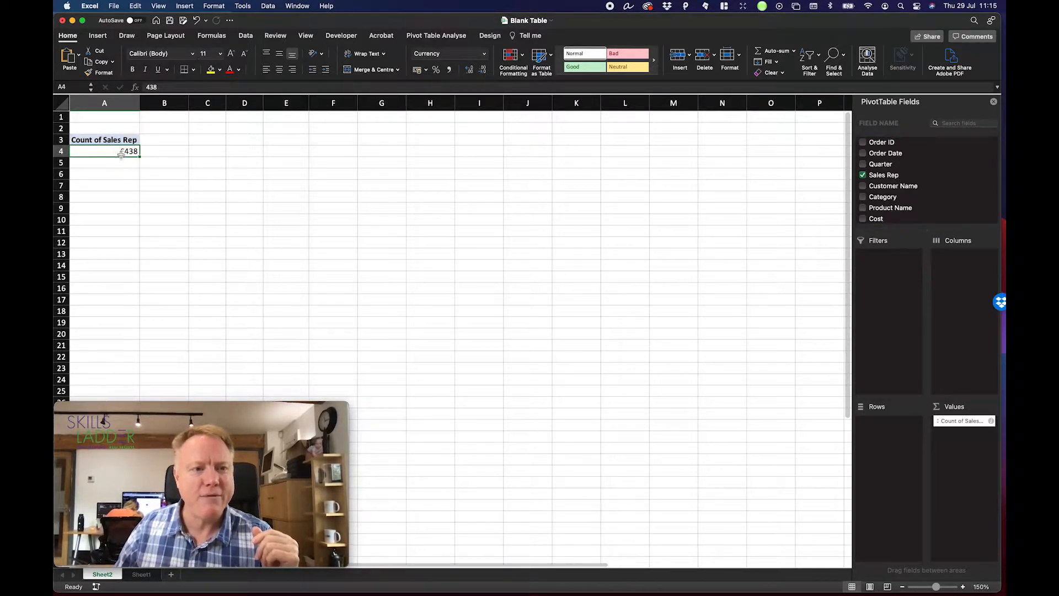
pyautogui.click(490, 55)
pyautogui.click(461, 71)
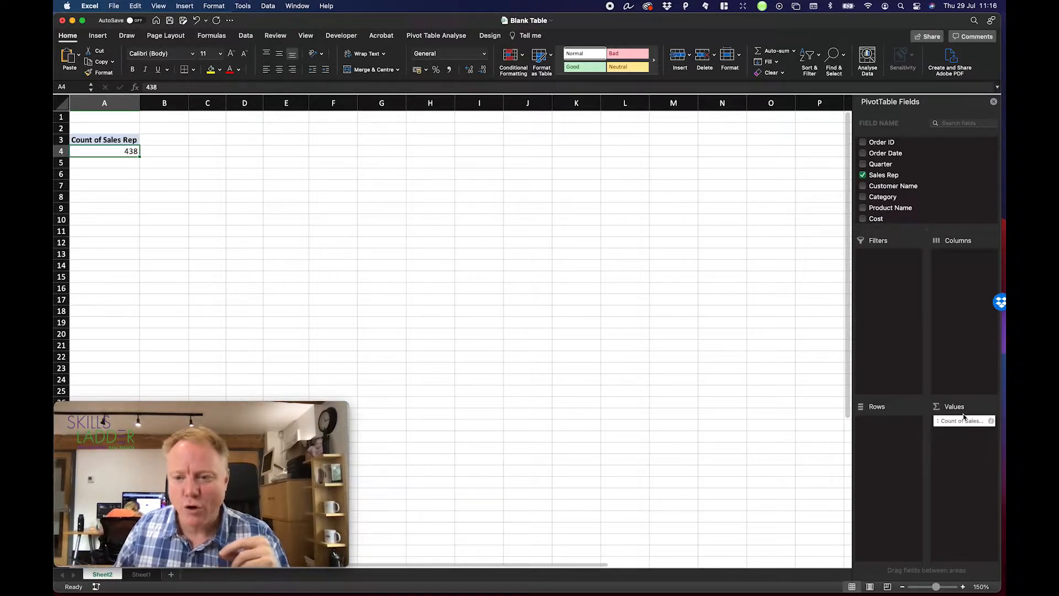
# - Check the last order in row 439 of the Sheet1 table against the pivot table's count
pyautogui.click(138, 575)
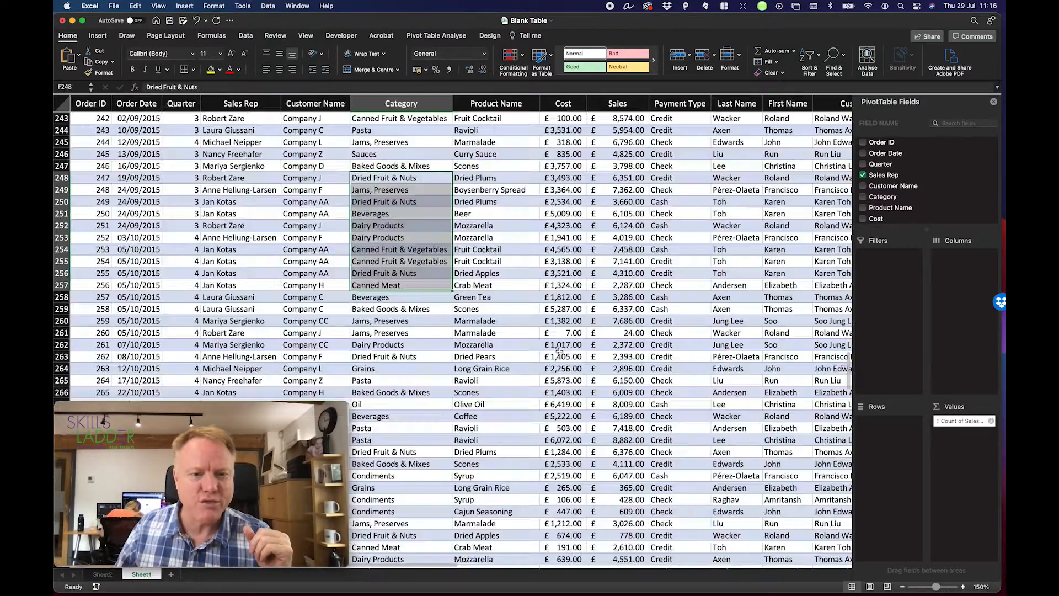
pyautogui.scroll(-9, 559, 351)
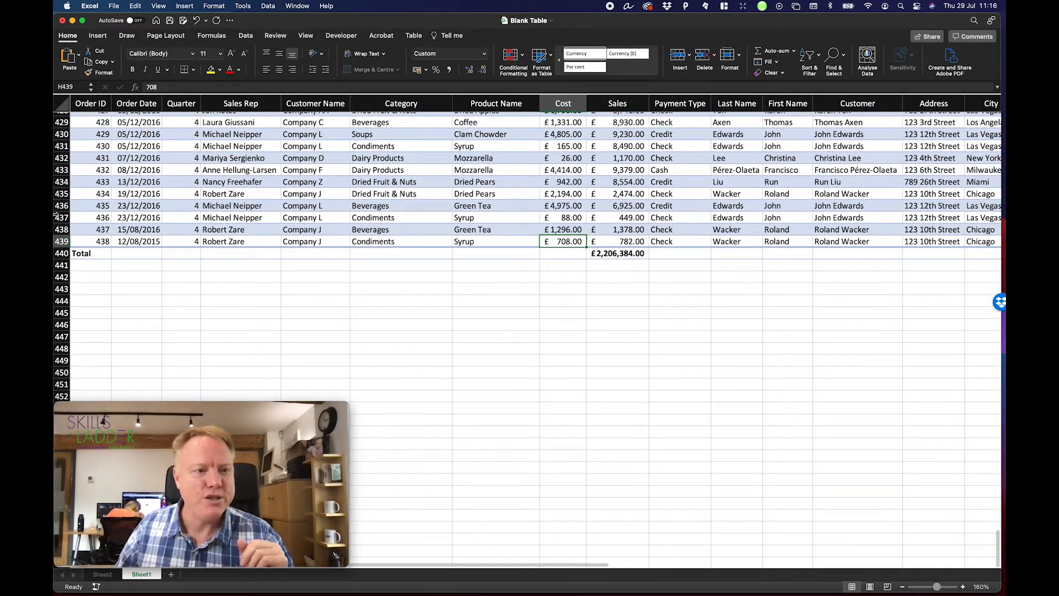
pyautogui.click(61, 241)
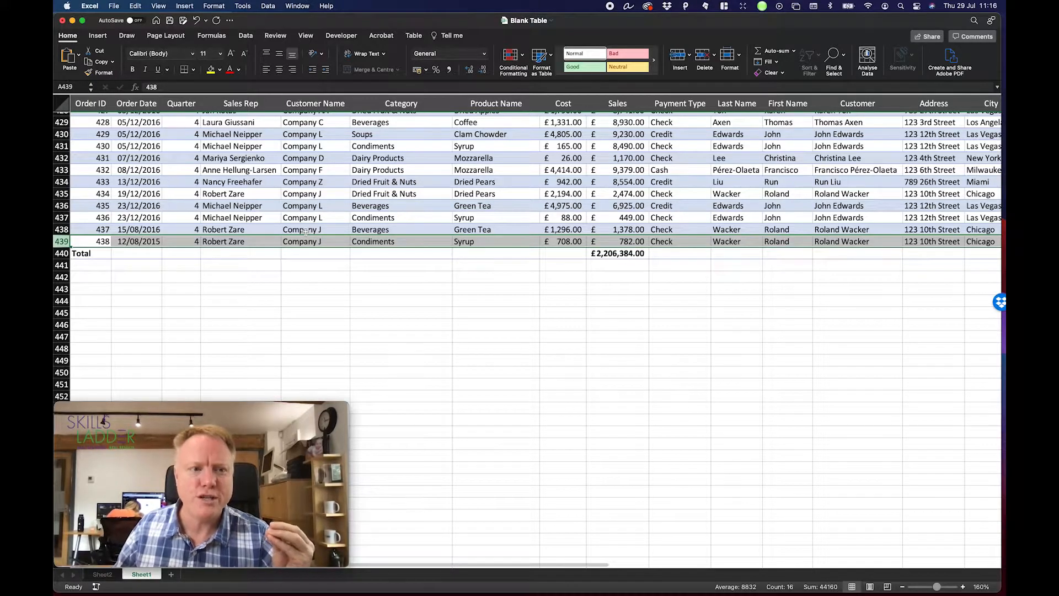
pyautogui.moveTo(132, 528)
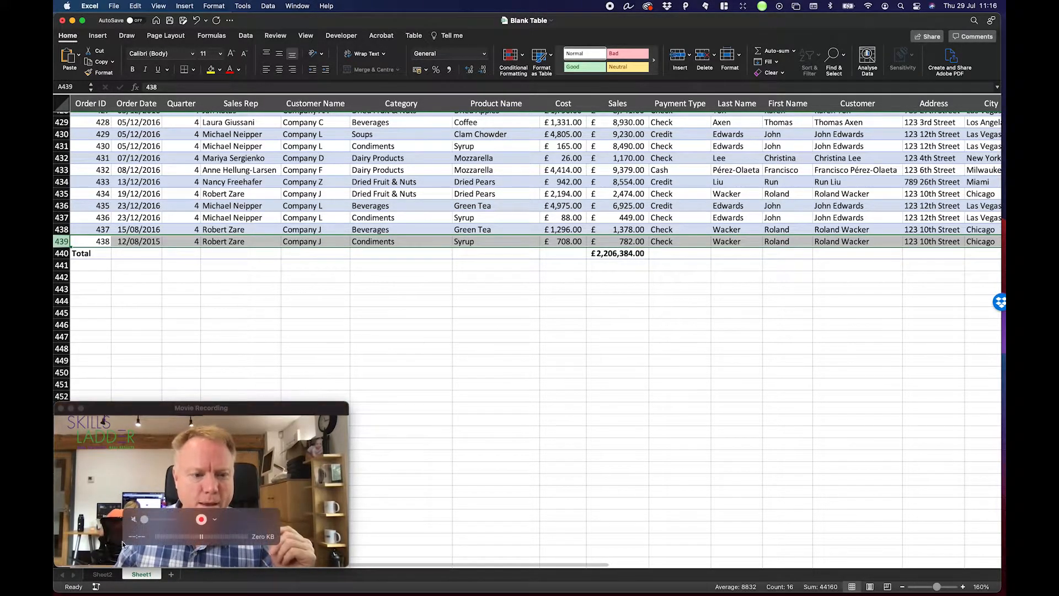
# - Add Sales Rep to the rows of the Sheet2 pivot table to count the orders for each rep
pyautogui.click(103, 574)
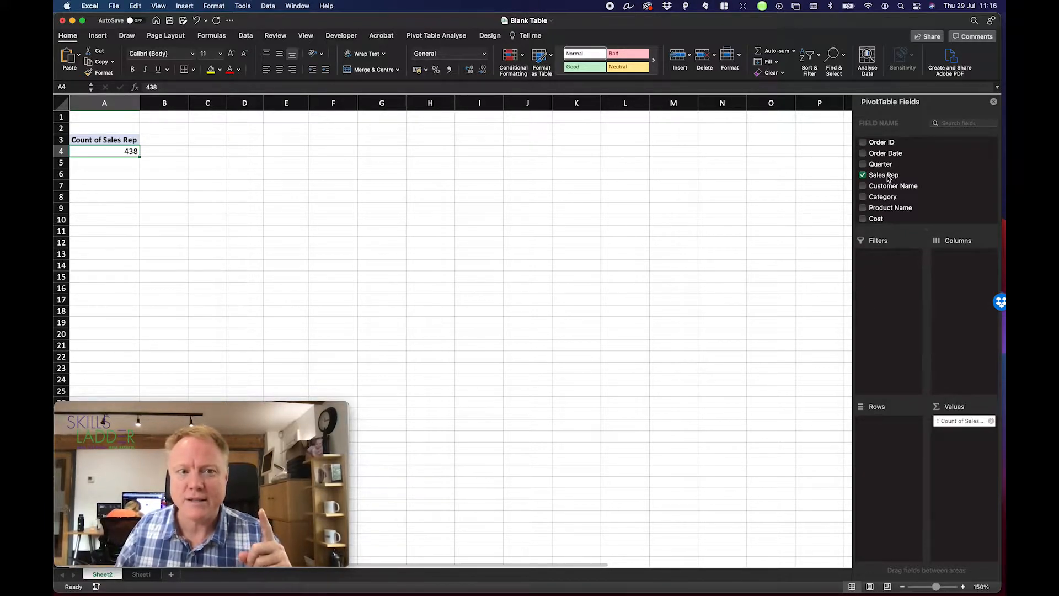
pyautogui.moveTo(884, 178); pyautogui.dragTo(876, 434)
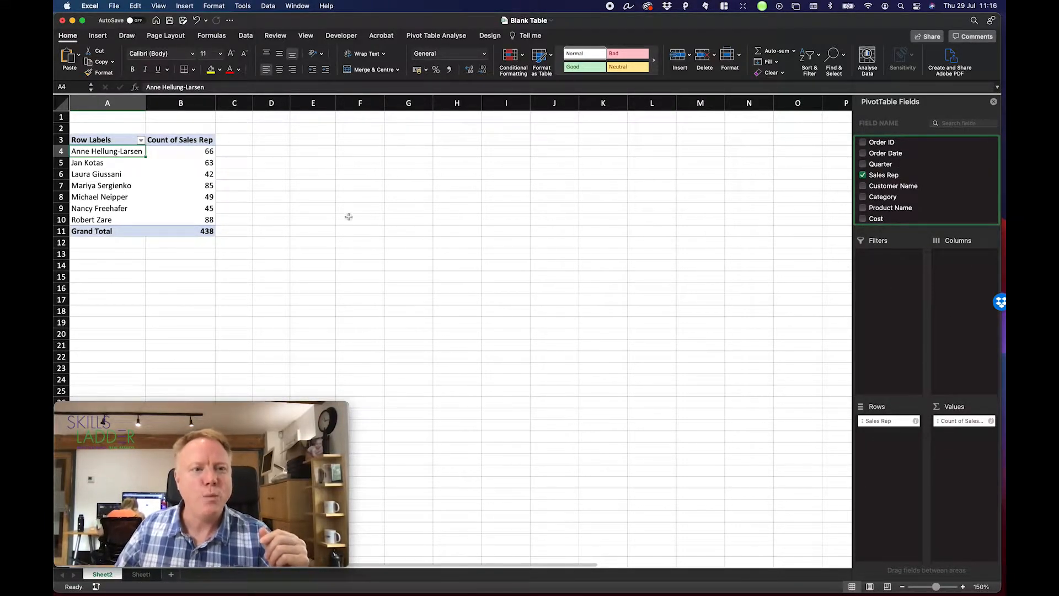
pyautogui.click(207, 161)
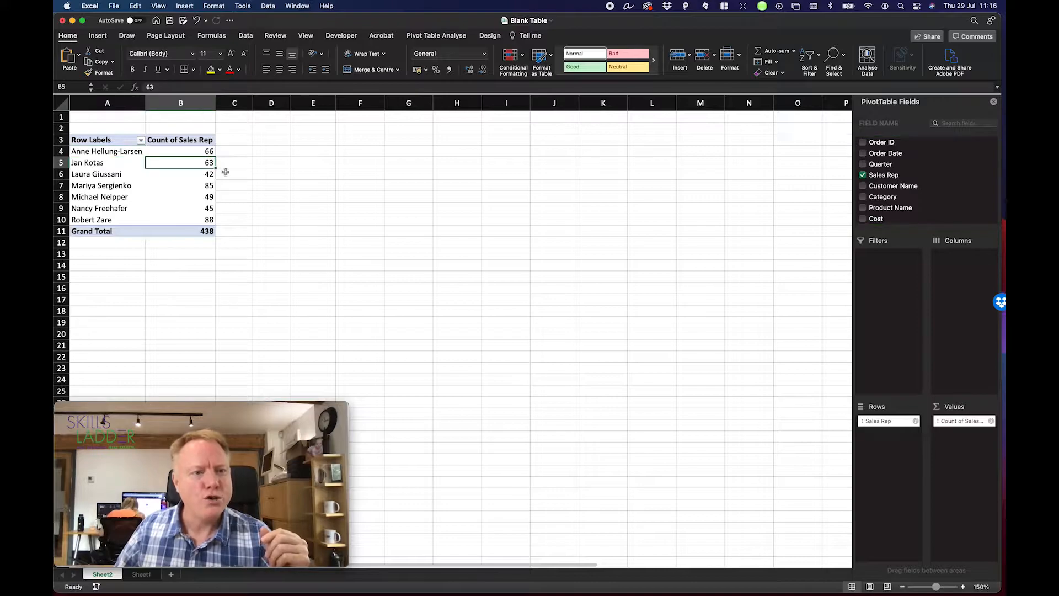
pyautogui.click(108, 154)
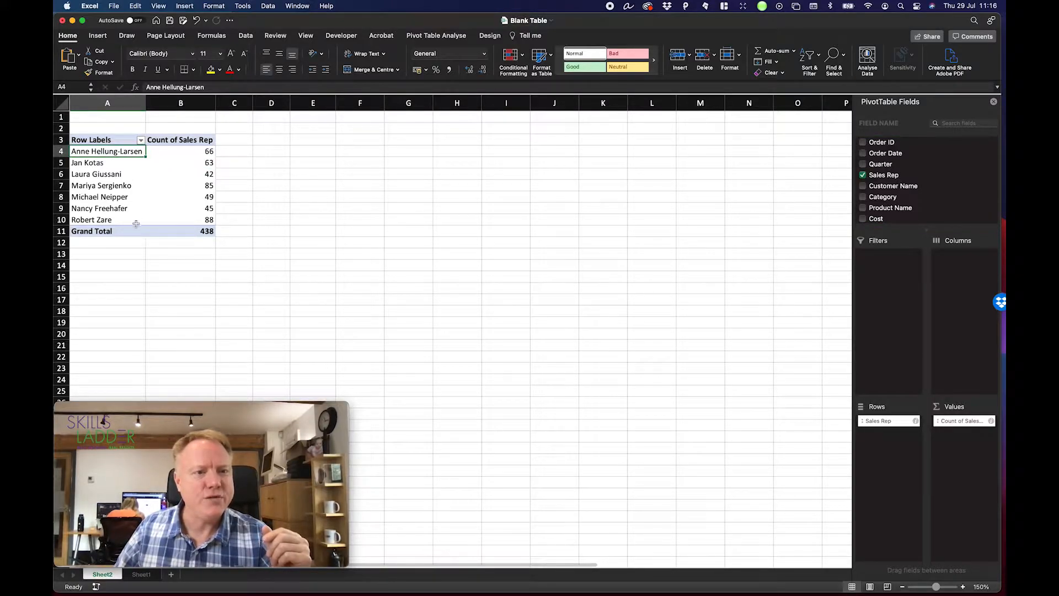
# - Sort the sales reps in the pivot table by their order counts in ascending order
pyautogui.moveTo(195, 154); pyautogui.dragTo(196, 220)
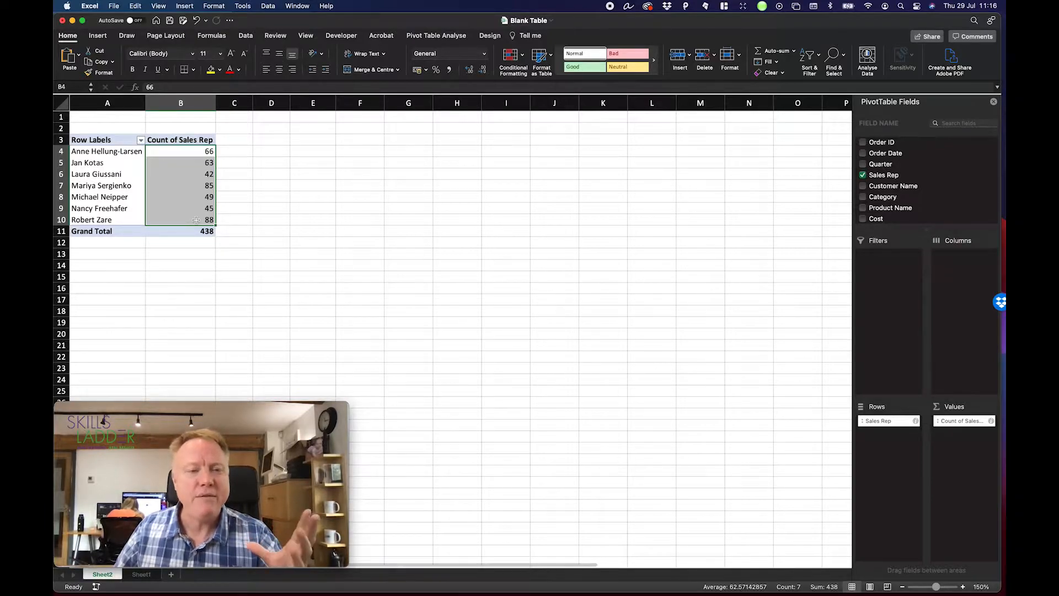
pyautogui.click(809, 55)
pyautogui.click(845, 73)
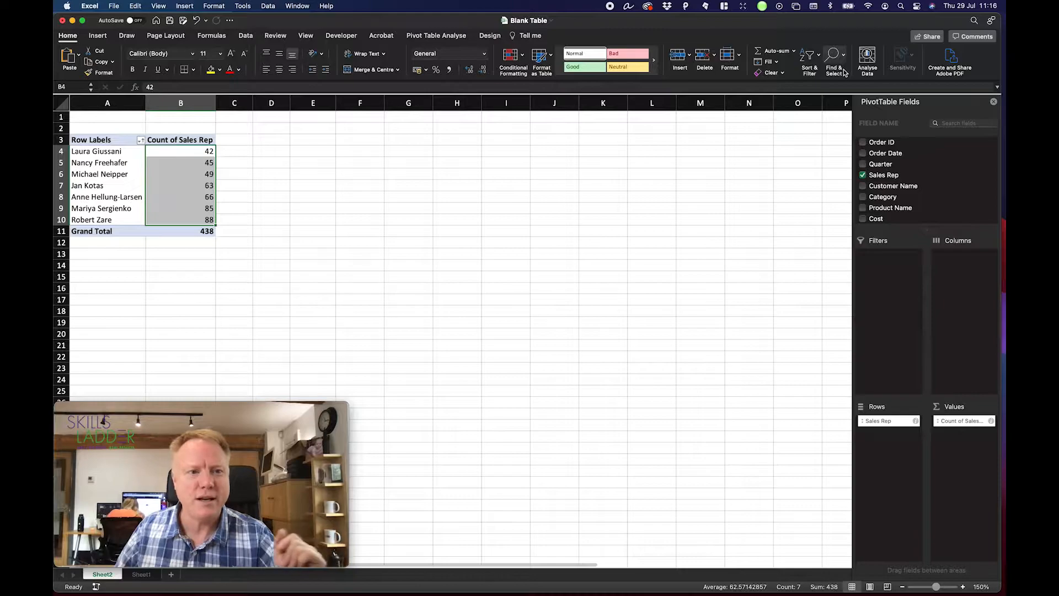
# - Examine the sales reps with the lowest and highest order counts in the sorted pivot table
pyautogui.click(214, 205)
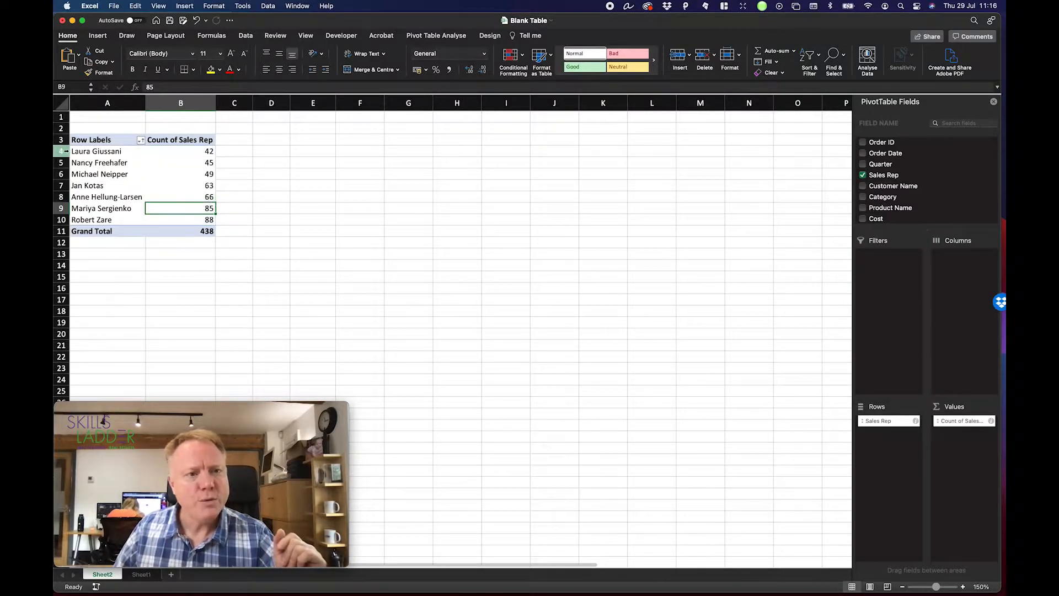
pyautogui.click(107, 151)
pyautogui.moveTo(188, 151); pyautogui.dragTo(108, 151)
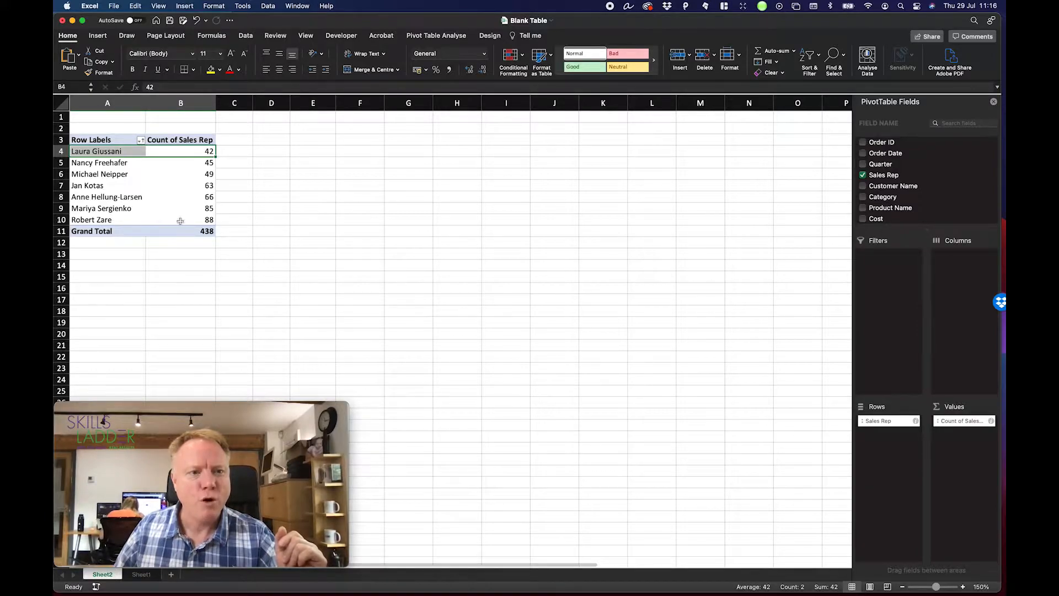
pyautogui.moveTo(181, 221); pyautogui.dragTo(110, 220)
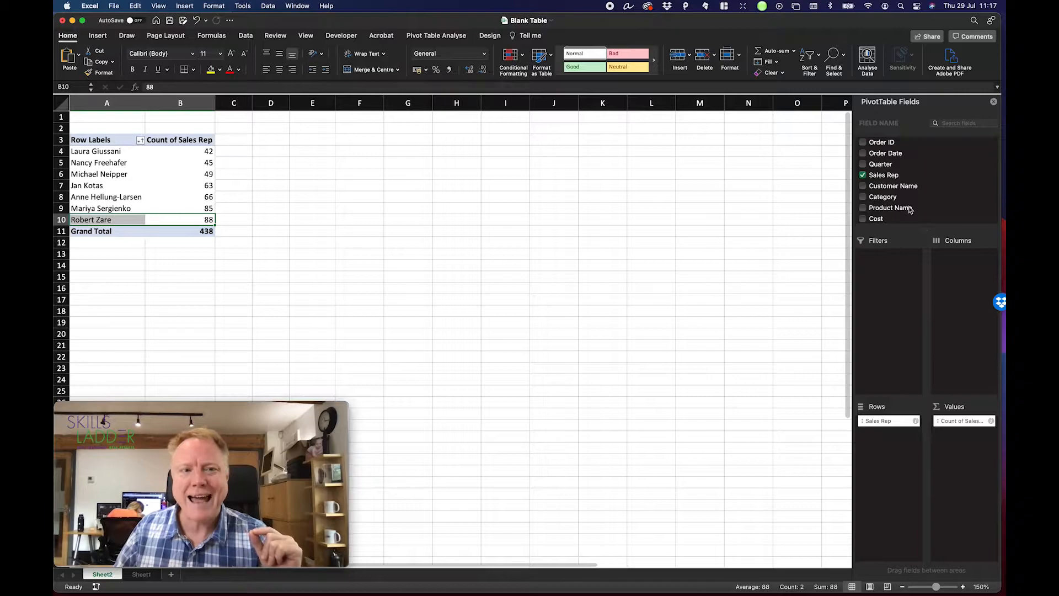
# - Add the Quarter field to the pivot table's columns to split each sales rep's count by quarter
pyautogui.moveTo(880, 164); pyautogui.dragTo(948, 277)
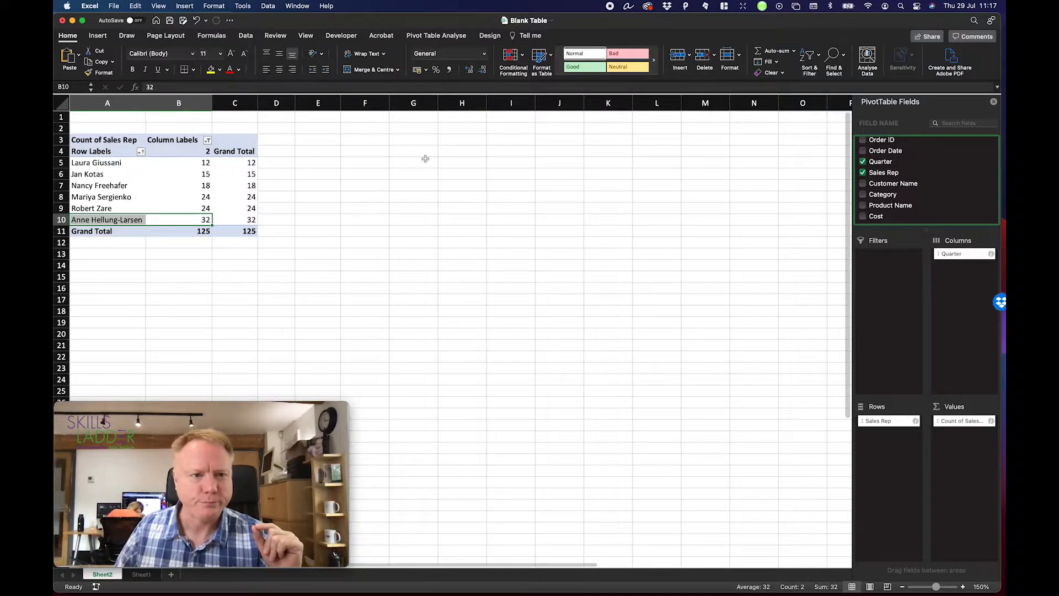
# - Select all quarters in the pivot table's Quarter column filter and check the second-quarter counts
pyautogui.click(208, 141)
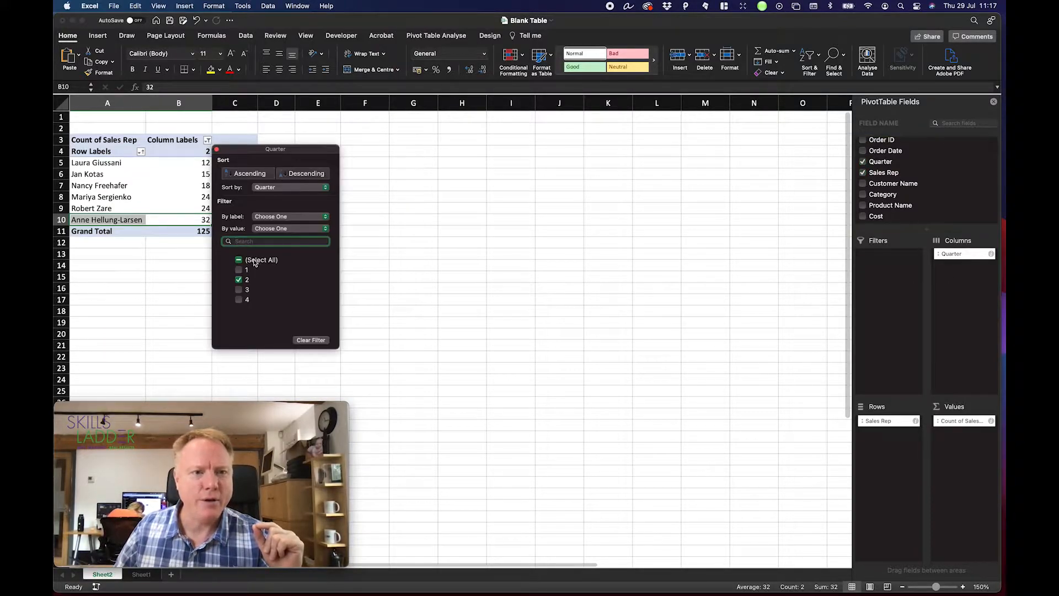
pyautogui.click(240, 260)
pyautogui.click(216, 149)
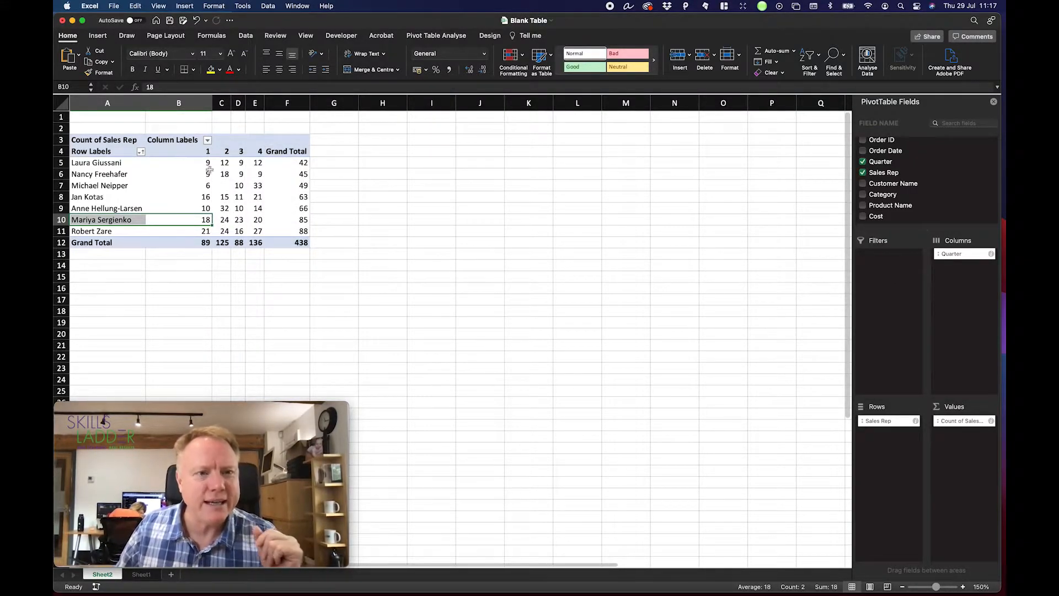
pyautogui.click(119, 186)
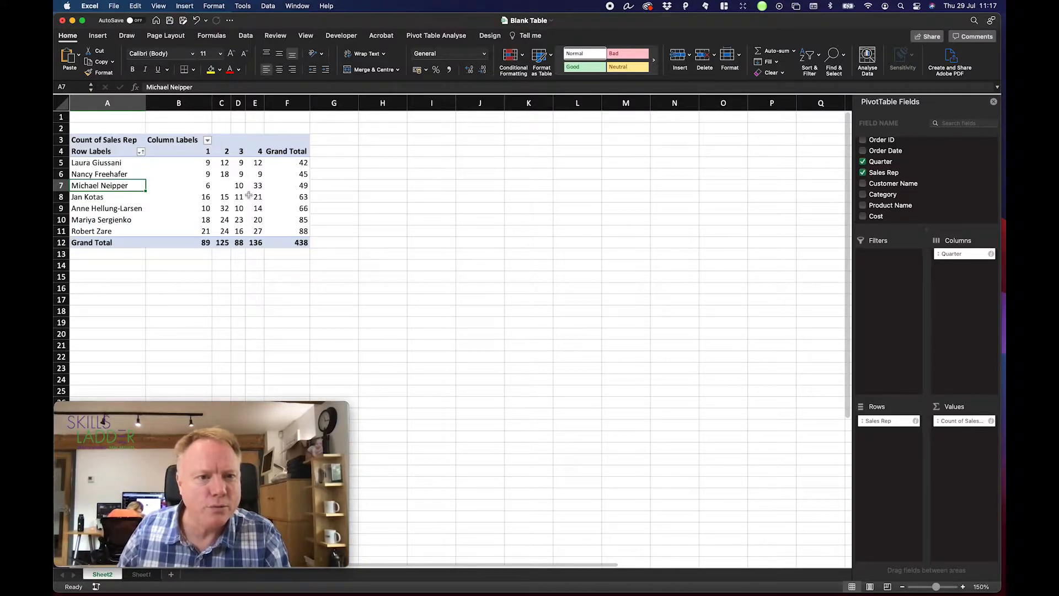
pyautogui.click(221, 185)
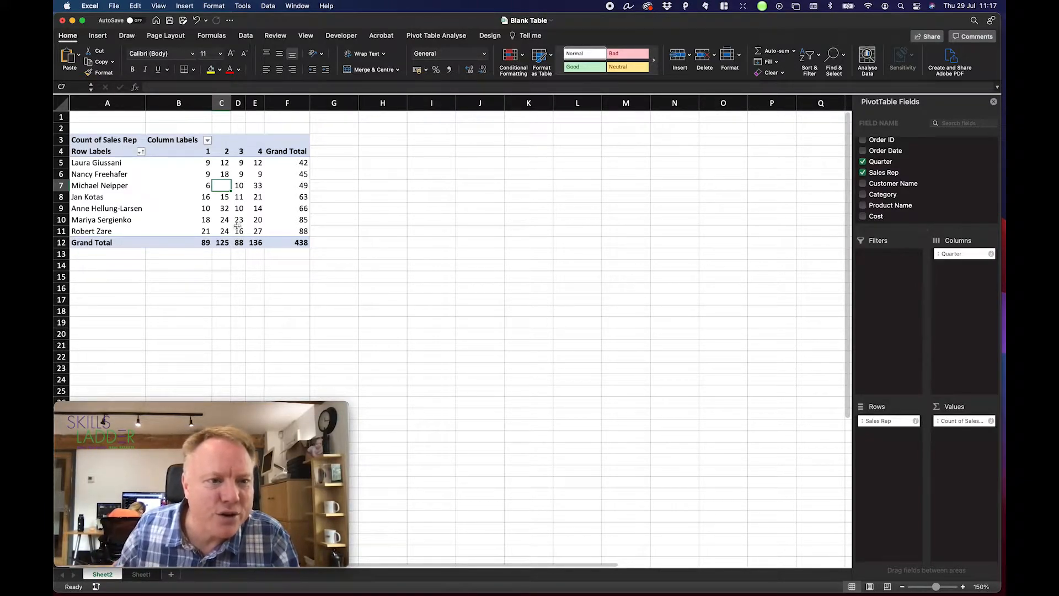
pyautogui.click(226, 209)
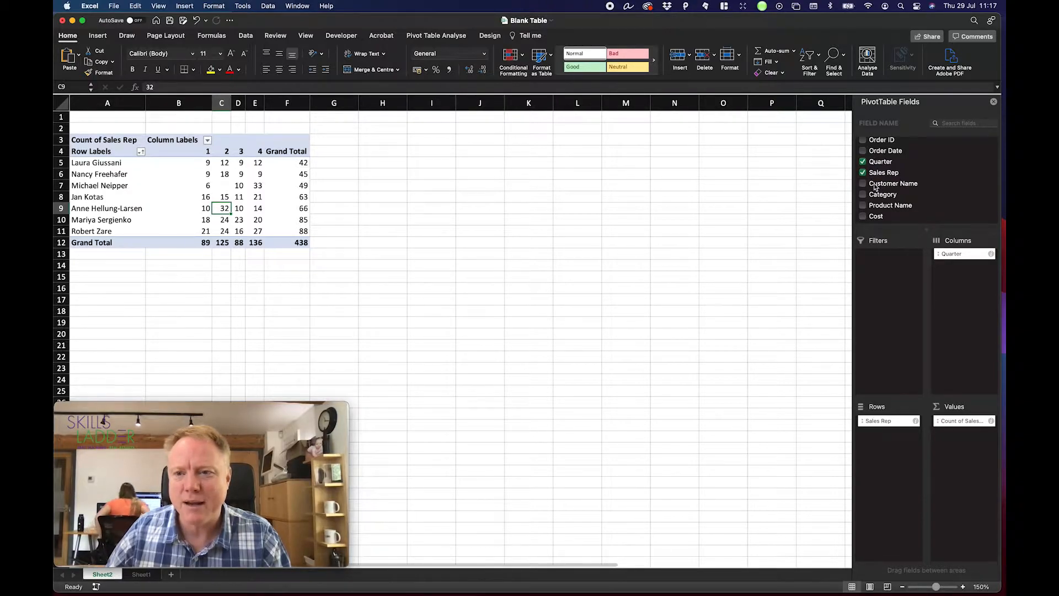
# - Add Product Name to the pivot table's columns beneath Quarter and look across the product counts for each quarter
pyautogui.moveTo(877, 208); pyautogui.dragTo(956, 314)
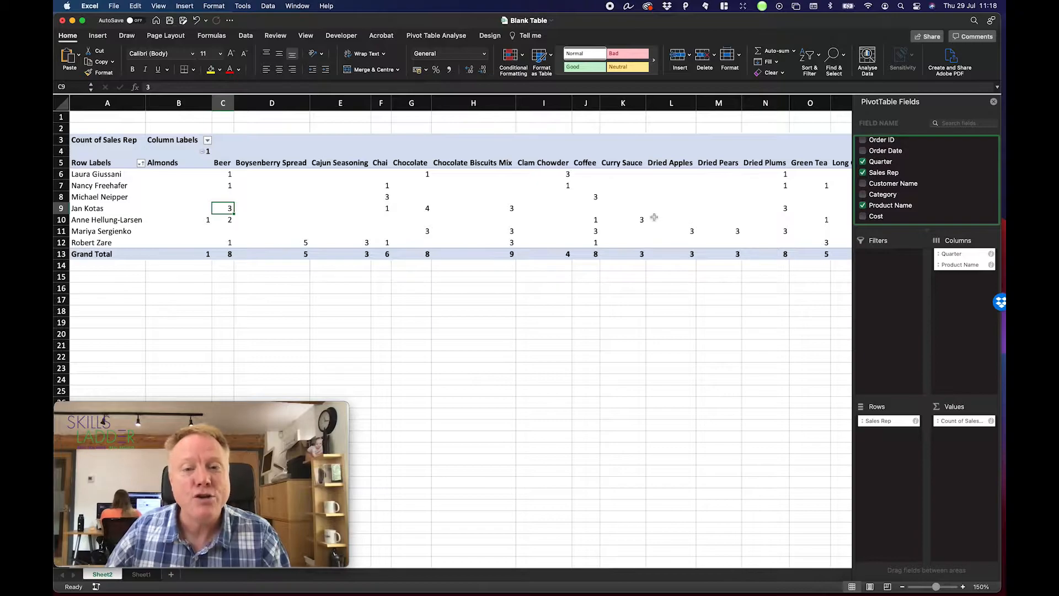
pyautogui.hscroll(15, 612, 192)
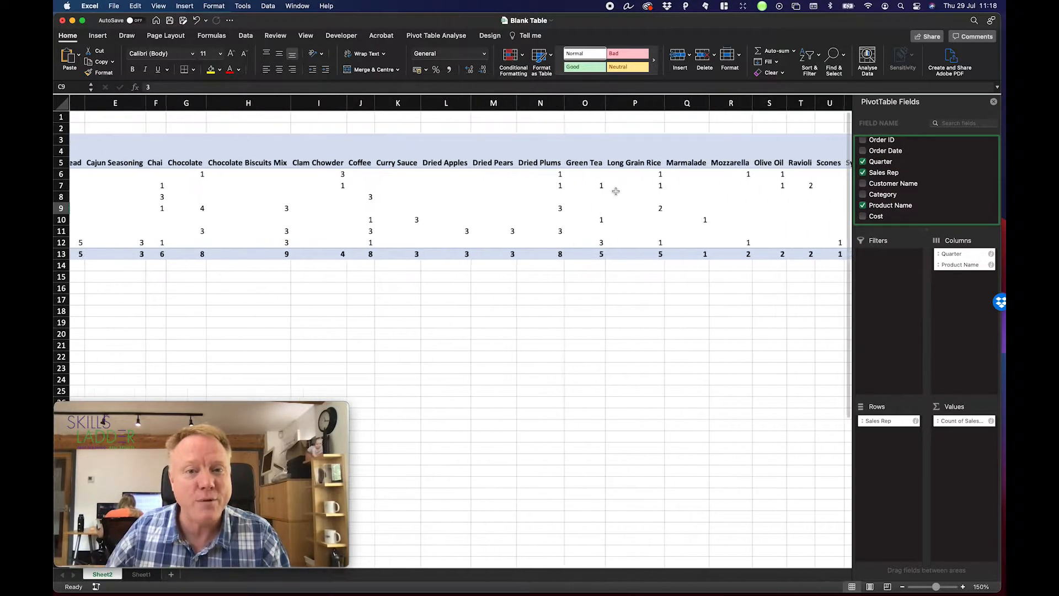
pyautogui.hscroll(20, 616, 192)
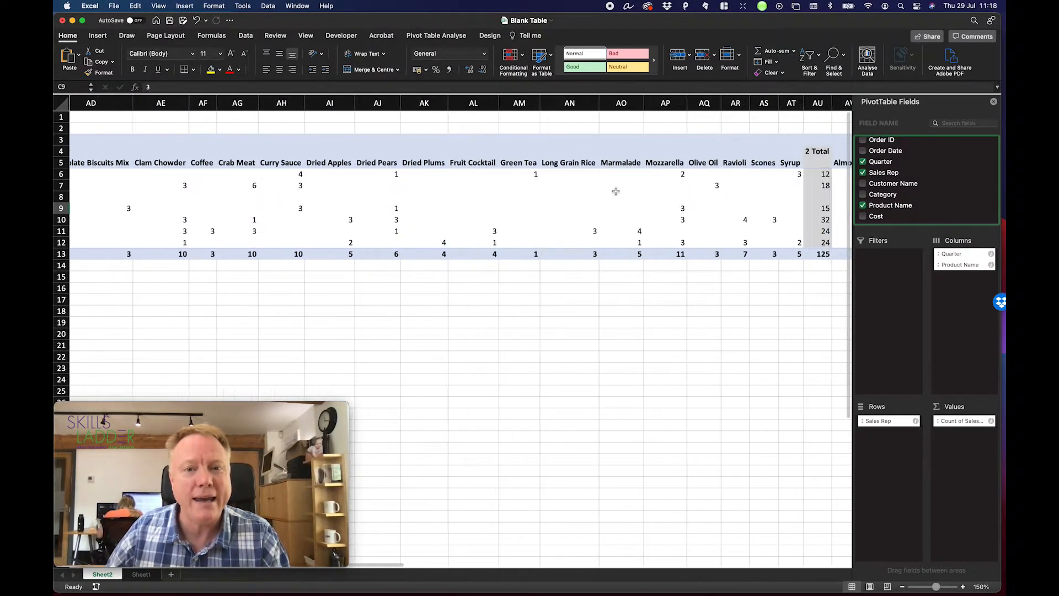
pyautogui.hscroll(20, 616, 191)
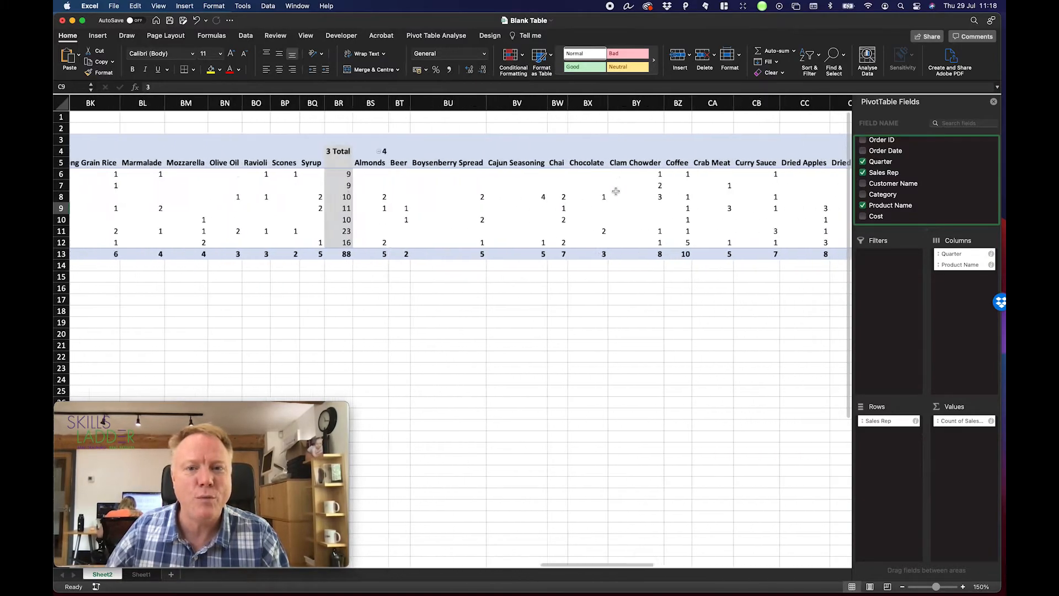
pyautogui.hscroll(-20, 612, 191)
pyautogui.hscroll(-6, 612, 192)
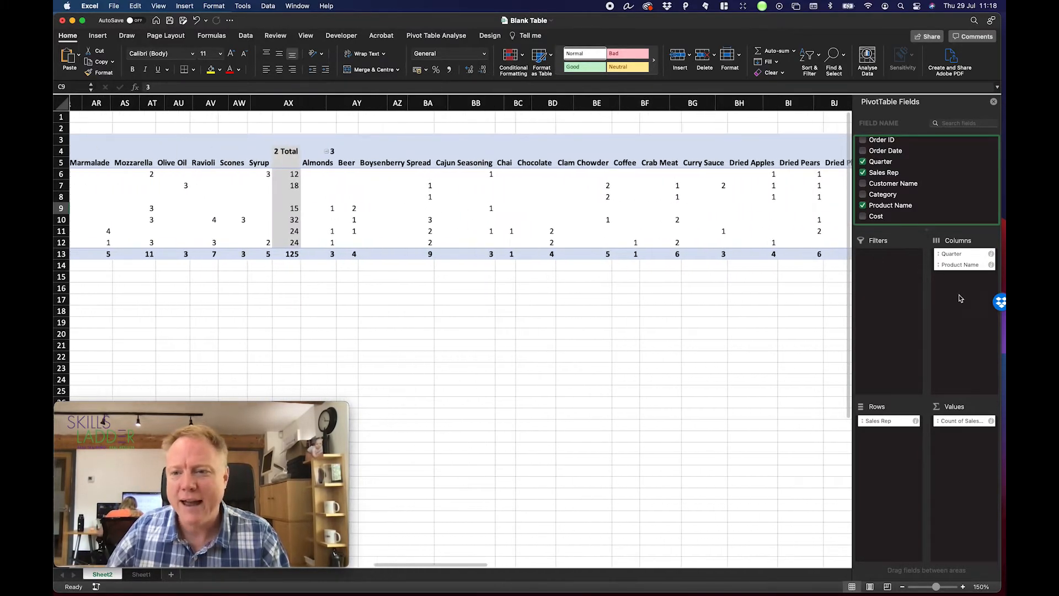
# - Remove the Quarter field from the pivot table's columns
pyautogui.click(957, 254)
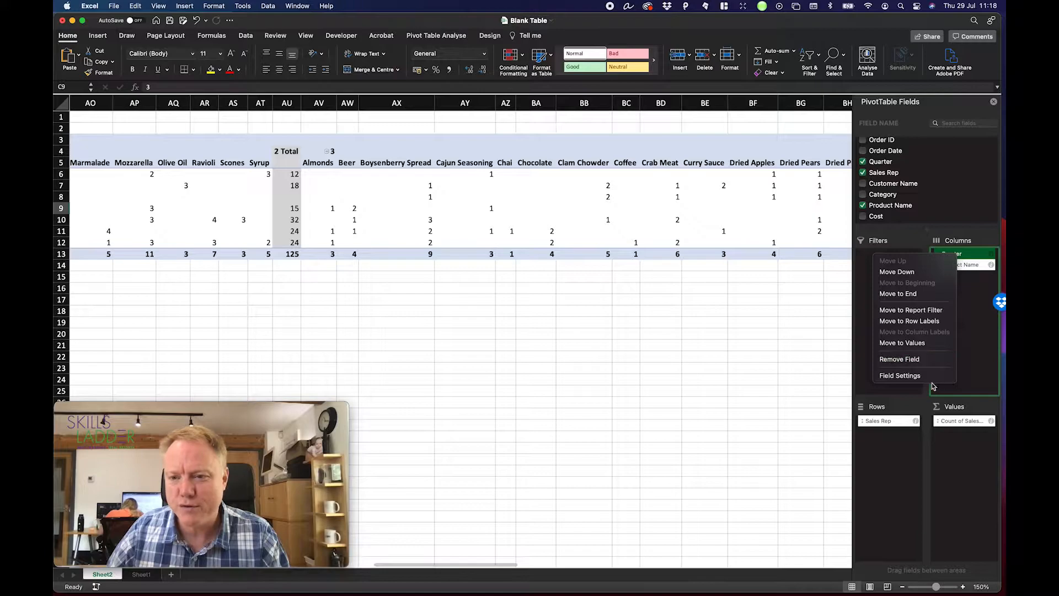
pyautogui.click(905, 359)
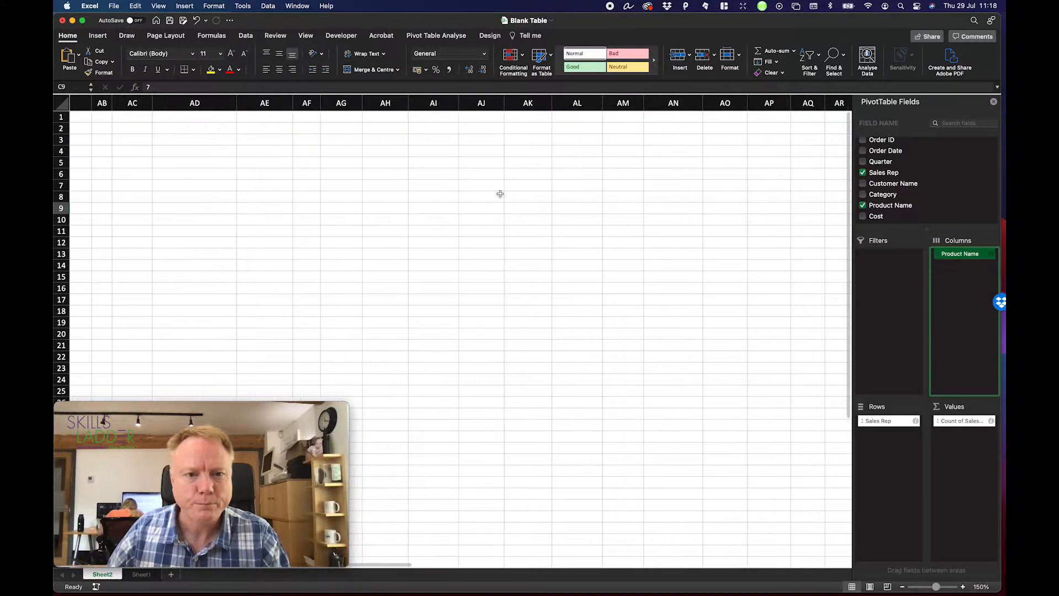
pyautogui.hscroll(-15, 501, 193)
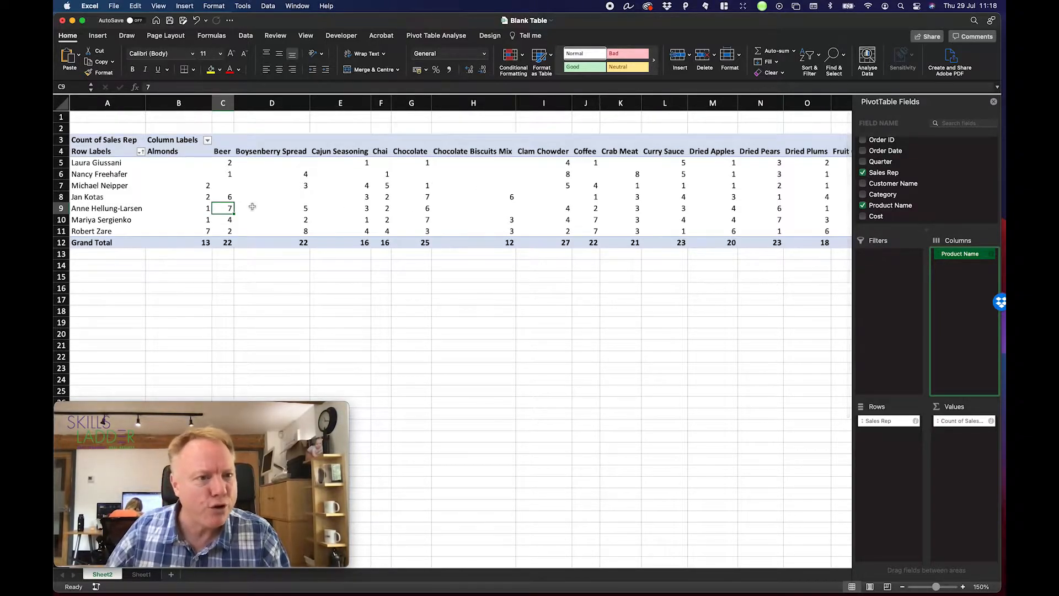
# - Examine the first-listed sales rep's order counts across the product columns
pyautogui.click(109, 164)
pyautogui.press('Right')
pyautogui.press('Right')
pyautogui.press('Right')
pyautogui.press('Right')
pyautogui.press('Right')
pyautogui.press('Right')
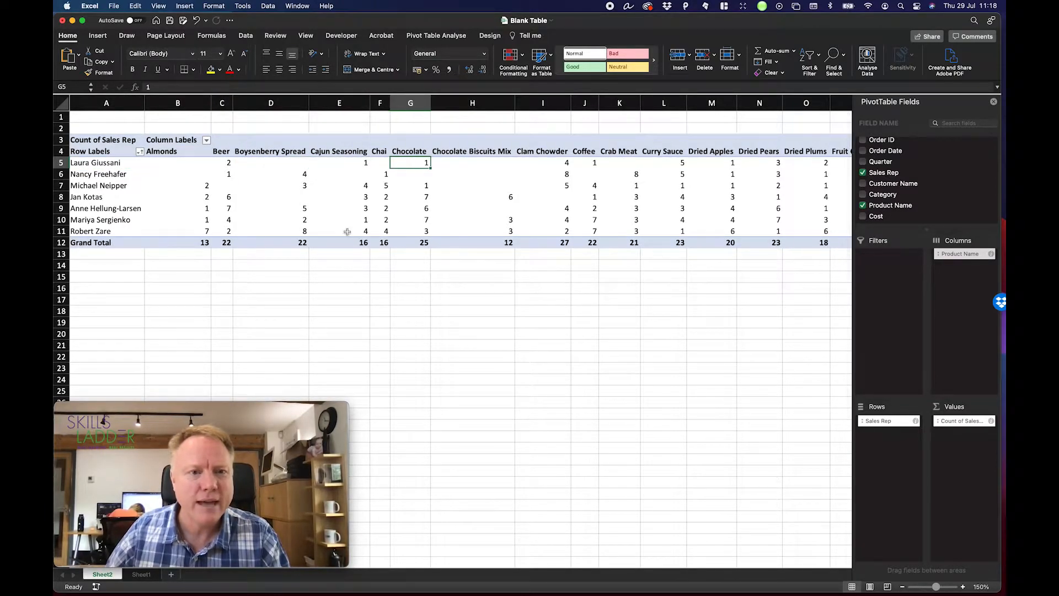
pyautogui.hscroll(10, 360, 186)
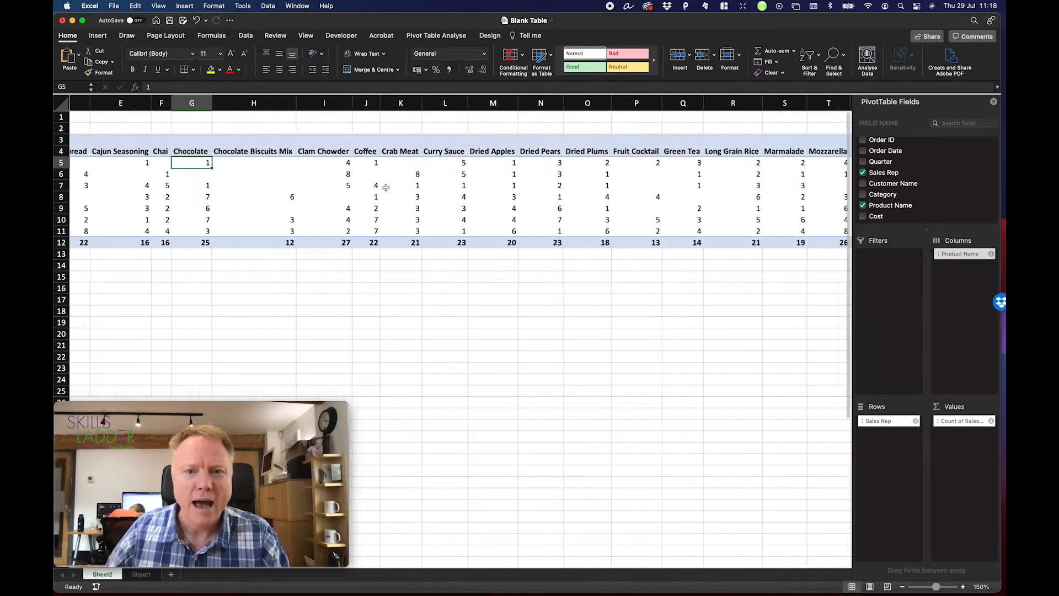
pyautogui.hscroll(-10, 386, 188)
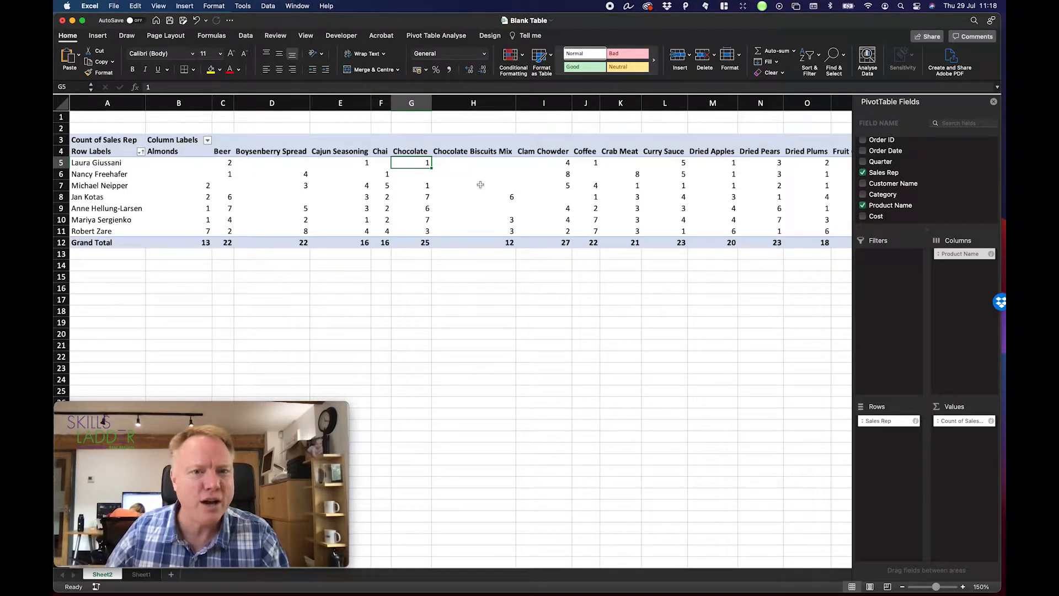
# - Examine which sales reps have orders for Chocolate Biscuits Mix and which have none
pyautogui.moveTo(483, 188); pyautogui.dragTo(483, 163)
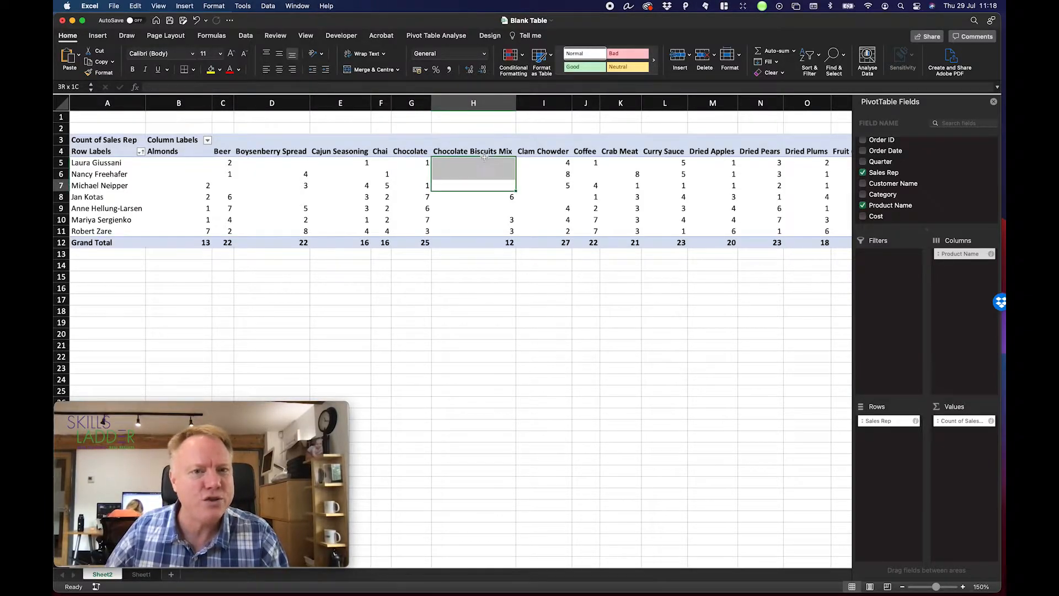
pyautogui.click(486, 207)
pyautogui.click(495, 198)
pyautogui.click(500, 222)
pyautogui.click(501, 231)
pyautogui.moveTo(492, 163); pyautogui.dragTo(489, 192)
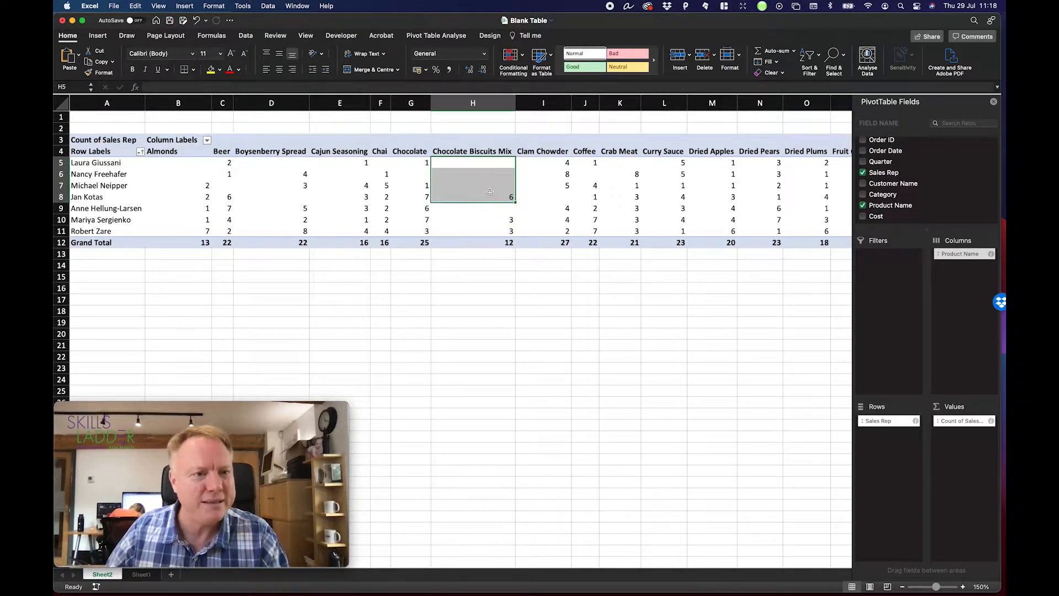
pyautogui.click(487, 196)
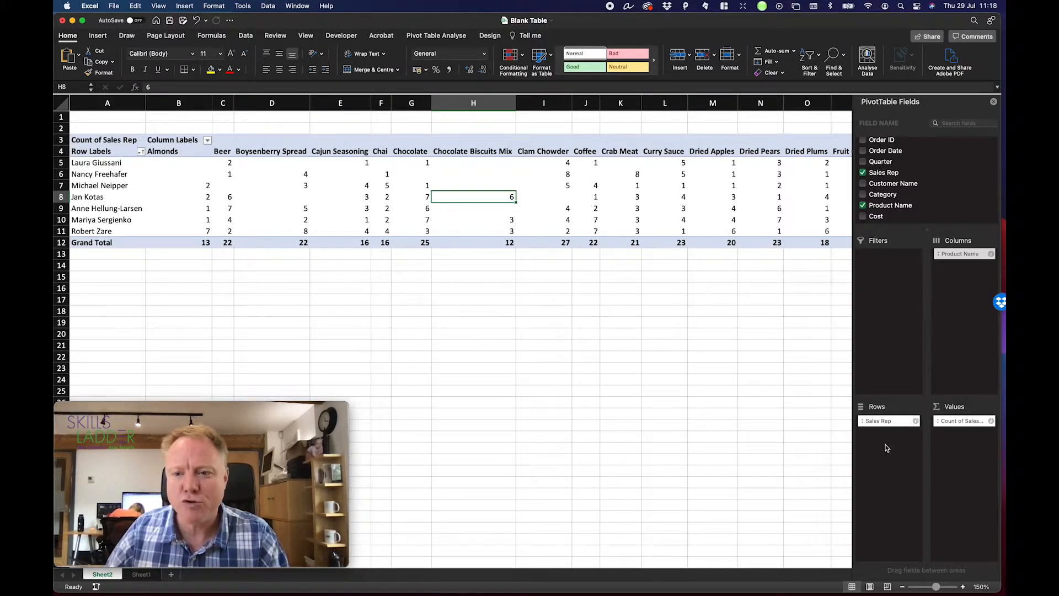
# - Add Quarter to the pivot table's rows beneath Sales Rep and review the quarterly breakdown under each rep
pyautogui.moveTo(879, 161); pyautogui.dragTo(877, 433)
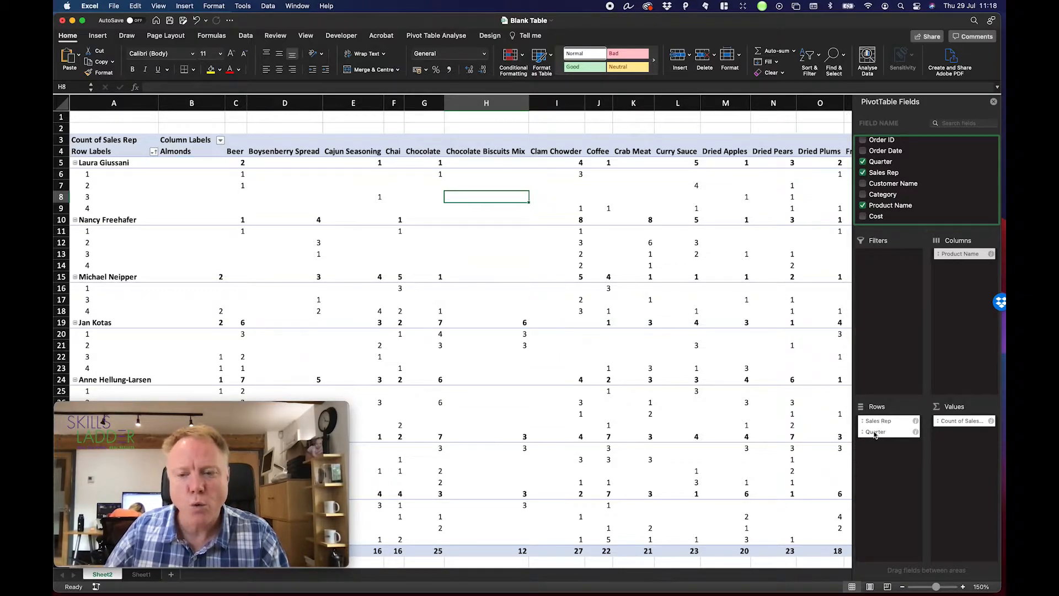
pyautogui.click(95, 163)
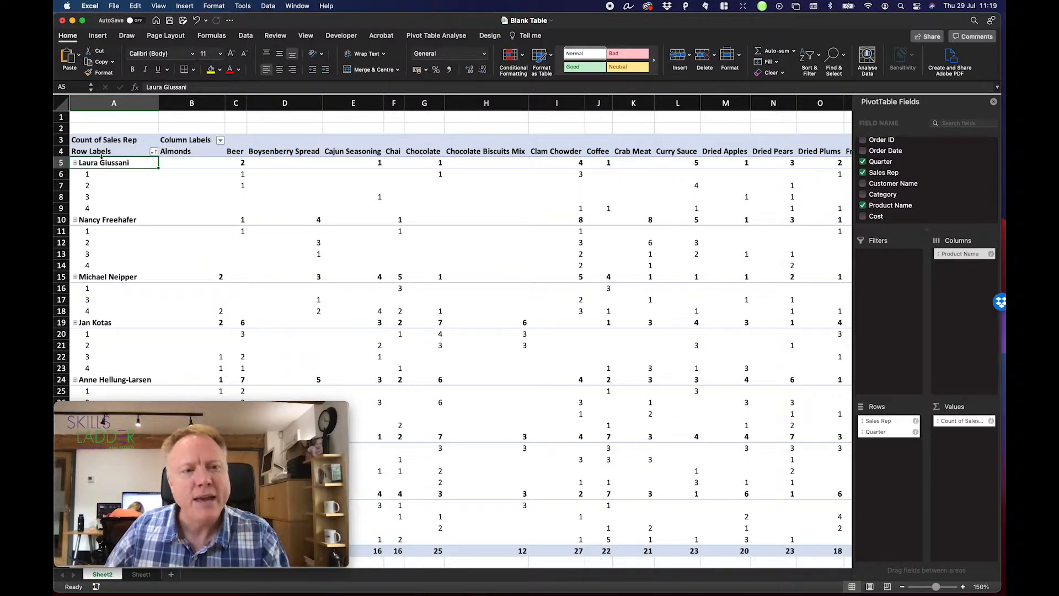
pyautogui.click(97, 174)
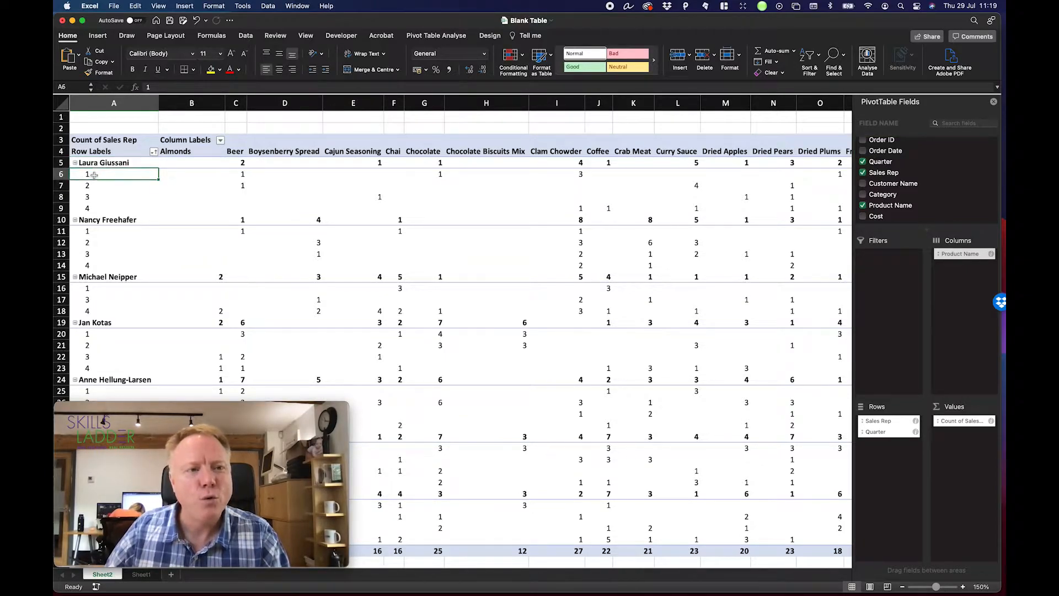
pyautogui.click(100, 186)
pyautogui.click(103, 197)
pyautogui.click(105, 208)
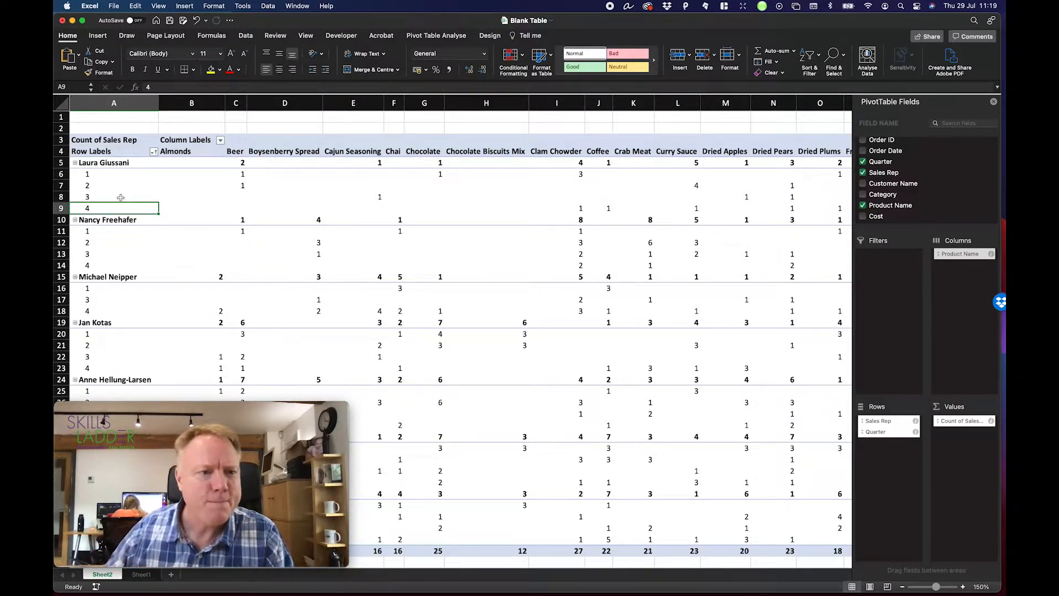
pyautogui.click(126, 220)
pyautogui.click(124, 277)
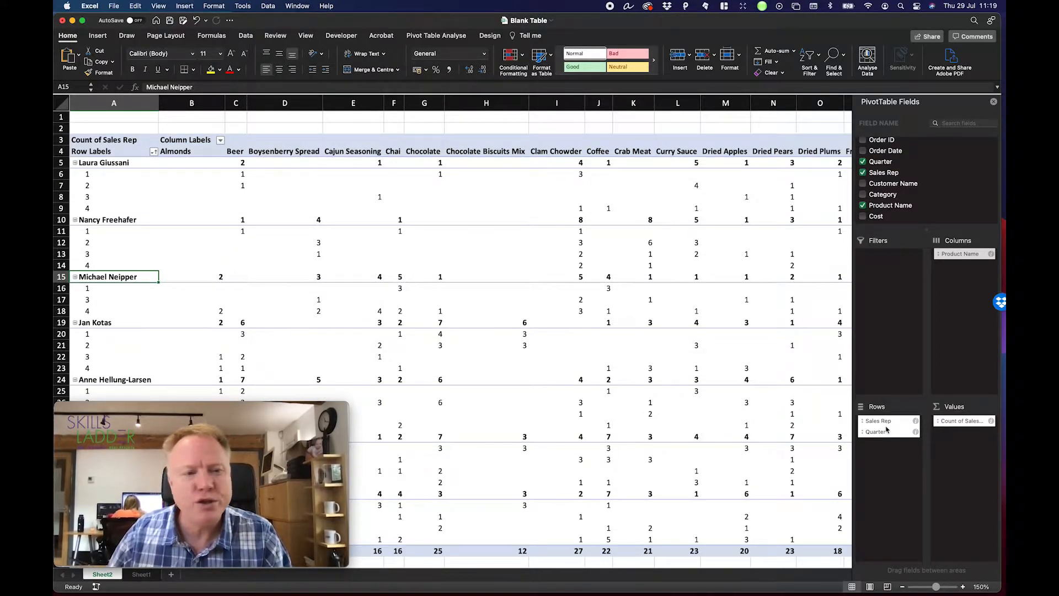
# - Reorder the row fields so Quarter sits above Sales Rep, and collapse and re-expand the quarter 2 group
pyautogui.moveTo(881, 432)
pyautogui.mouseDown()
pyautogui.moveTo(893, 426)
pyautogui.moveTo(896, 447)
pyautogui.mouseUp()
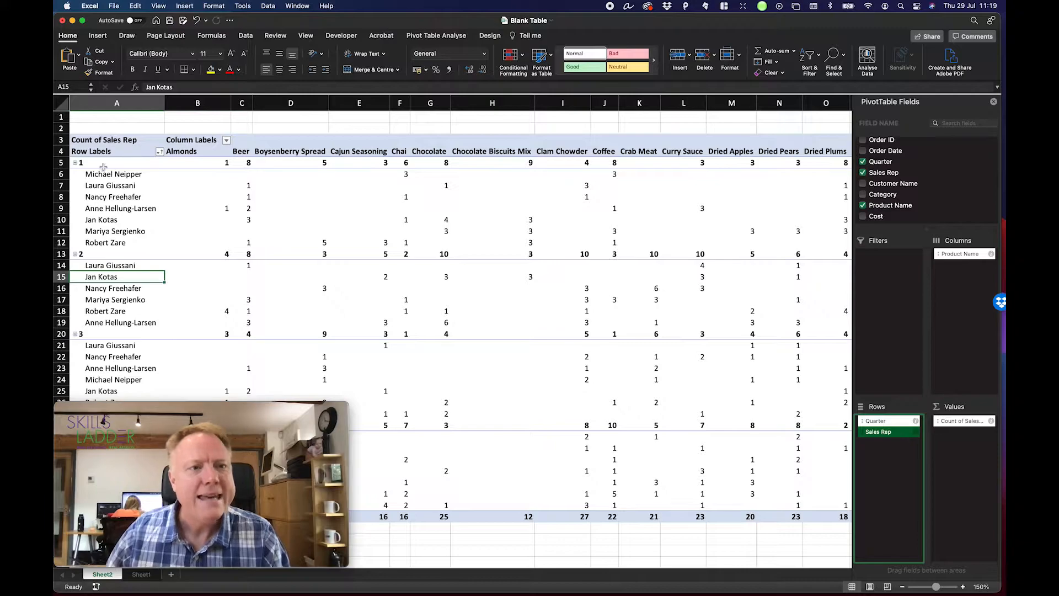
pyautogui.click(98, 163)
pyautogui.moveTo(103, 174); pyautogui.dragTo(115, 325)
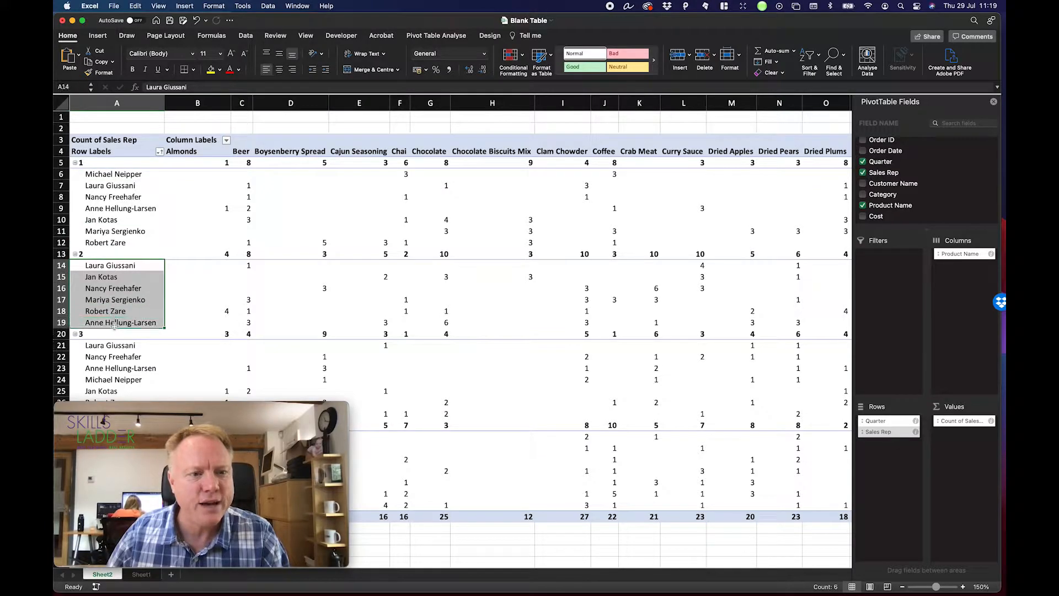
pyautogui.click(75, 254)
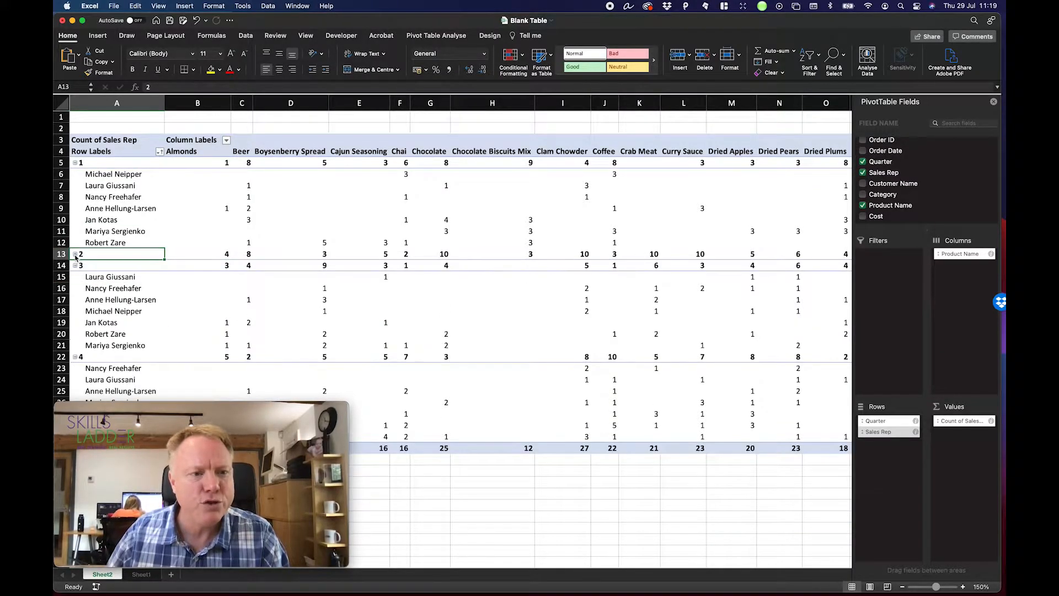
pyautogui.click(75, 255)
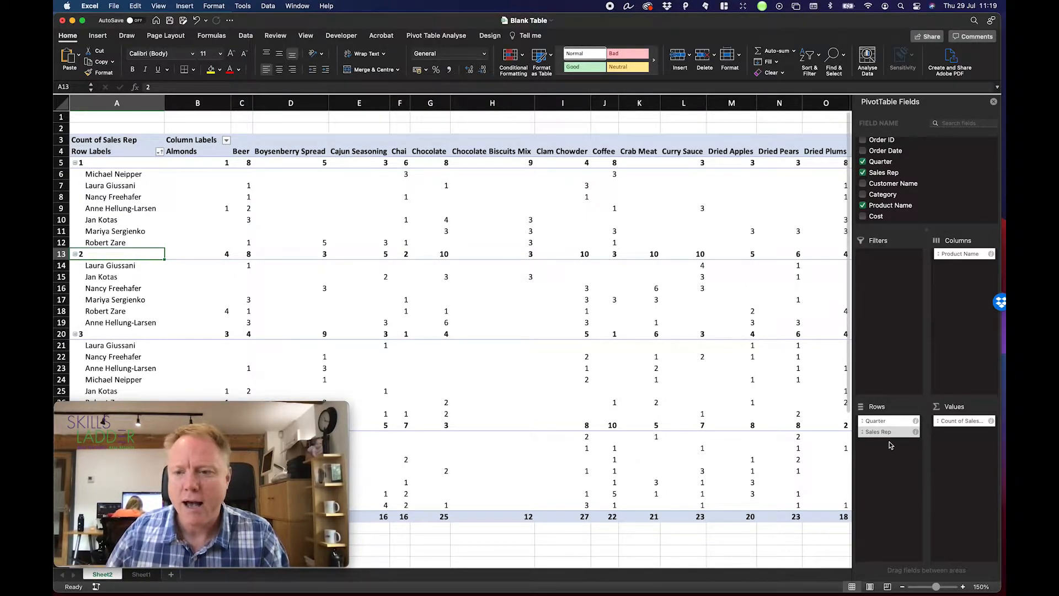
# - Remove Product Name from the pivot table's columns and Quarter from its rows
pyautogui.click(955, 255)
pyautogui.click(902, 360)
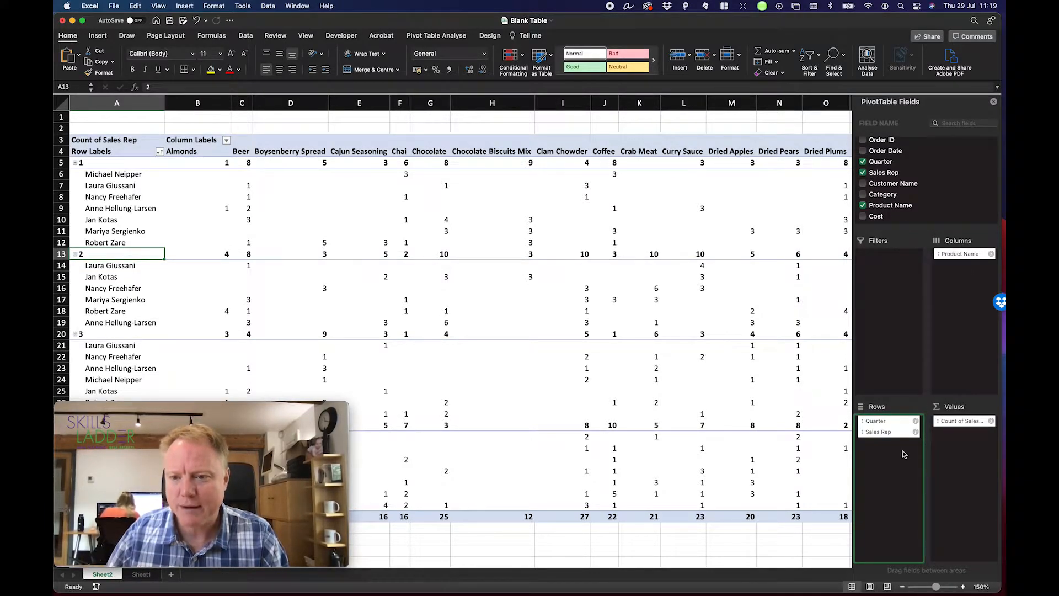
pyautogui.click(880, 421)
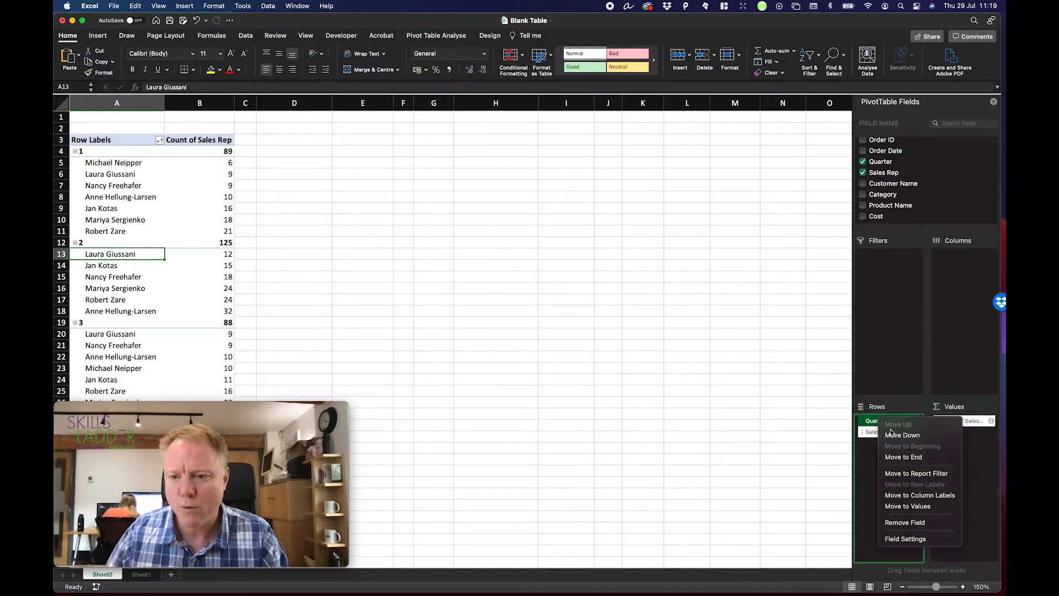
pyautogui.click(947, 522)
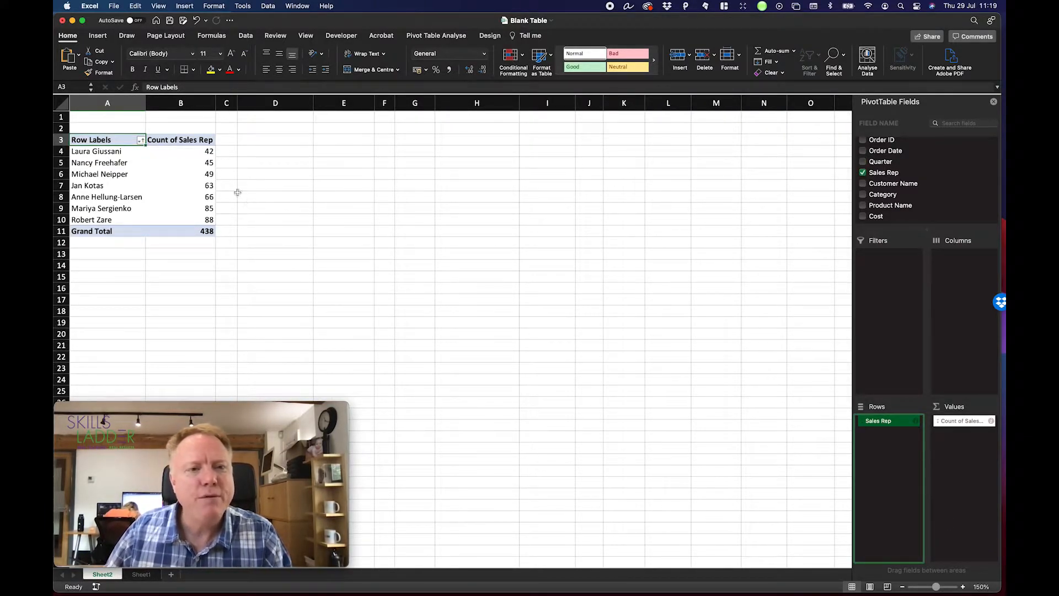
# - Center the sales reps' order counts in cells B4 to B10 of the pivot table
pyautogui.moveTo(189, 151); pyautogui.dragTo(193, 220)
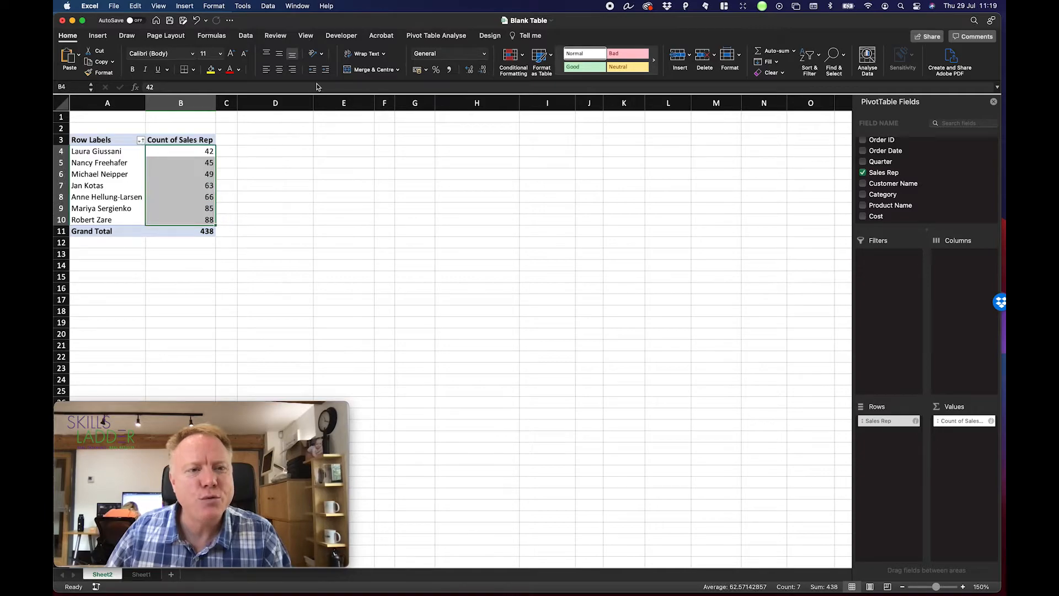
pyautogui.click(279, 69)
pyautogui.click(302, 189)
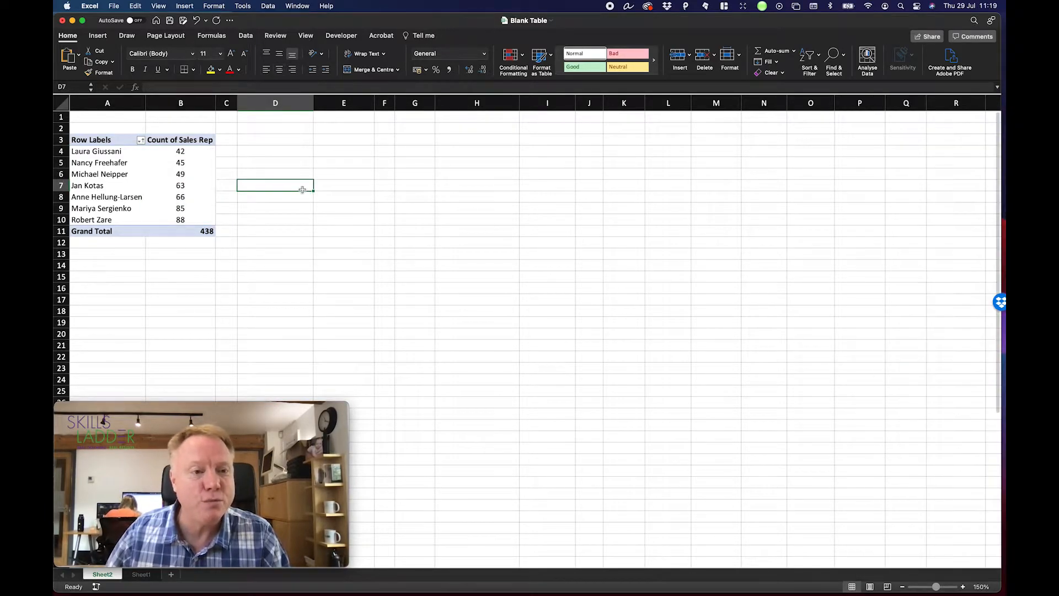
# - Bring back the pivot table's field list and look through the available fields
pyautogui.click(210, 183)
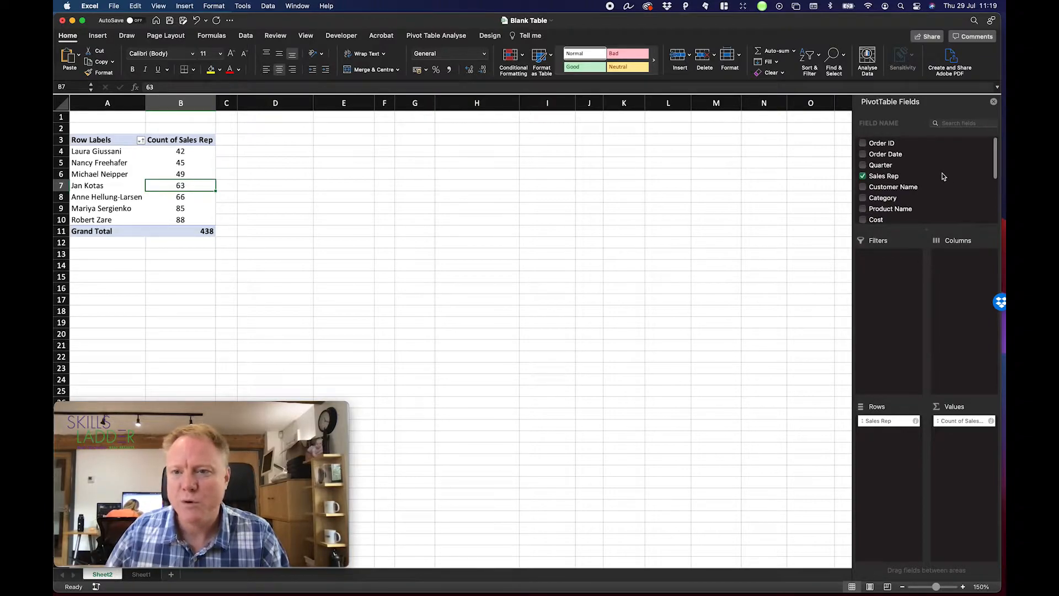
pyautogui.scroll(-3, 943, 177)
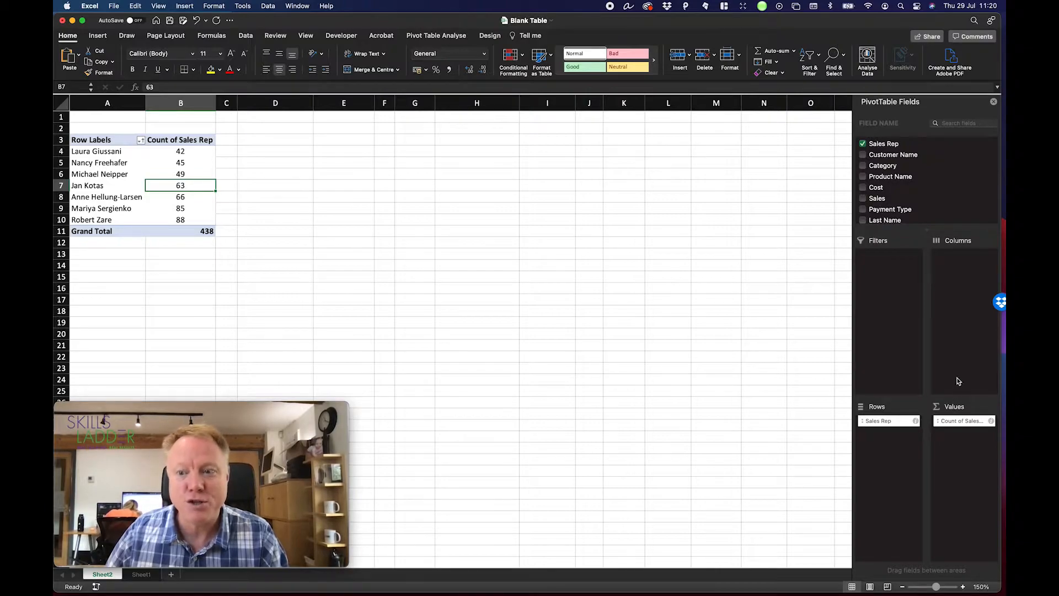
# - Add Sales to the pivot table's values and apply comma style with two decimals to the sales sums in C4 to C10
pyautogui.moveTo(878, 199); pyautogui.dragTo(968, 448)
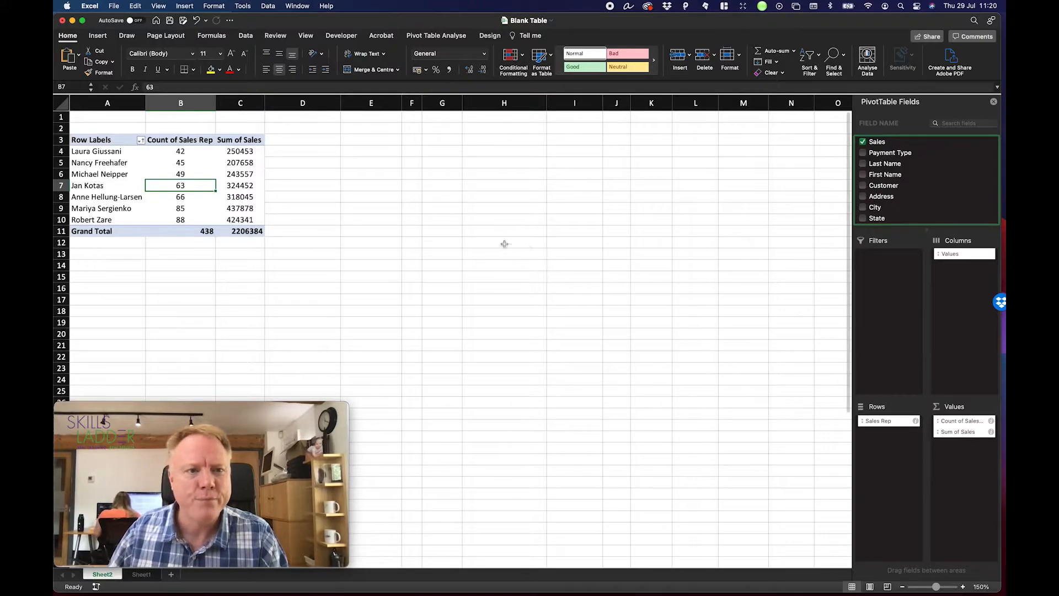
pyautogui.moveTo(247, 153); pyautogui.dragTo(249, 217)
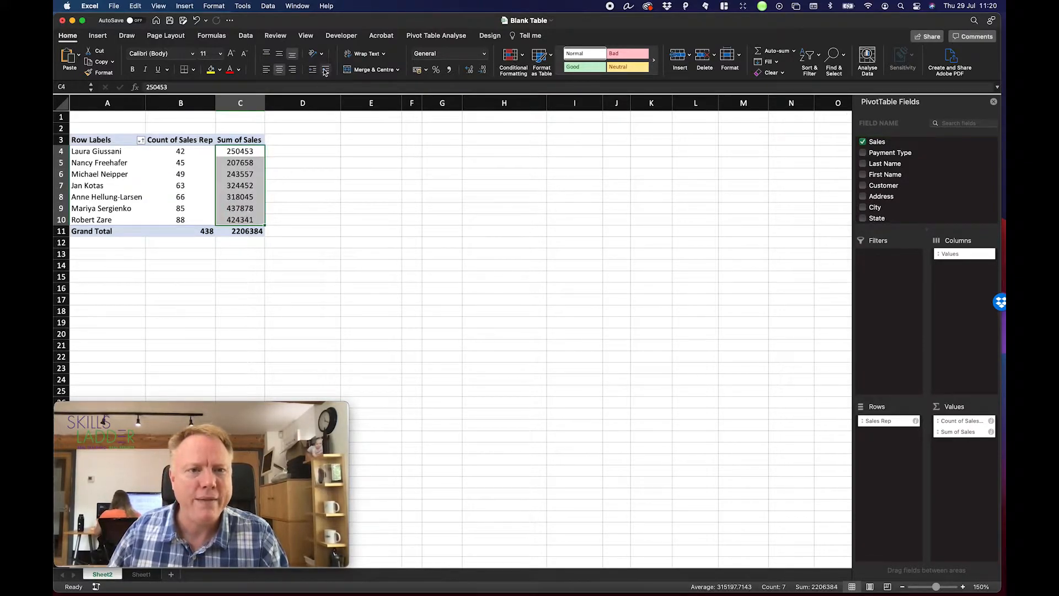
pyautogui.click(483, 54)
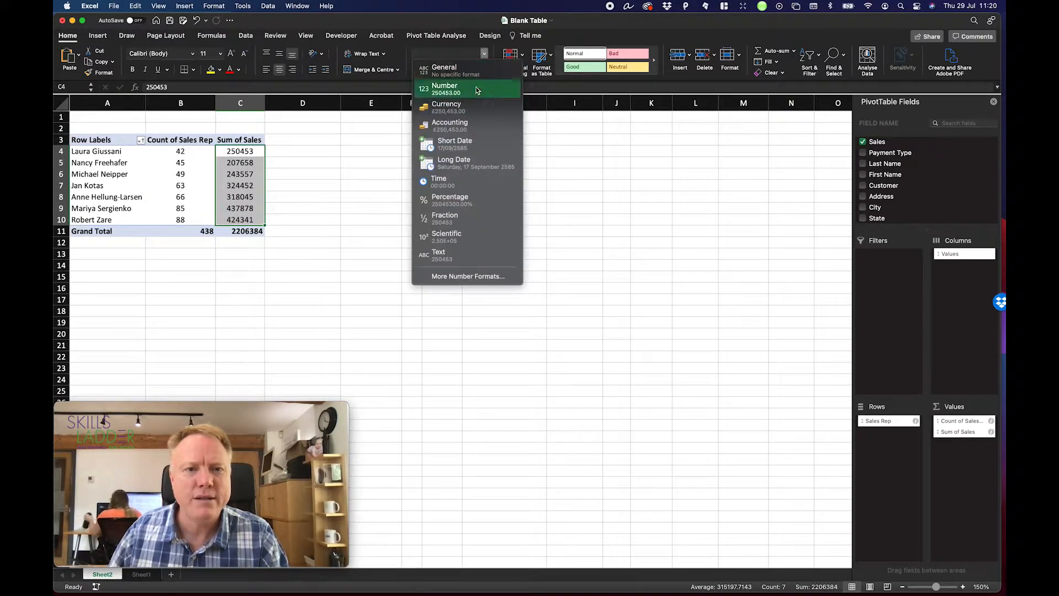
pyautogui.click(459, 26)
pyautogui.click(449, 69)
pyautogui.click(357, 193)
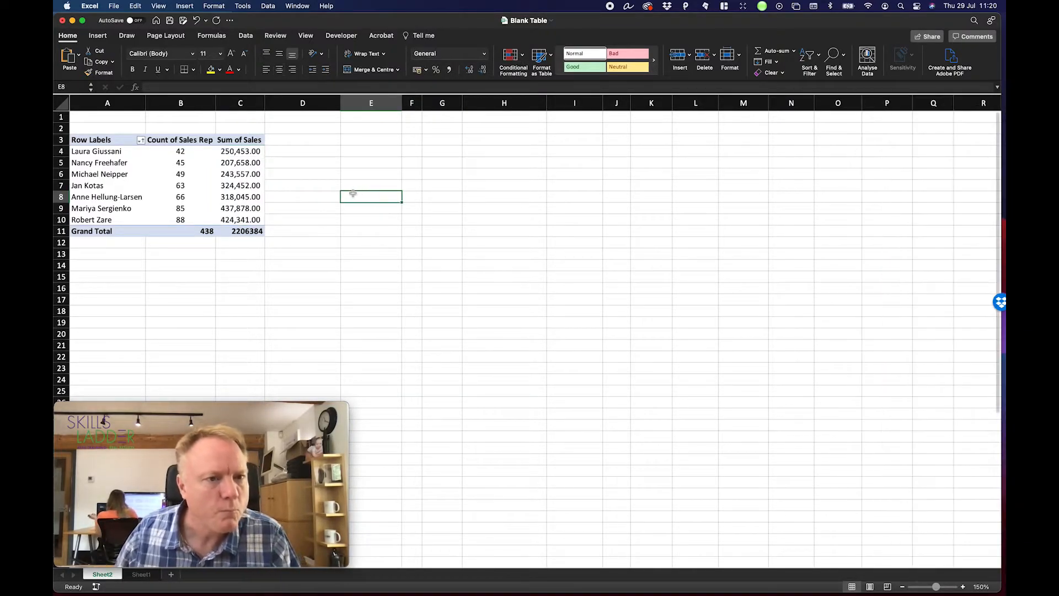
# - Compare the sales reps' order counts with their sales sums in the pivot table
pyautogui.click(246, 162)
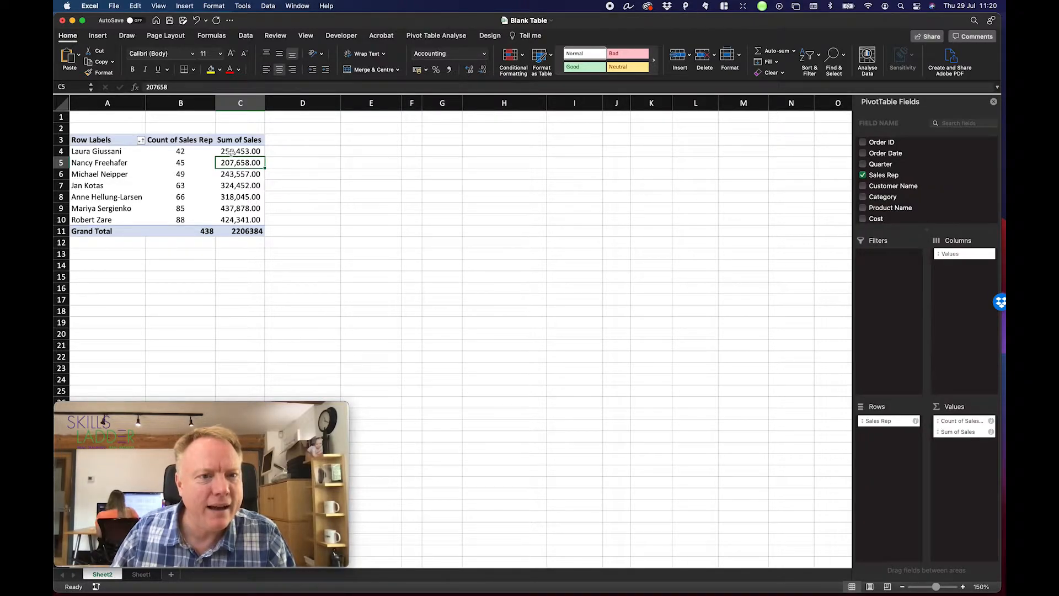
pyautogui.click(247, 221)
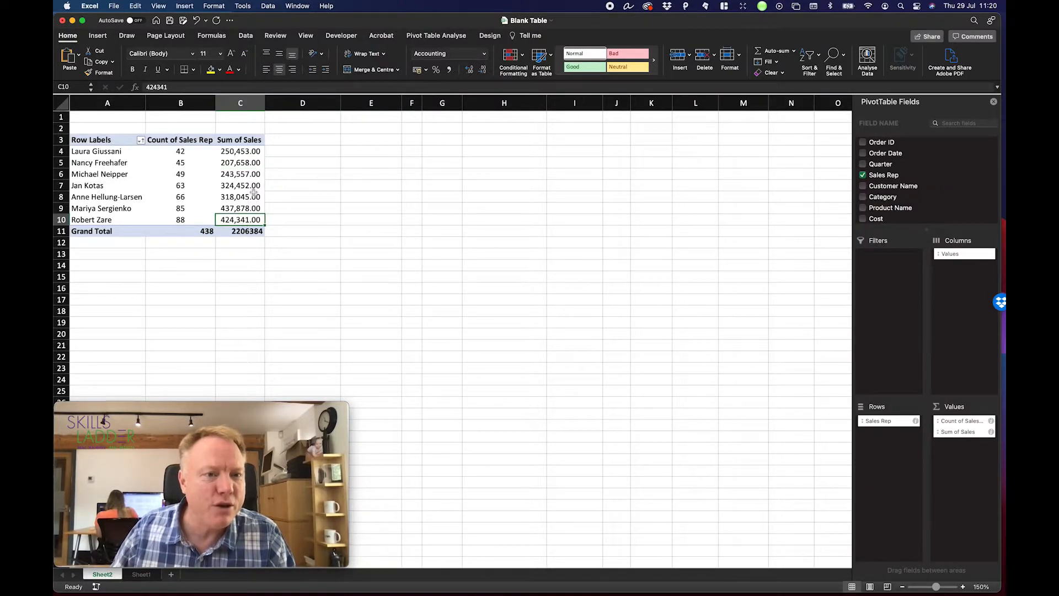
pyautogui.click(241, 152)
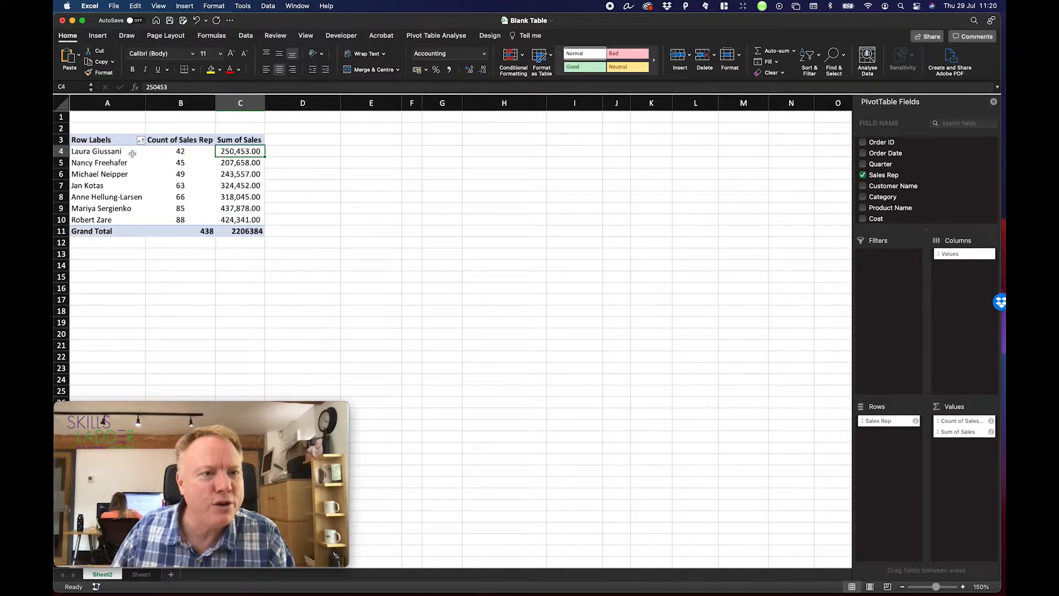
pyautogui.click(181, 151)
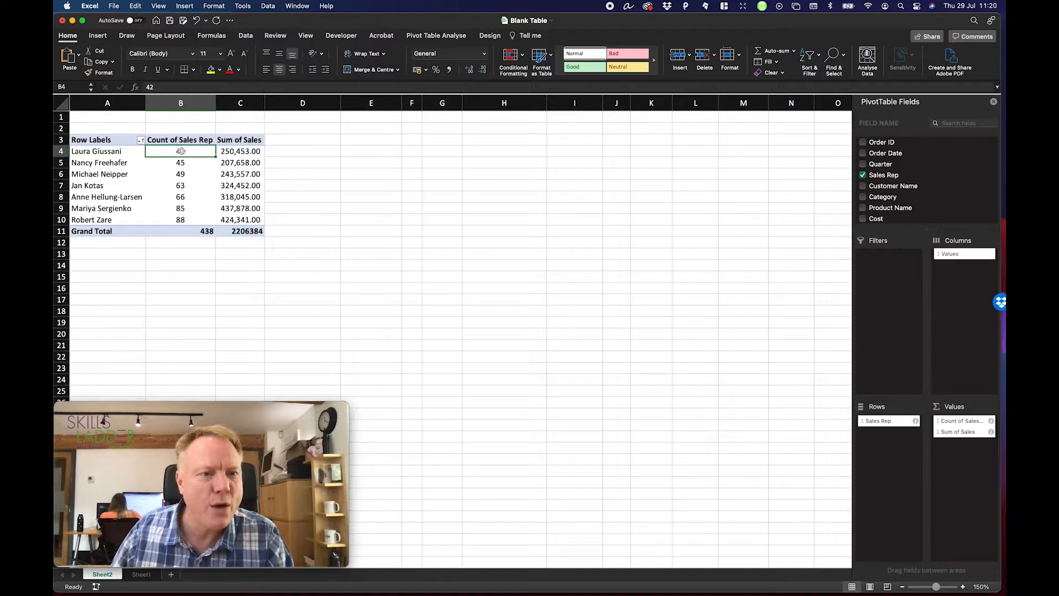
pyautogui.click(235, 152)
pyautogui.click(238, 163)
pyautogui.click(246, 174)
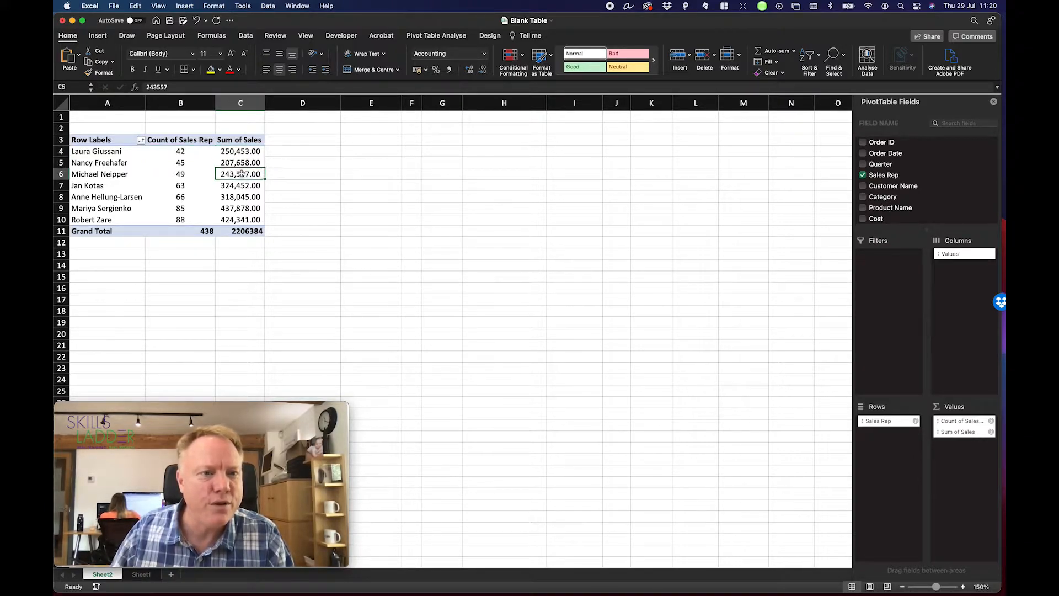
pyautogui.click(234, 152)
pyautogui.click(238, 175)
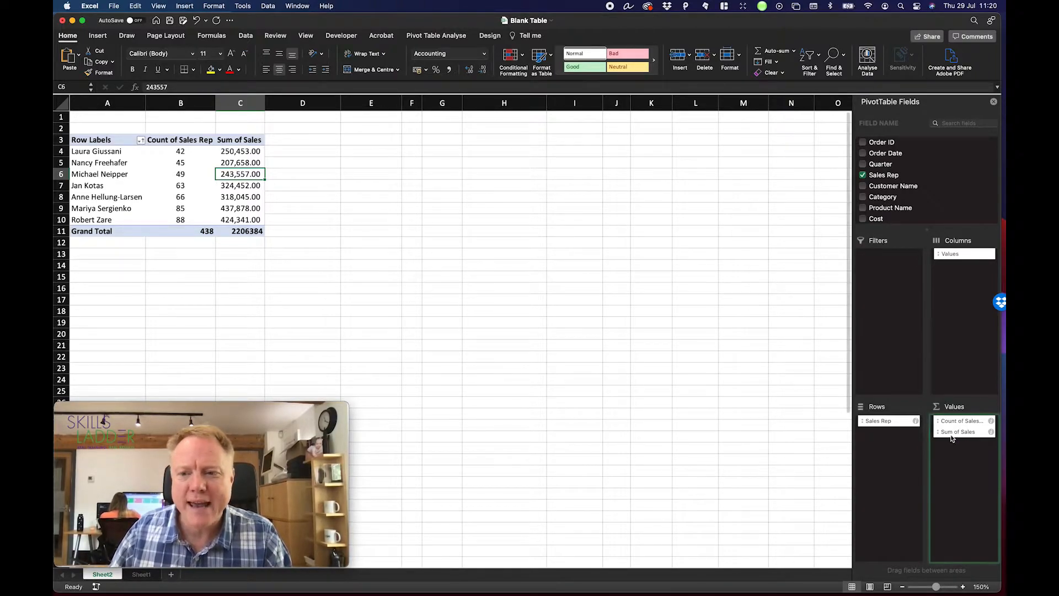
# - Move Sum of Sales ahead of the sales rep count in the pivot table's values and center the count's grand total in C11
pyautogui.moveTo(944, 424); pyautogui.dragTo(964, 442)
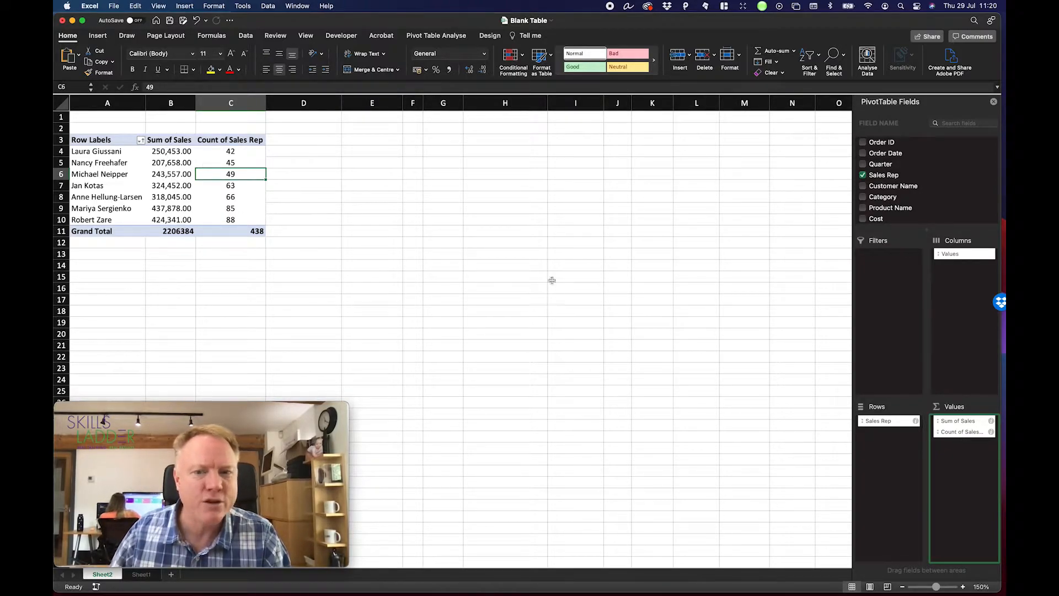
pyautogui.click(963, 421)
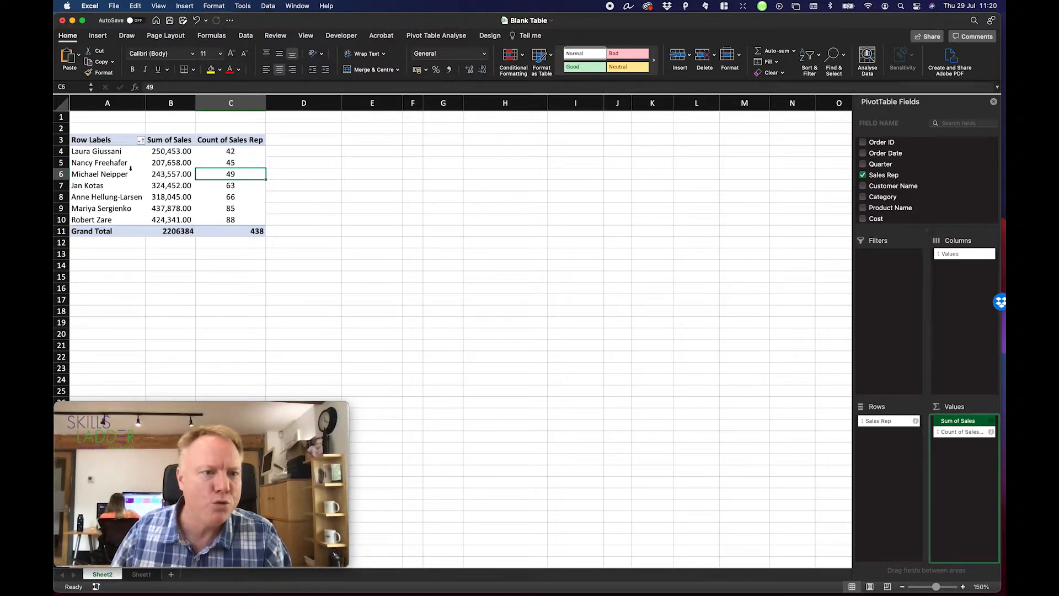
pyautogui.click(201, 230)
pyautogui.click(280, 70)
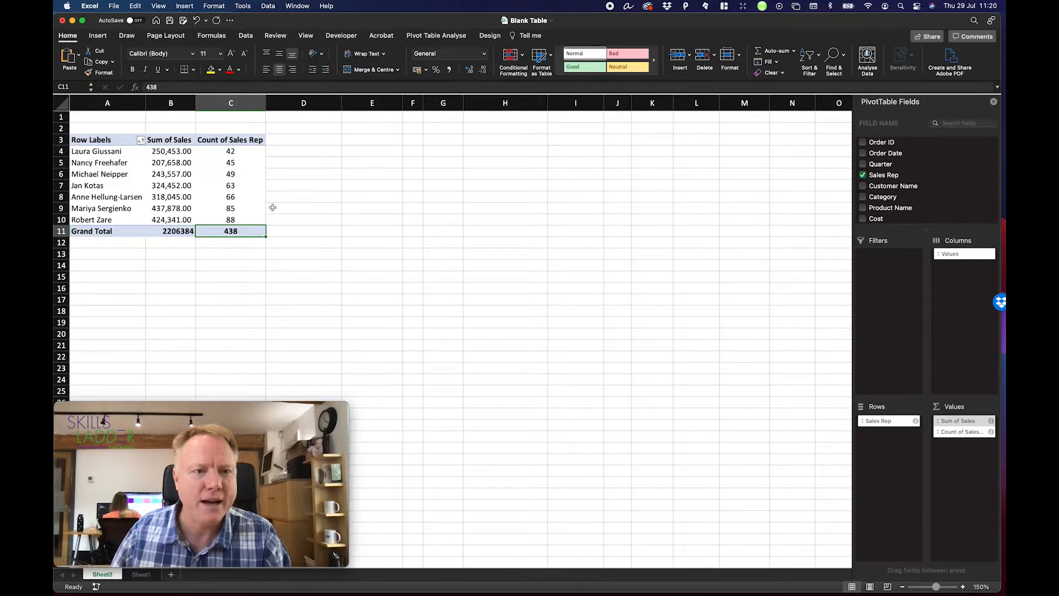
pyautogui.click(258, 187)
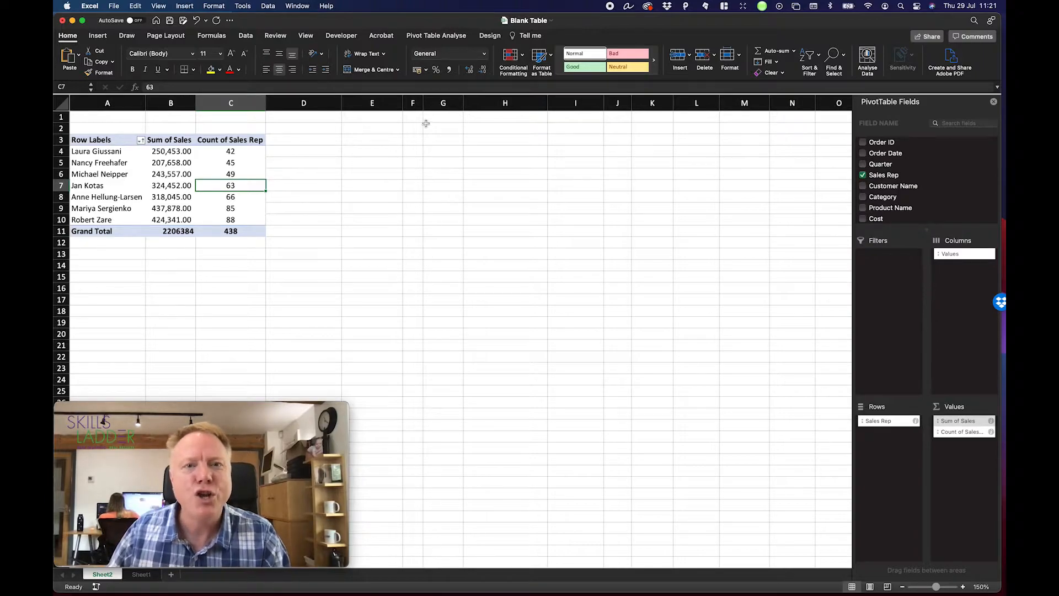
pyautogui.click(198, 175)
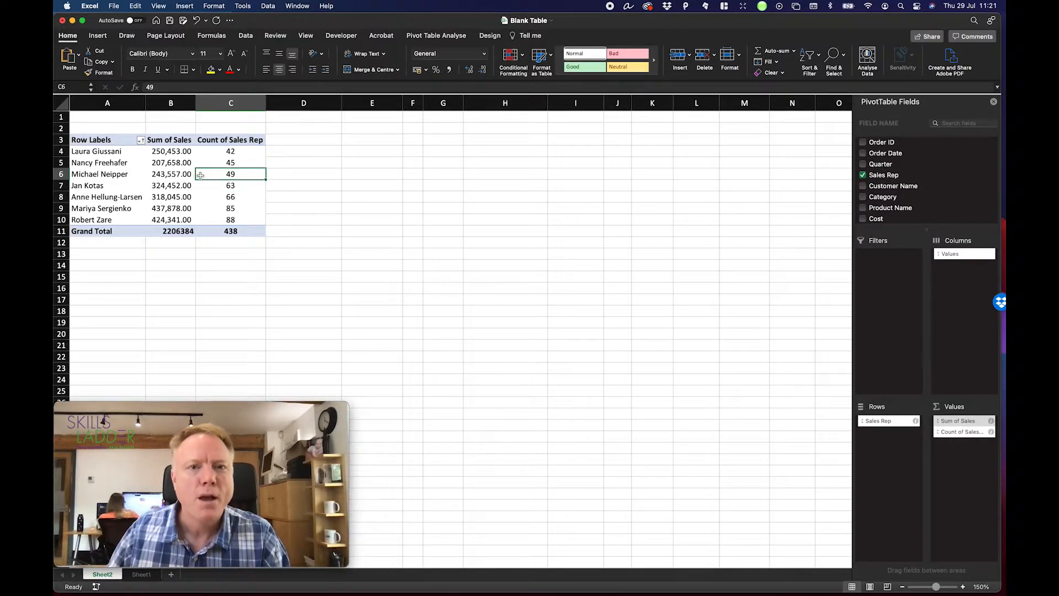
pyautogui.click(435, 36)
pyautogui.click(488, 36)
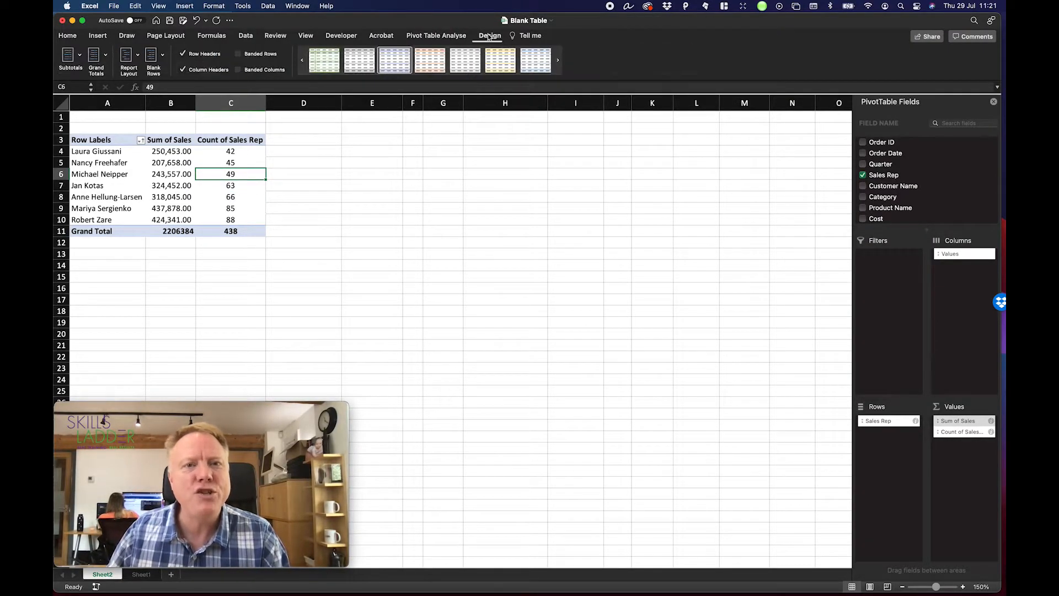
pyautogui.click(453, 37)
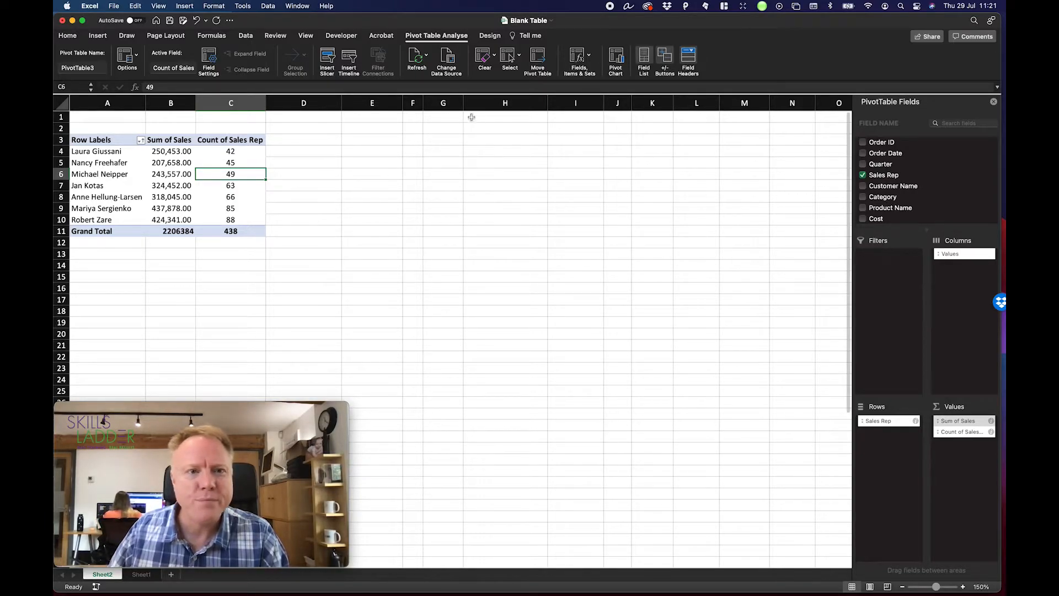
pyautogui.click(349, 58)
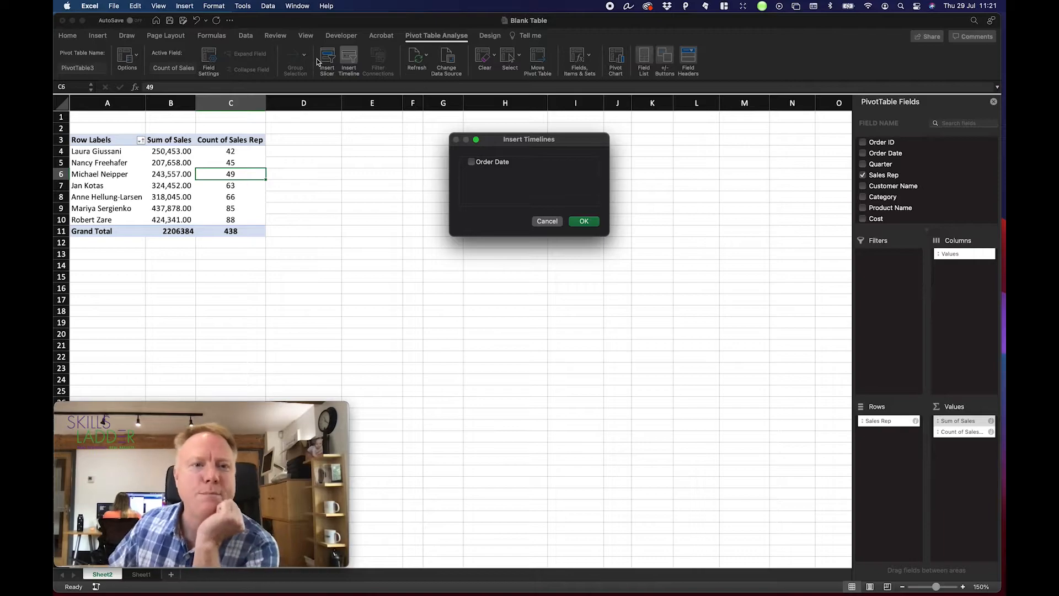
pyautogui.click(547, 221)
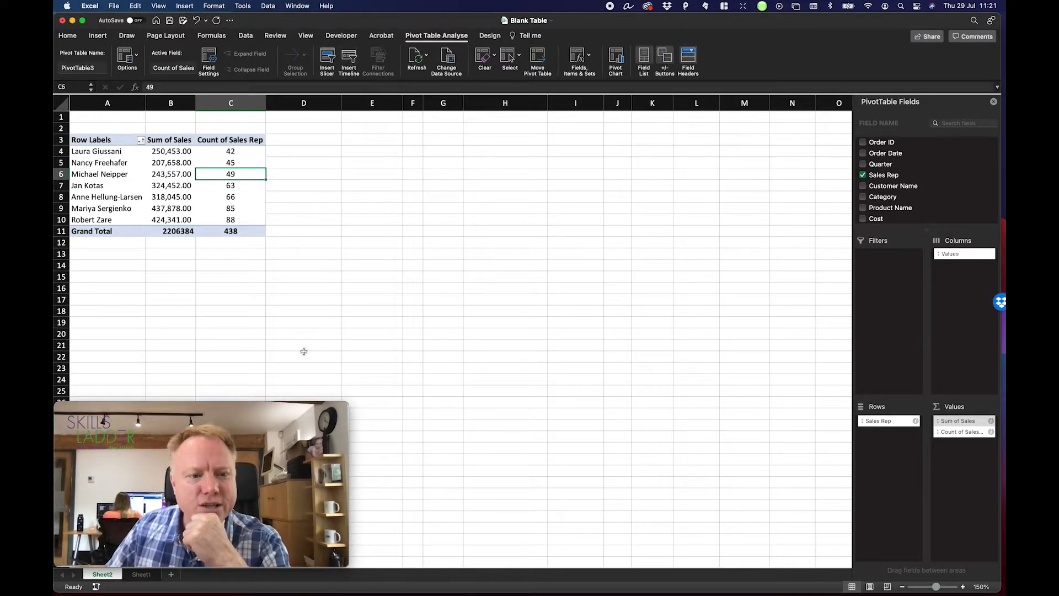
# - Examine the columns of the order table on Sheet1, especially the dates in Order Date
pyautogui.click(142, 577)
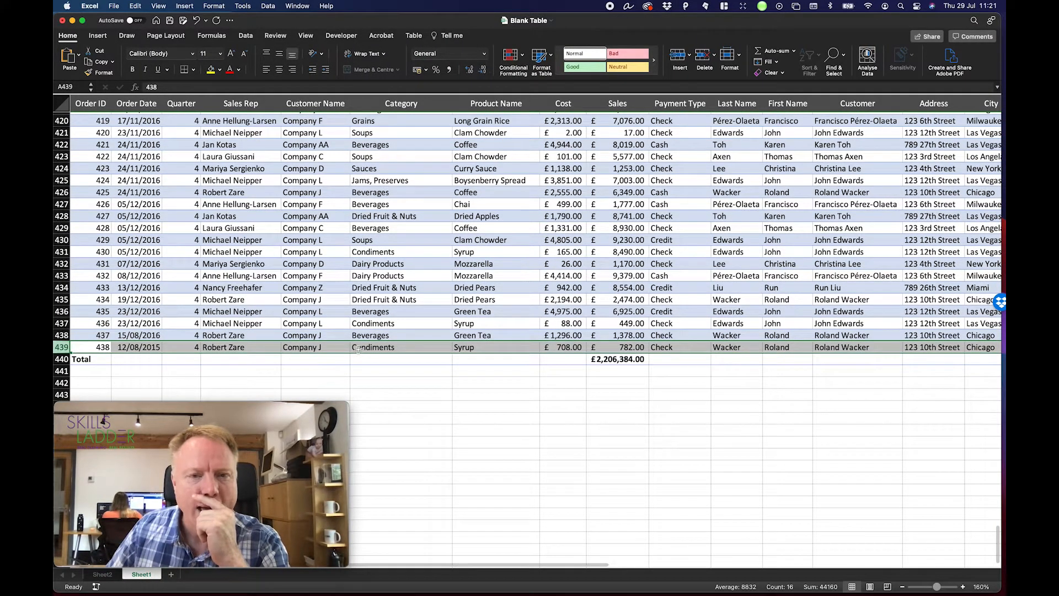
pyautogui.moveTo(356, 240); pyautogui.dragTo(899, 252)
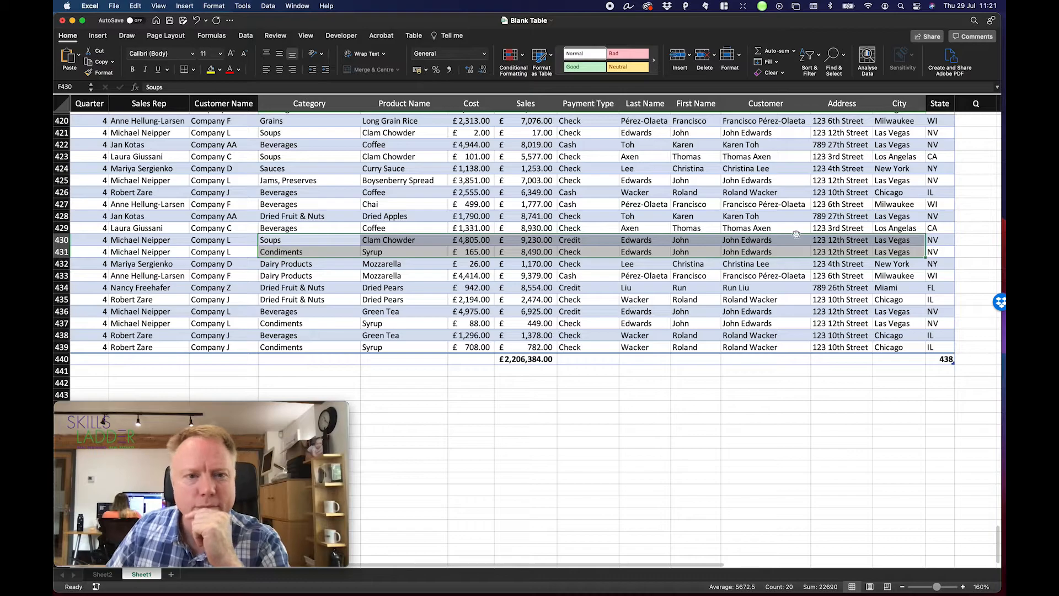
pyautogui.hscroll(-3, 827, 234)
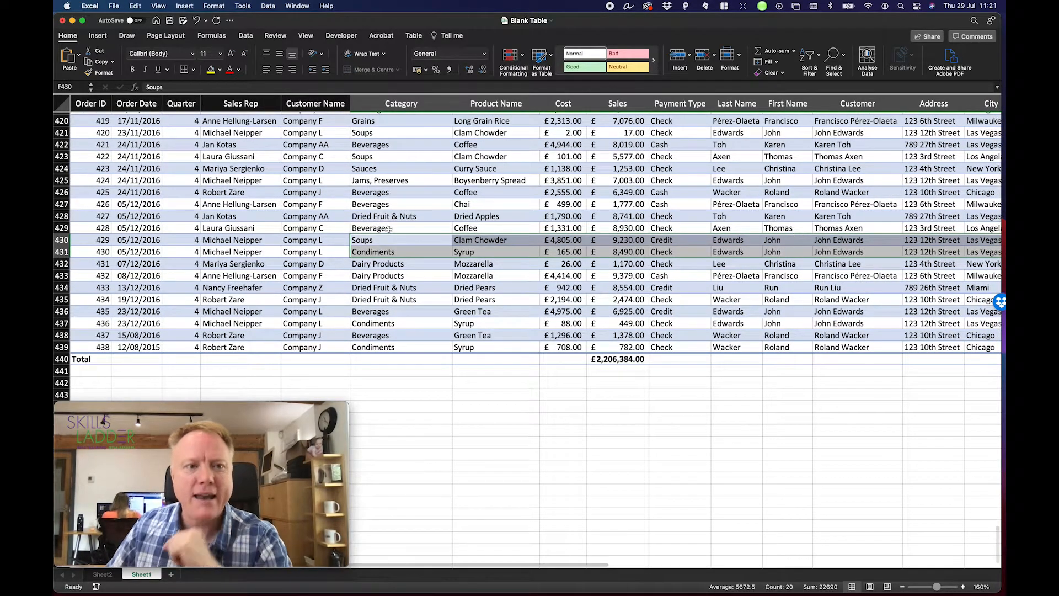
pyautogui.click(138, 192)
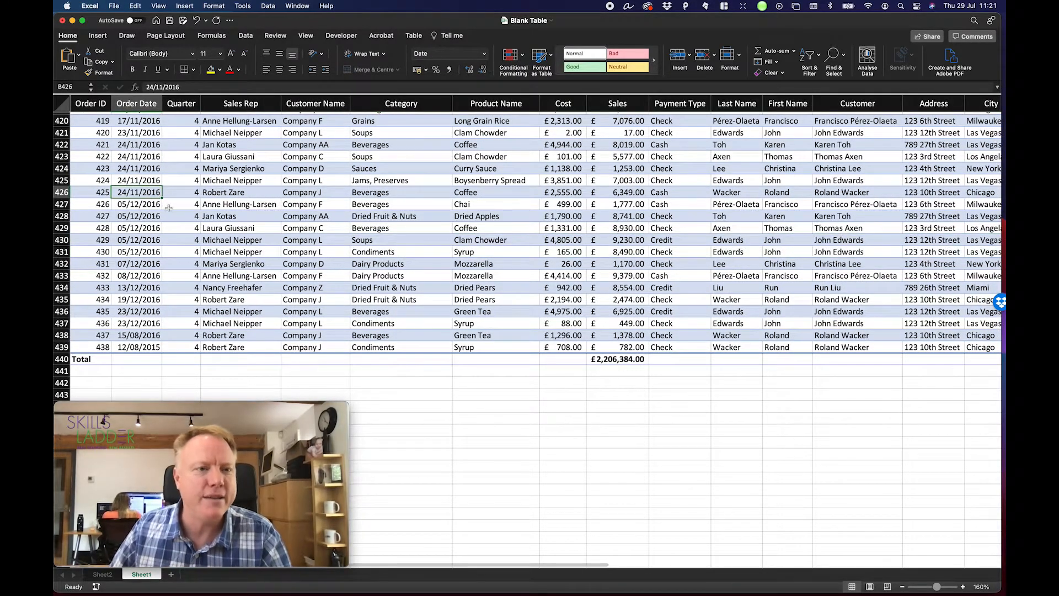
pyautogui.click(138, 166)
pyautogui.click(138, 240)
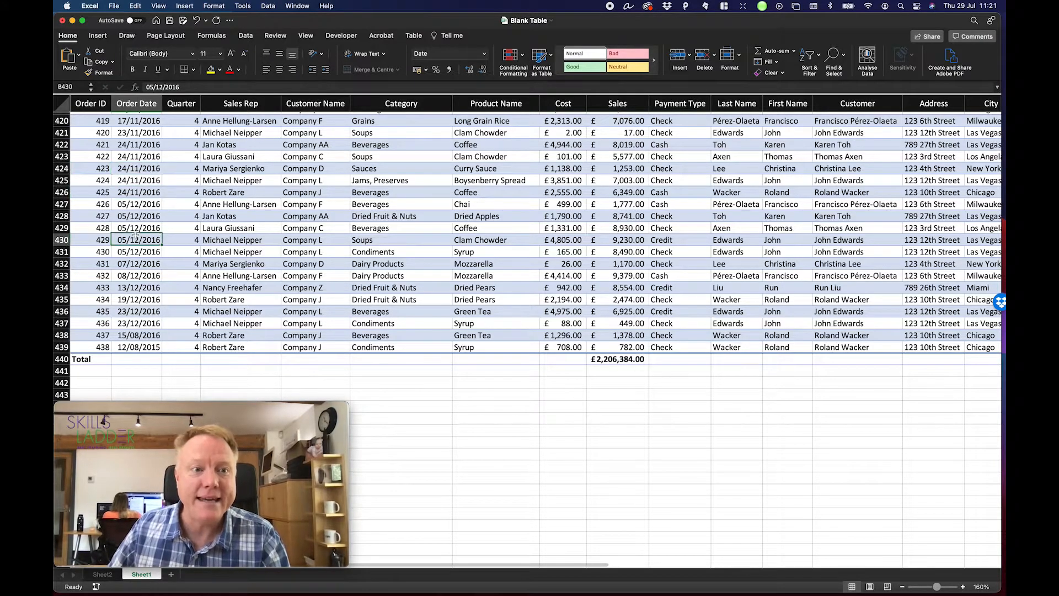
# - Insert an Order Date timeline for the pivot table on Sheet2 and place it beside the pivot table
pyautogui.click(102, 574)
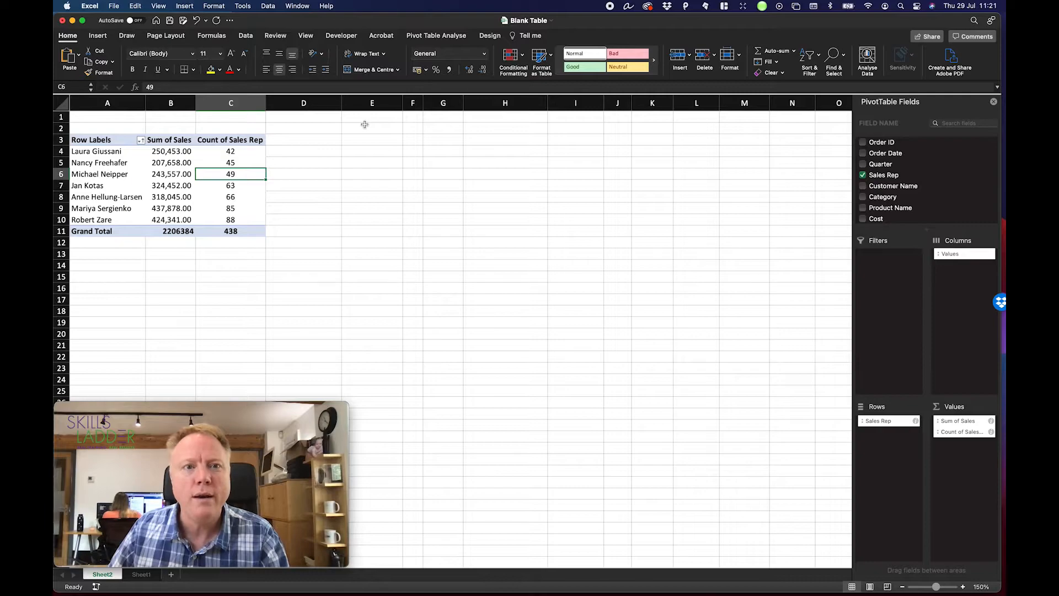
pyautogui.click(490, 35)
pyautogui.click(455, 38)
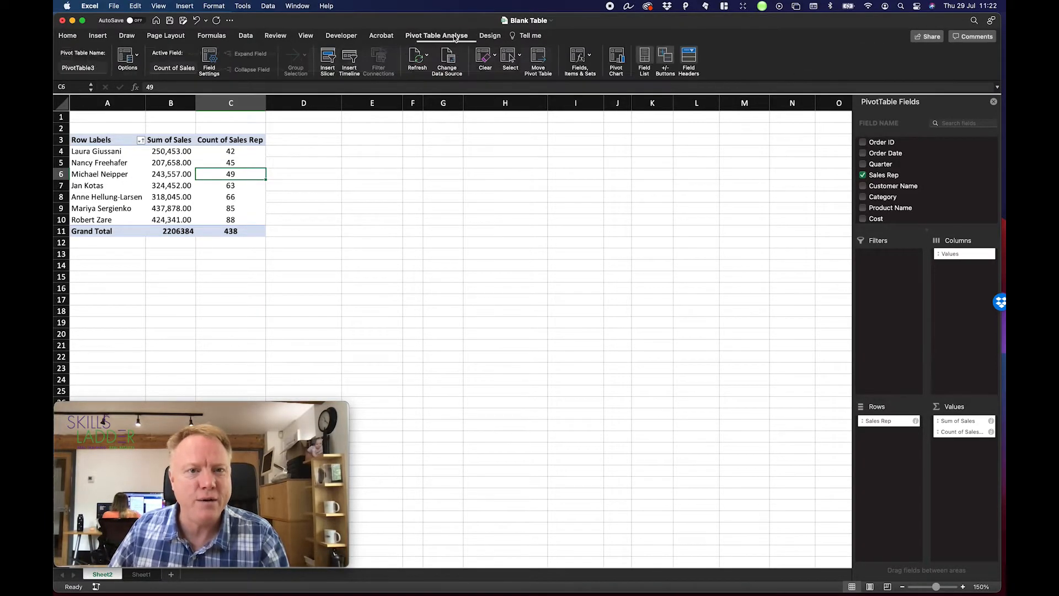
pyautogui.click(349, 59)
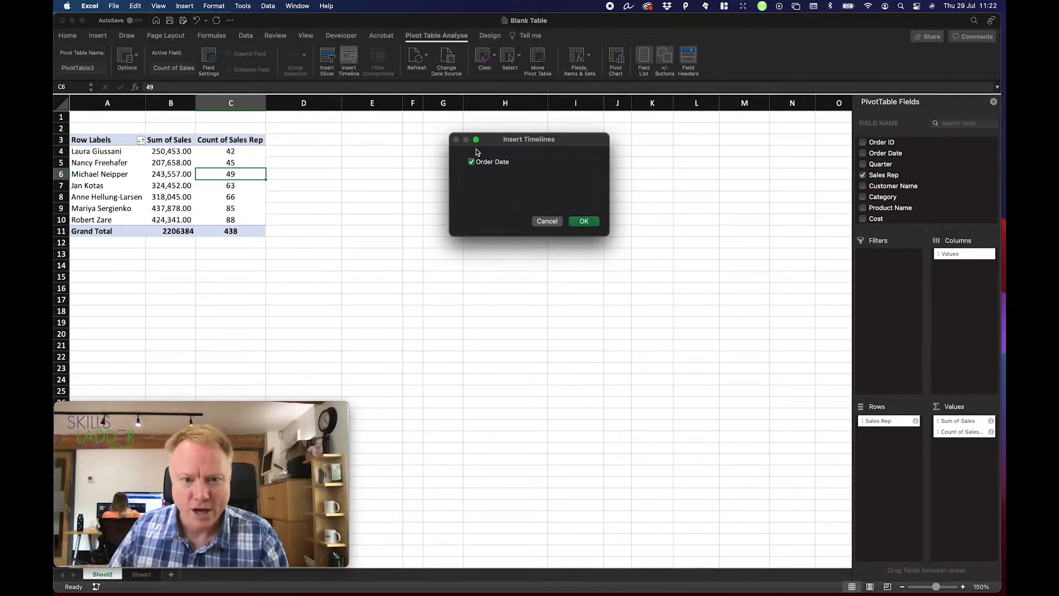
pyautogui.click(584, 221)
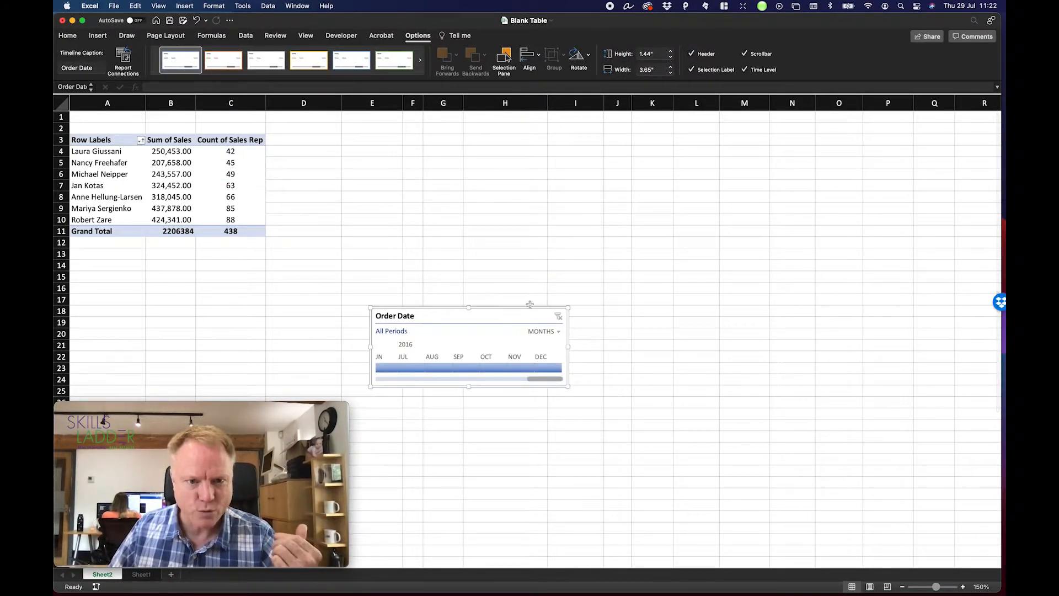
pyautogui.moveTo(505, 313); pyautogui.dragTo(475, 151)
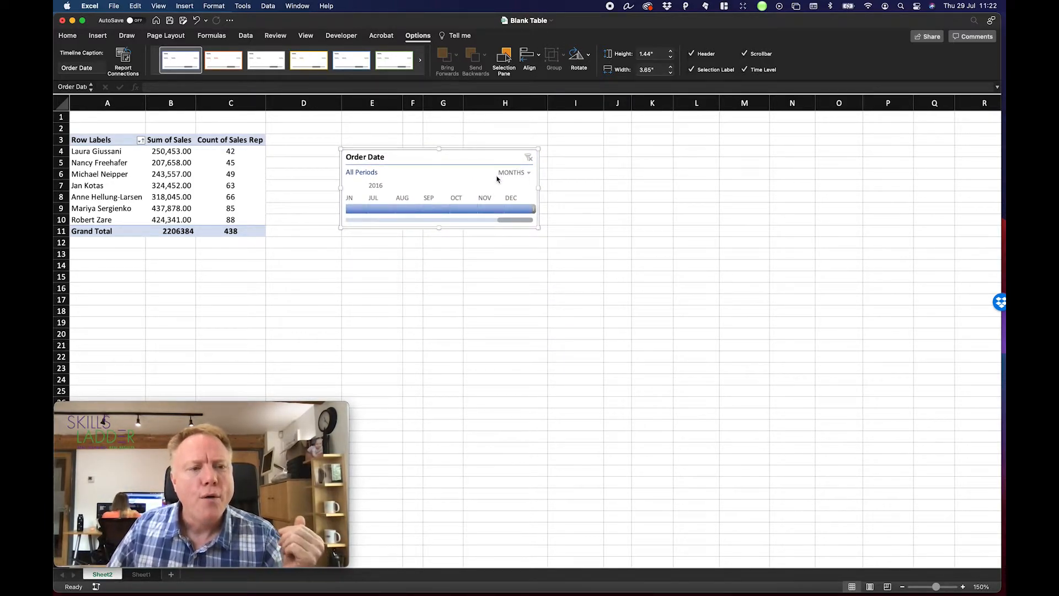
# - Filter the pivot table by months with the Order Date timeline, trying October to December, September and October before choosing August to October 2016
pyautogui.click(528, 175)
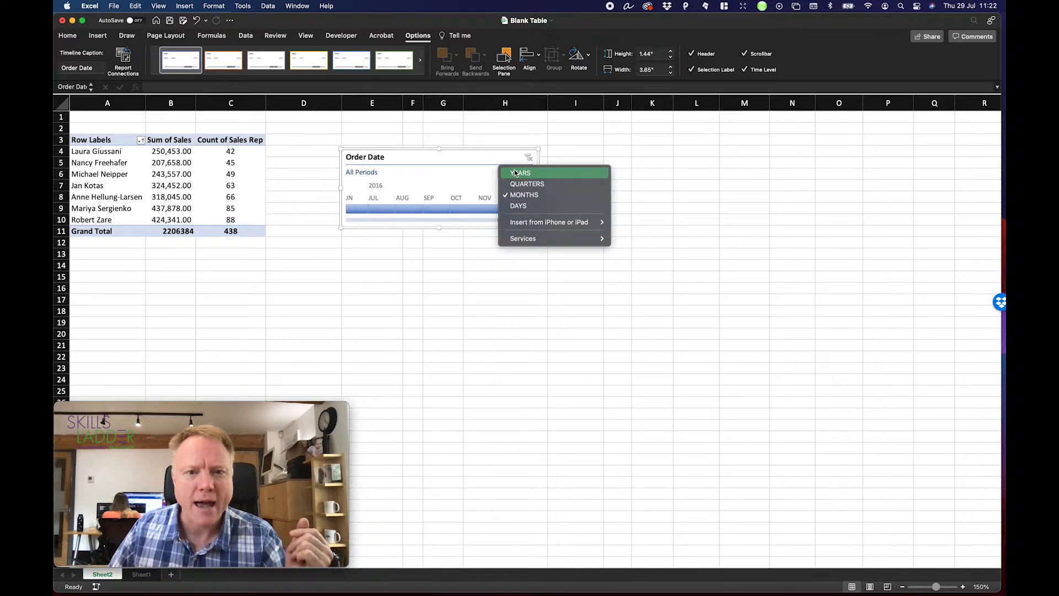
pyautogui.click(481, 174)
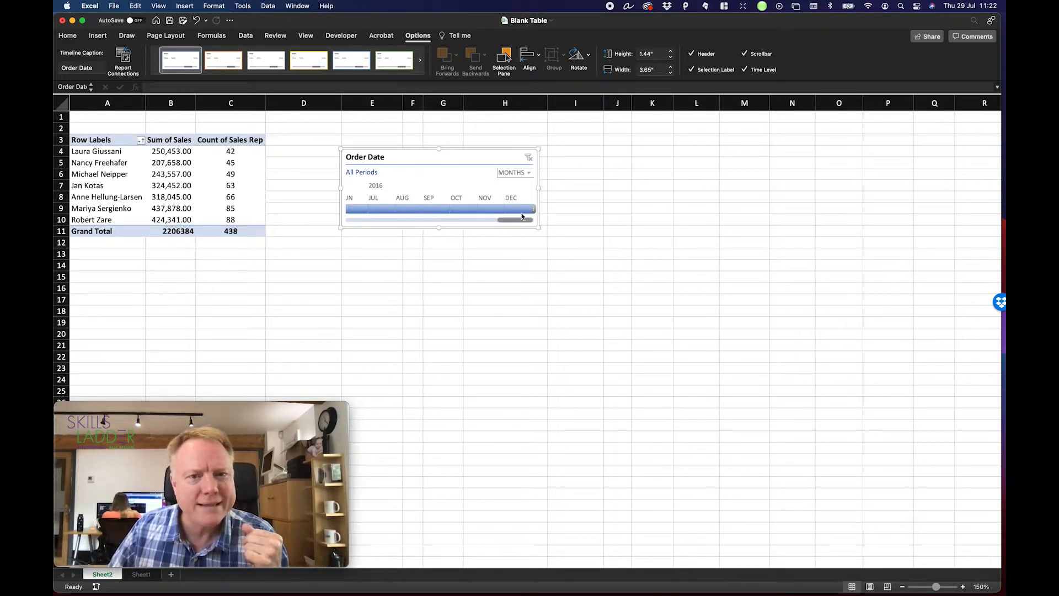
pyautogui.moveTo(509, 210); pyautogui.dragTo(464, 210)
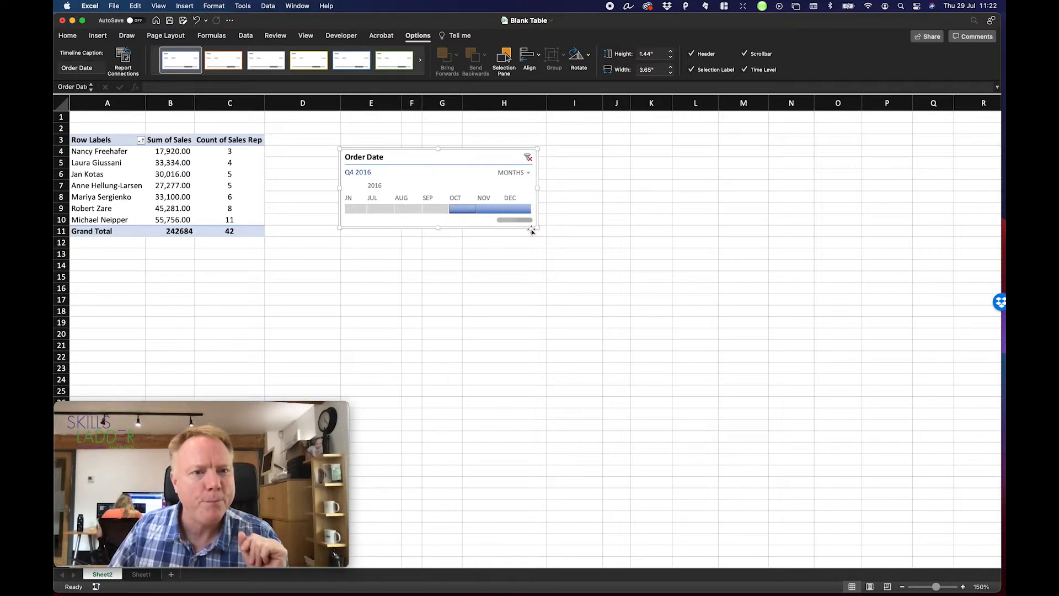
pyautogui.click(436, 209)
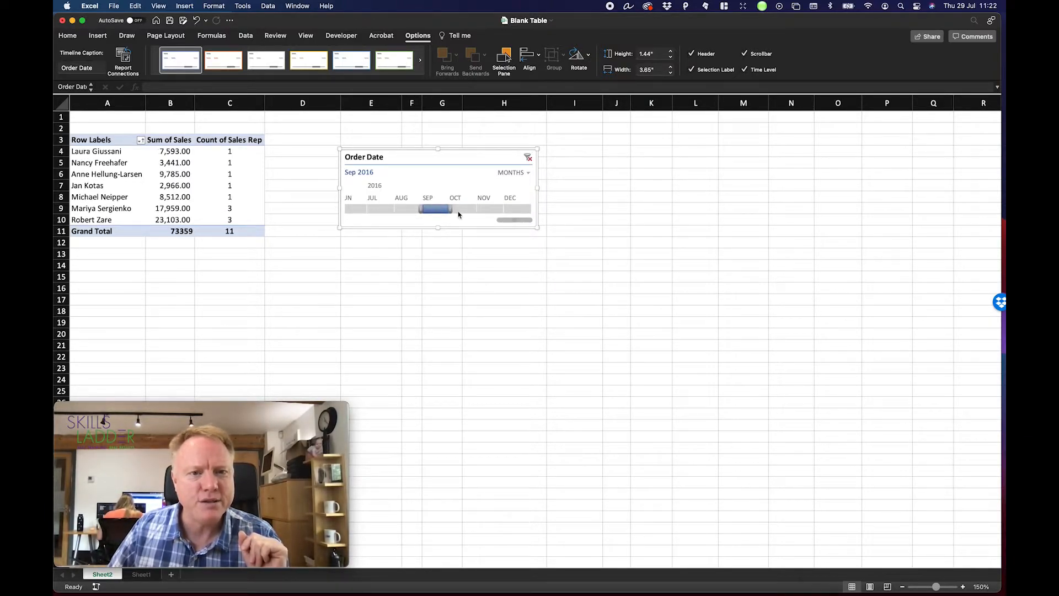
pyautogui.click(463, 209)
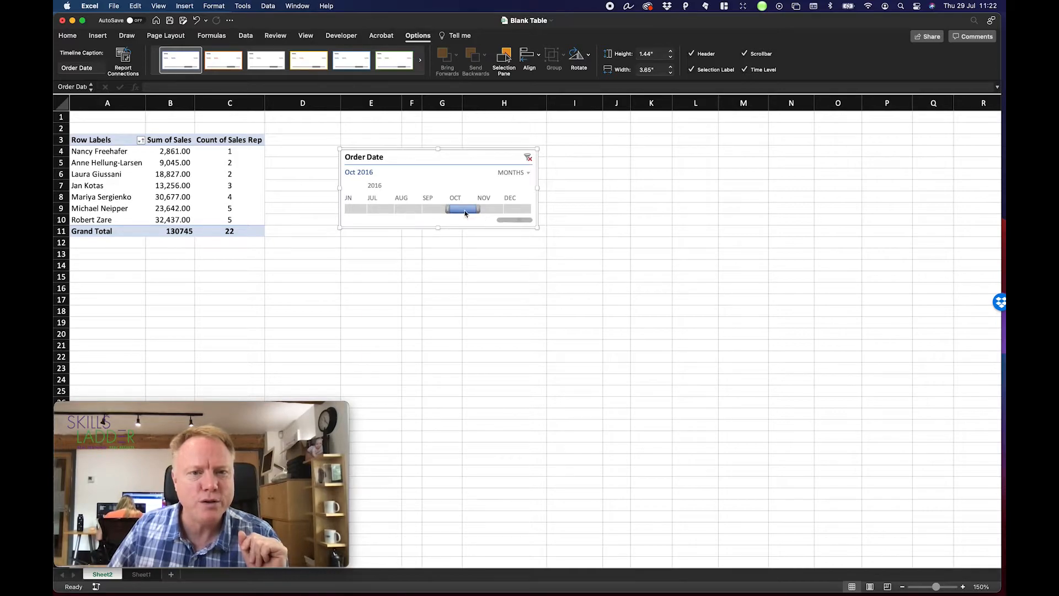
pyautogui.keyDown('shift'); pyautogui.click(396, 209); pyautogui.keyUp('shift')
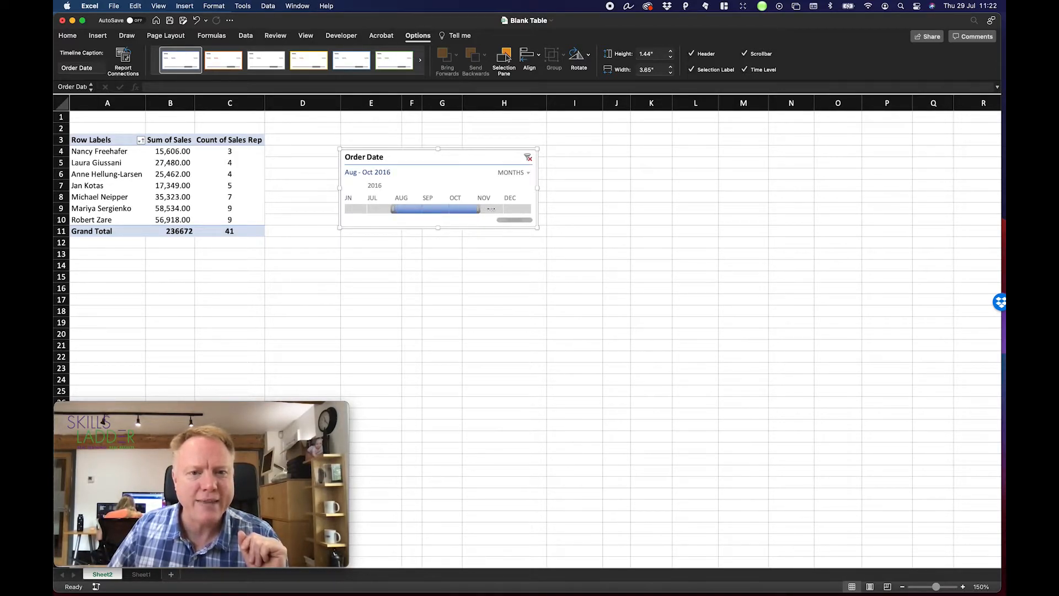
# - Filter the pivot table with the Order Date timeline, trying August to November 2016, July 2016 and August 2016
pyautogui.moveTo(500, 209); pyautogui.dragTo(508, 208)
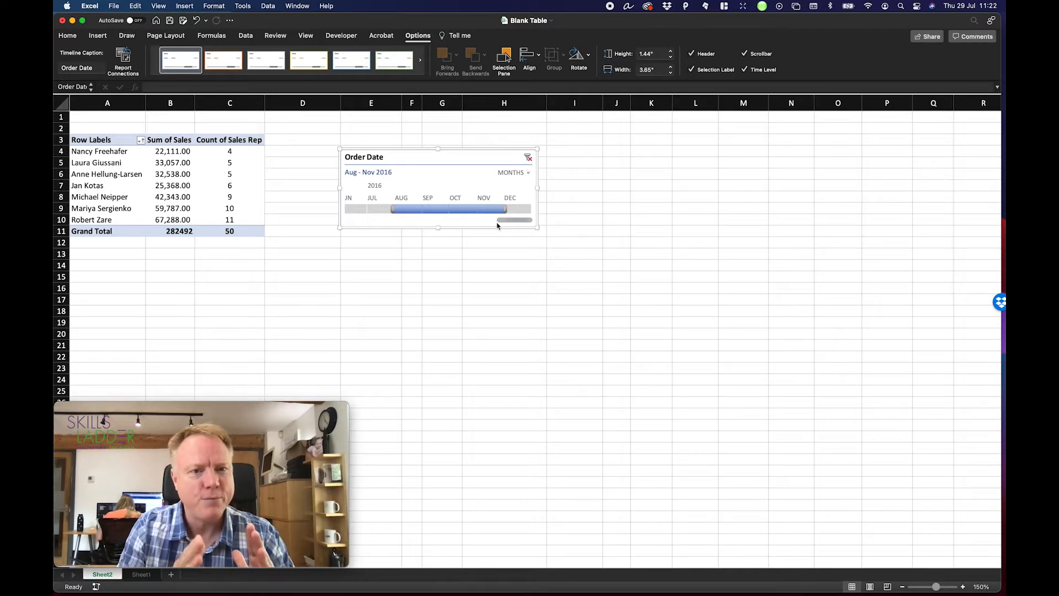
pyautogui.click(377, 209)
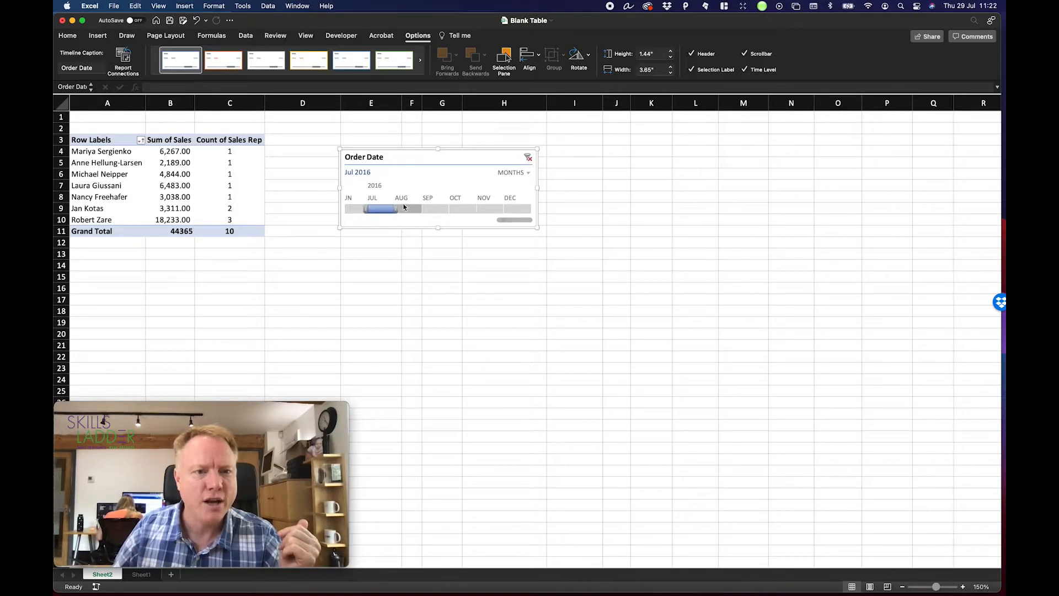
pyautogui.click(404, 208)
pyautogui.click(381, 209)
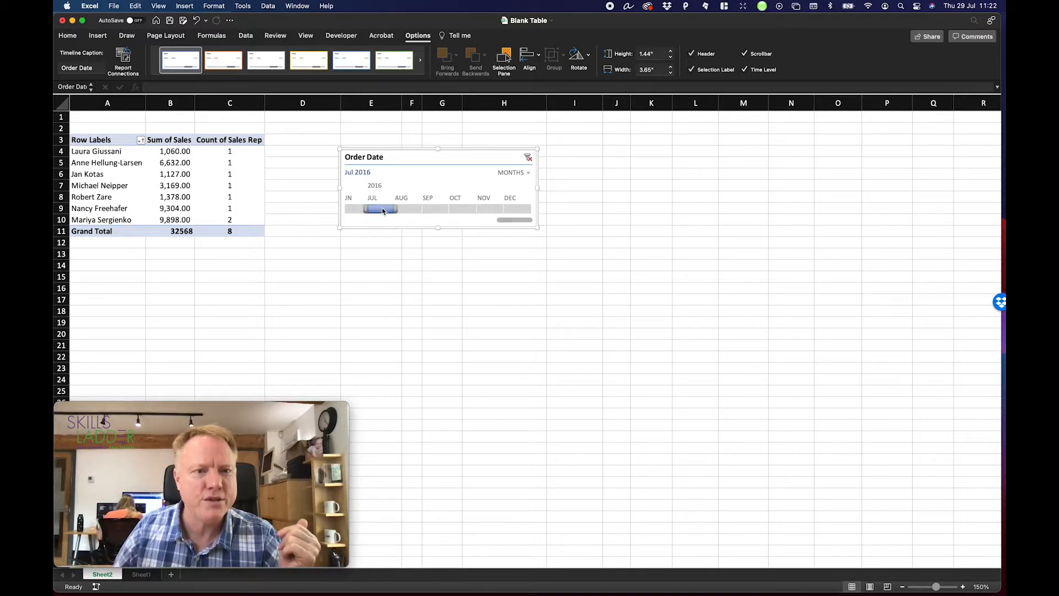
pyautogui.click(412, 209)
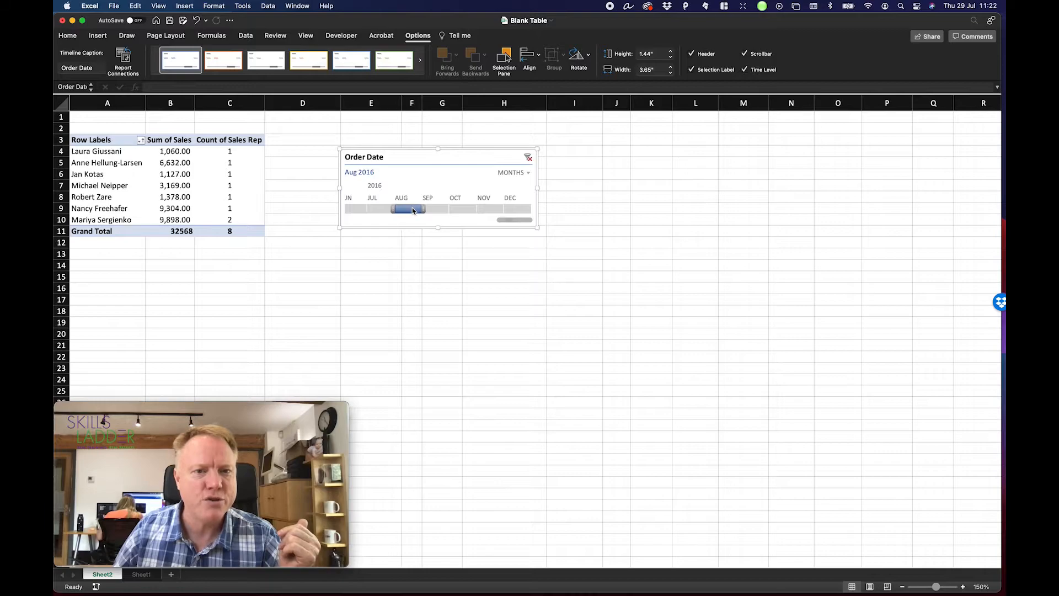
# - Switch the Order Date timeline's time level to days and then to years
pyautogui.click(510, 172)
pyautogui.click(525, 205)
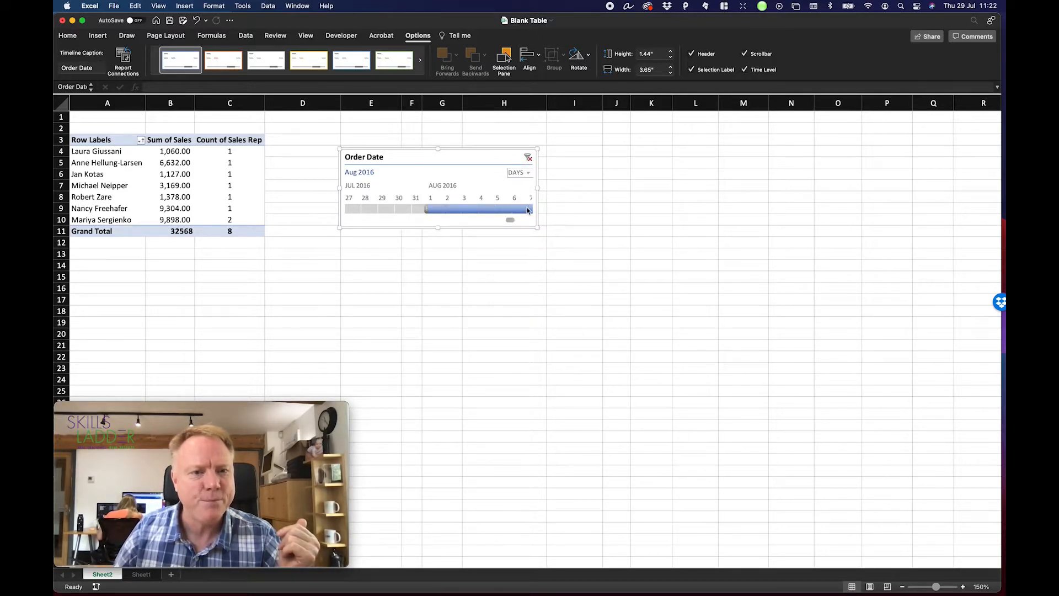
pyautogui.click(522, 177)
pyautogui.click(527, 171)
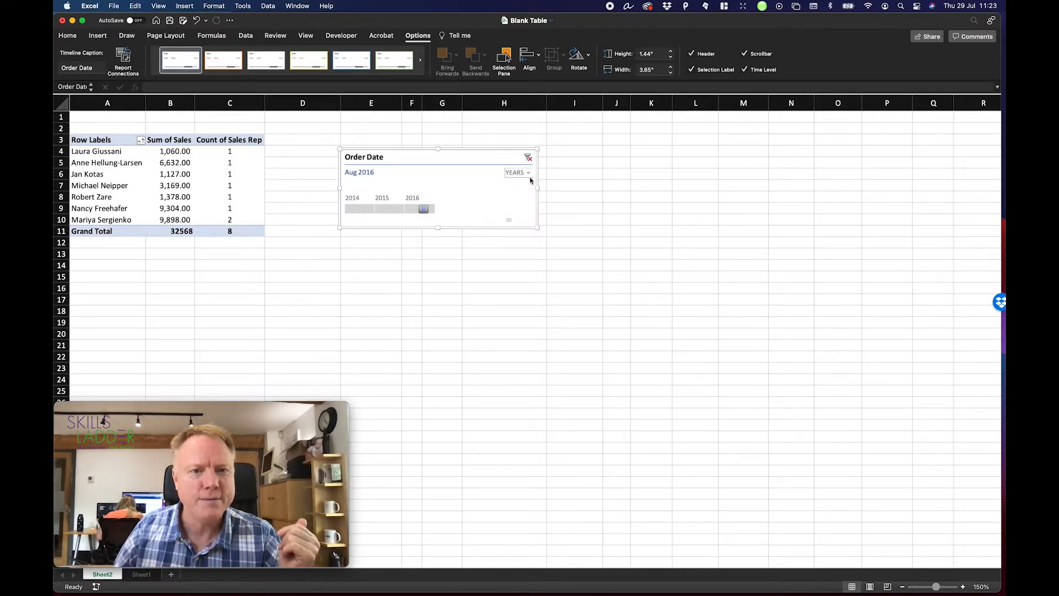
# - Filter the pivot table by single years with the Order Date timeline, alternating between 2014, 2015 and 2016
pyautogui.click(392, 206)
pyautogui.click(354, 210)
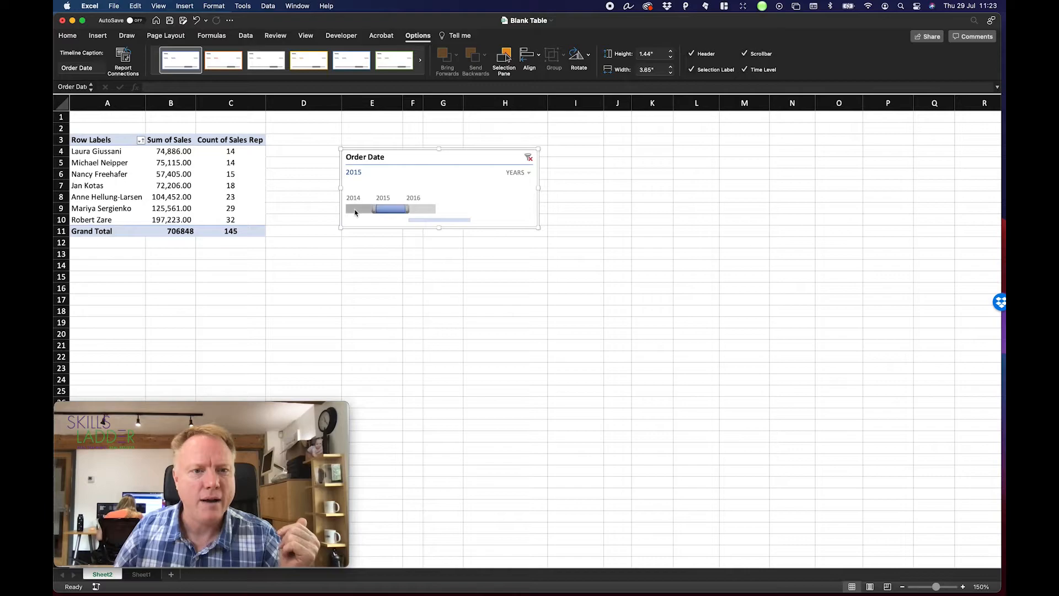
pyautogui.click(395, 208)
pyautogui.click(425, 209)
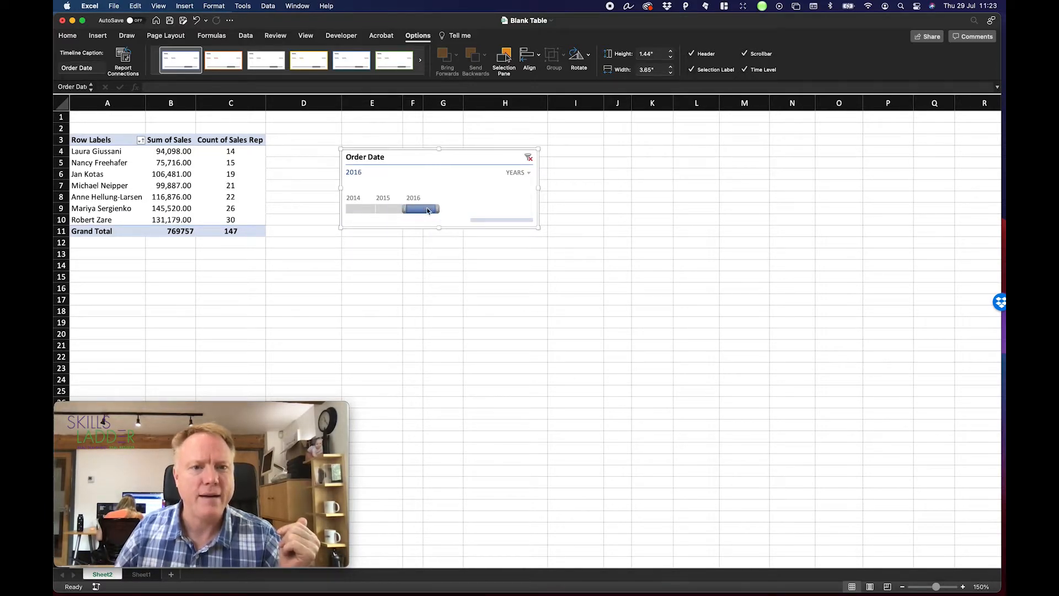
pyautogui.click(390, 208)
pyautogui.click(358, 208)
pyautogui.click(403, 209)
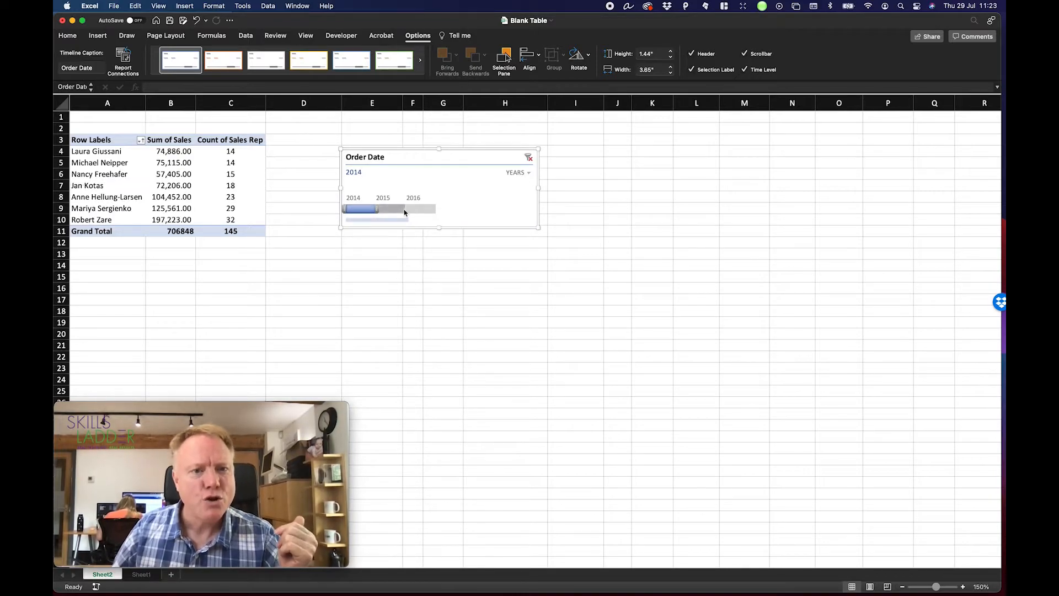
pyautogui.click(412, 210)
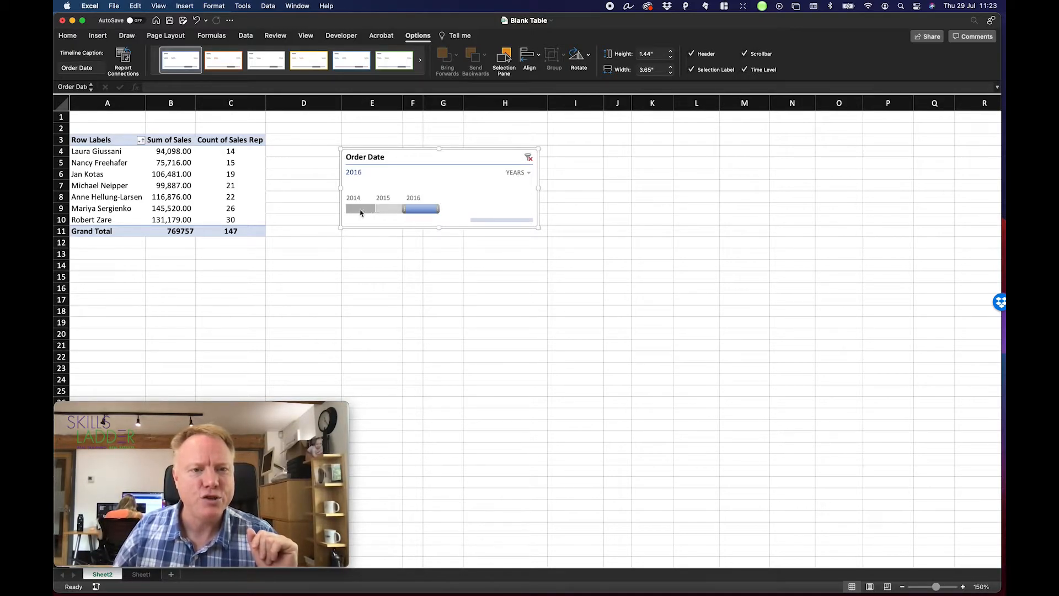
# - Extend the timeline selection to 2014 - 2016 and apply the comma number style to the Sum of Sales grand total in B11
pyautogui.moveTo(344, 208); pyautogui.dragTo(342, 209)
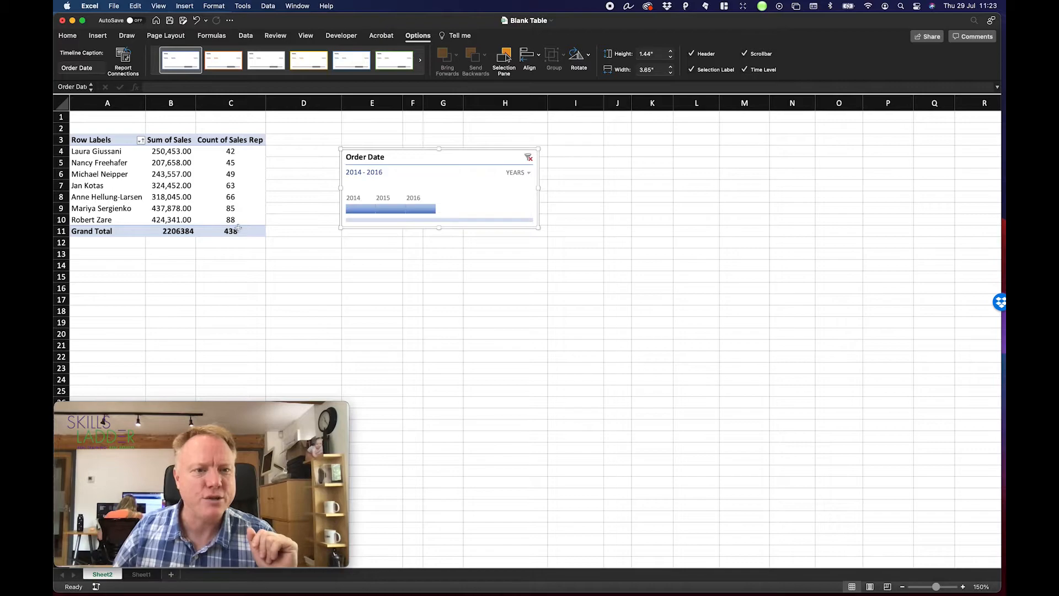
pyautogui.click(173, 232)
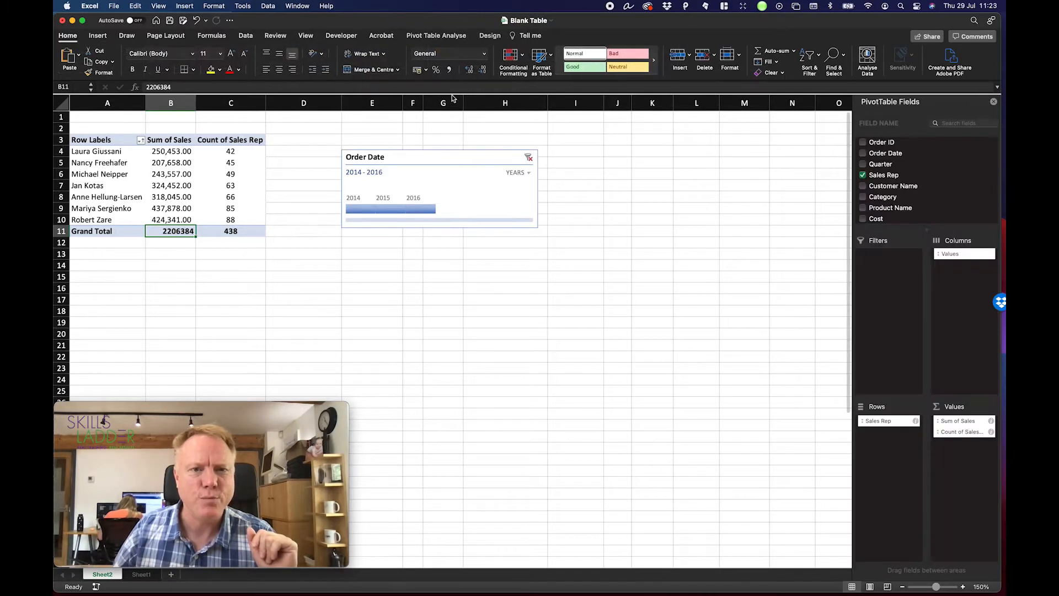
pyautogui.click(449, 69)
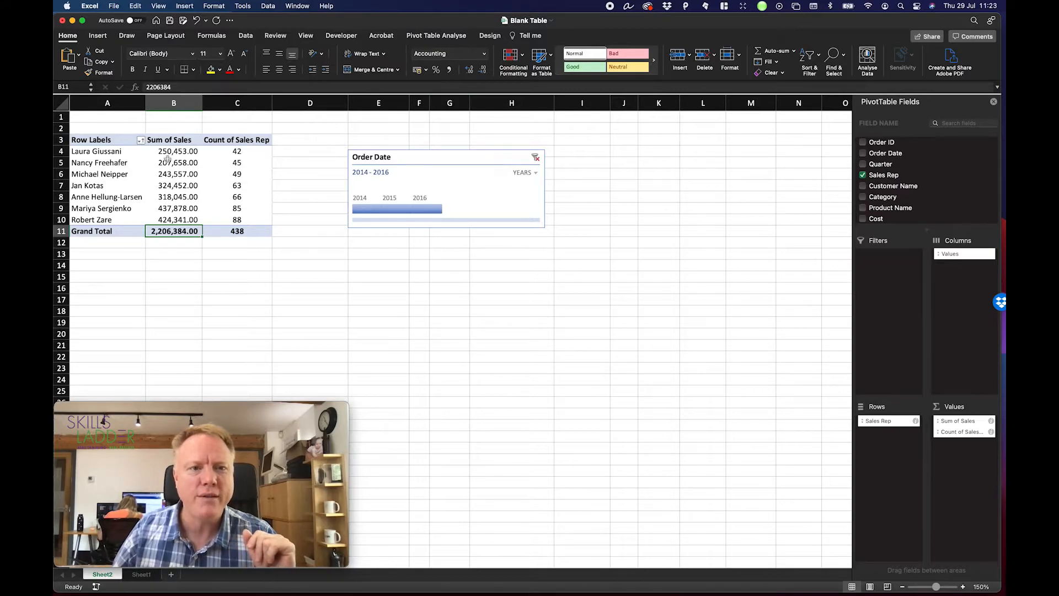
# - Insert a Quarter slicer for the pivot table and place it beside the Order Date timeline
pyautogui.click(452, 36)
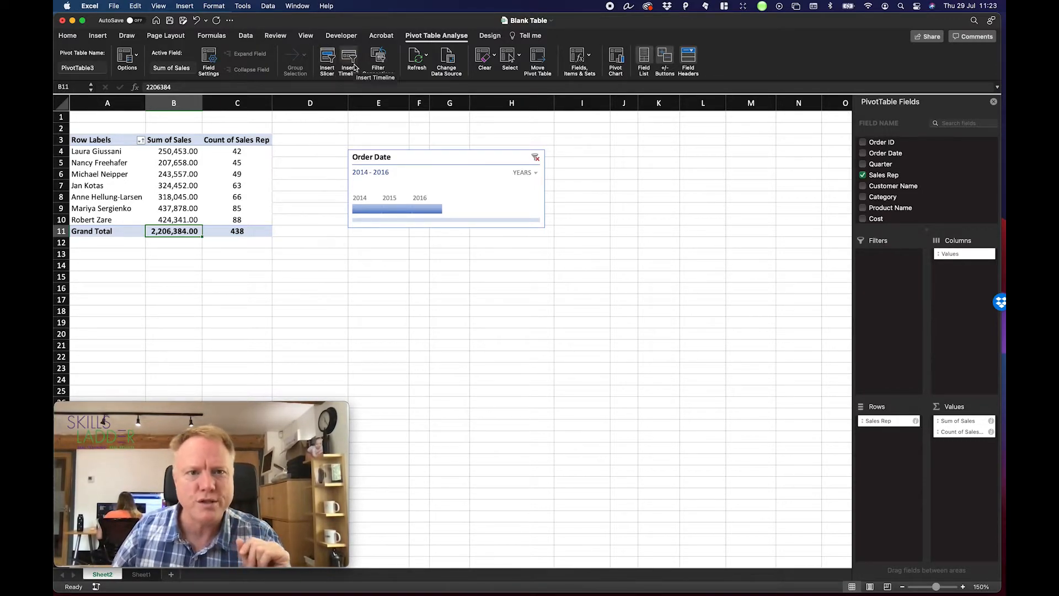
pyautogui.click(326, 60)
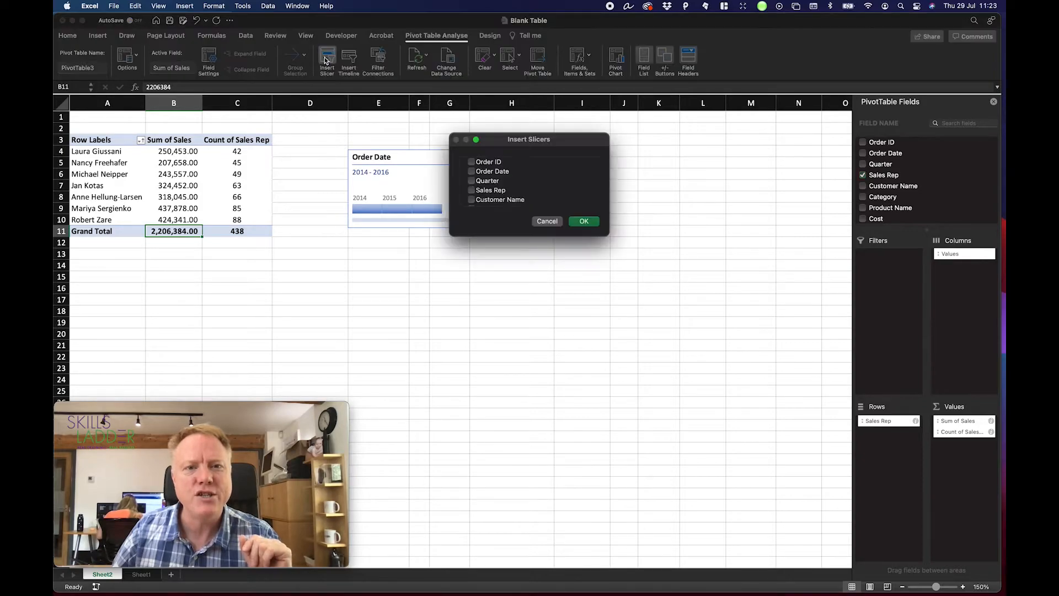
pyautogui.click(490, 184)
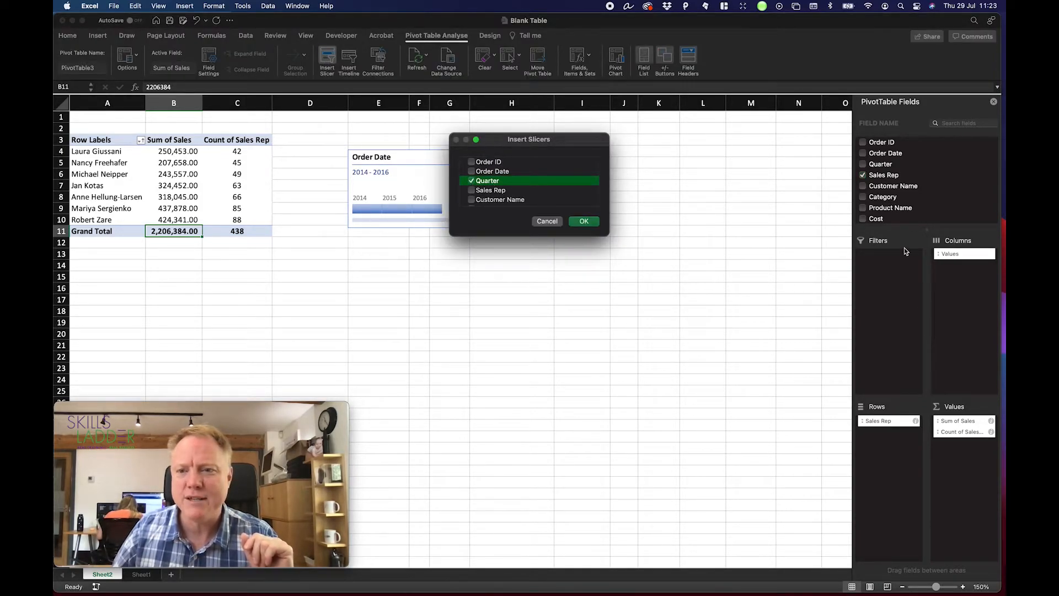
pyautogui.click(584, 221)
pyautogui.moveTo(436, 277); pyautogui.dragTo(578, 157)
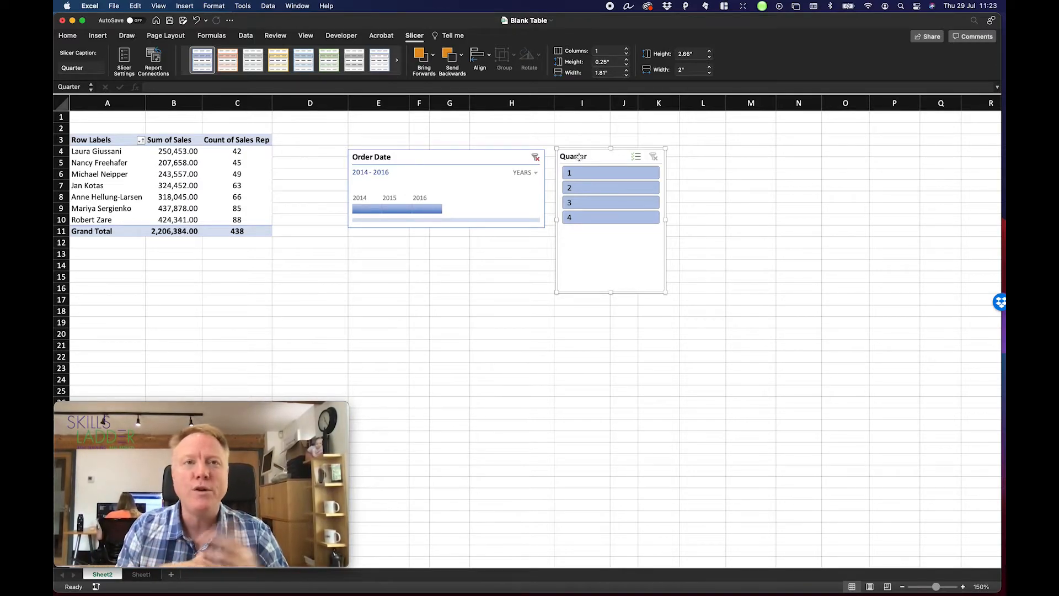
# - Filter the pivot table with the Quarter slicer, trying single quarters such as 1 and 2, and quarters 2 and 4 together
pyautogui.click(595, 172)
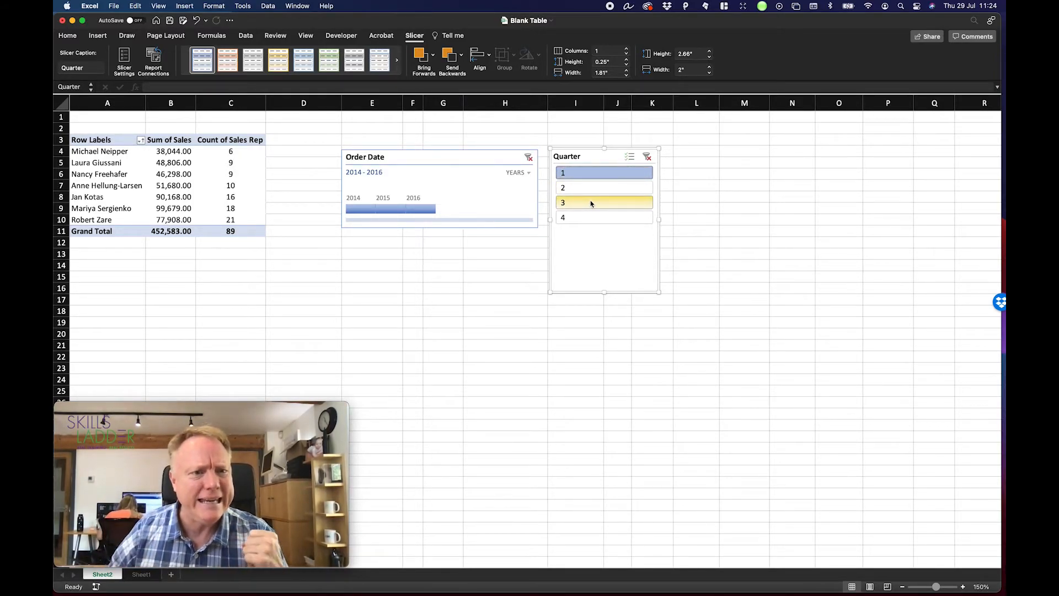
pyautogui.click(604, 187)
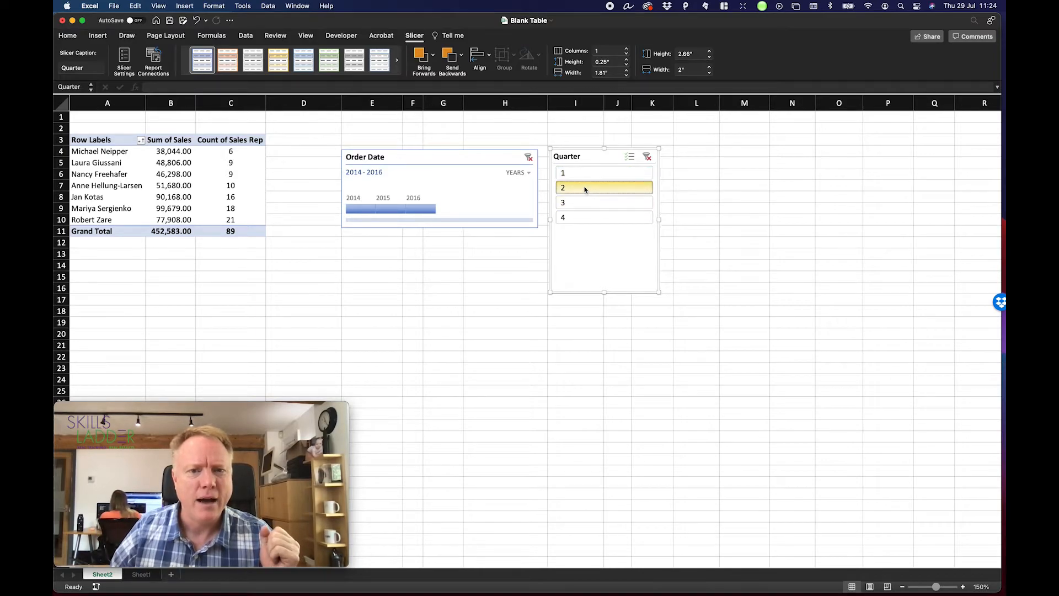
pyautogui.keyDown('super'); pyautogui.click(605, 217); pyautogui.keyUp('super')
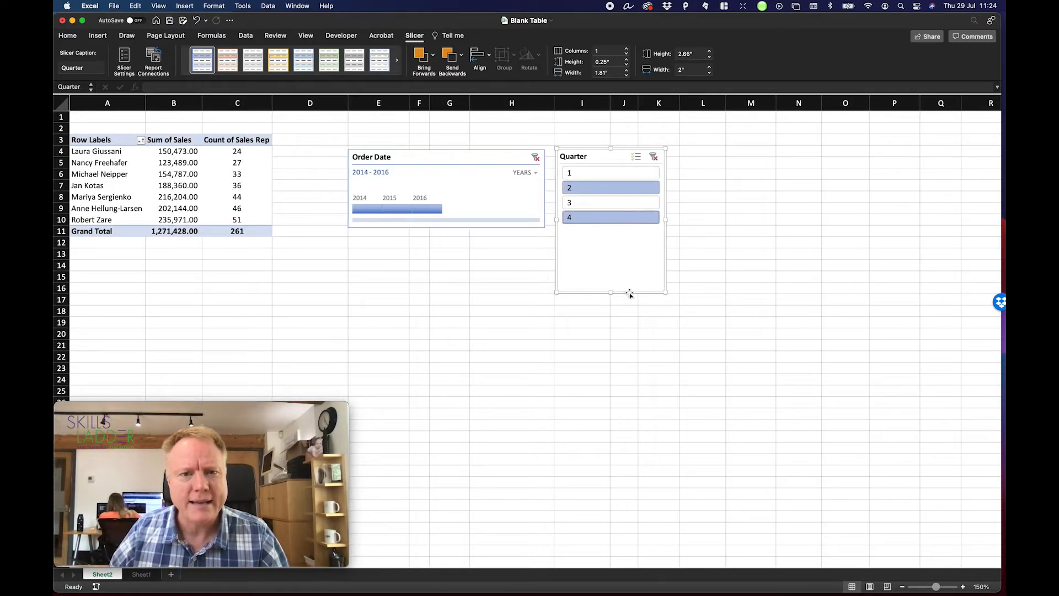
pyautogui.click(602, 187)
pyautogui.click(601, 203)
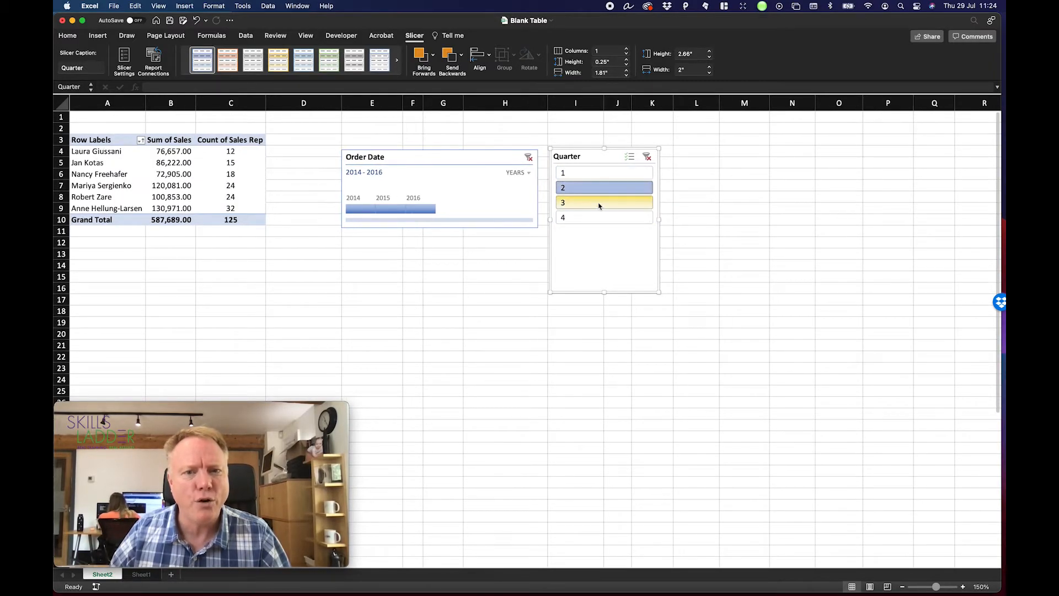
pyautogui.click(615, 173)
# - Turn on multi-select in the Quarter slicer and clear its filter
pyautogui.scroll(-1, 615, 175)
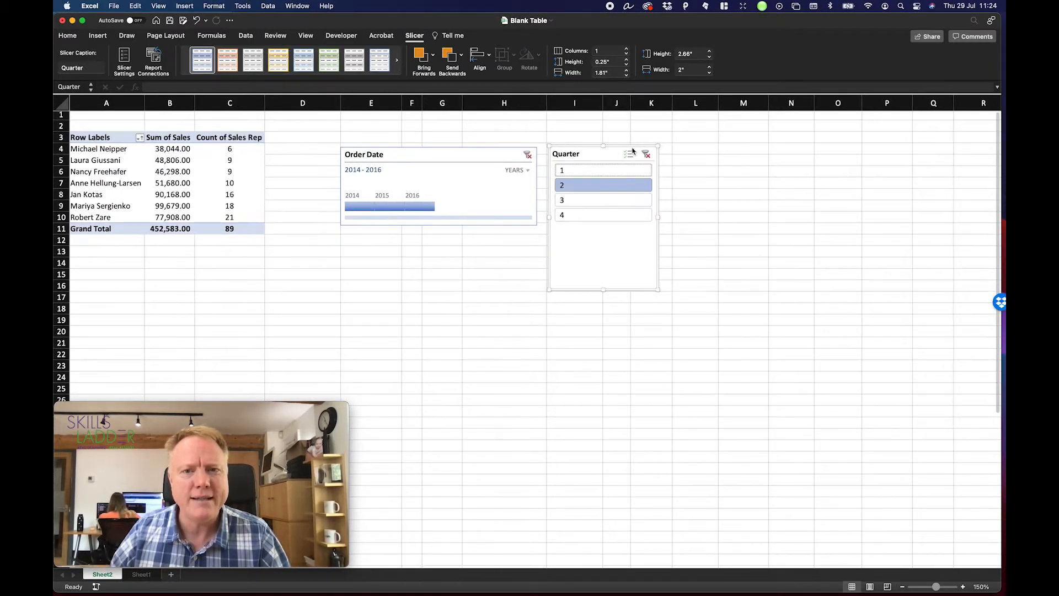
pyautogui.click(630, 155)
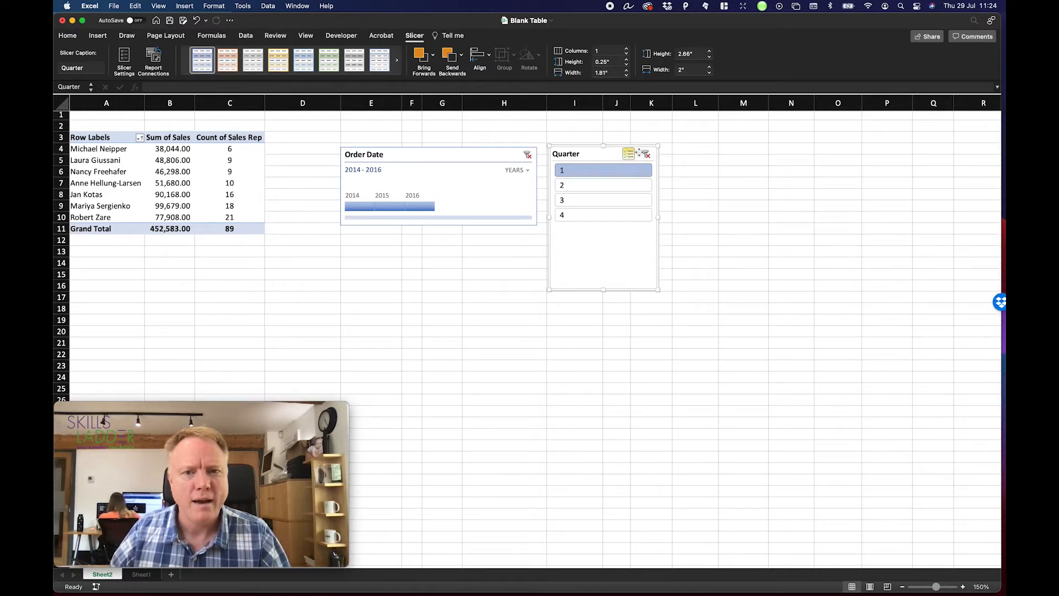
pyautogui.click(645, 155)
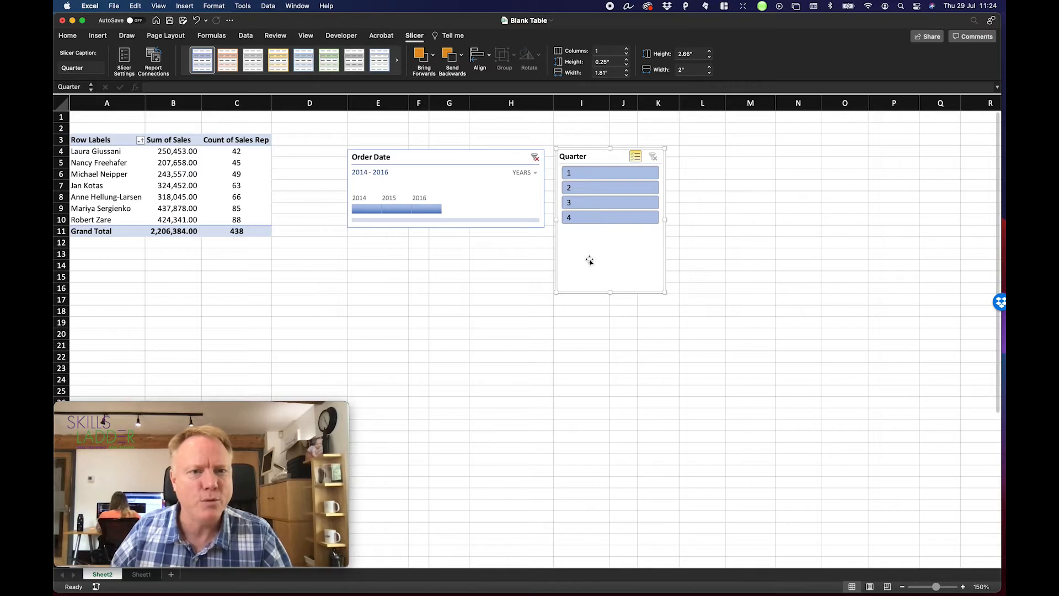
# - Insert a Payment Type slicer for the sales rep pivot table
pyautogui.click(182, 165)
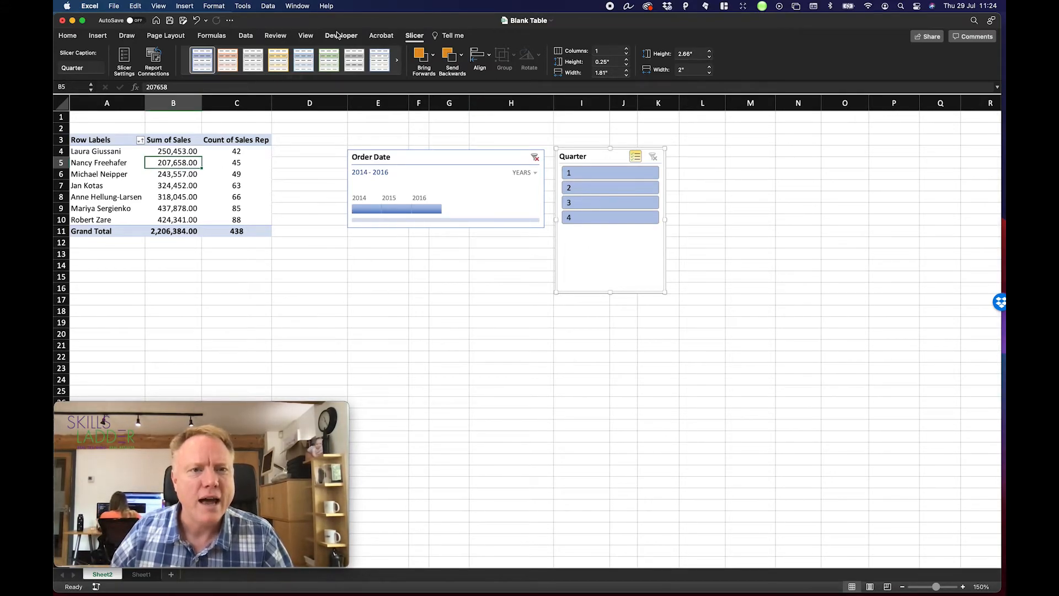
pyautogui.click(421, 36)
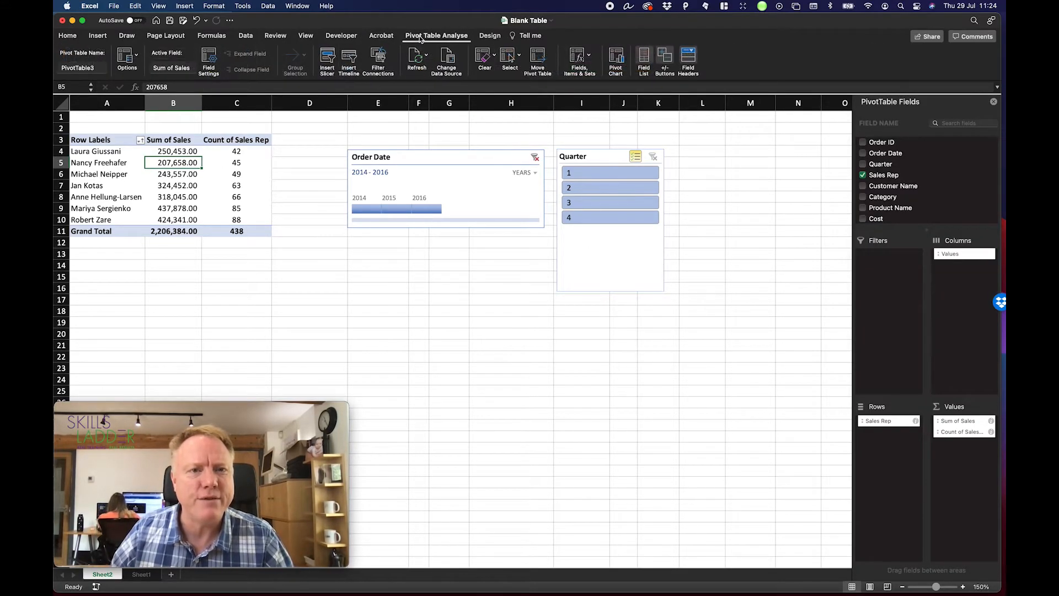
pyautogui.click(329, 63)
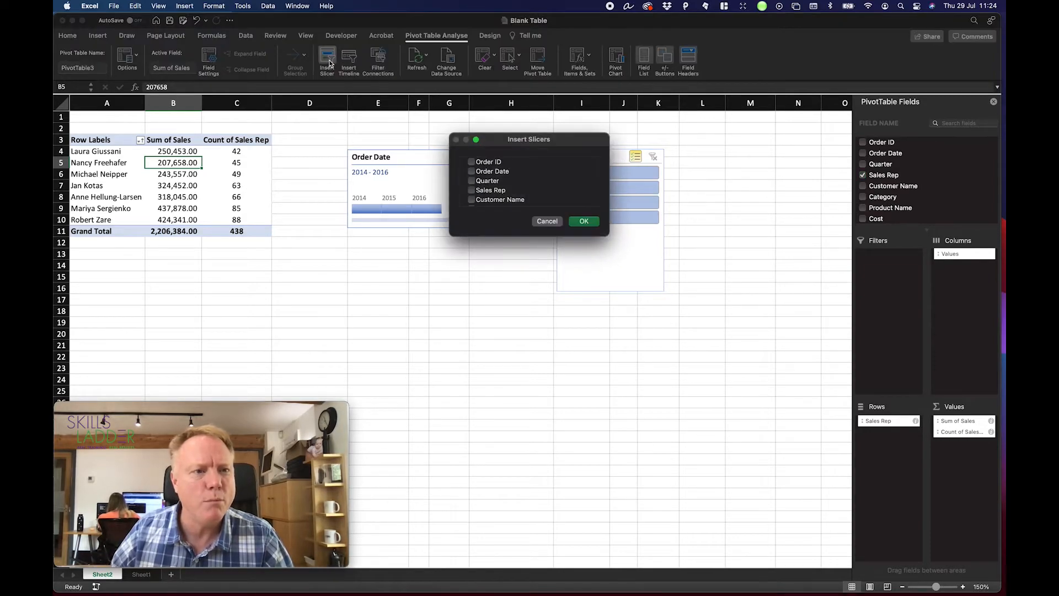
pyautogui.scroll(-3, 516, 184)
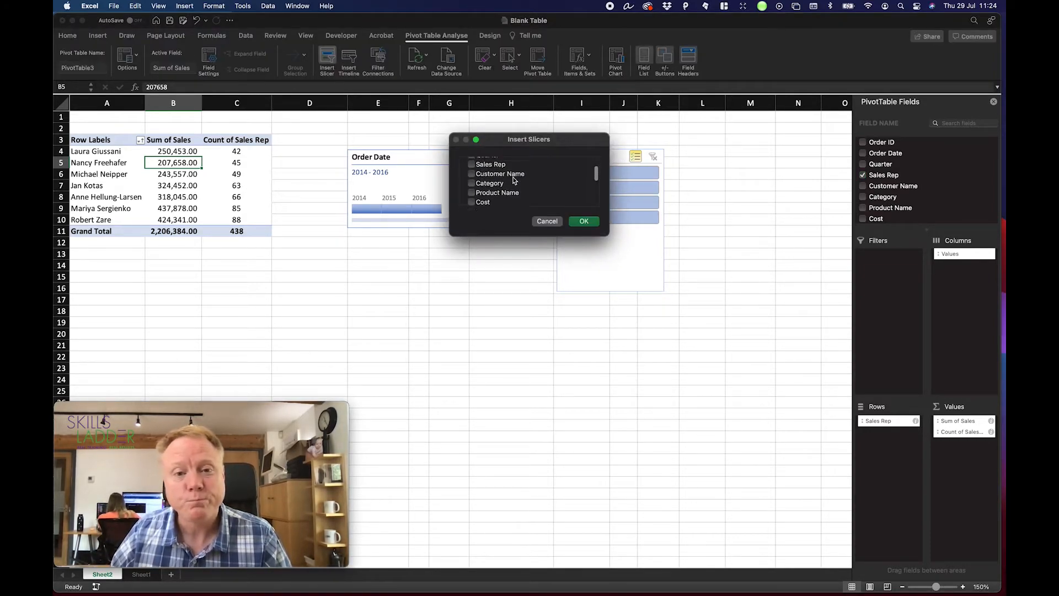
pyautogui.scroll(-1, 514, 179)
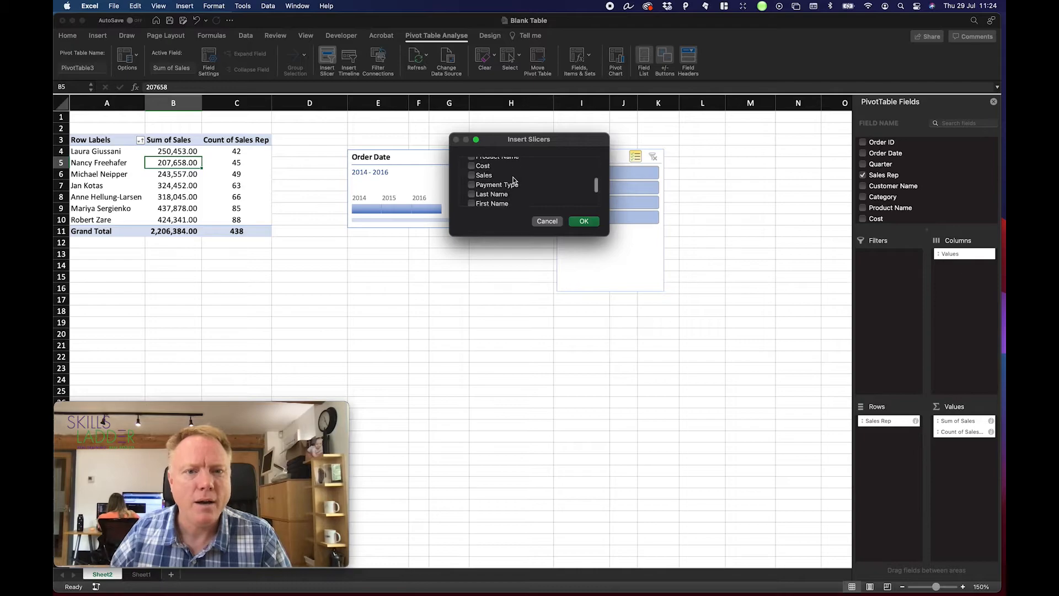
pyautogui.click(509, 184)
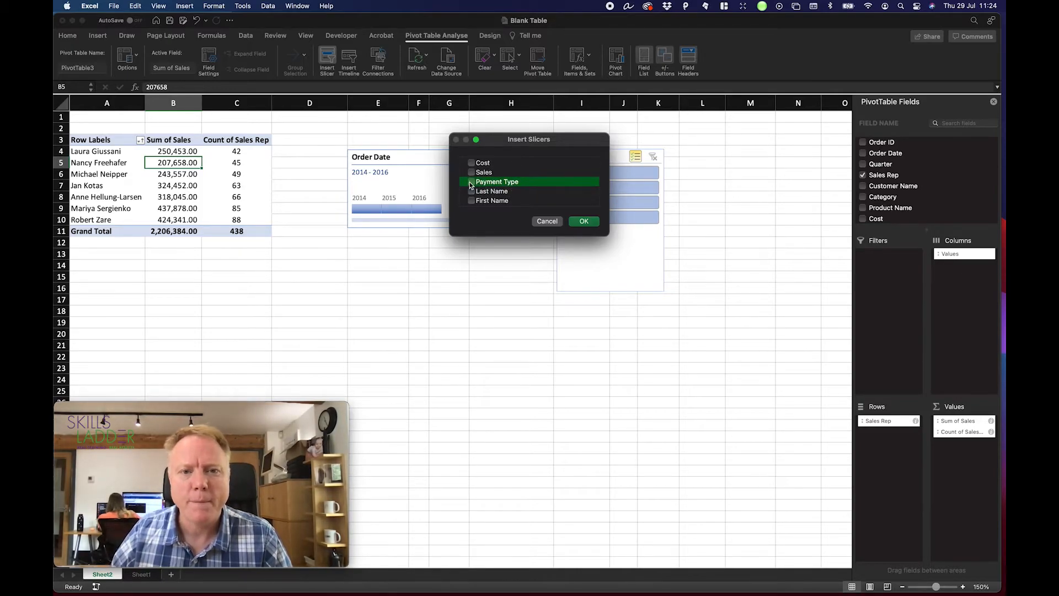
pyautogui.click(583, 221)
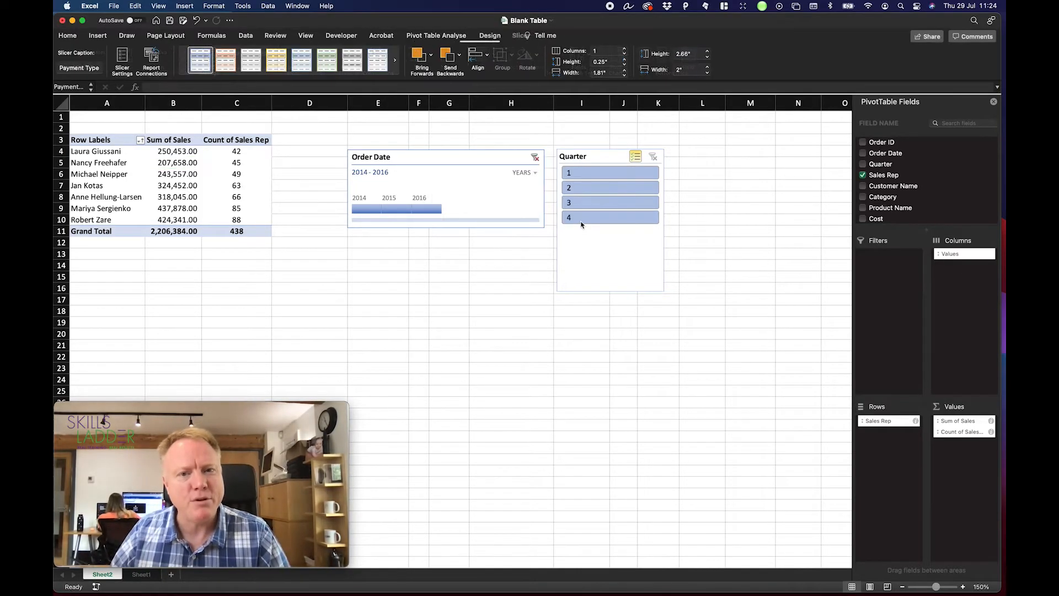
# - Shrink the Payment Type slicer to about 1.28" and the Quarter slicer to about 1.5" in height, placing Payment Type beside Quarter
pyautogui.moveTo(469, 413); pyautogui.dragTo(469, 339)
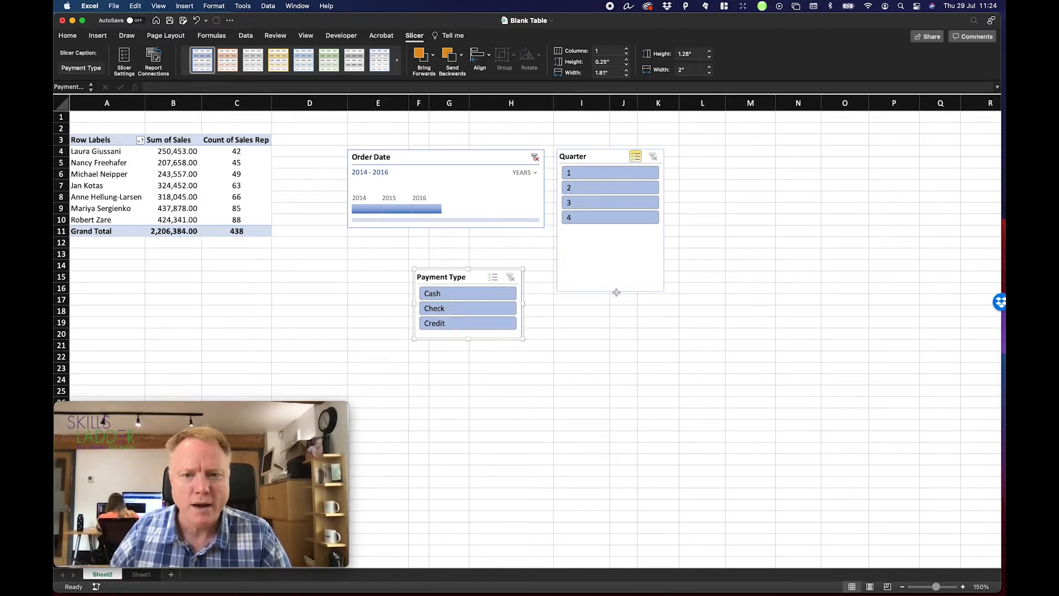
pyautogui.moveTo(616, 293); pyautogui.dragTo(610, 230)
pyautogui.moveTo(472, 278); pyautogui.dragTo(731, 155)
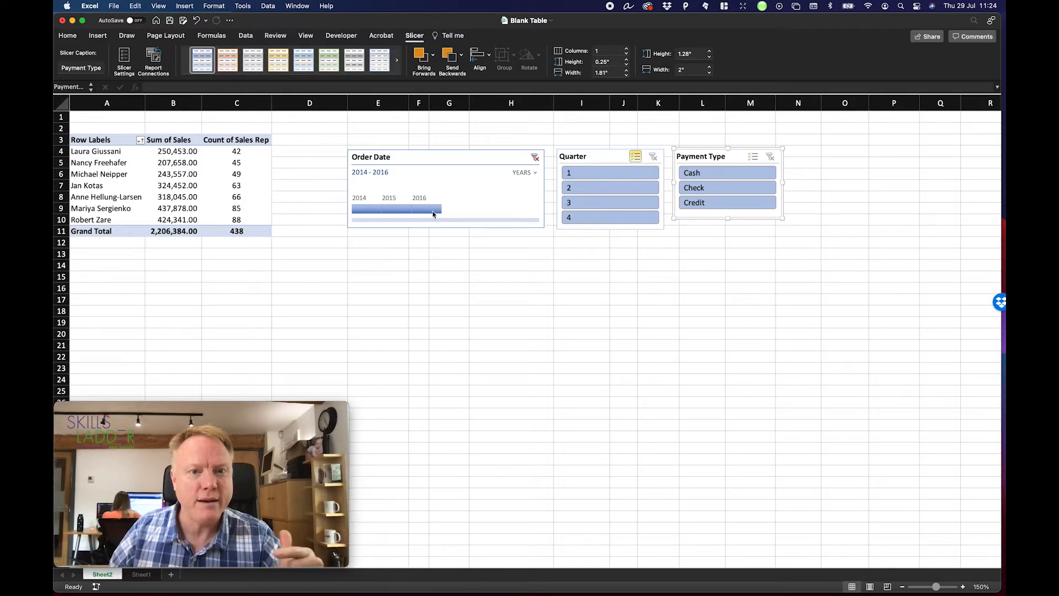
# - Filter the pivot table to year 2015 and payment type Cash, and deselect quarters 2 and 1
pyautogui.click(397, 209)
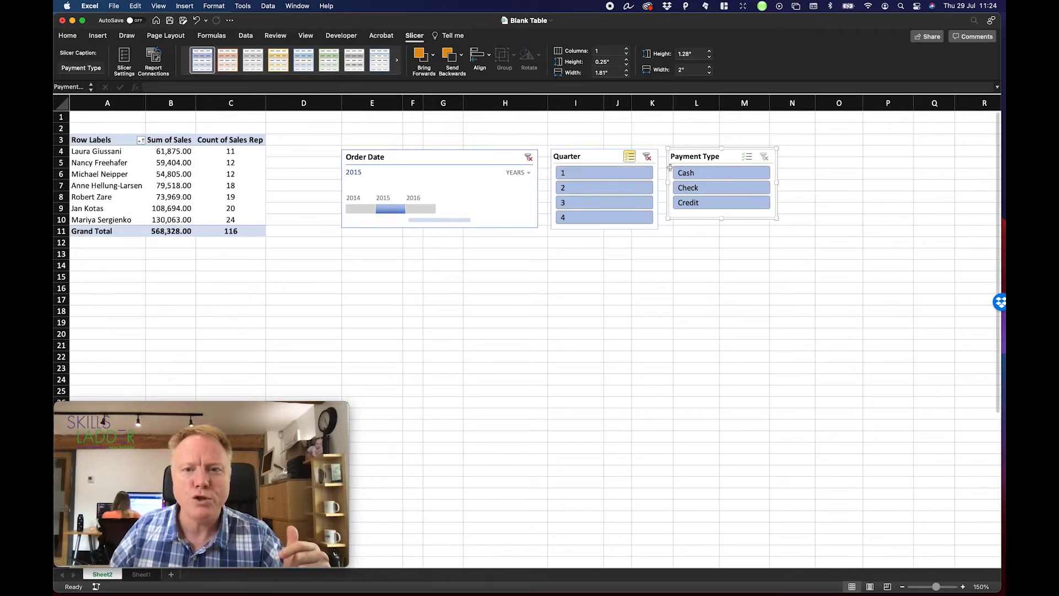
pyautogui.click(716, 172)
pyautogui.click(626, 188)
pyautogui.click(613, 170)
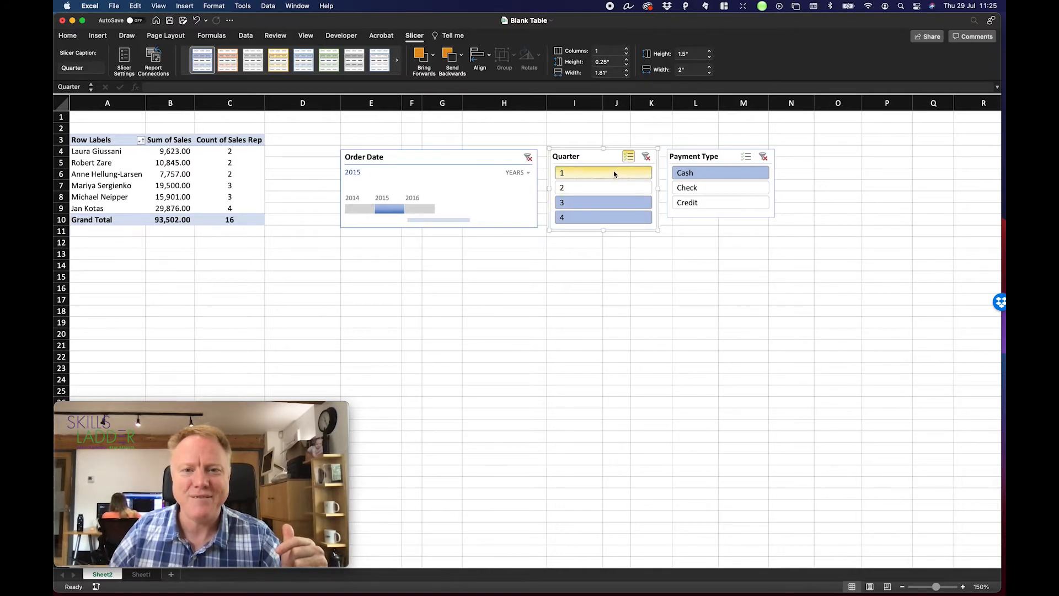
# - Deselect quarters 3 and 4 in the Quarter slicer and drill down into the records behind the last sales rep's Sum of Sales
pyautogui.click(615, 204)
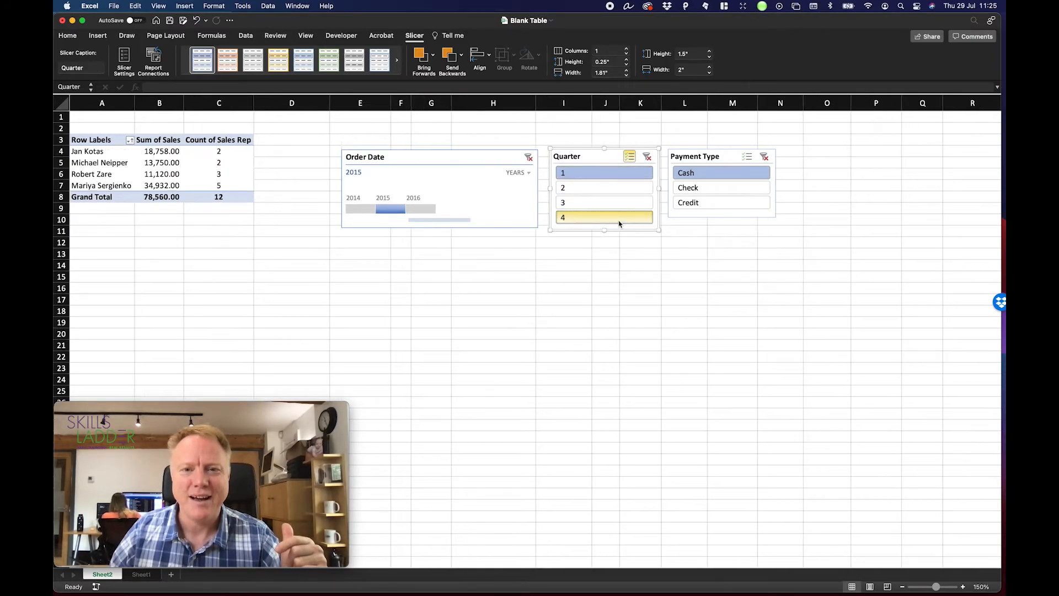
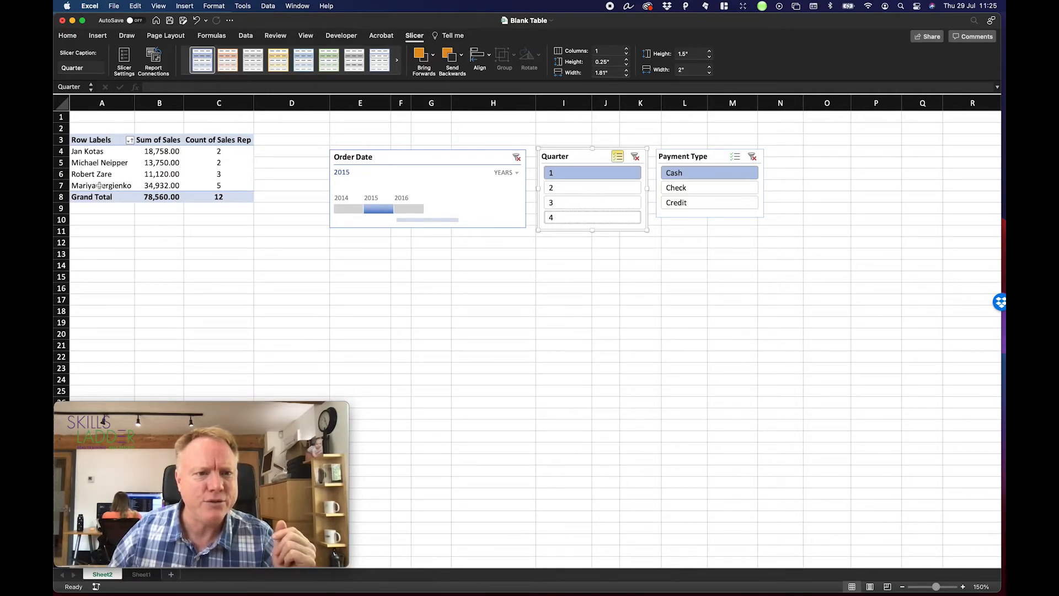
pyautogui.click(152, 186)
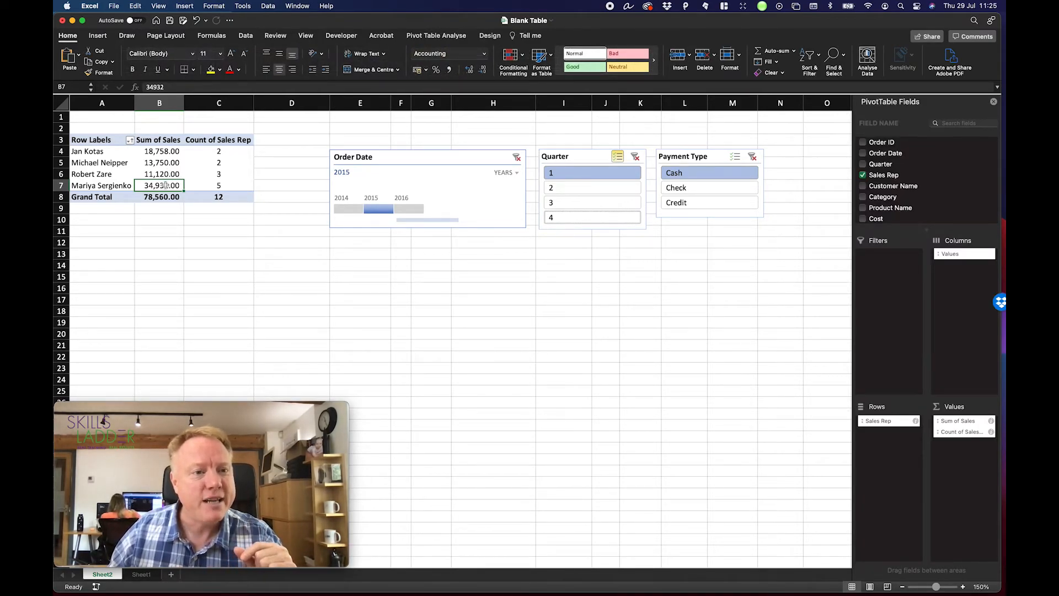
pyautogui.doubleClick(166, 185)
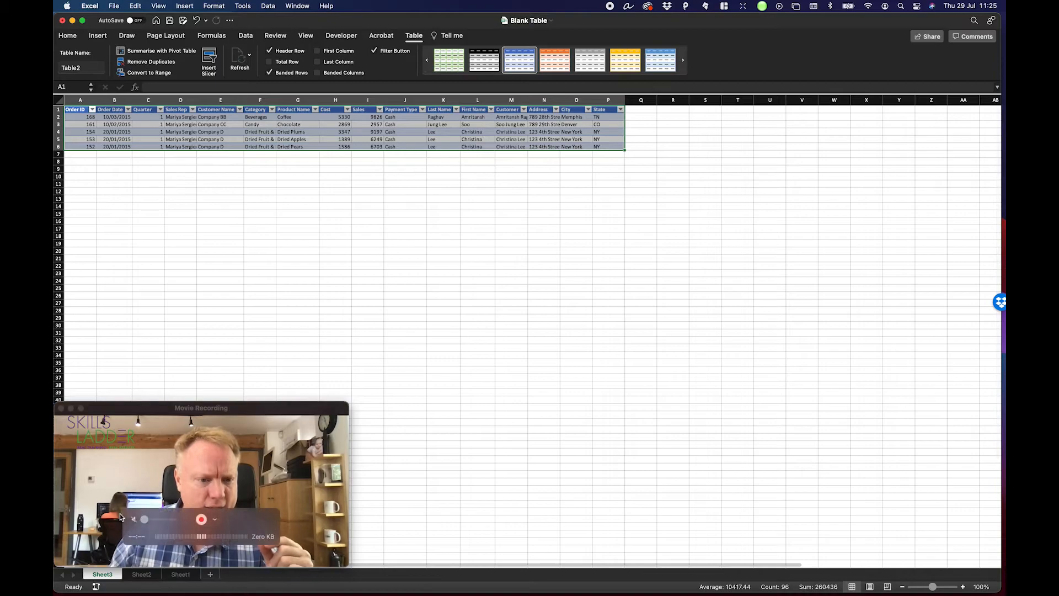
# - Compare the pivot table on Sheet2 with the drill-down records on Sheet3, enlarging the records for reading
pyautogui.click(141, 574)
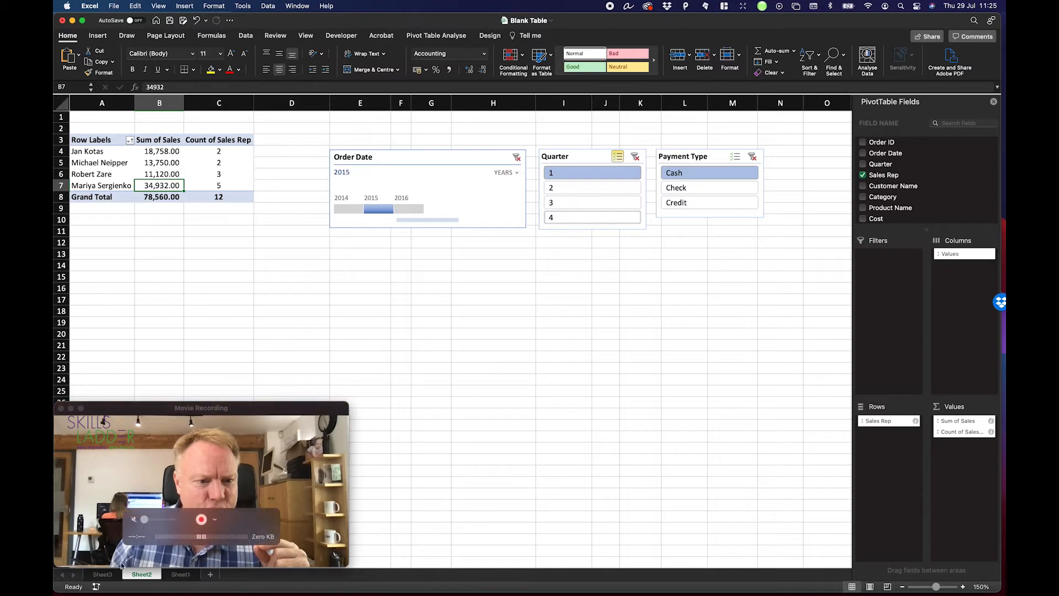
pyautogui.click(108, 576)
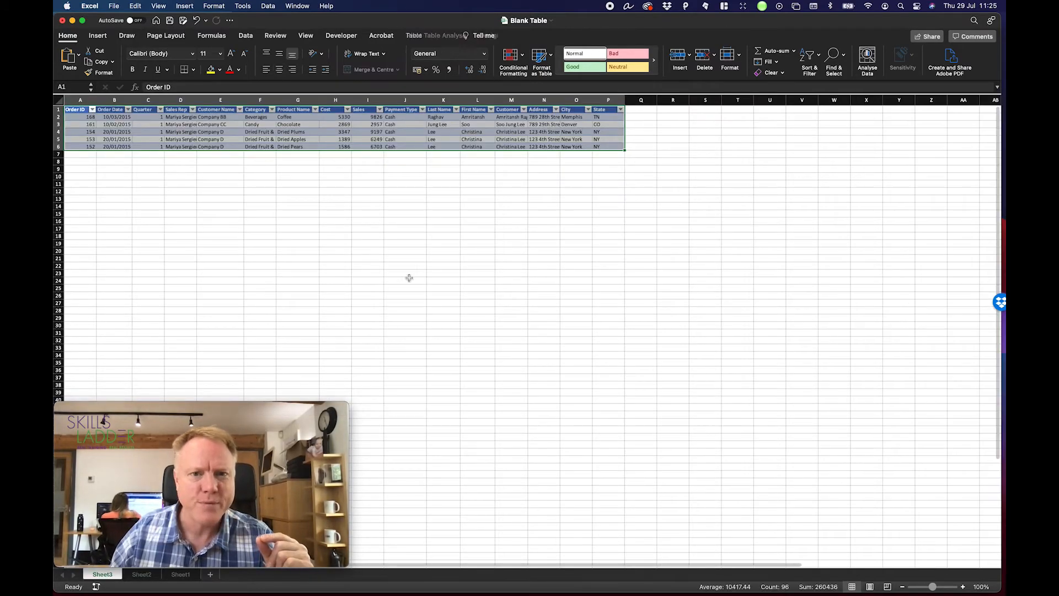
pyautogui.click(405, 280)
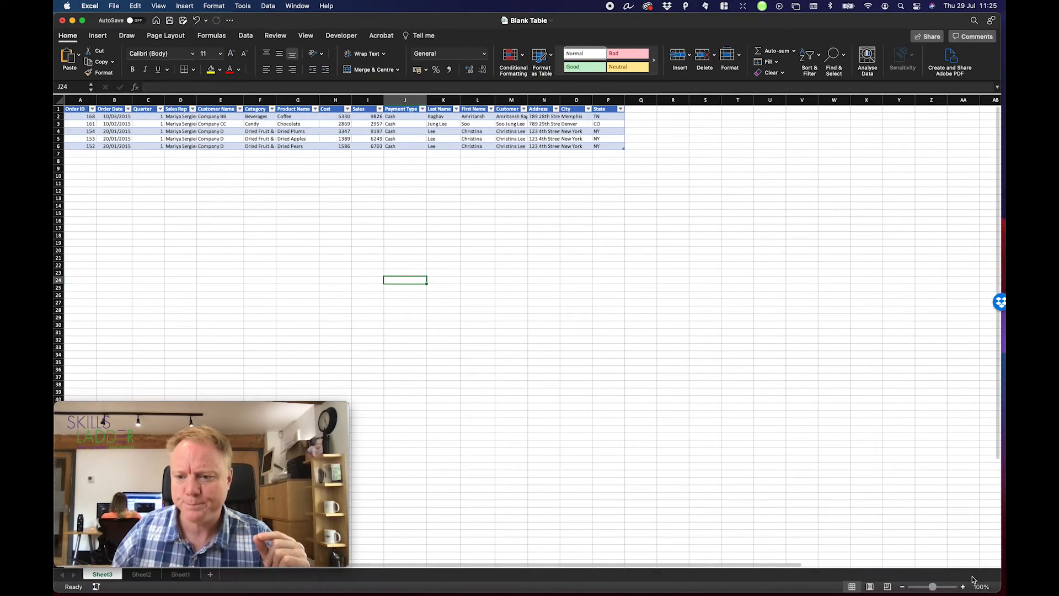
pyautogui.click(962, 587)
pyautogui.click(963, 587)
pyautogui.click(963, 586)
pyautogui.click(963, 587)
pyautogui.click(963, 587)
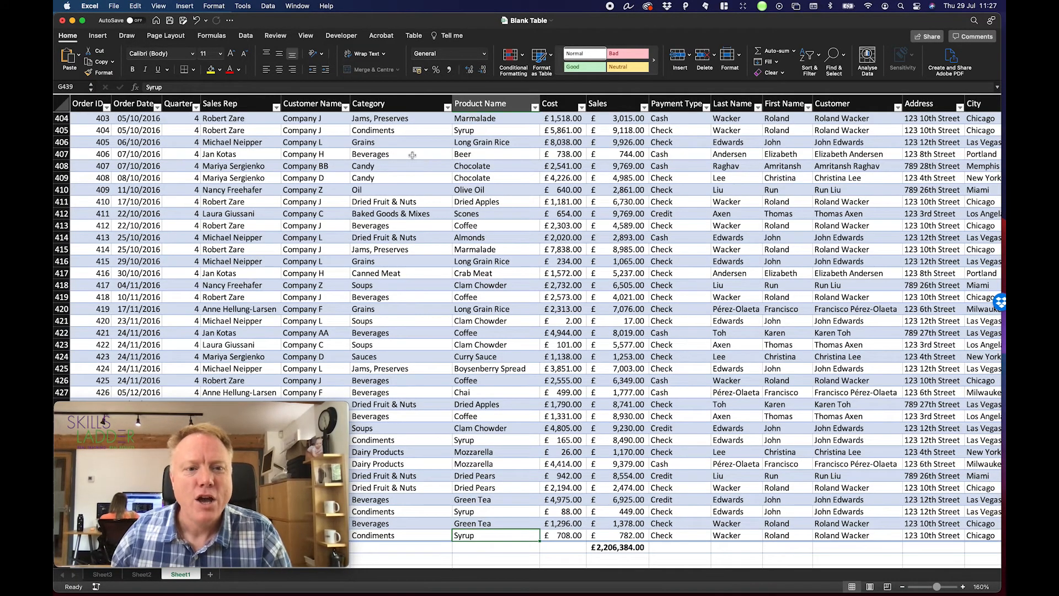
# - Filter the Quarter column of the order table on Sheet1 to show only 1
pyautogui.click(140, 575)
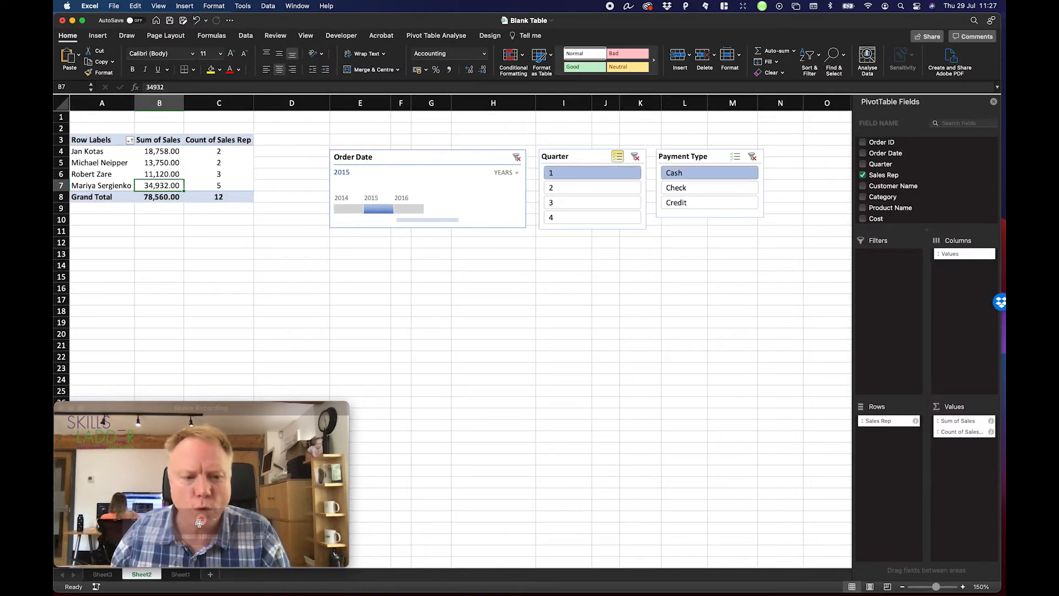
pyautogui.click(180, 574)
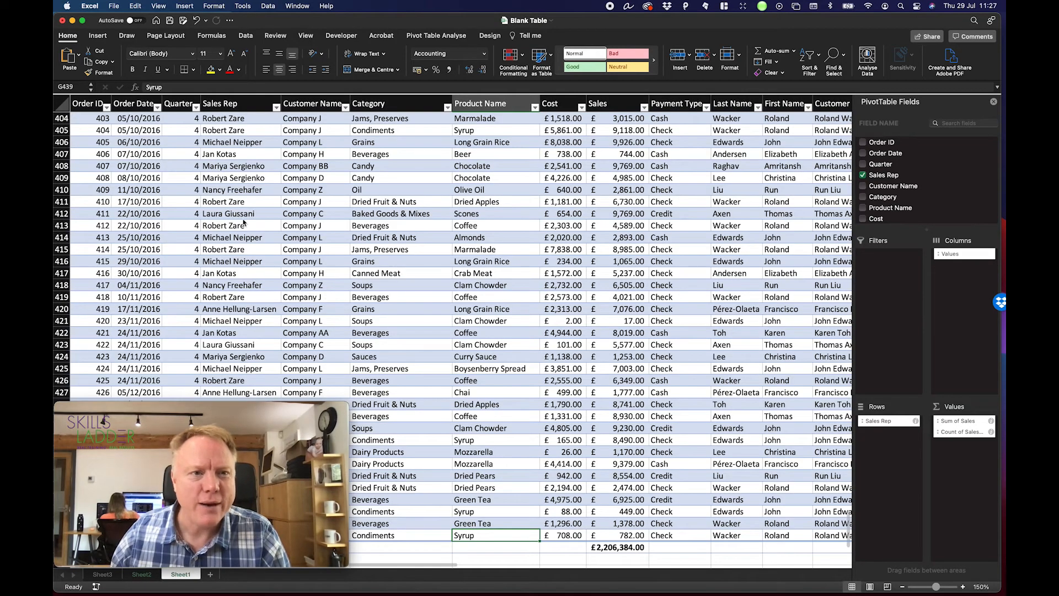
pyautogui.click(196, 107)
pyautogui.click(227, 226)
pyautogui.click(236, 238)
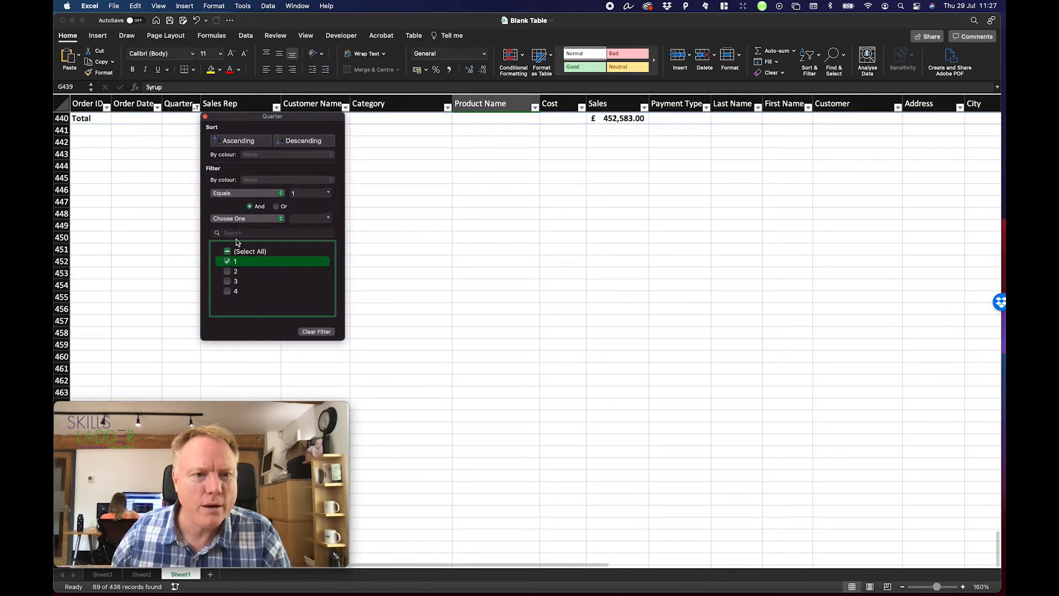
pyautogui.click(206, 117)
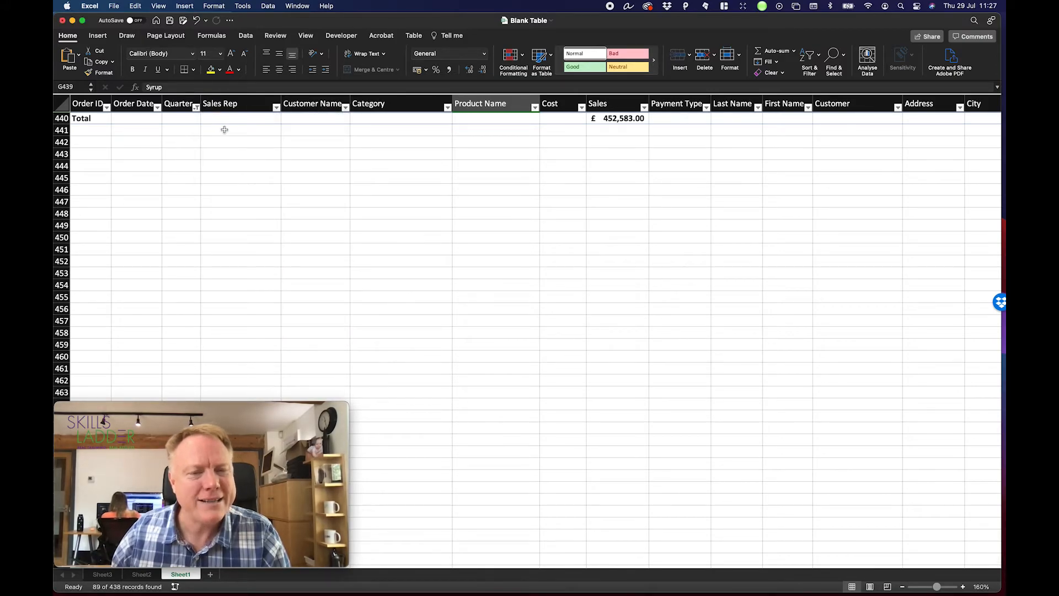
# - Filter the order table's Order Date column to 2015 by excluding 2016 and 2014
pyautogui.scroll(15, 271, 139)
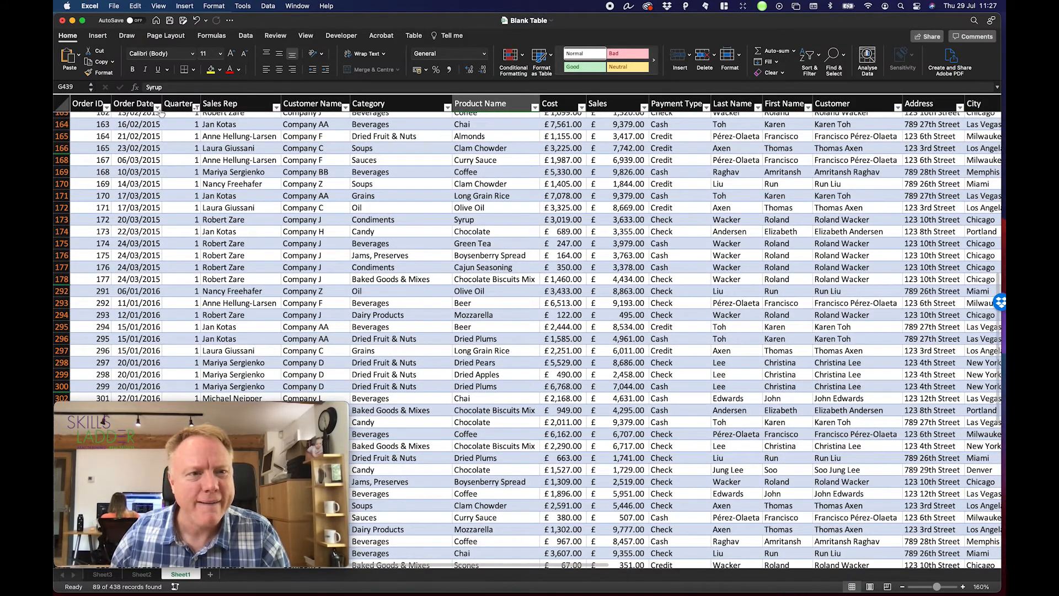
pyautogui.click(157, 108)
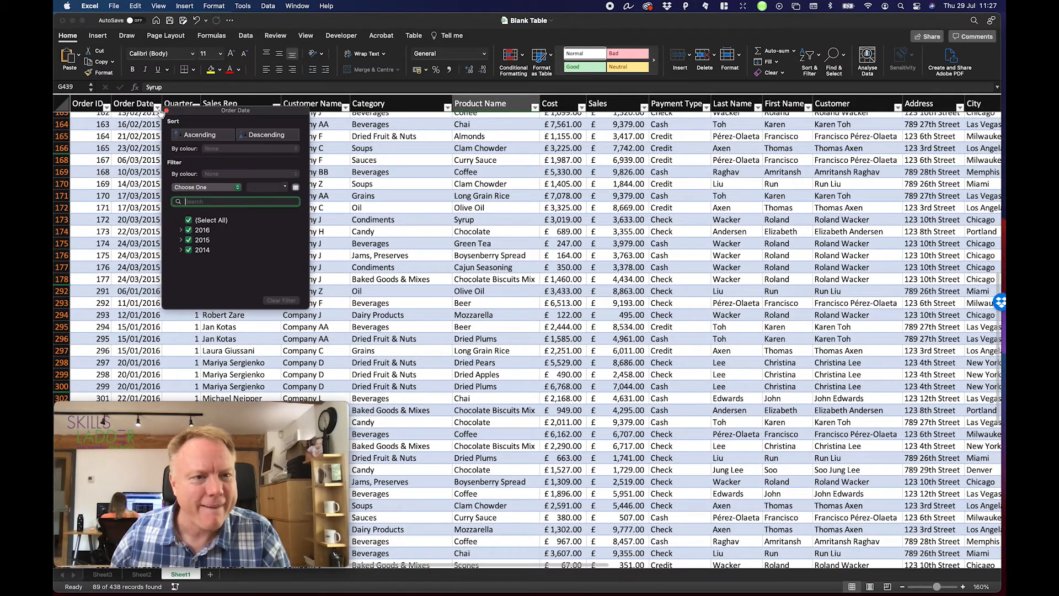
pyautogui.click(188, 231)
pyautogui.click(188, 250)
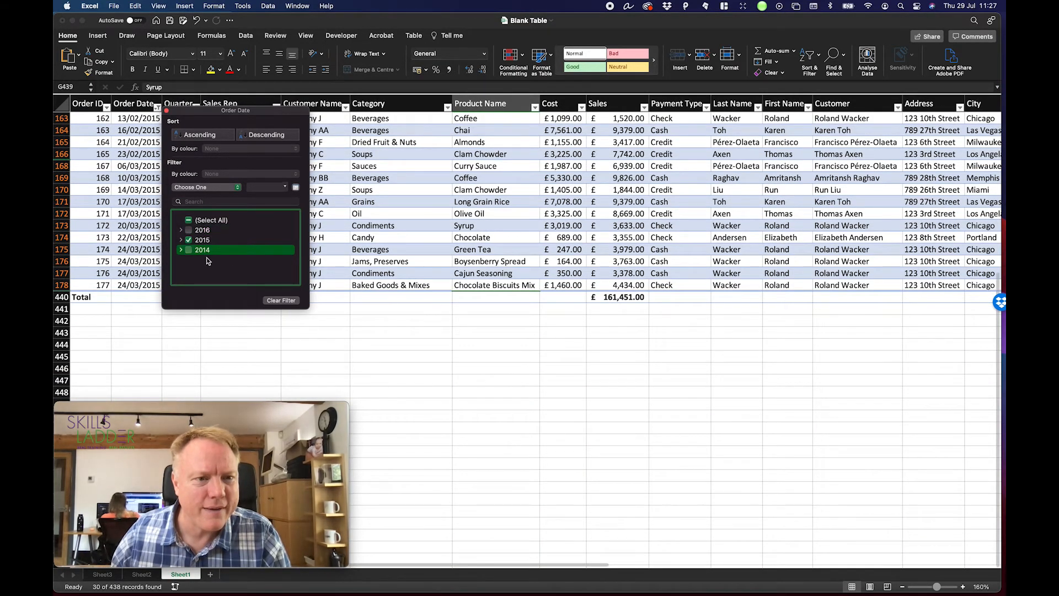
pyautogui.click(166, 112)
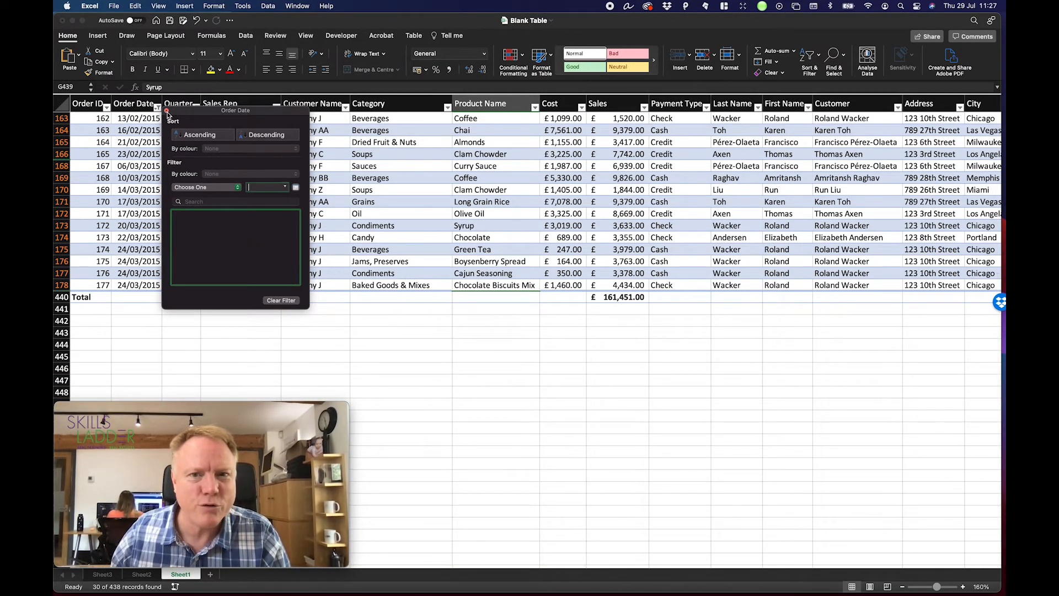
# - Filter the order table's Payment Type column to show only Cash
pyautogui.click(706, 108)
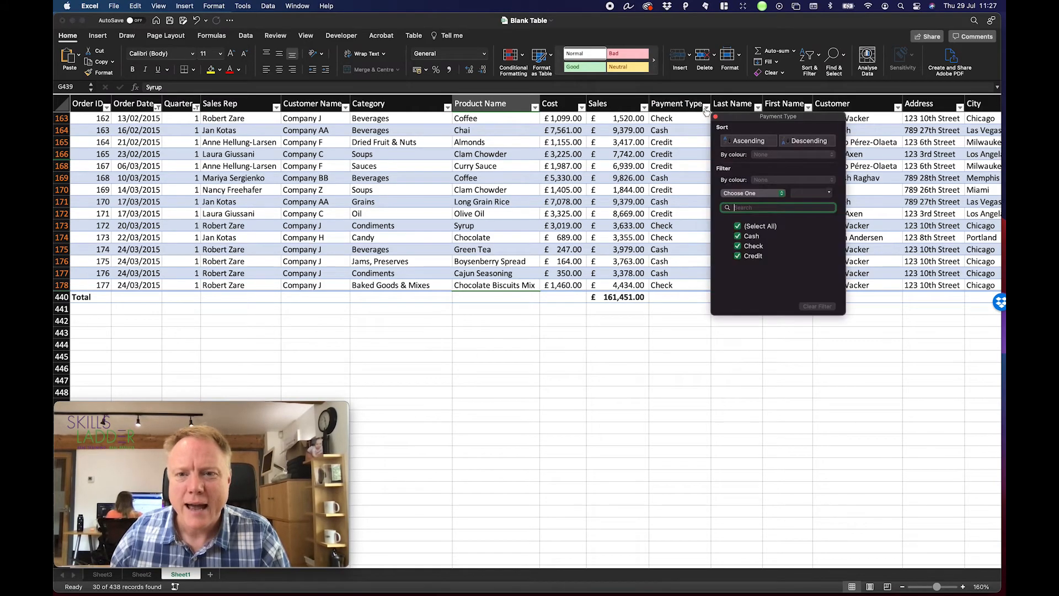
pyautogui.click(737, 226)
pyautogui.click(738, 237)
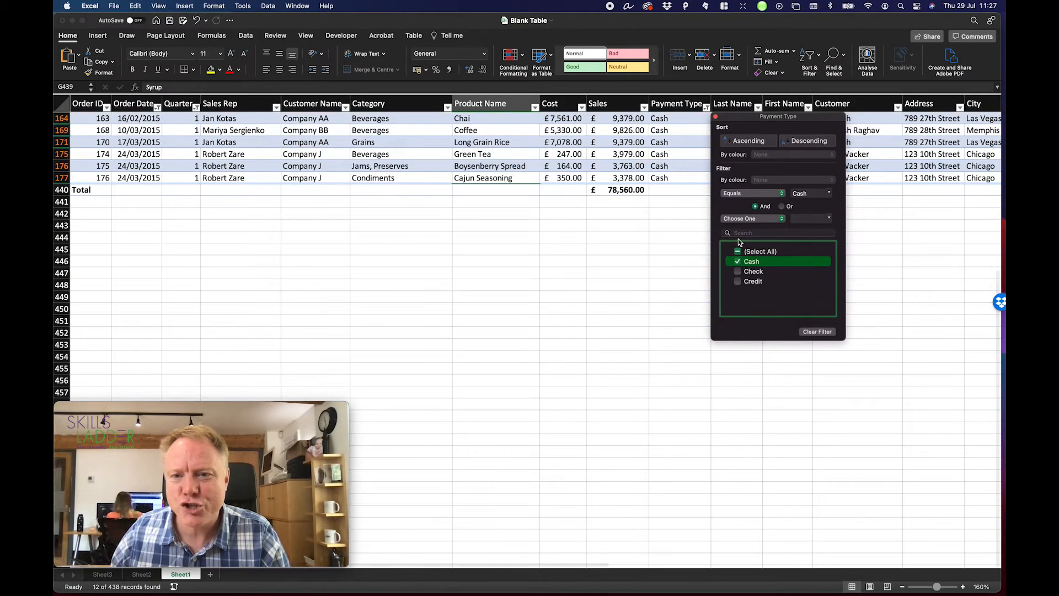
pyautogui.click(715, 117)
pyautogui.scroll(5, 641, 217)
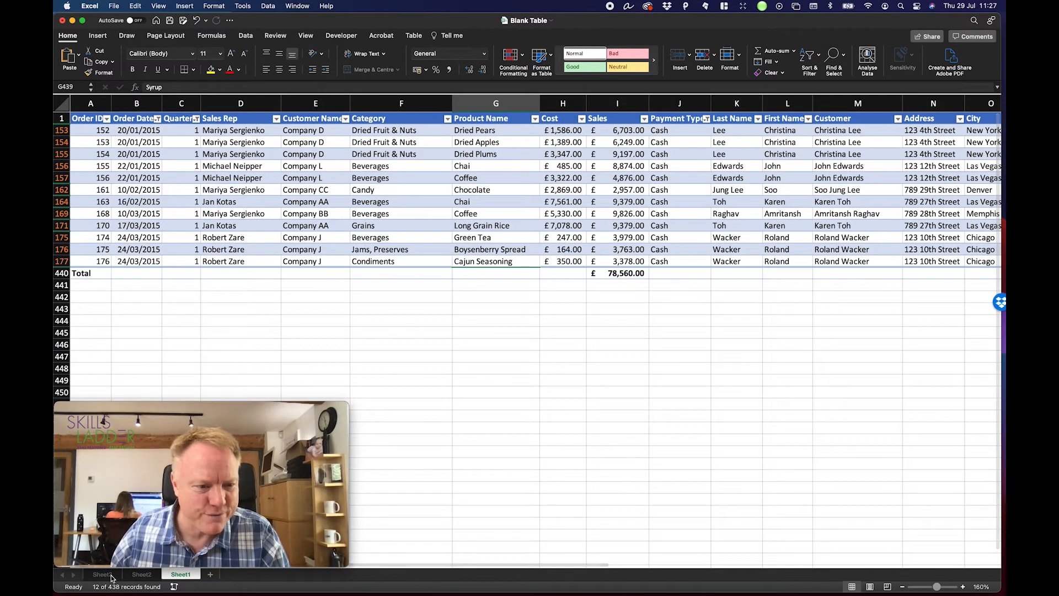
# - Check the pivot table on Sheet2, and filter Sheet1's Sales Rep column to the rep used for the drill-down
pyautogui.click(141, 574)
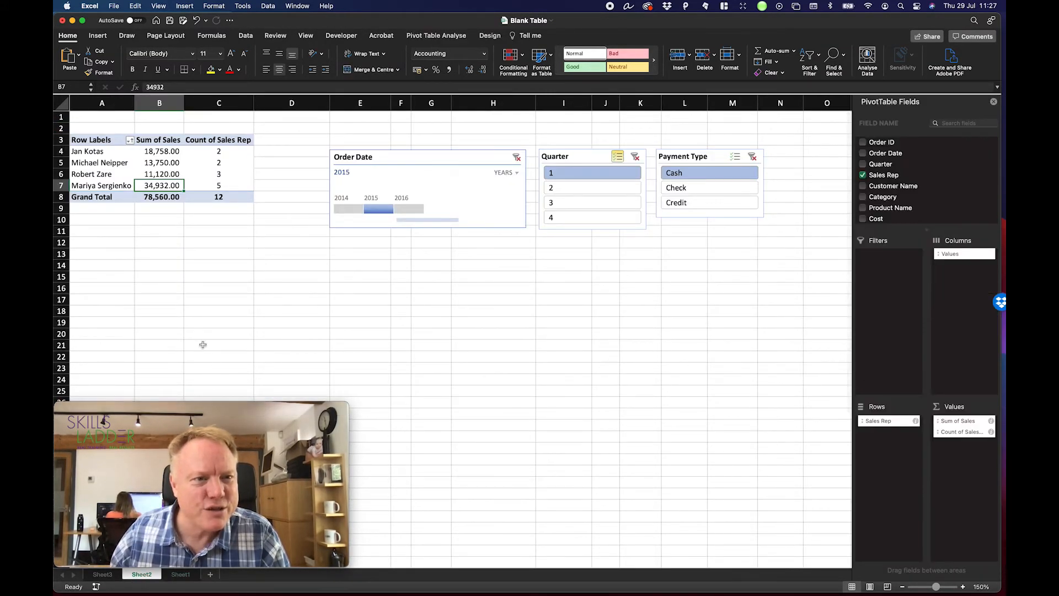
pyautogui.click(187, 574)
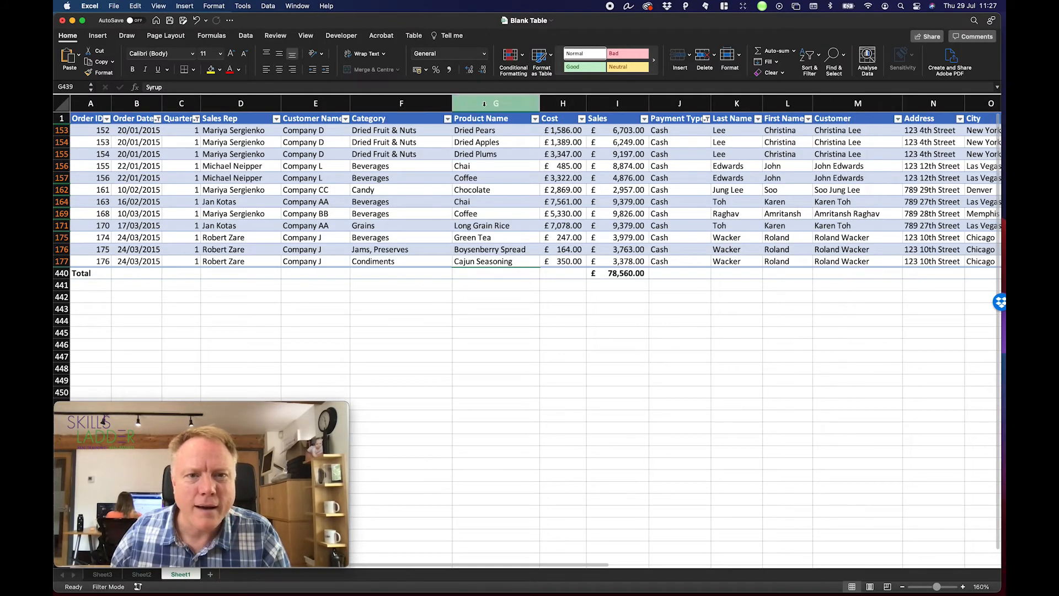
pyautogui.click(276, 119)
pyautogui.click(308, 237)
pyautogui.click(308, 257)
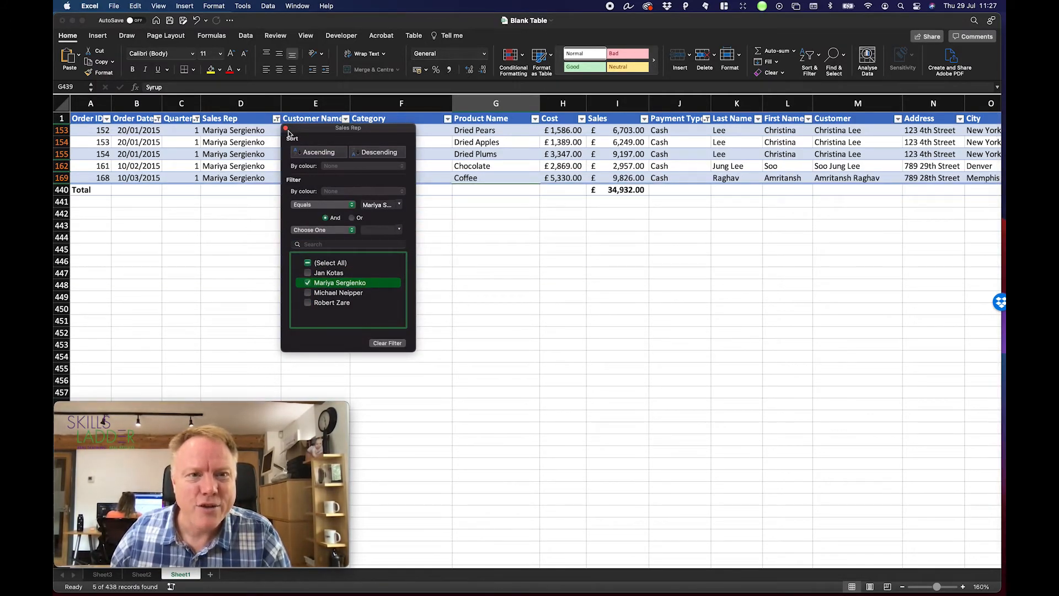
pyautogui.click(140, 576)
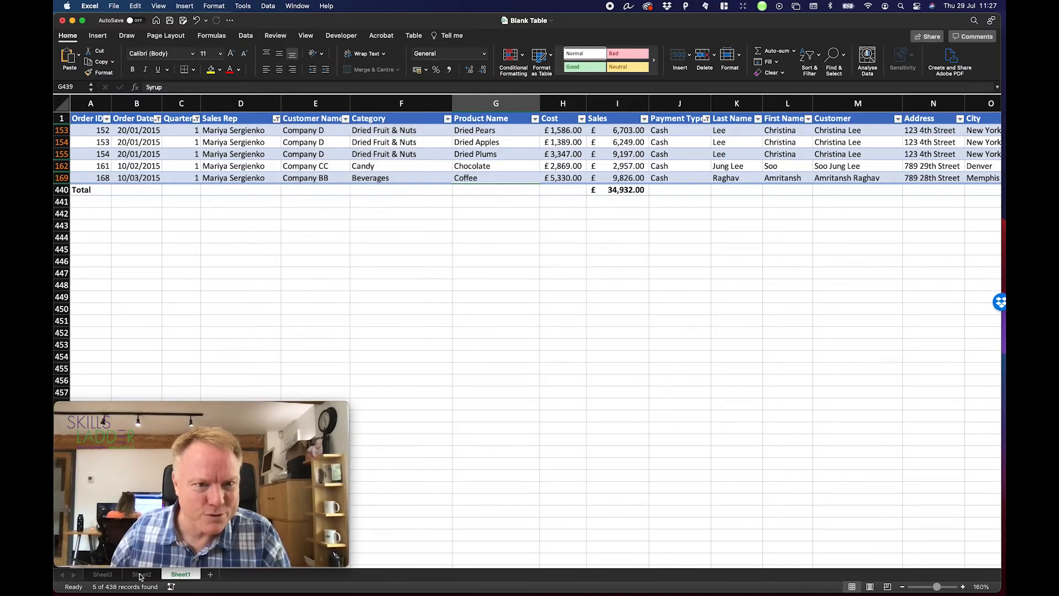
# - Compare the pivot table and the Sales Rep entries in Sheet3's drill-down records with the filtered order table on Sheet1
pyautogui.click(142, 574)
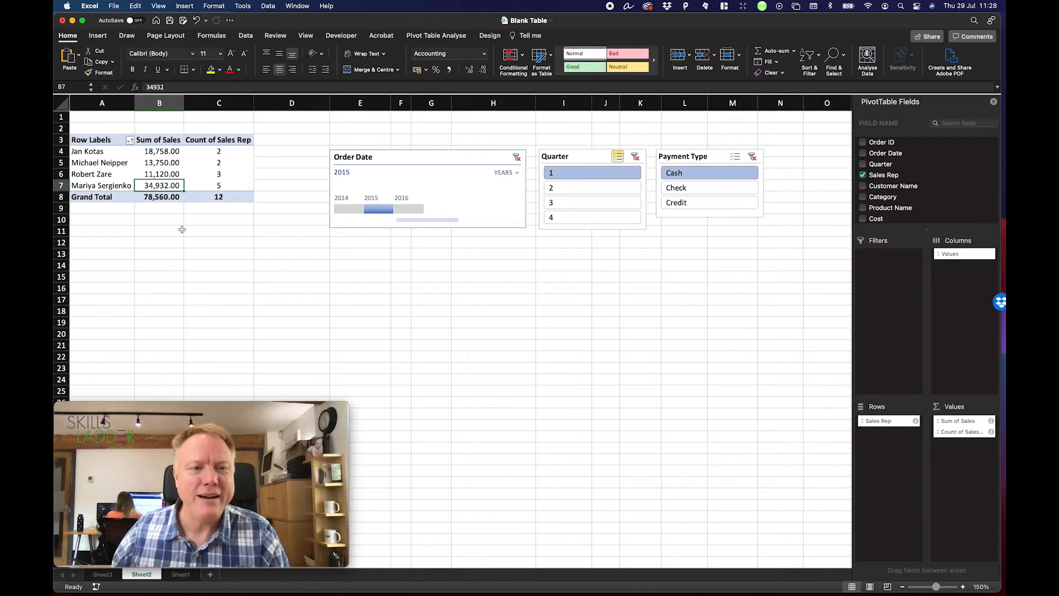
pyautogui.click(102, 574)
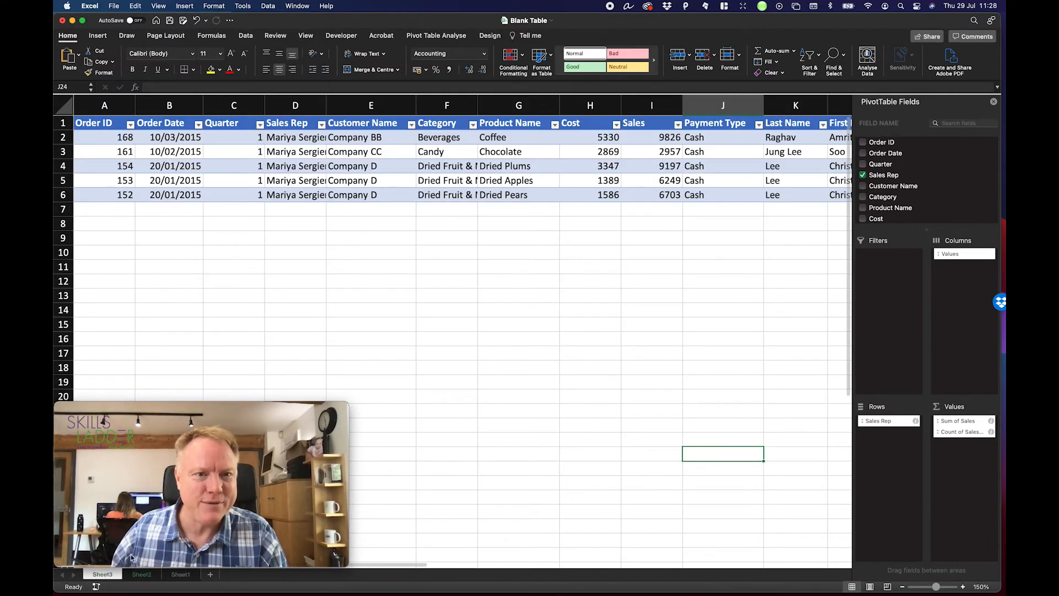
pyautogui.moveTo(281, 148); pyautogui.dragTo(283, 195)
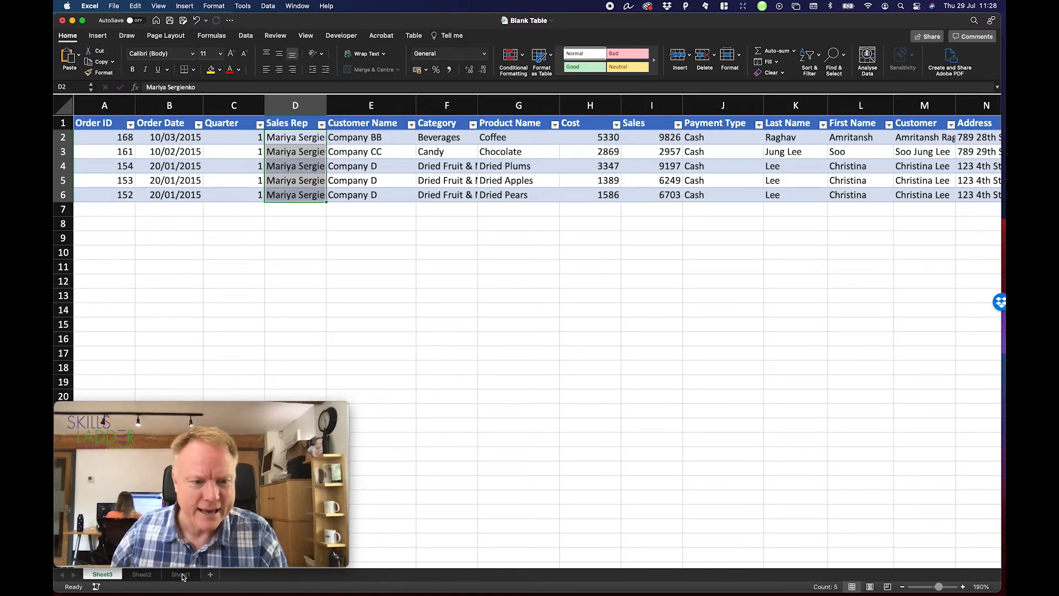
pyautogui.click(181, 575)
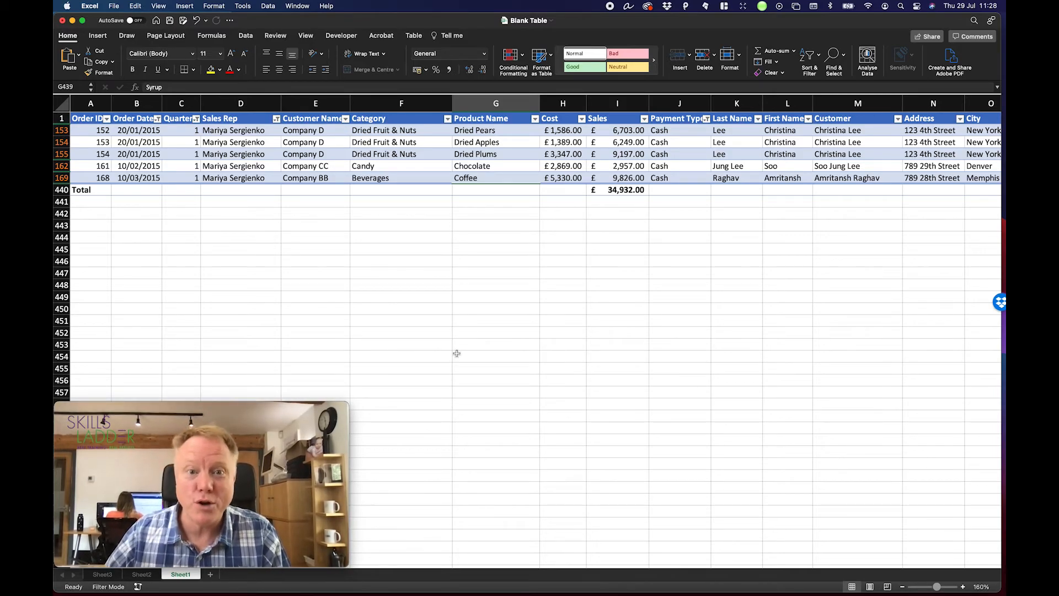
# - Filter the pivot table on Sheet2 to quarter 3 and payment type Check using its slicers
pyautogui.click(141, 574)
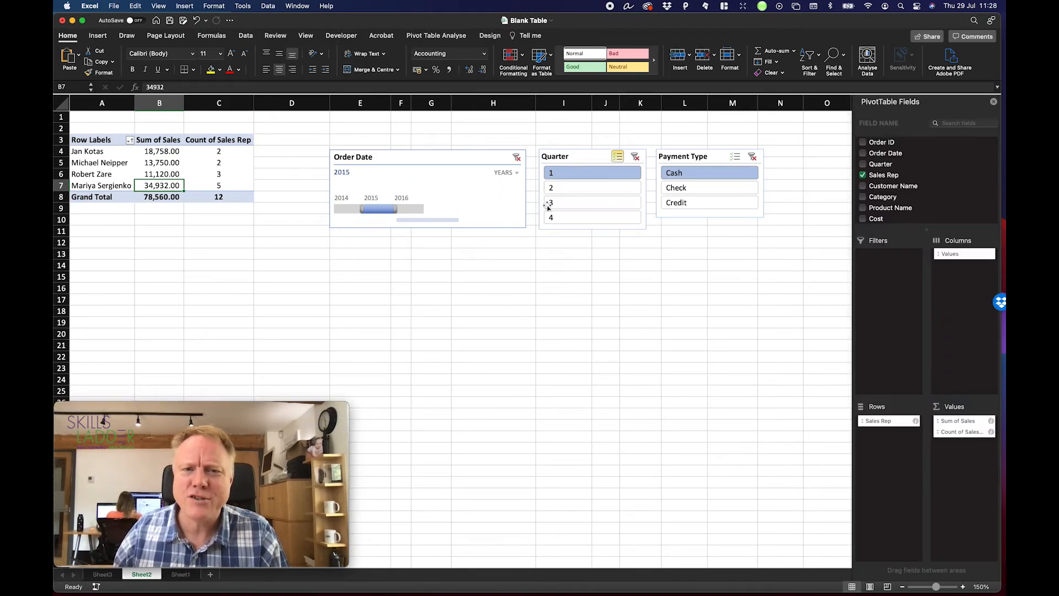
pyautogui.click(568, 204)
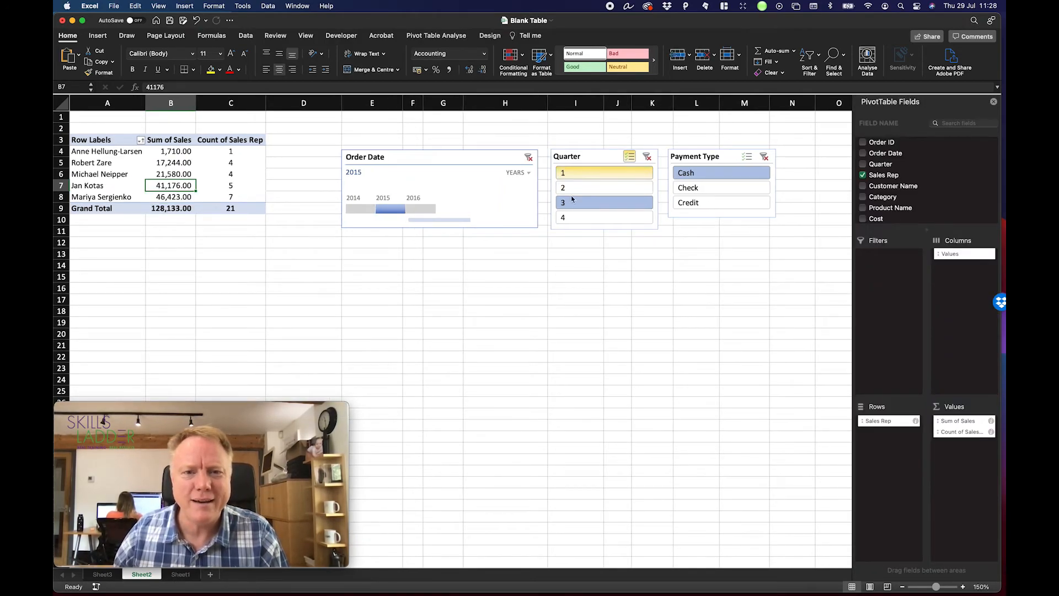
pyautogui.click(580, 172)
pyautogui.click(689, 190)
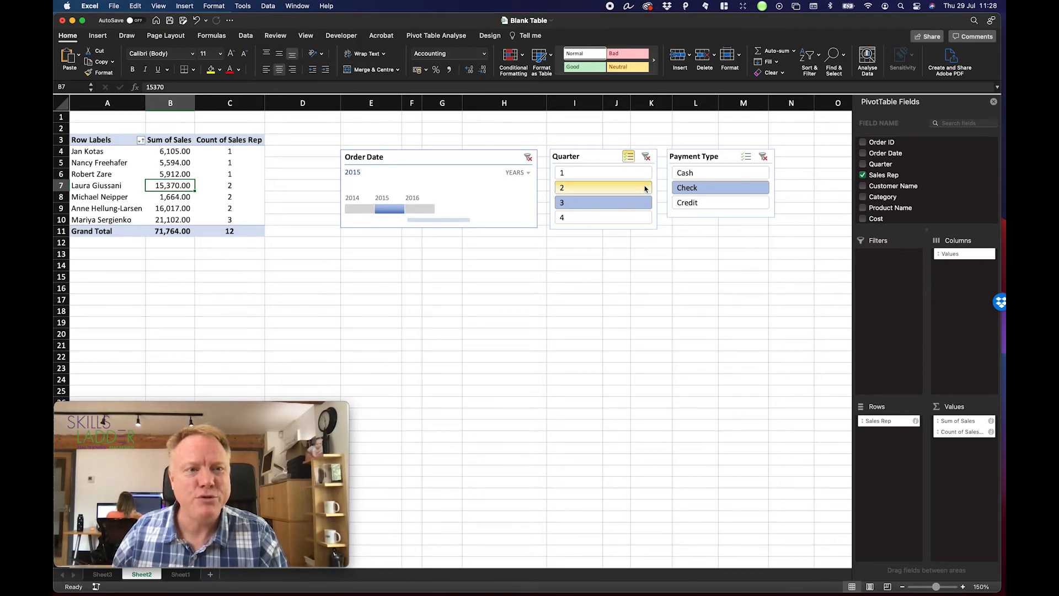
# - Return to the order table on Sheet1 and close the Blank Table workbook without saving the changes
pyautogui.click(180, 575)
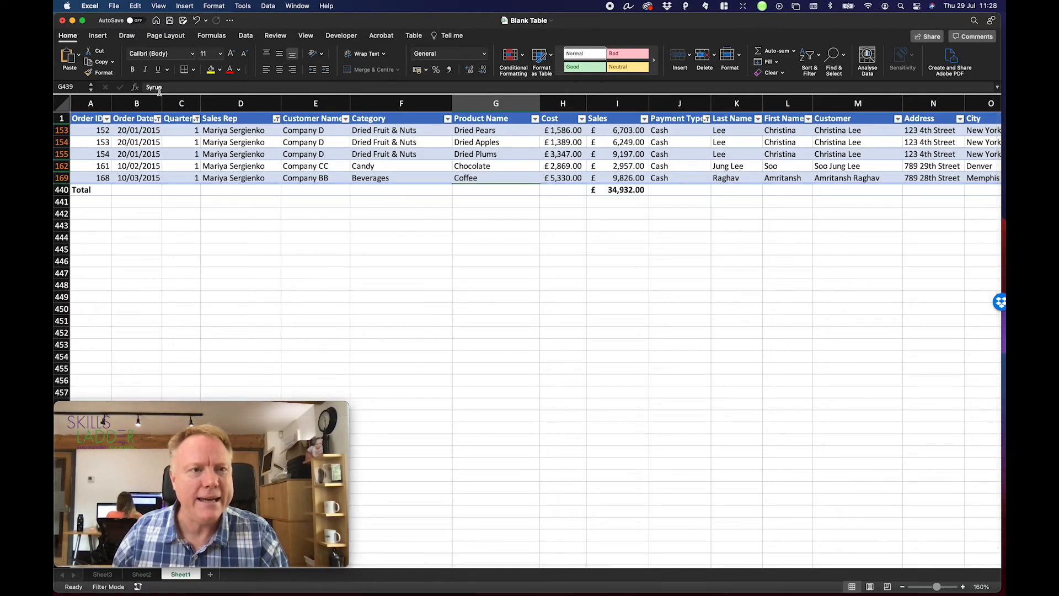
pyautogui.click(62, 21)
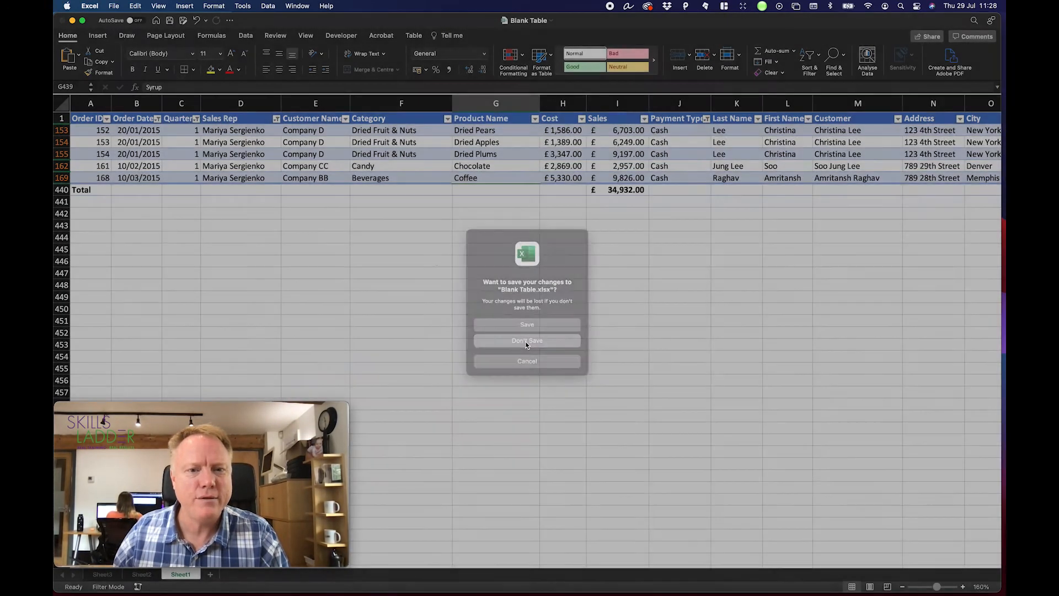
pyautogui.click(526, 340)
# - Reopen the recent Blank Table workbook and enlarge its window to fill the screen
pyautogui.click(113, 5)
pyautogui.moveTo(166, 53)
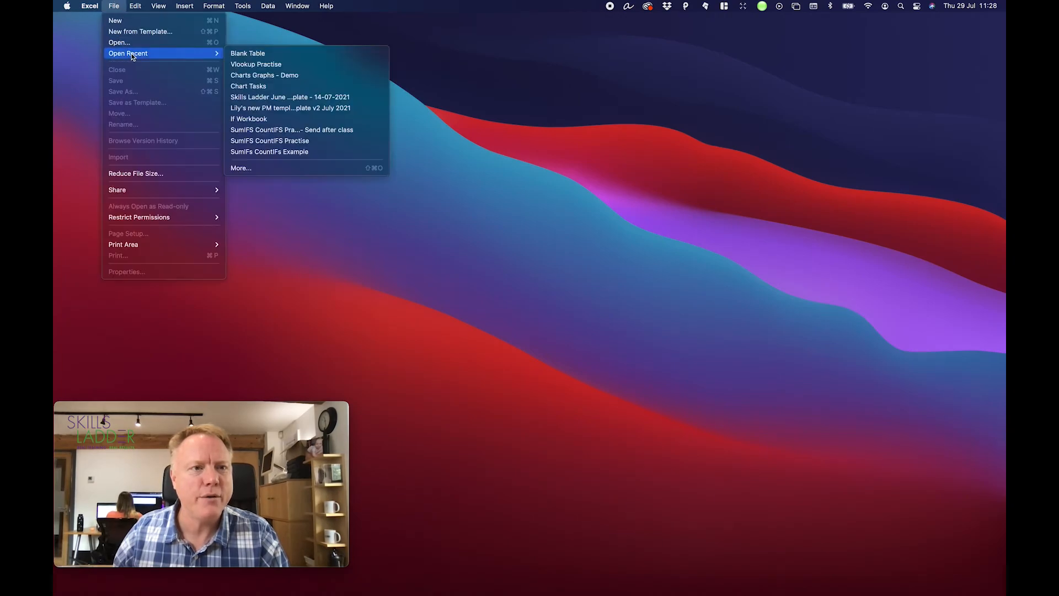
pyautogui.click(289, 54)
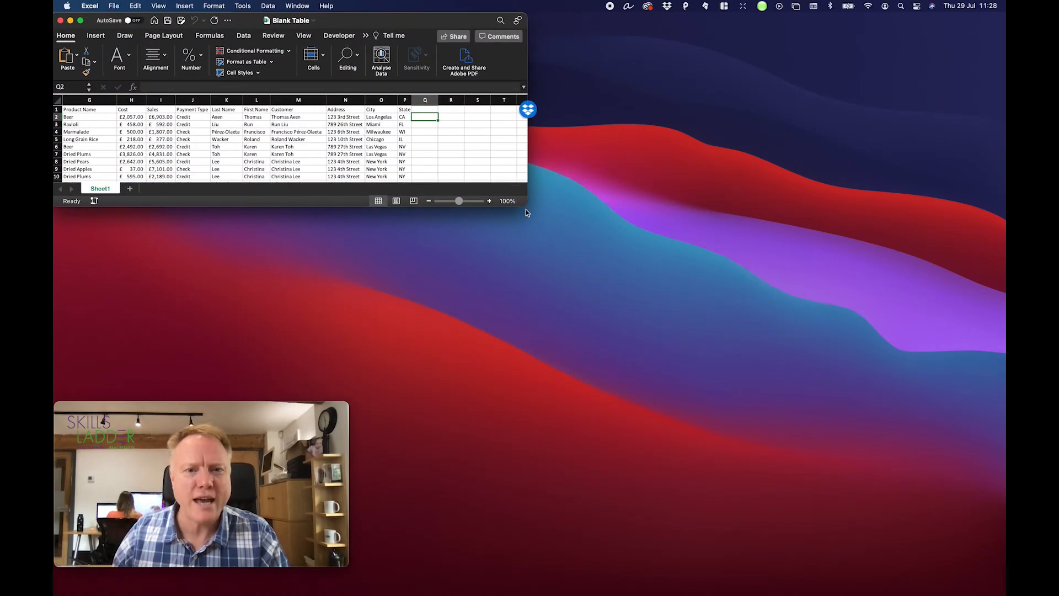
pyautogui.moveTo(605, 287); pyautogui.dragTo(1023, 595)
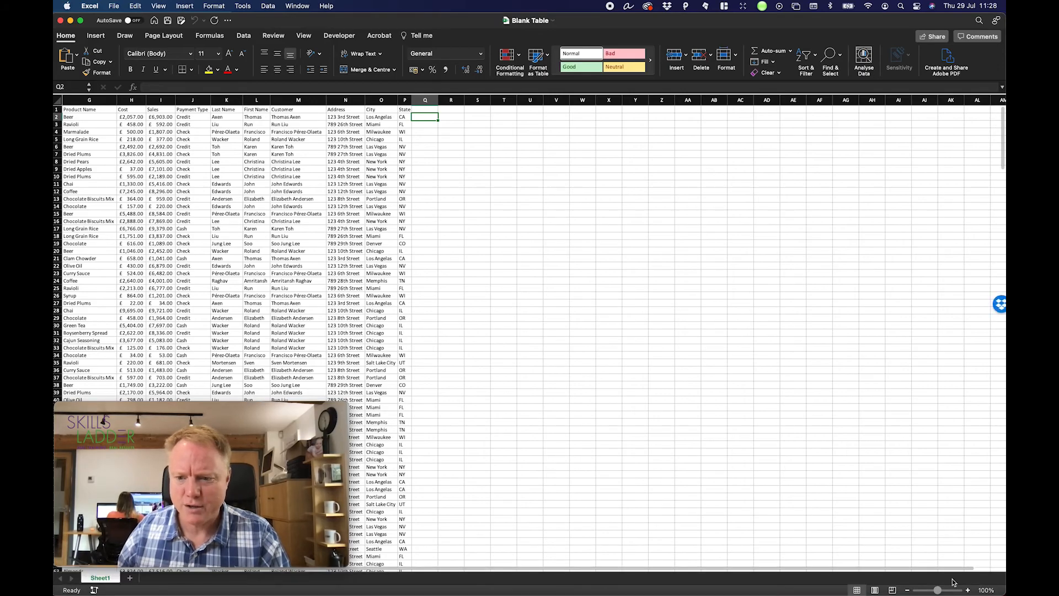
# - Set the zoom of the order table's worksheet to 180%
pyautogui.click(966, 590)
pyautogui.click(967, 590)
pyautogui.click(966, 590)
pyautogui.click(967, 590)
pyautogui.click(966, 590)
pyautogui.click(966, 590)
pyautogui.click(967, 591)
pyautogui.click(966, 590)
pyautogui.click(444, 261)
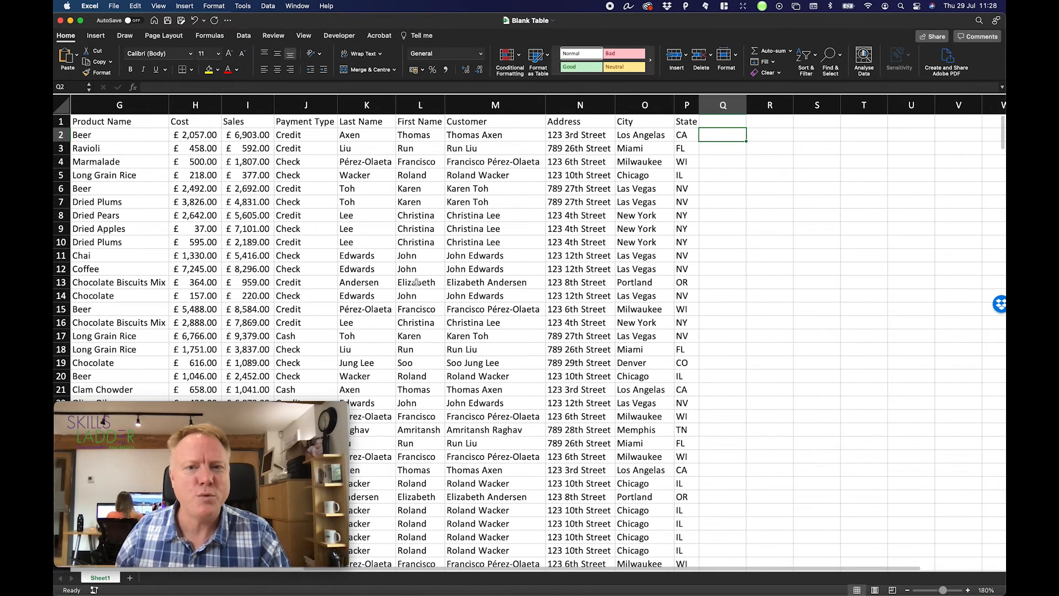
# - Create a pivot table from the order data range Sheet1!$A$1:$P$439 on a new worksheet
pyautogui.hscroll(-10, 444, 261)
pyautogui.click(429, 256)
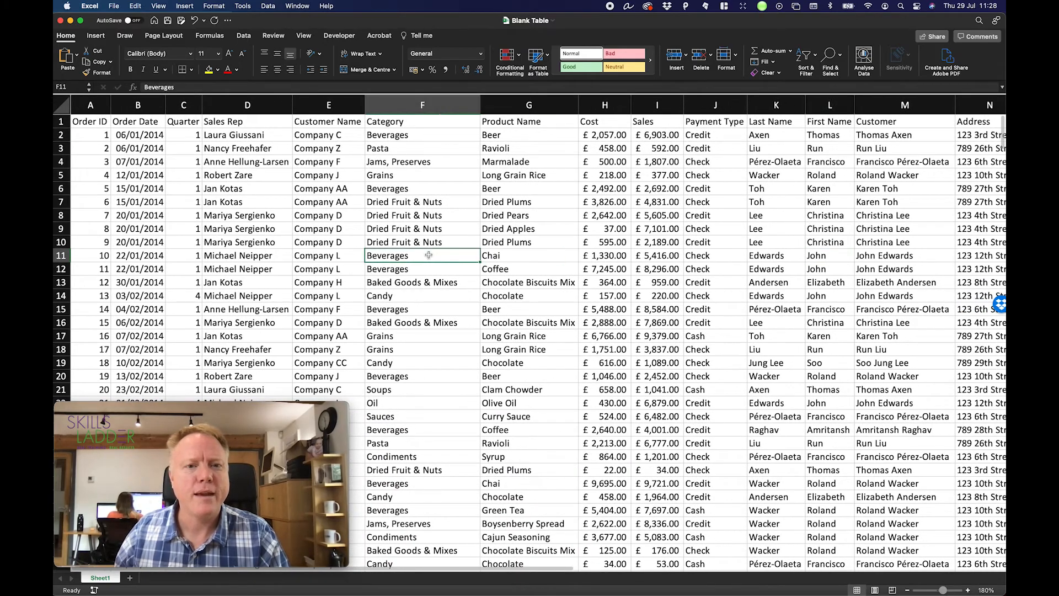
pyautogui.click(96, 35)
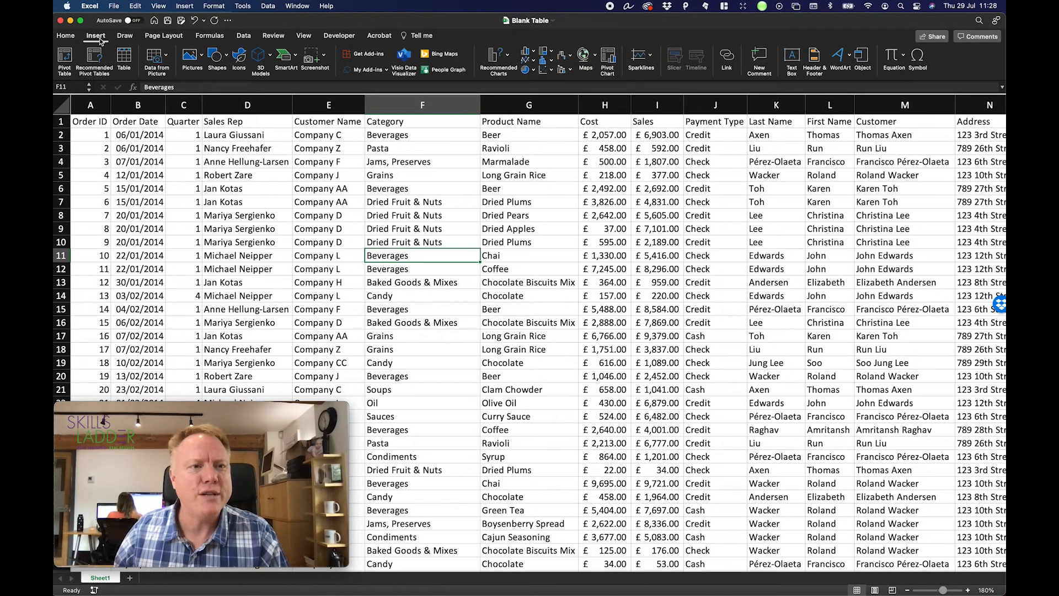
pyautogui.click(65, 60)
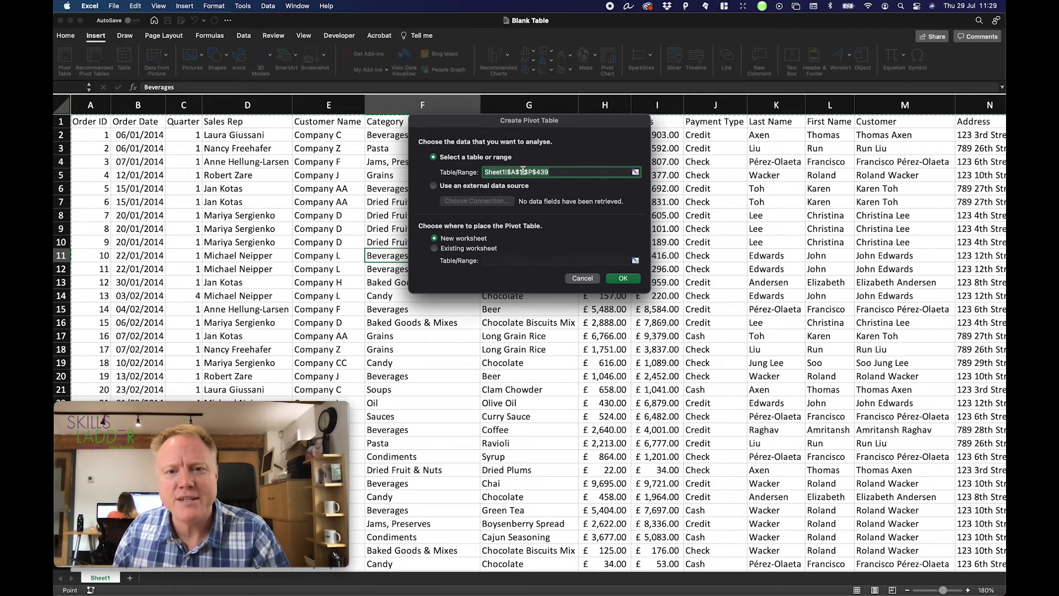
pyautogui.click(624, 278)
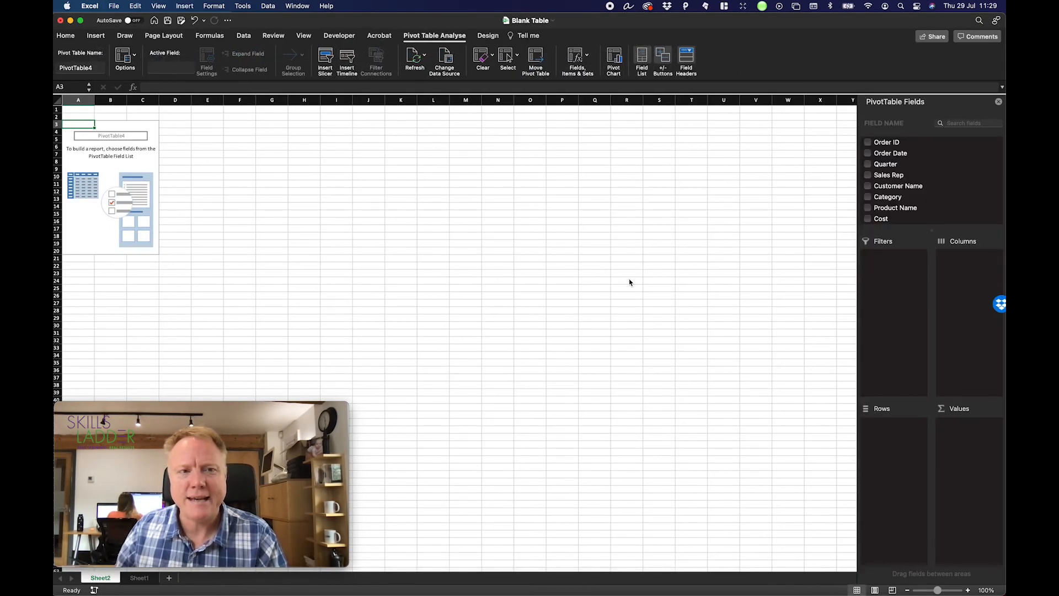
# - Return to Sheet1 and examine the empty columns beyond the order table's State column
pyautogui.moveTo(234, 477)
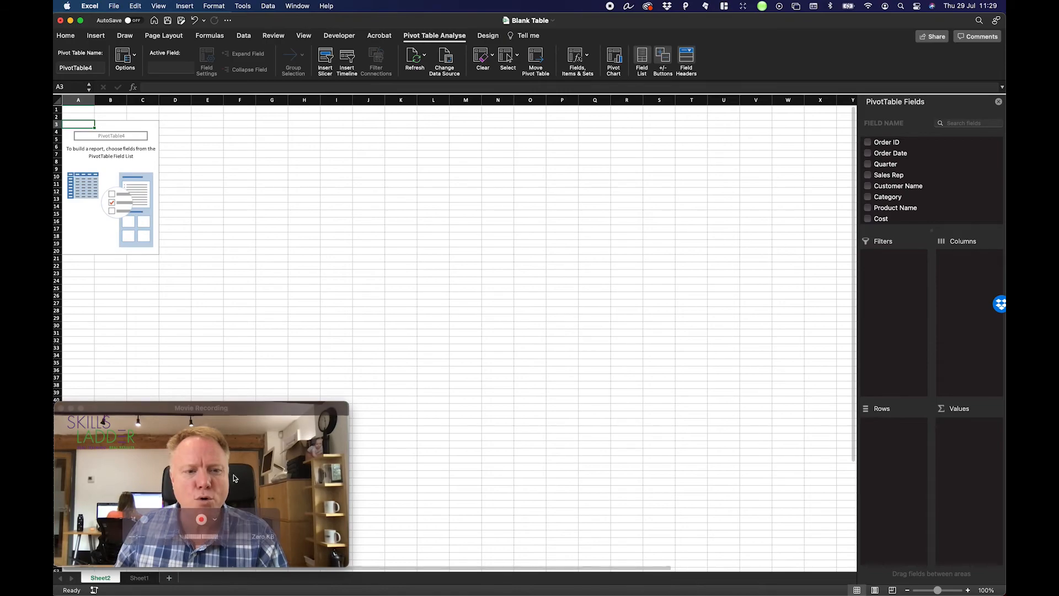
pyautogui.click(139, 577)
pyautogui.hscroll(10, 513, 313)
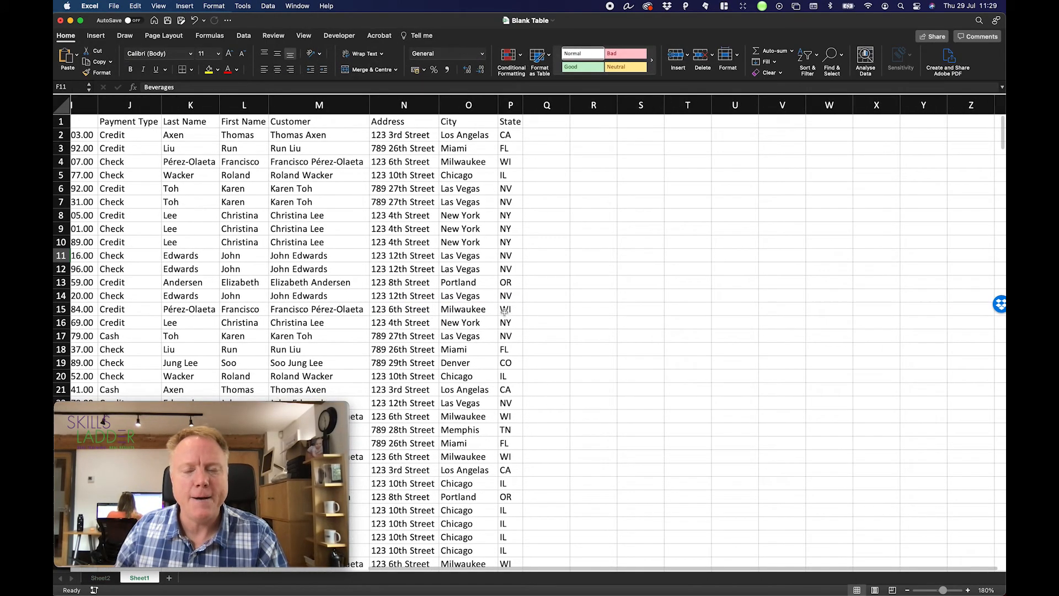
pyautogui.click(679, 263)
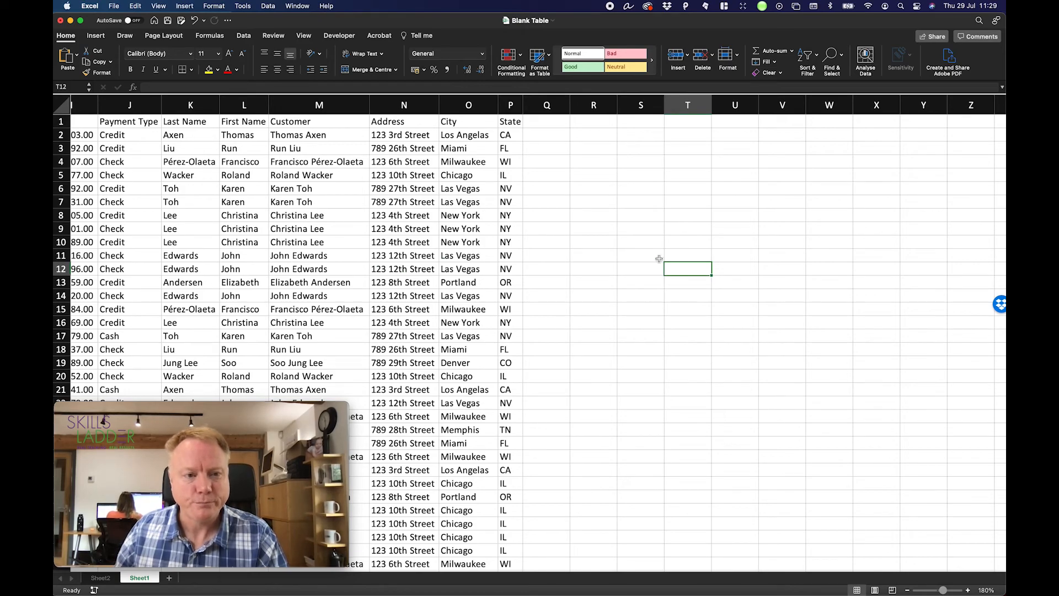
# - Create another pivot table from the order data, placed on the existing worksheet at cell T7 of Sheet1
pyautogui.click(320, 187)
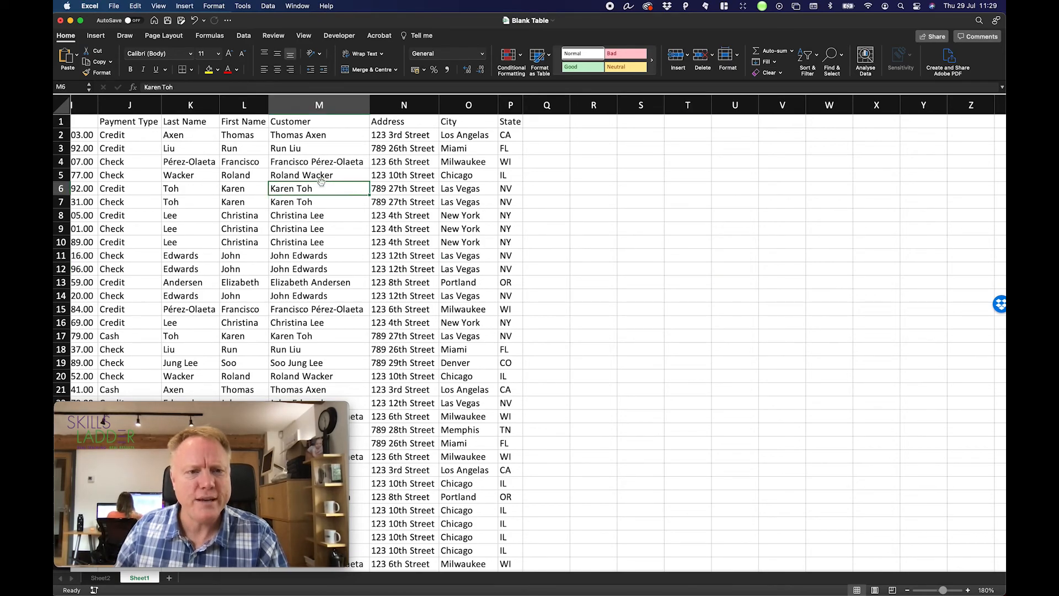
pyautogui.click(95, 36)
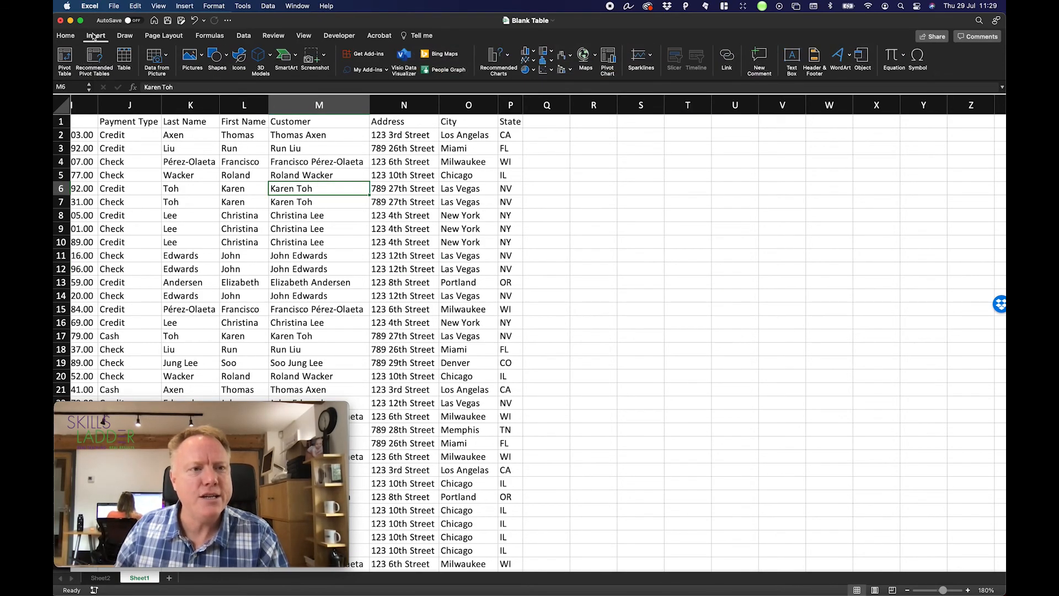
pyautogui.click(64, 56)
pyautogui.click(488, 249)
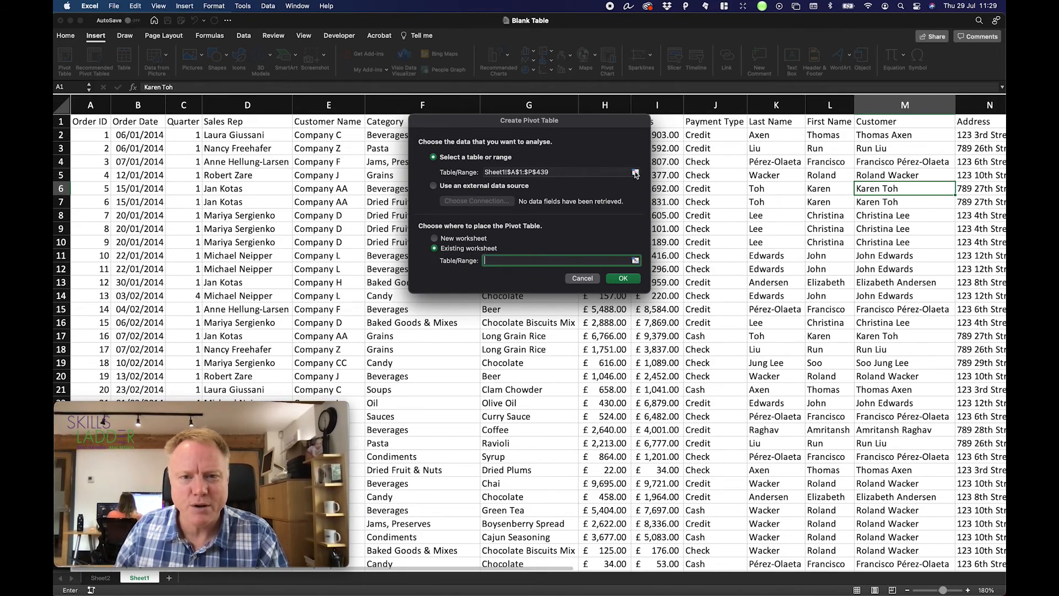
pyautogui.click(636, 261)
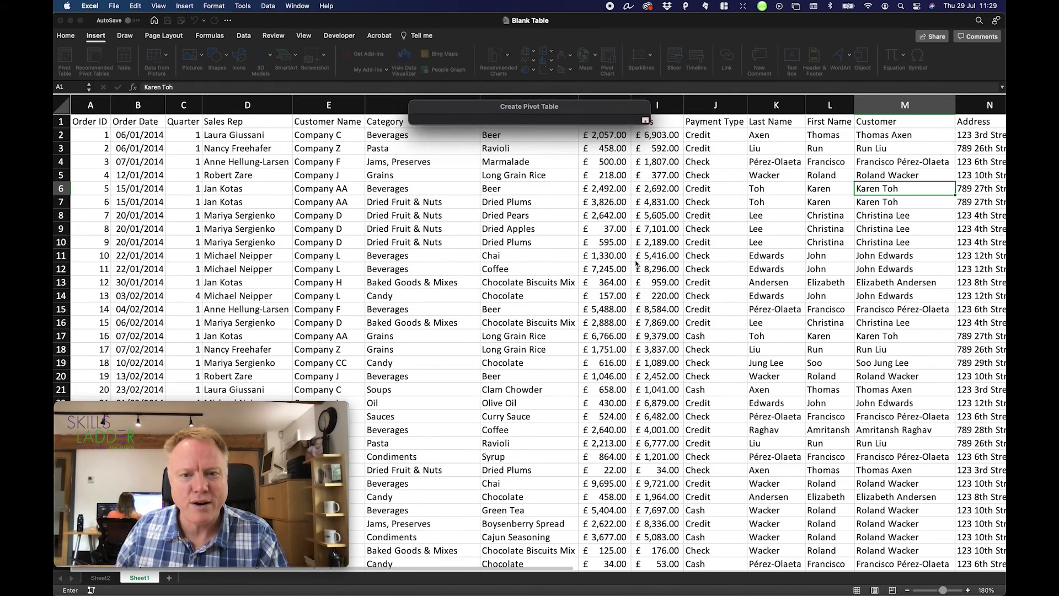
pyautogui.hscroll(10, 595, 241)
pyautogui.hscroll(4, 594, 241)
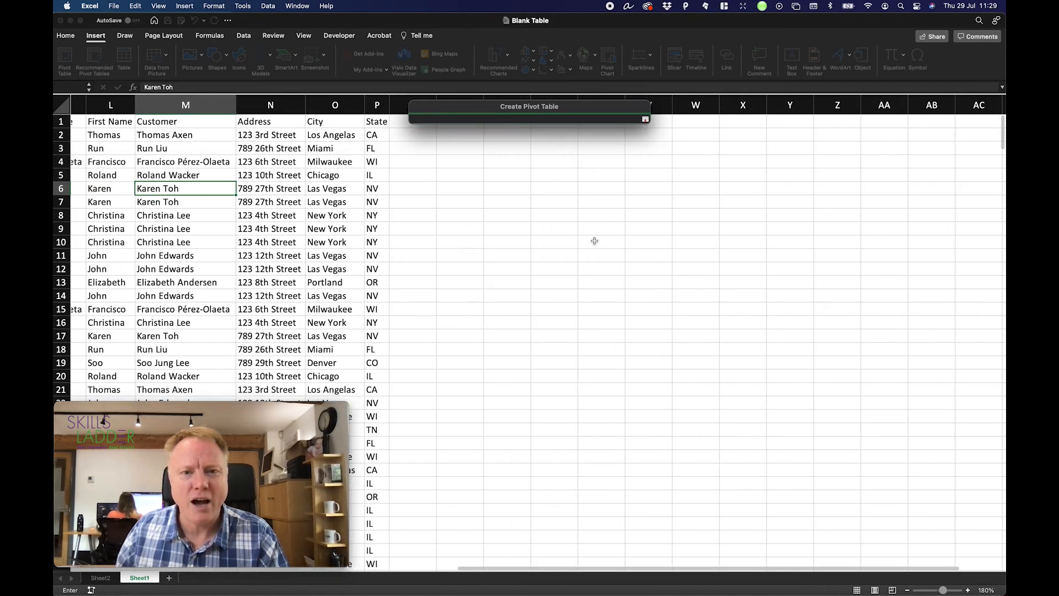
pyautogui.click(556, 201)
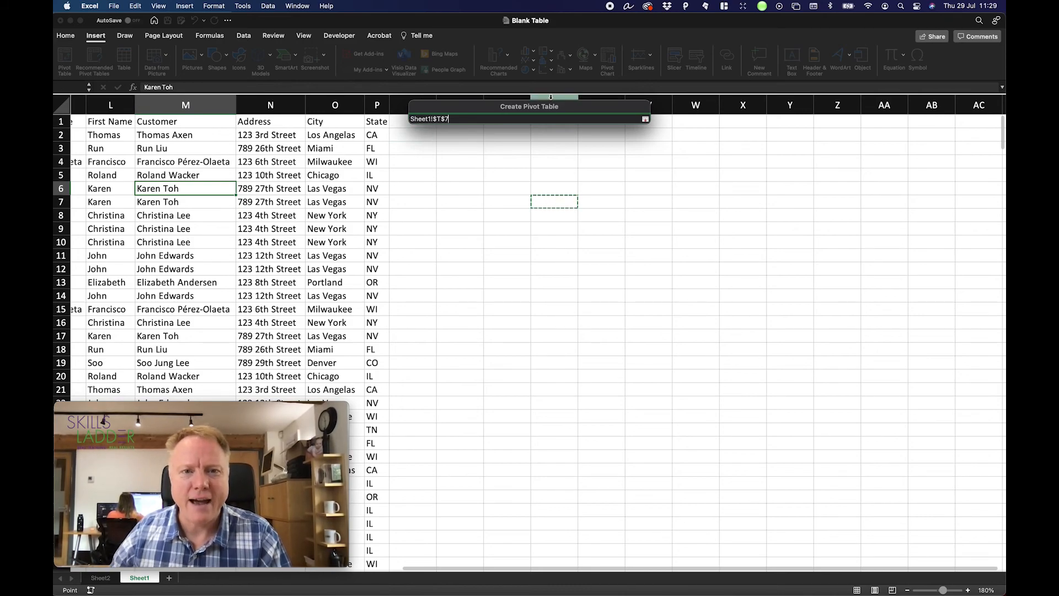
pyautogui.click(645, 119)
pyautogui.click(628, 279)
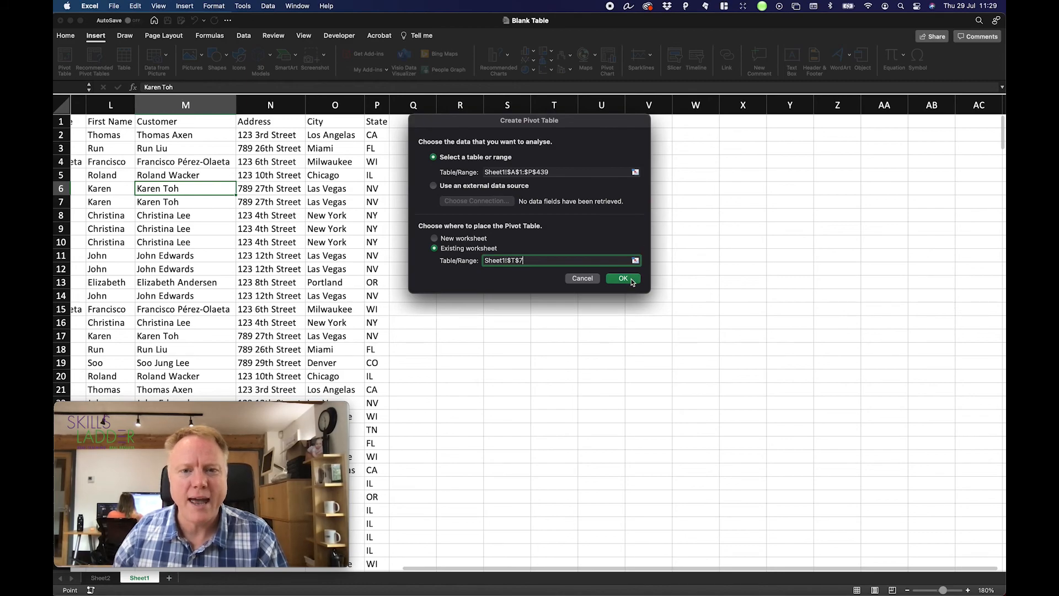
# - Build the pivot table at T7 with Sales as summed values and Product Name as rows
pyautogui.hscroll(1, 574, 188)
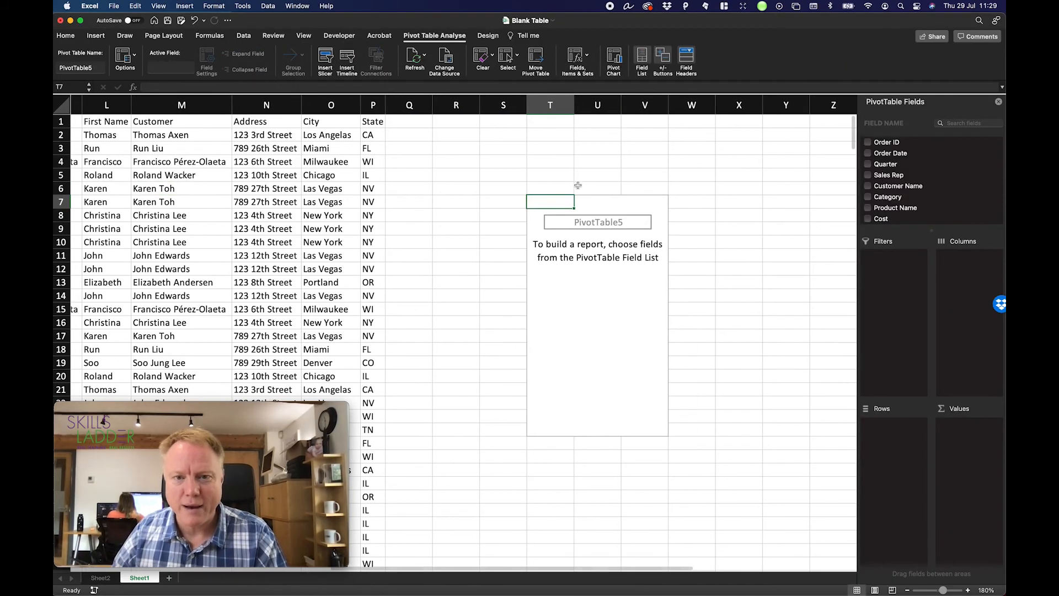
pyautogui.scroll(-3, 922, 197)
pyautogui.moveTo(883, 200); pyautogui.dragTo(966, 436)
pyautogui.moveTo(903, 178); pyautogui.dragTo(894, 441)
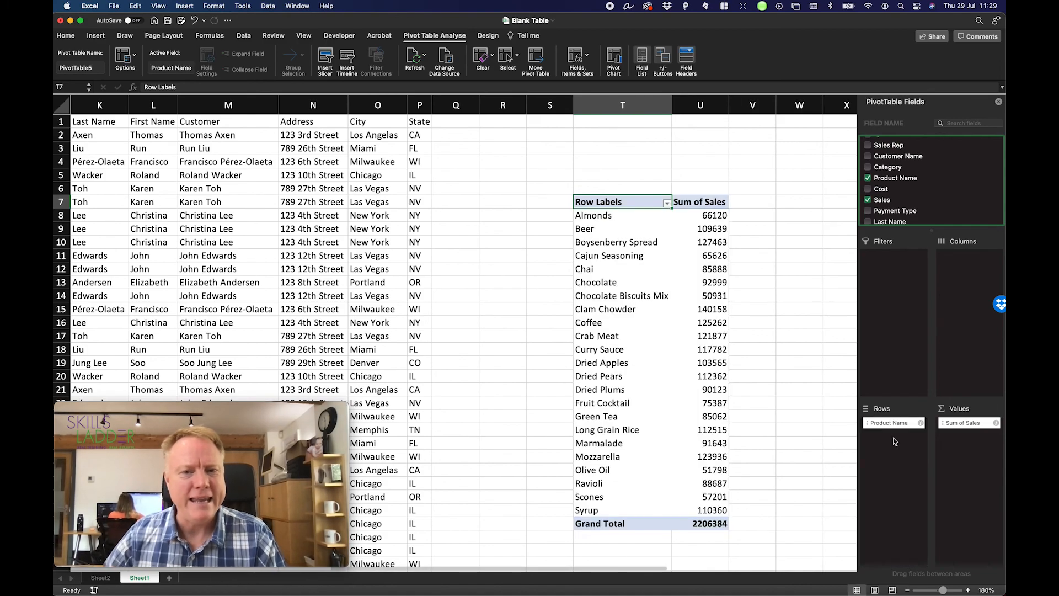